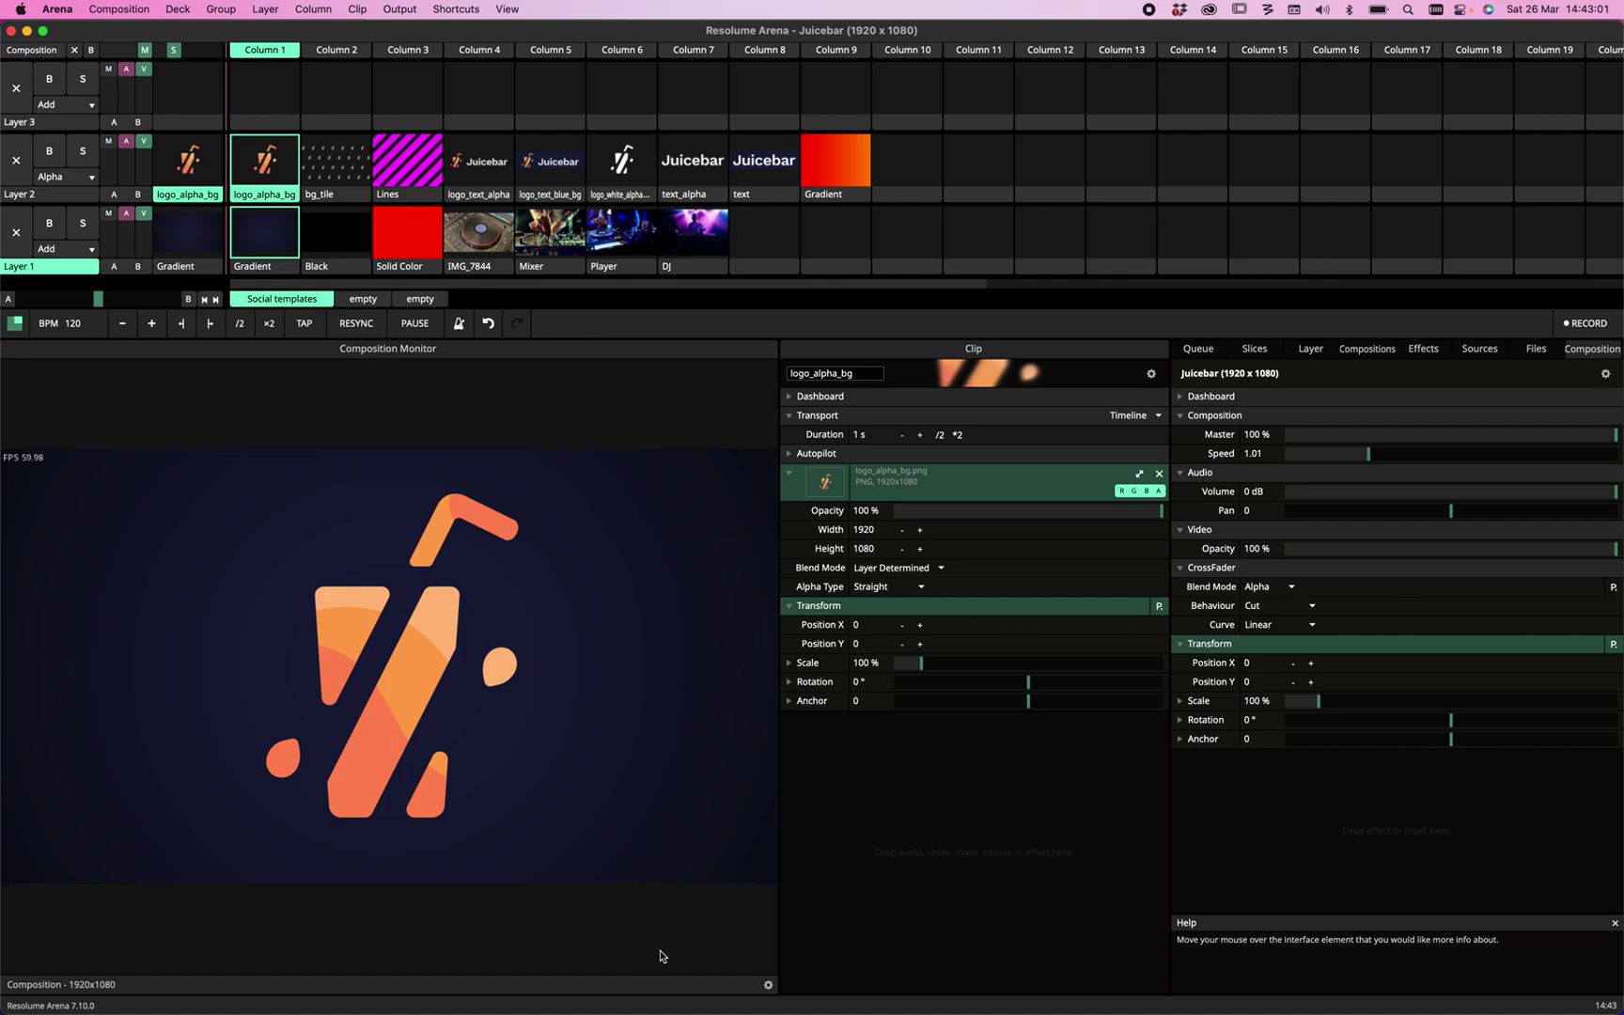
# Clear the logo_alpha_bg clip from Layer 2 so only the Mixer DJ photo remains in the output.
pyautogui.click(559, 249)
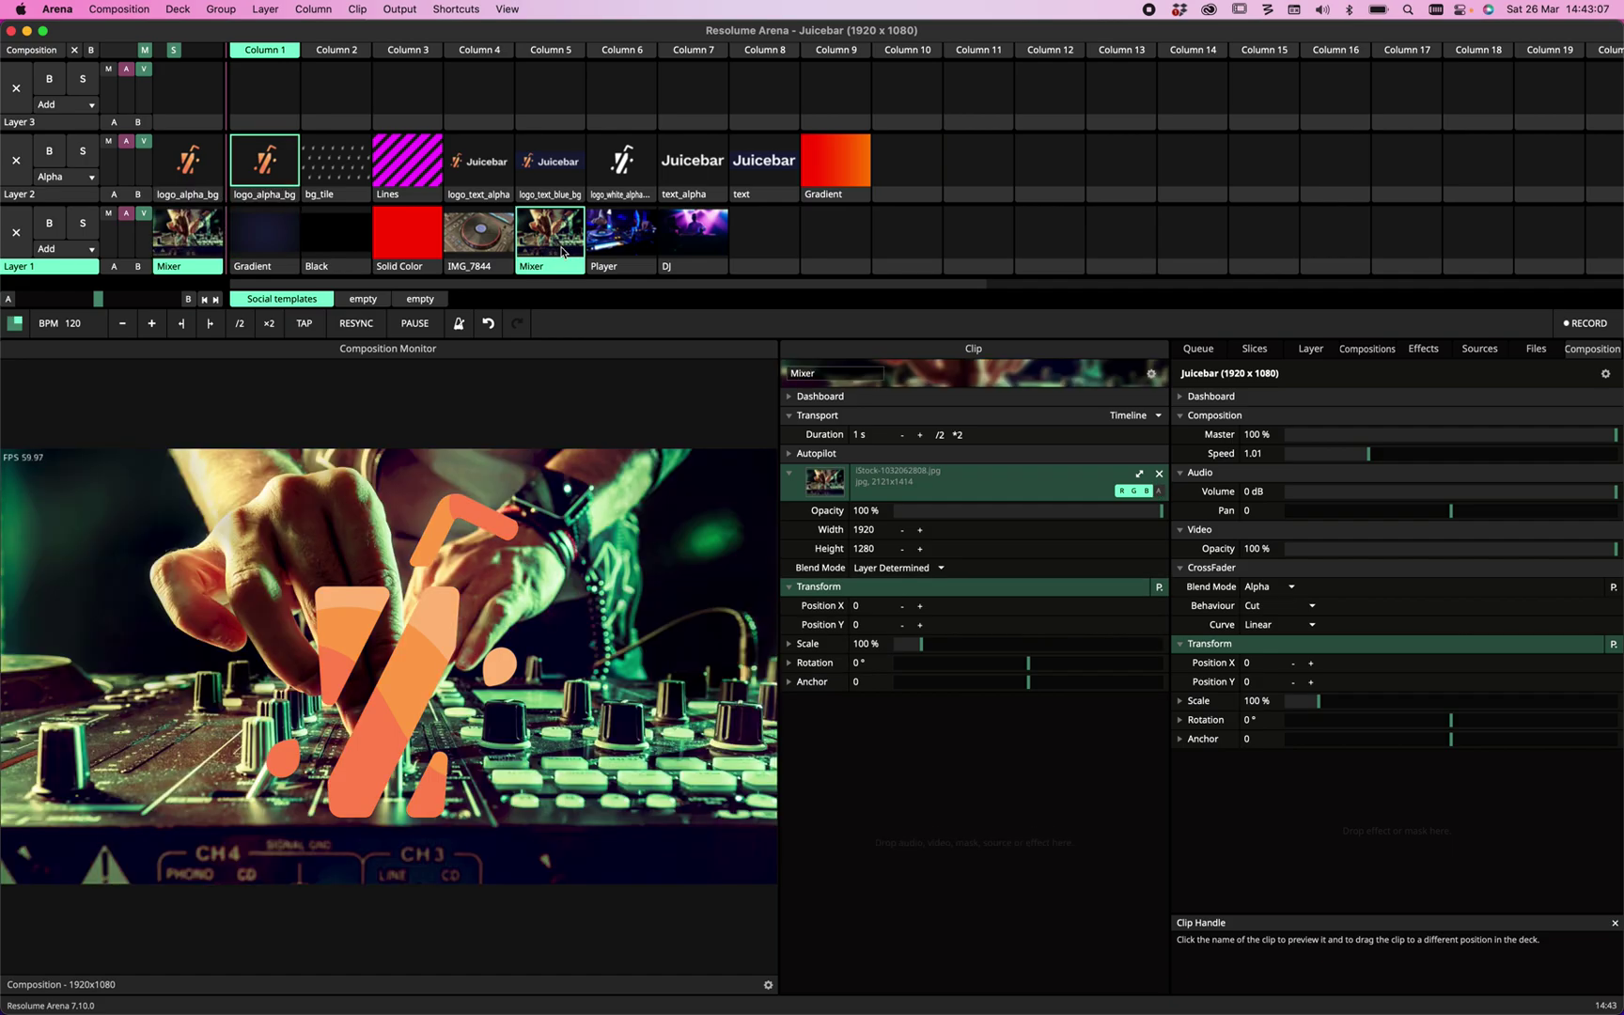
pyautogui.click(16, 159)
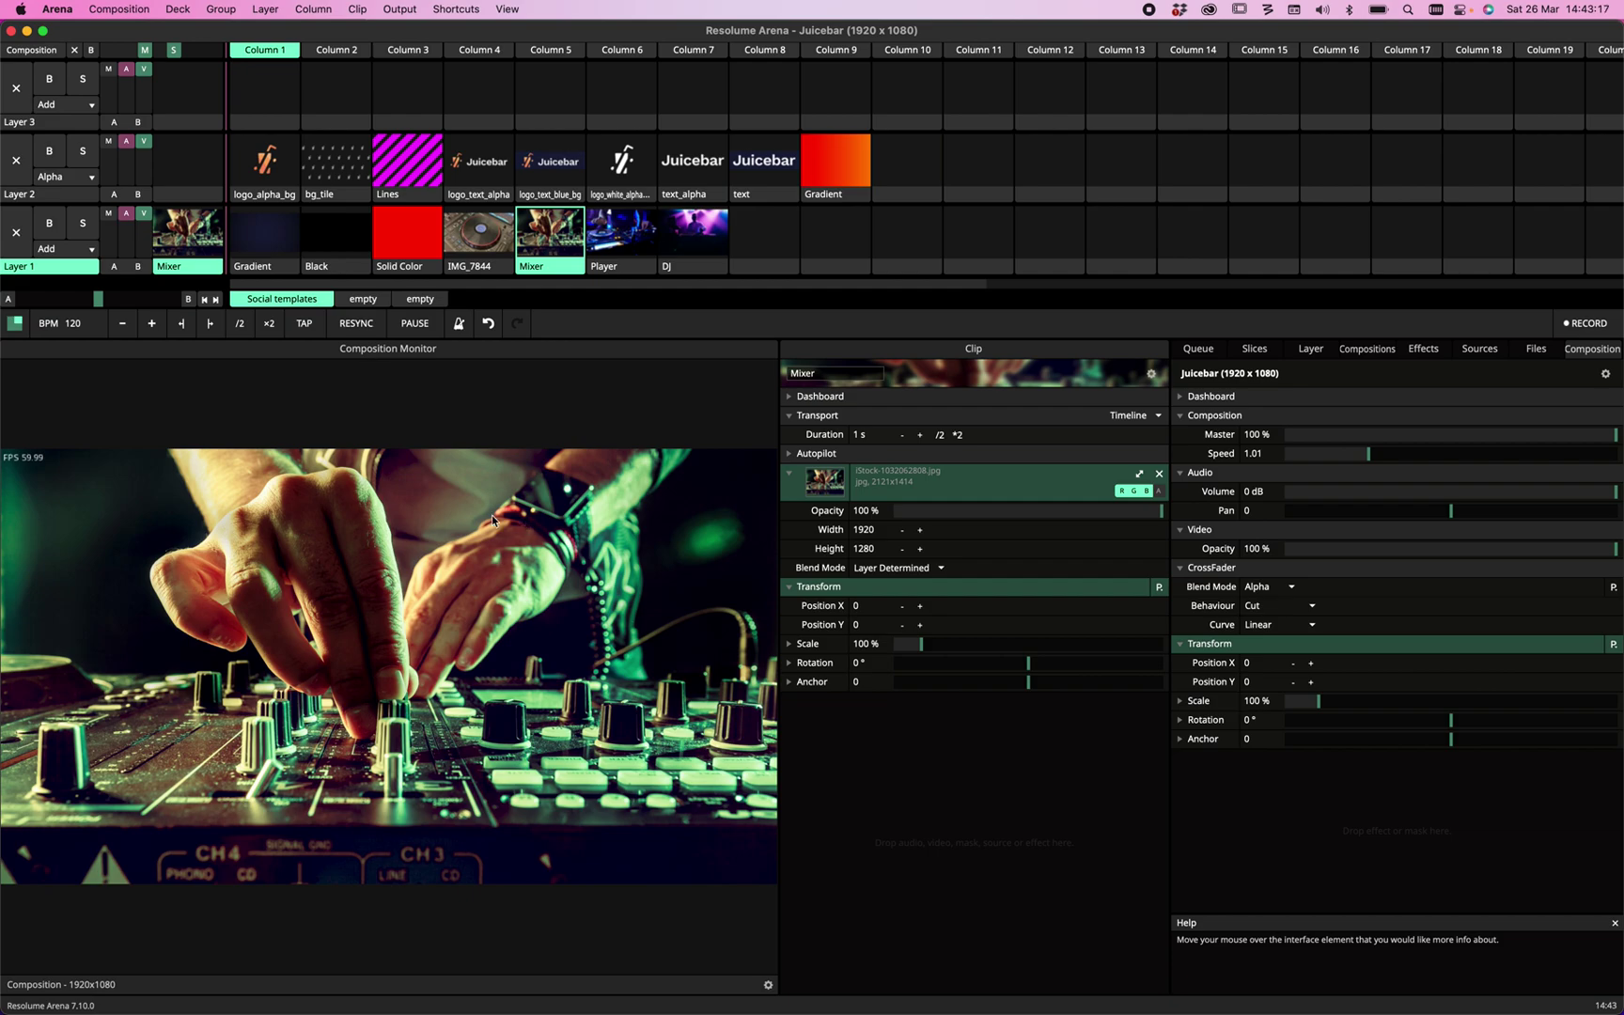
# Search the effects list for 'sati' and drag Satin onto the Mixer clip.
pyautogui.click(1423, 350)
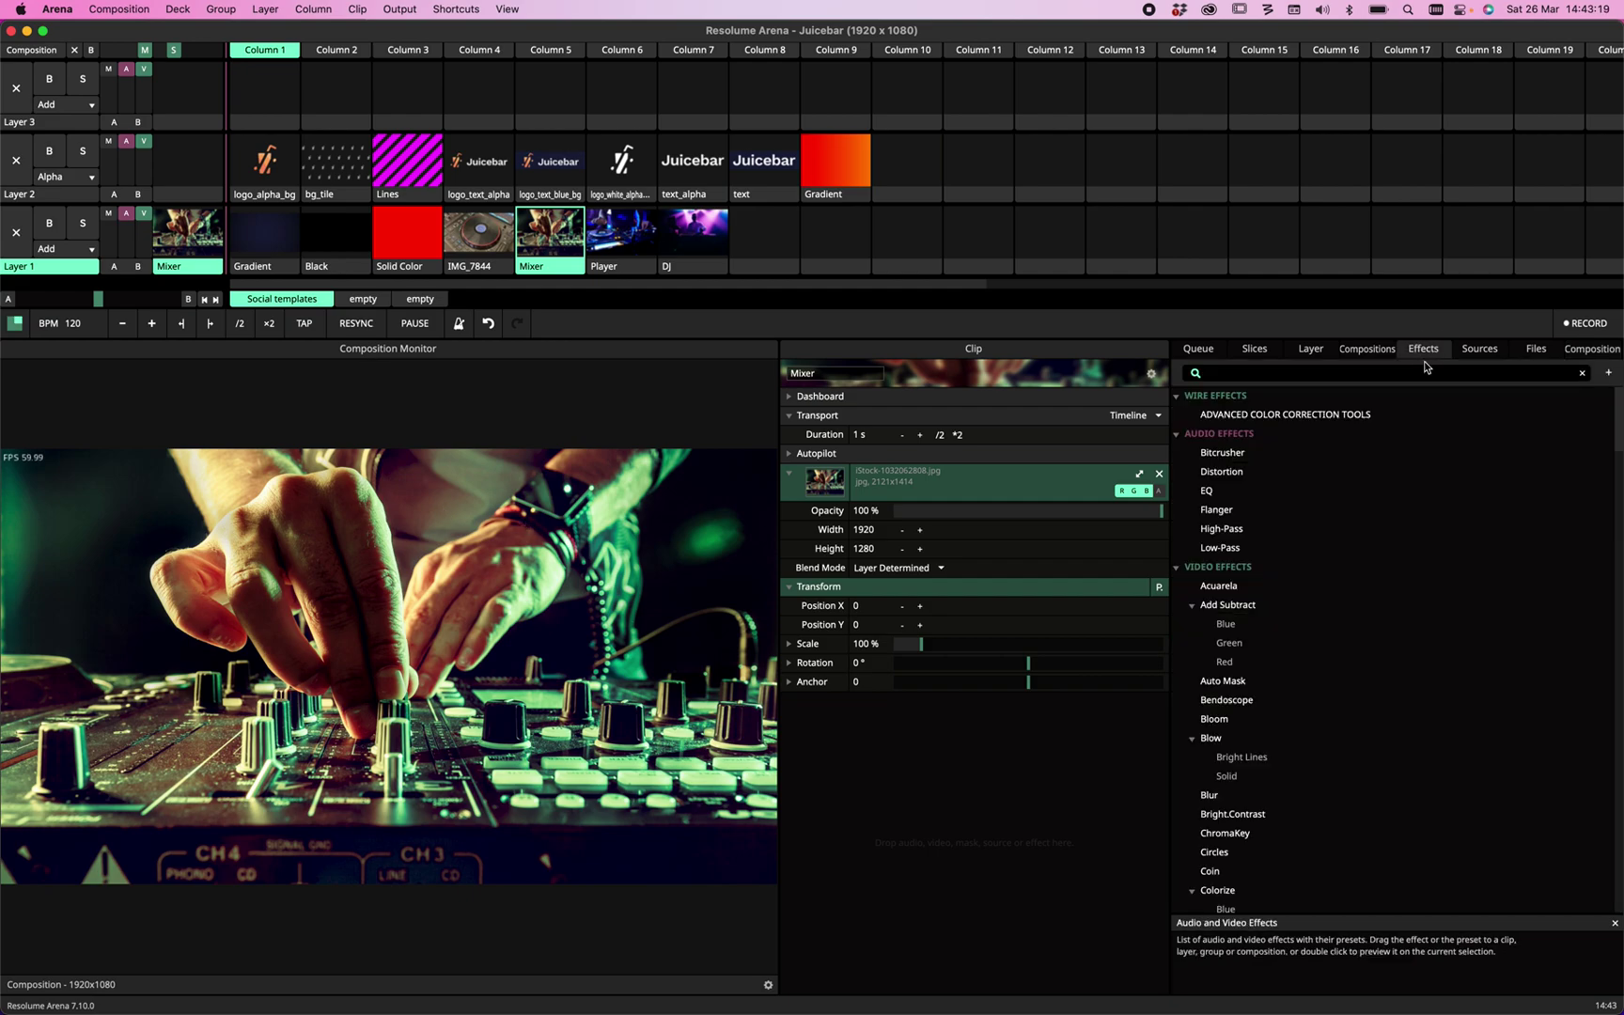
pyautogui.click(1414, 373)
pyautogui.write('satin')
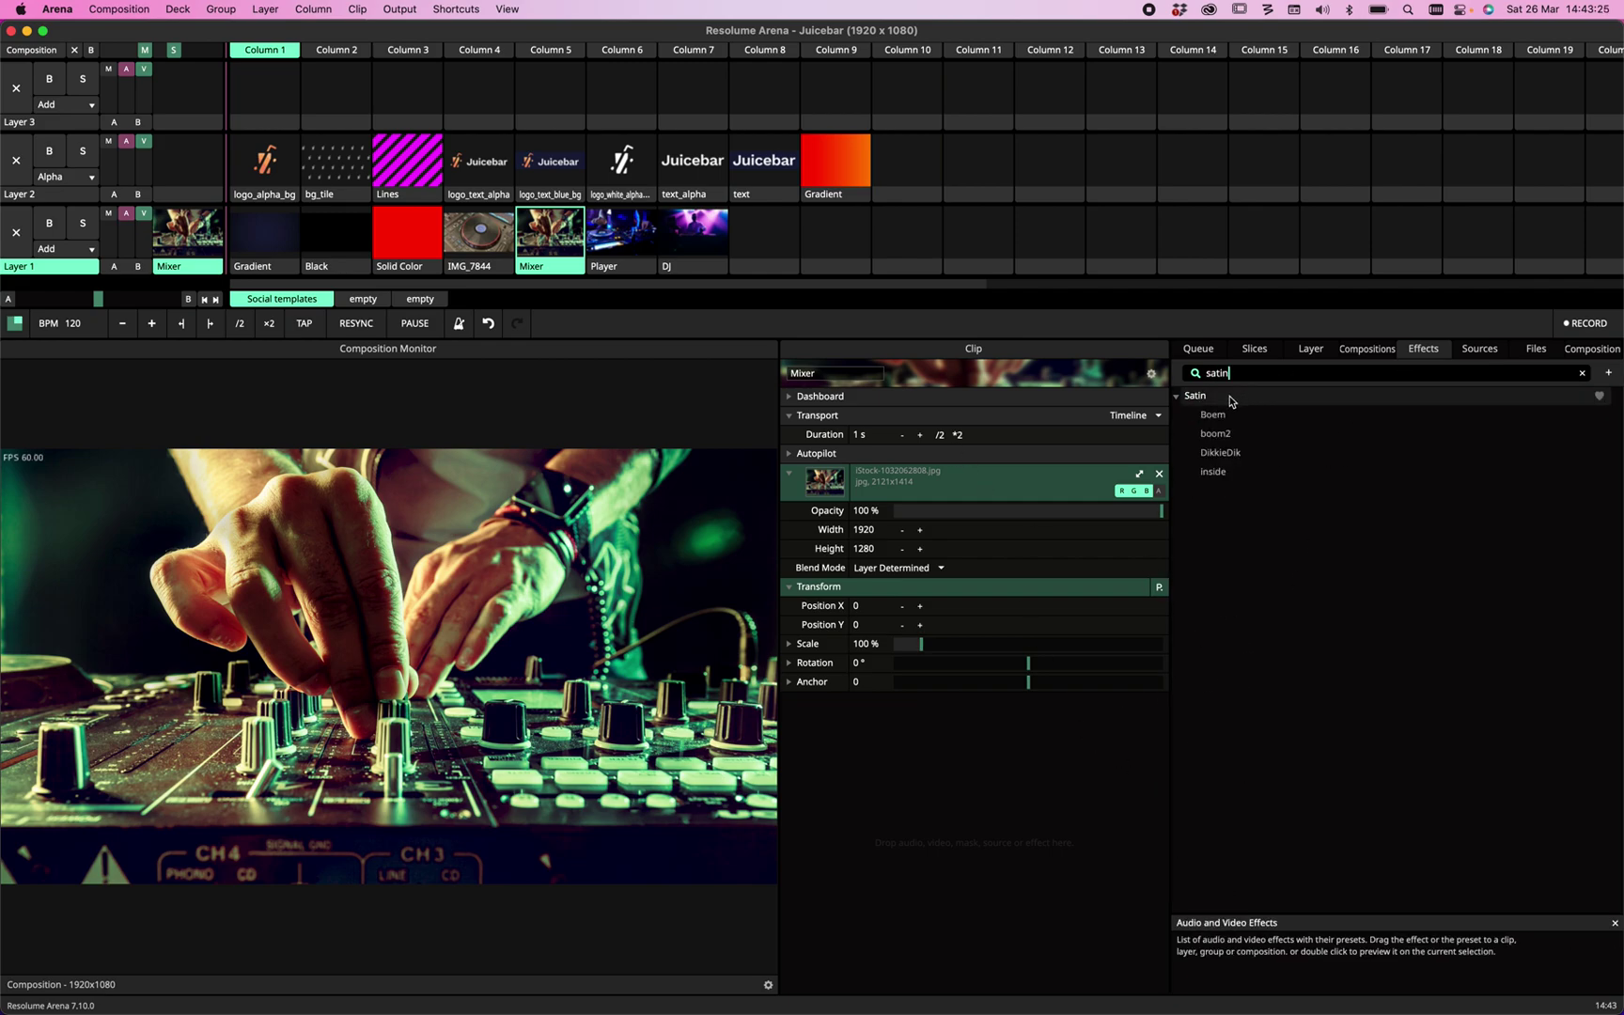
pyautogui.moveTo(1220, 397); pyautogui.dragTo(555, 244)
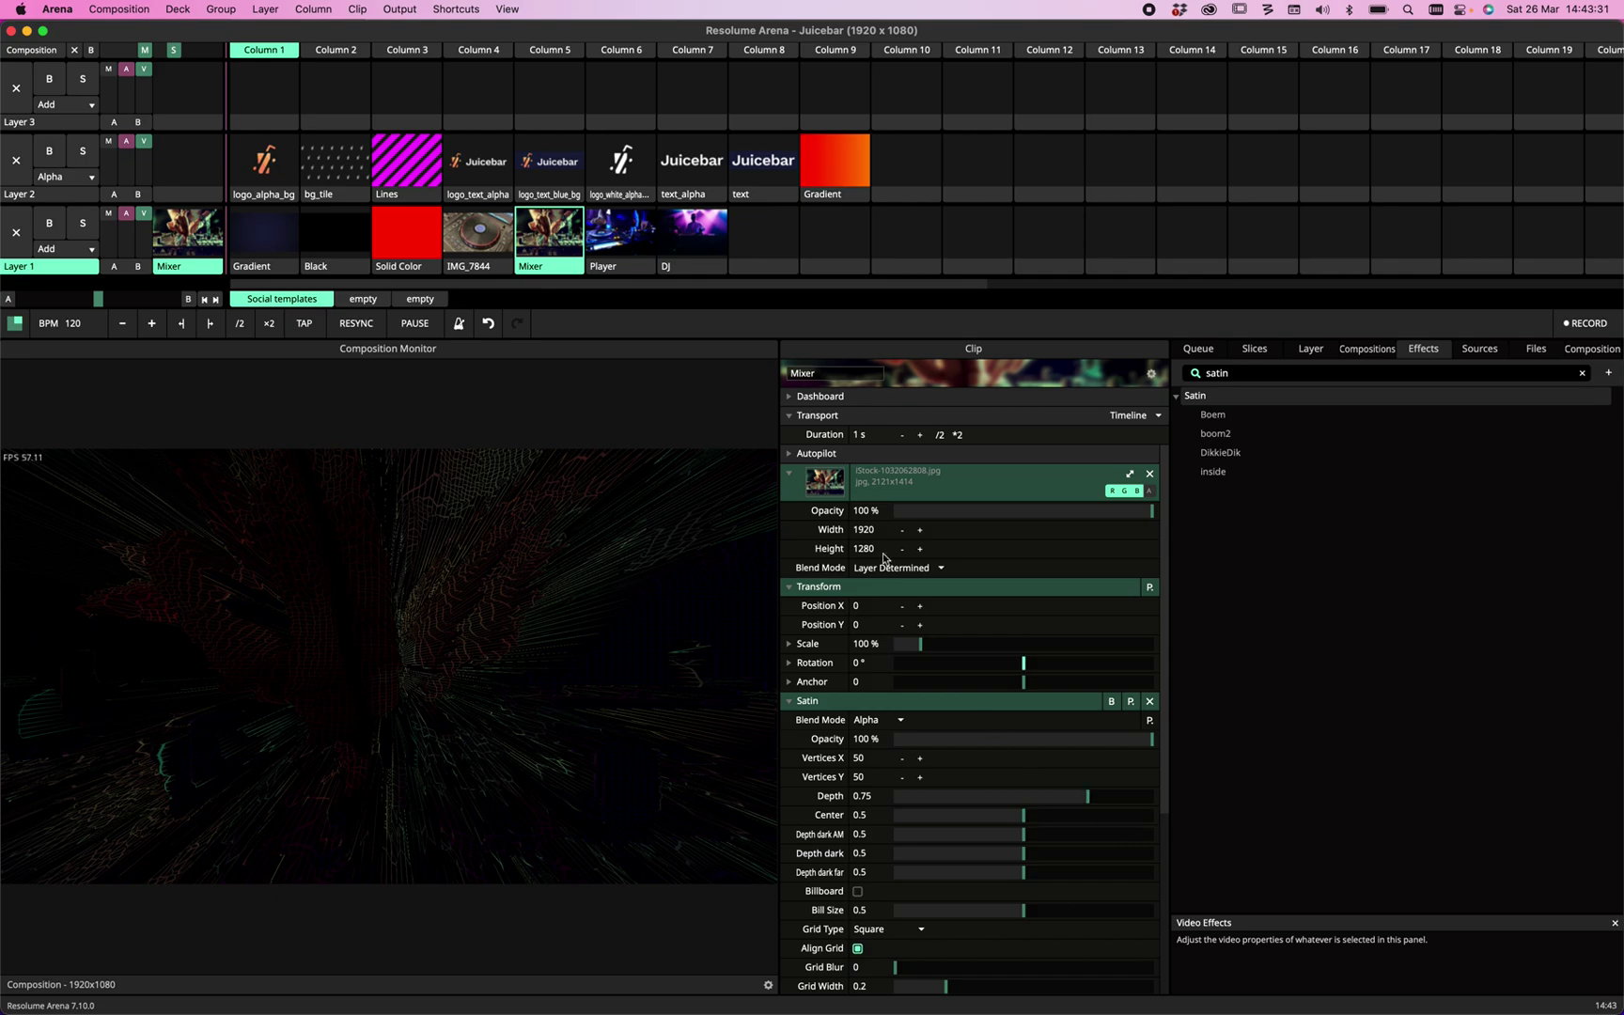
# Raise Satin's Brightness to 1, trying the Add blend mode before returning to None.
pyautogui.click(791, 587)
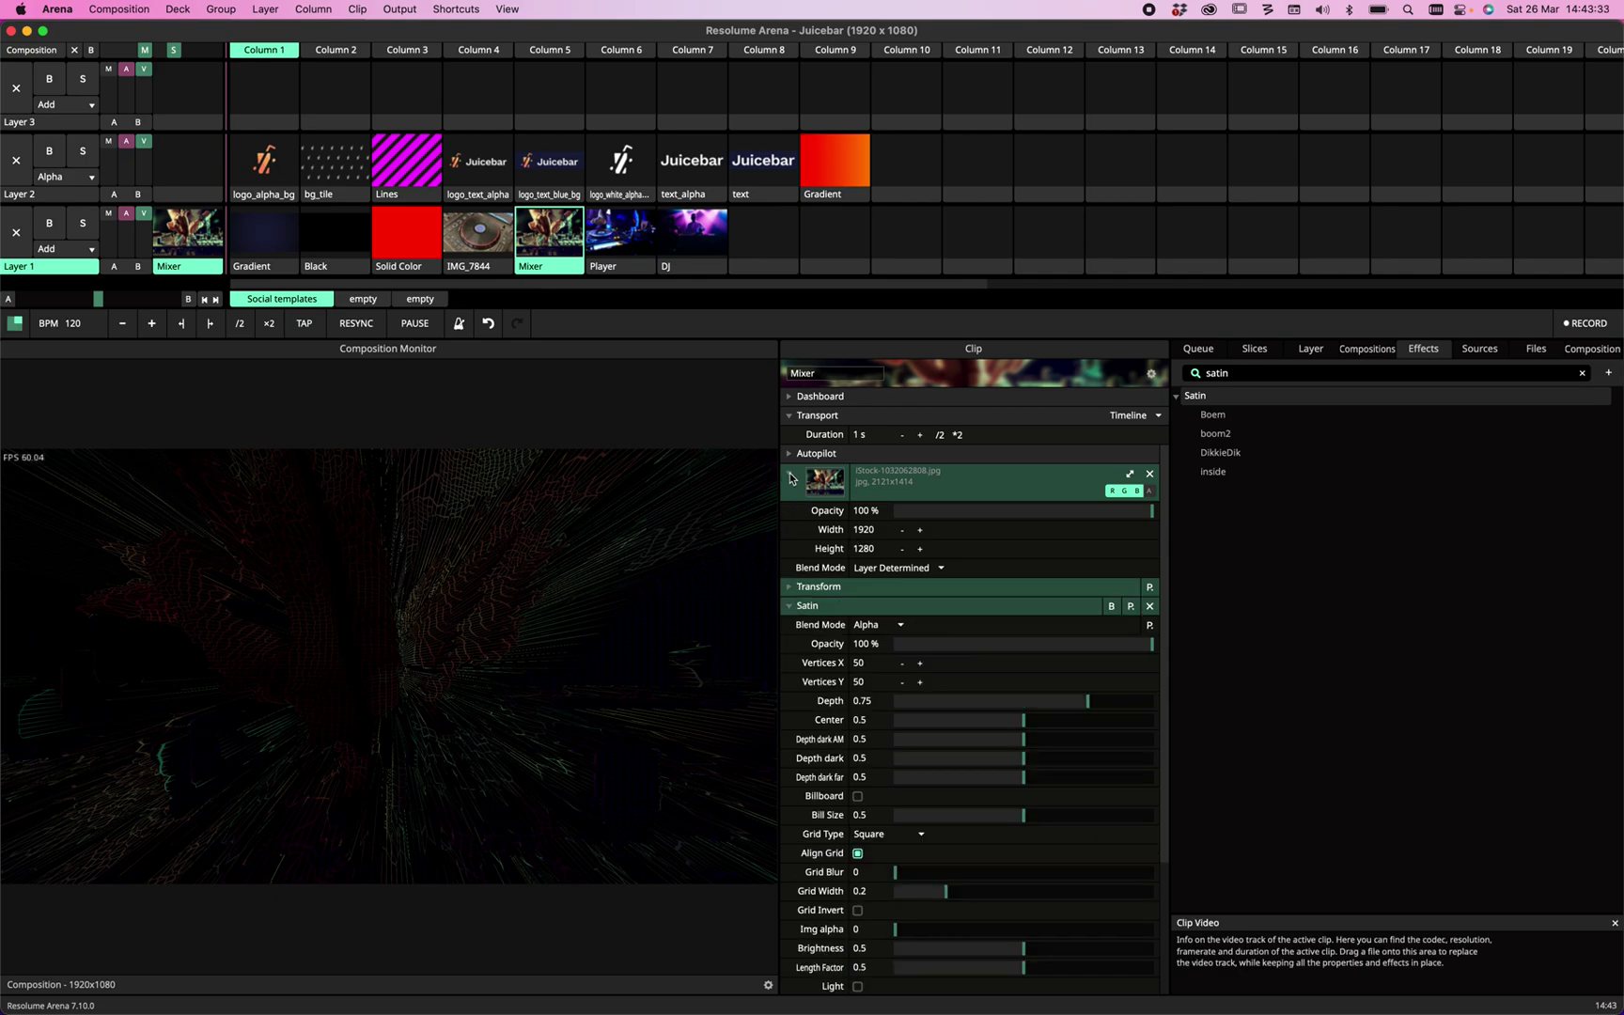
pyautogui.scroll(-4, 1152, 911)
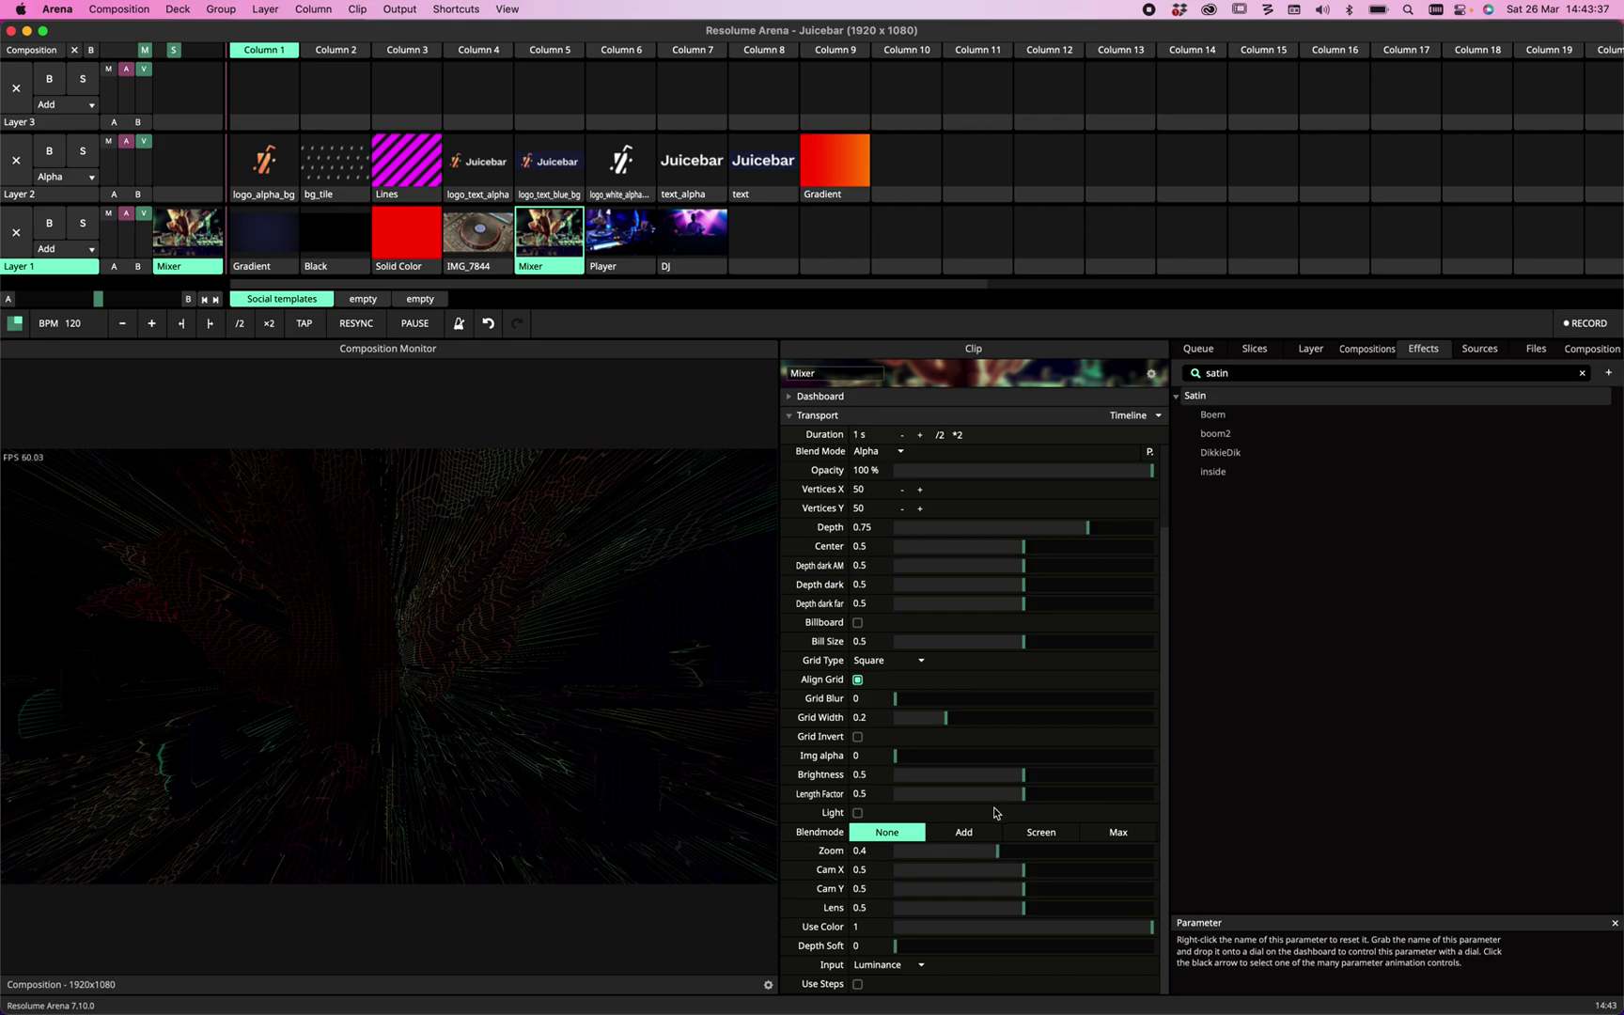
pyautogui.moveTo(1023, 774); pyautogui.dragTo(1152, 773)
pyautogui.click(964, 832)
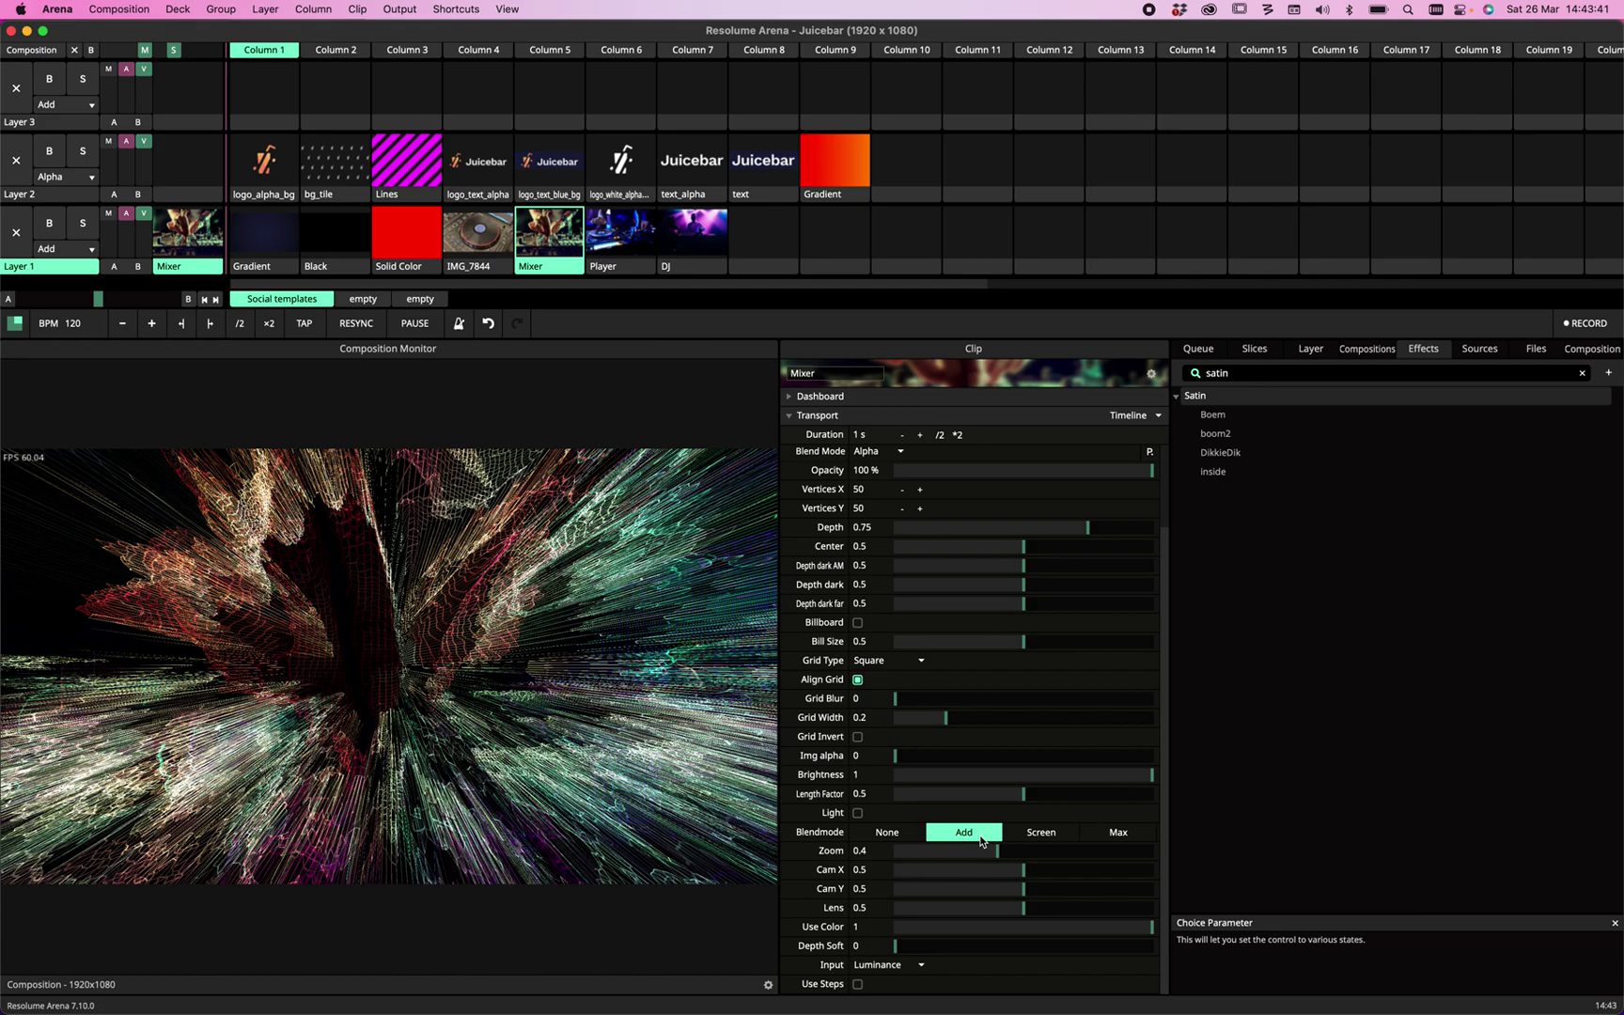
pyautogui.click(887, 832)
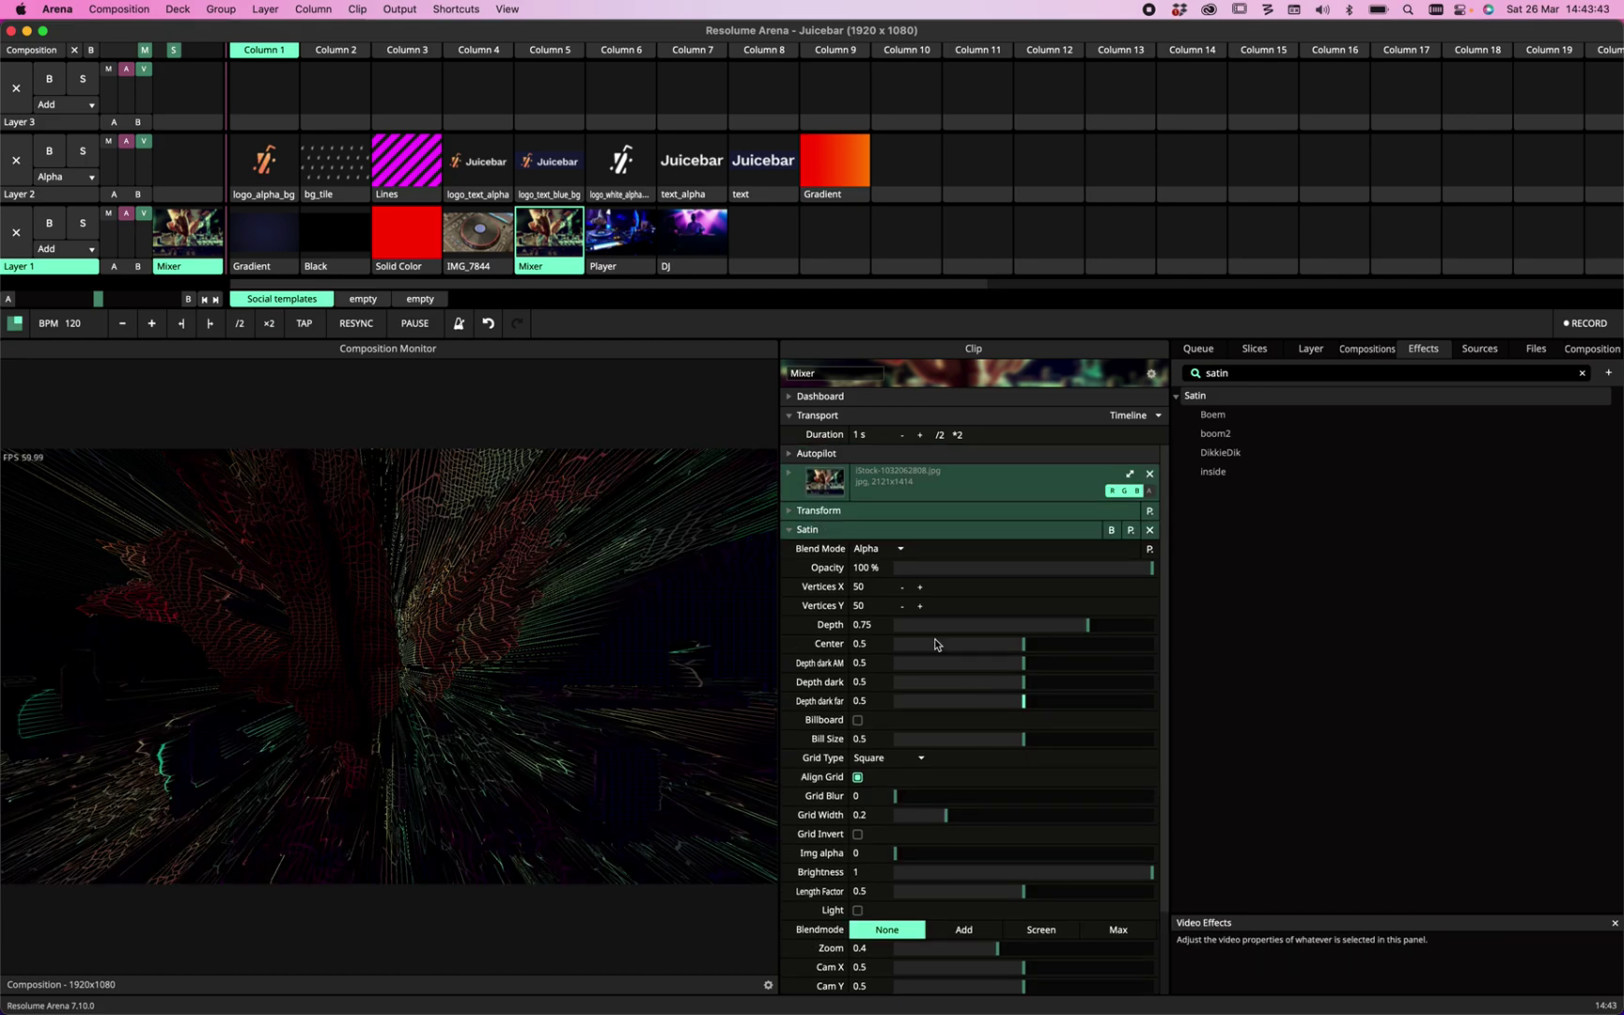
# Set Satin's Vertices X and Y to 19 and lower Depth to about 0.5.
pyautogui.scroll(3, 934, 638)
pyautogui.doubleClick(873, 589)
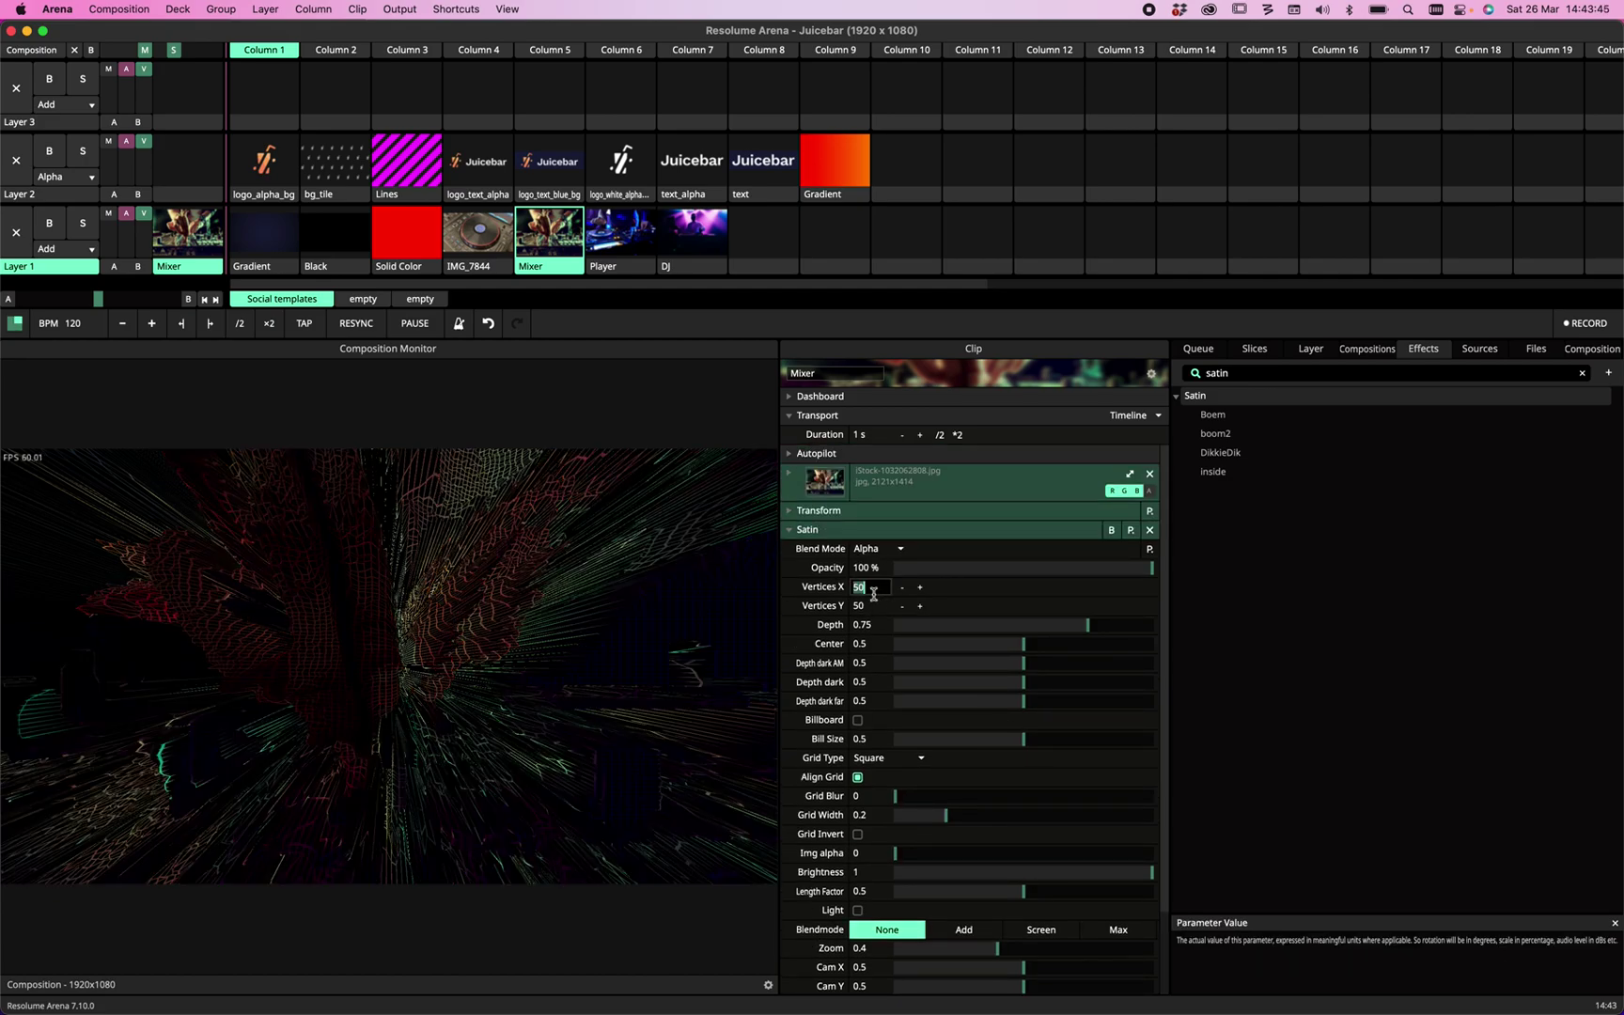
pyautogui.write('19')
pyautogui.doubleClick(869, 605)
pyautogui.write('1')
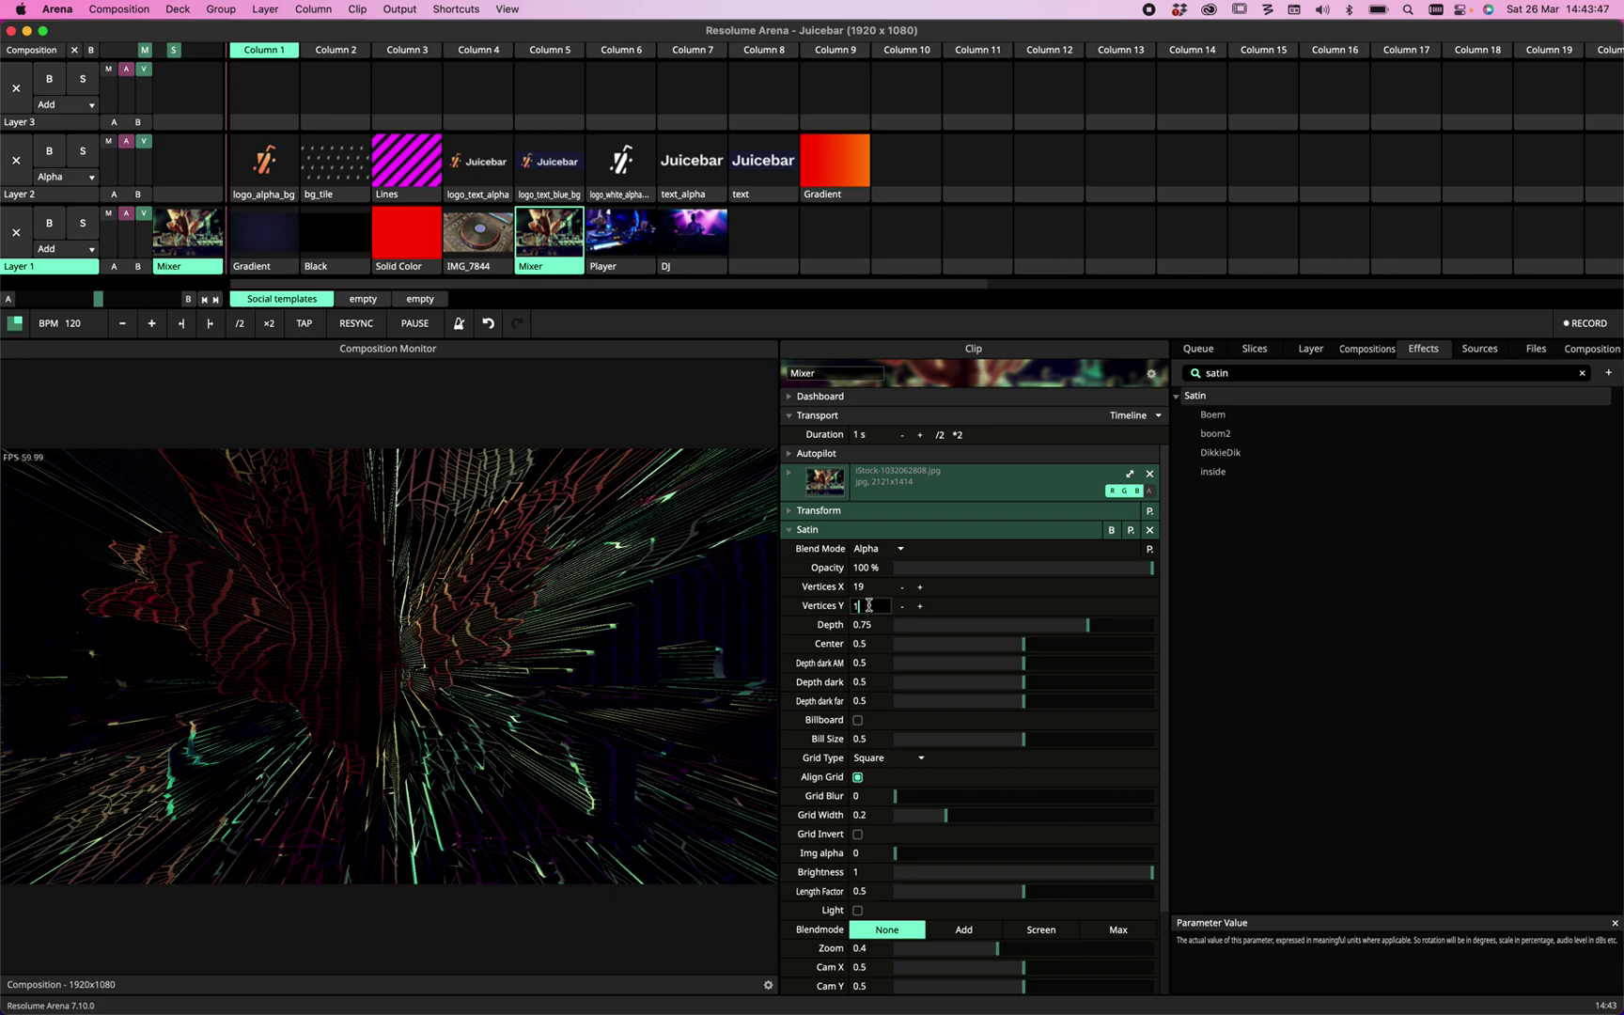
pyautogui.write('9')
pyautogui.press('Return')
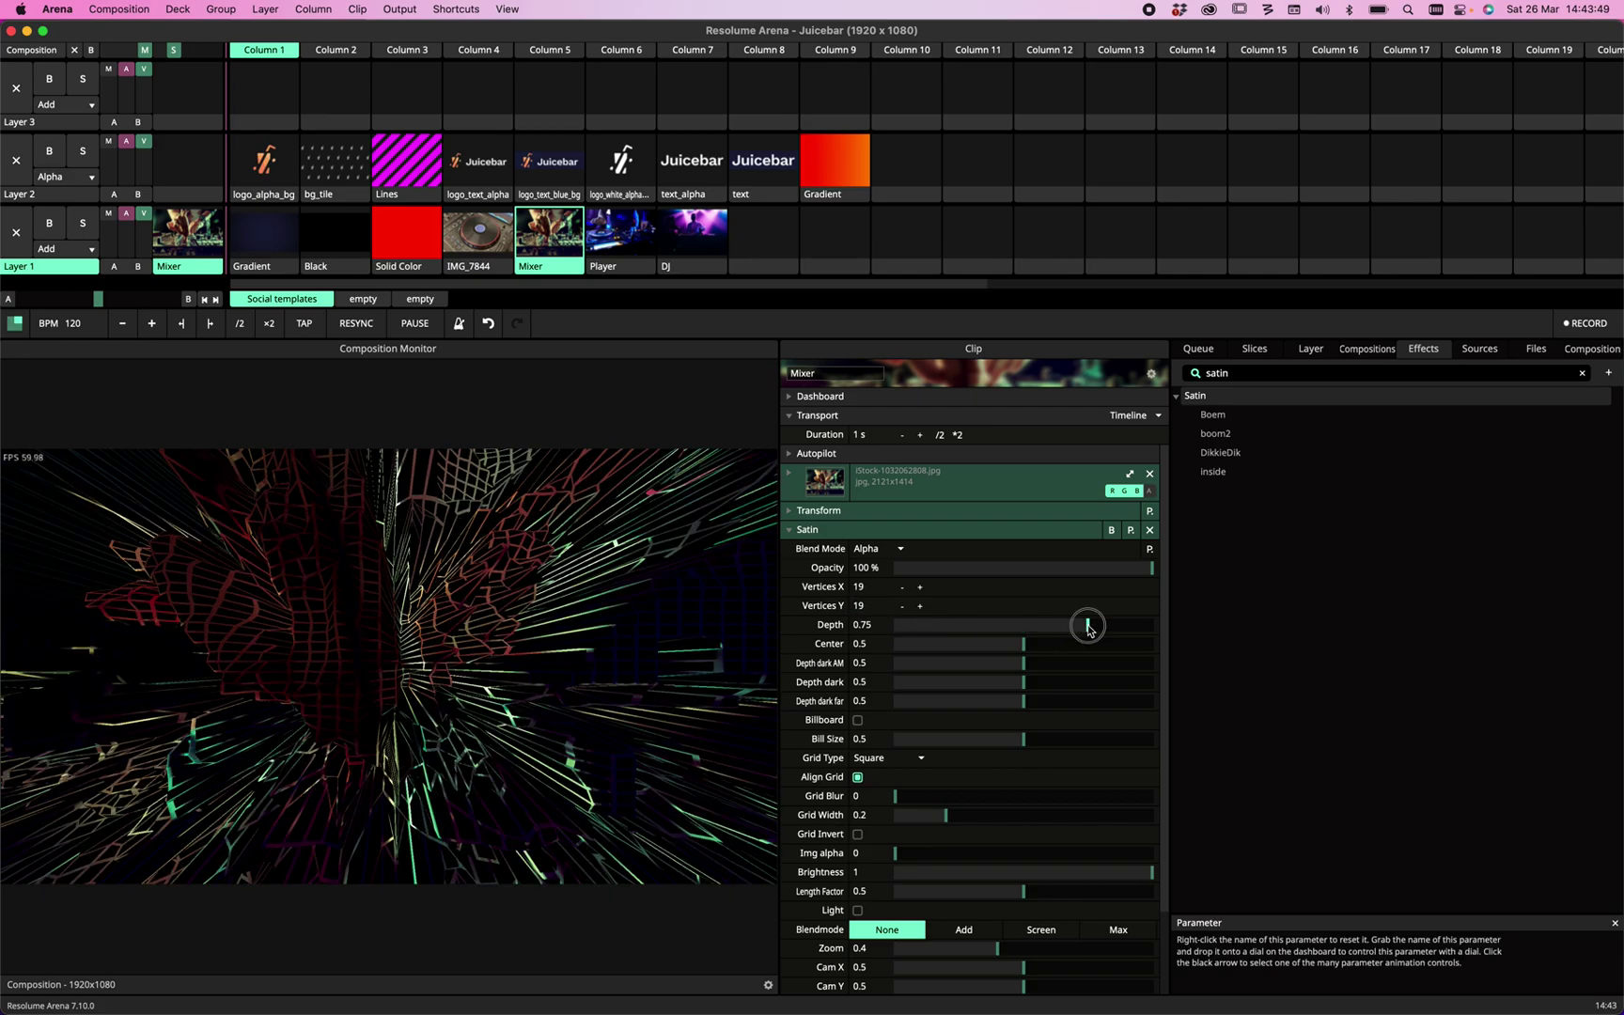
pyautogui.moveTo(1087, 625); pyautogui.dragTo(1026, 639)
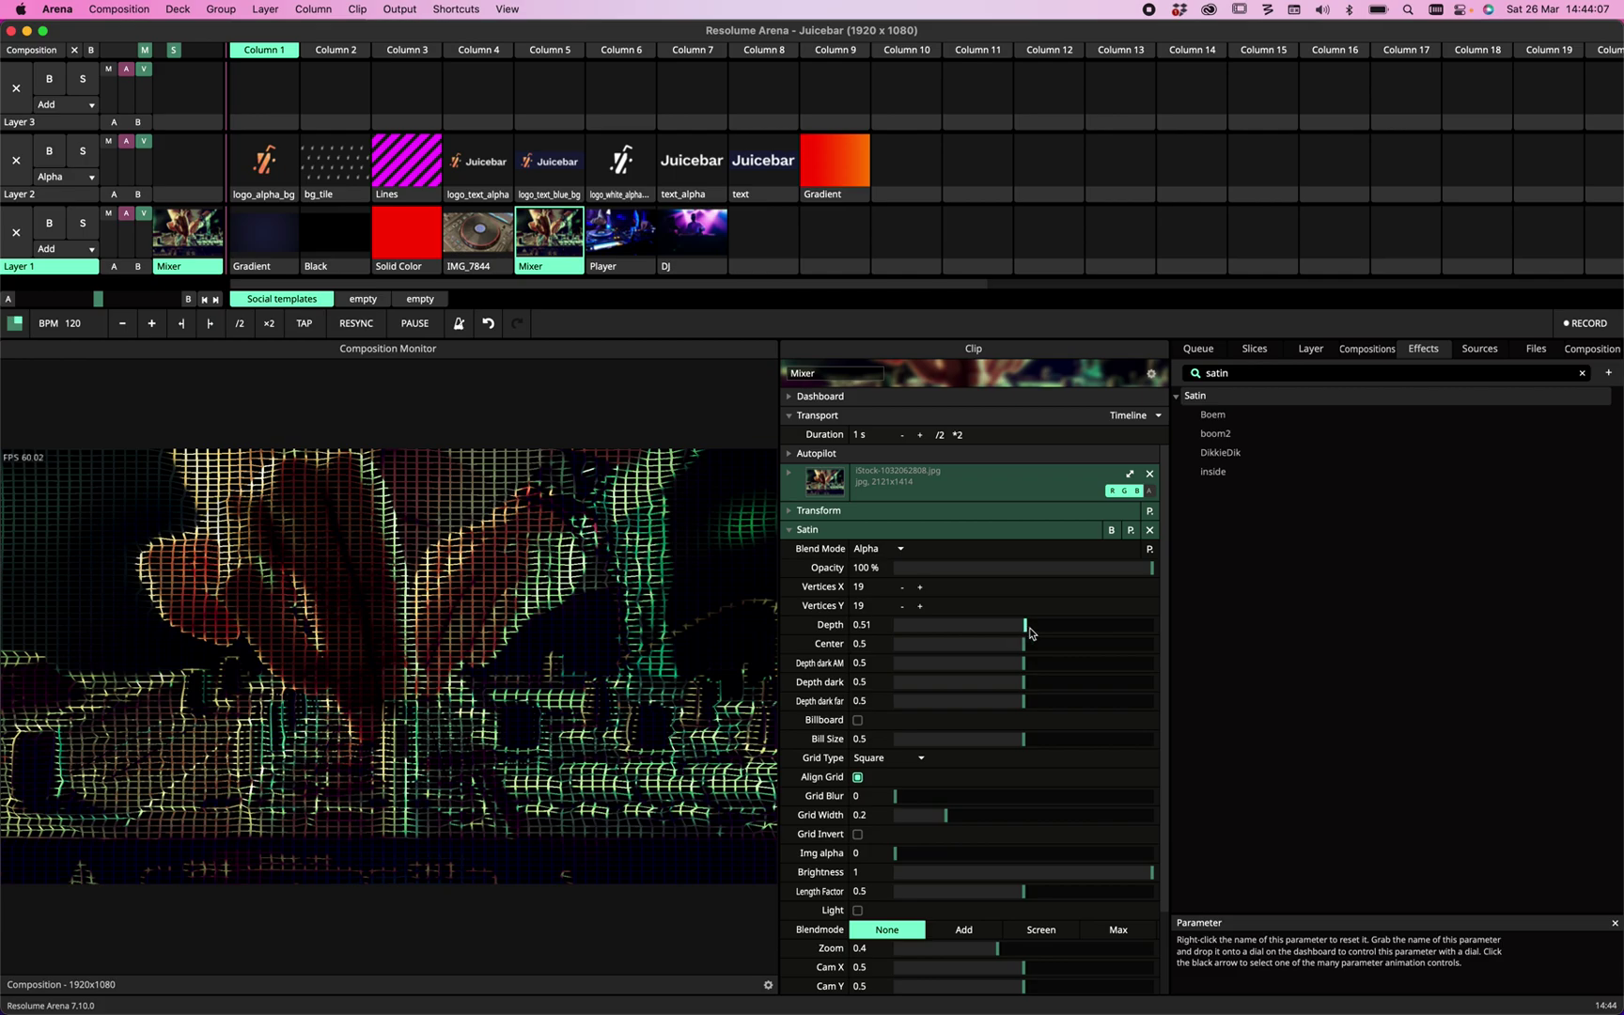
# Bypass Satin on and off to compare with the original photo, then raise Depth to about 0.68.
pyautogui.moveTo(1029, 632); pyautogui.dragTo(1024, 635)
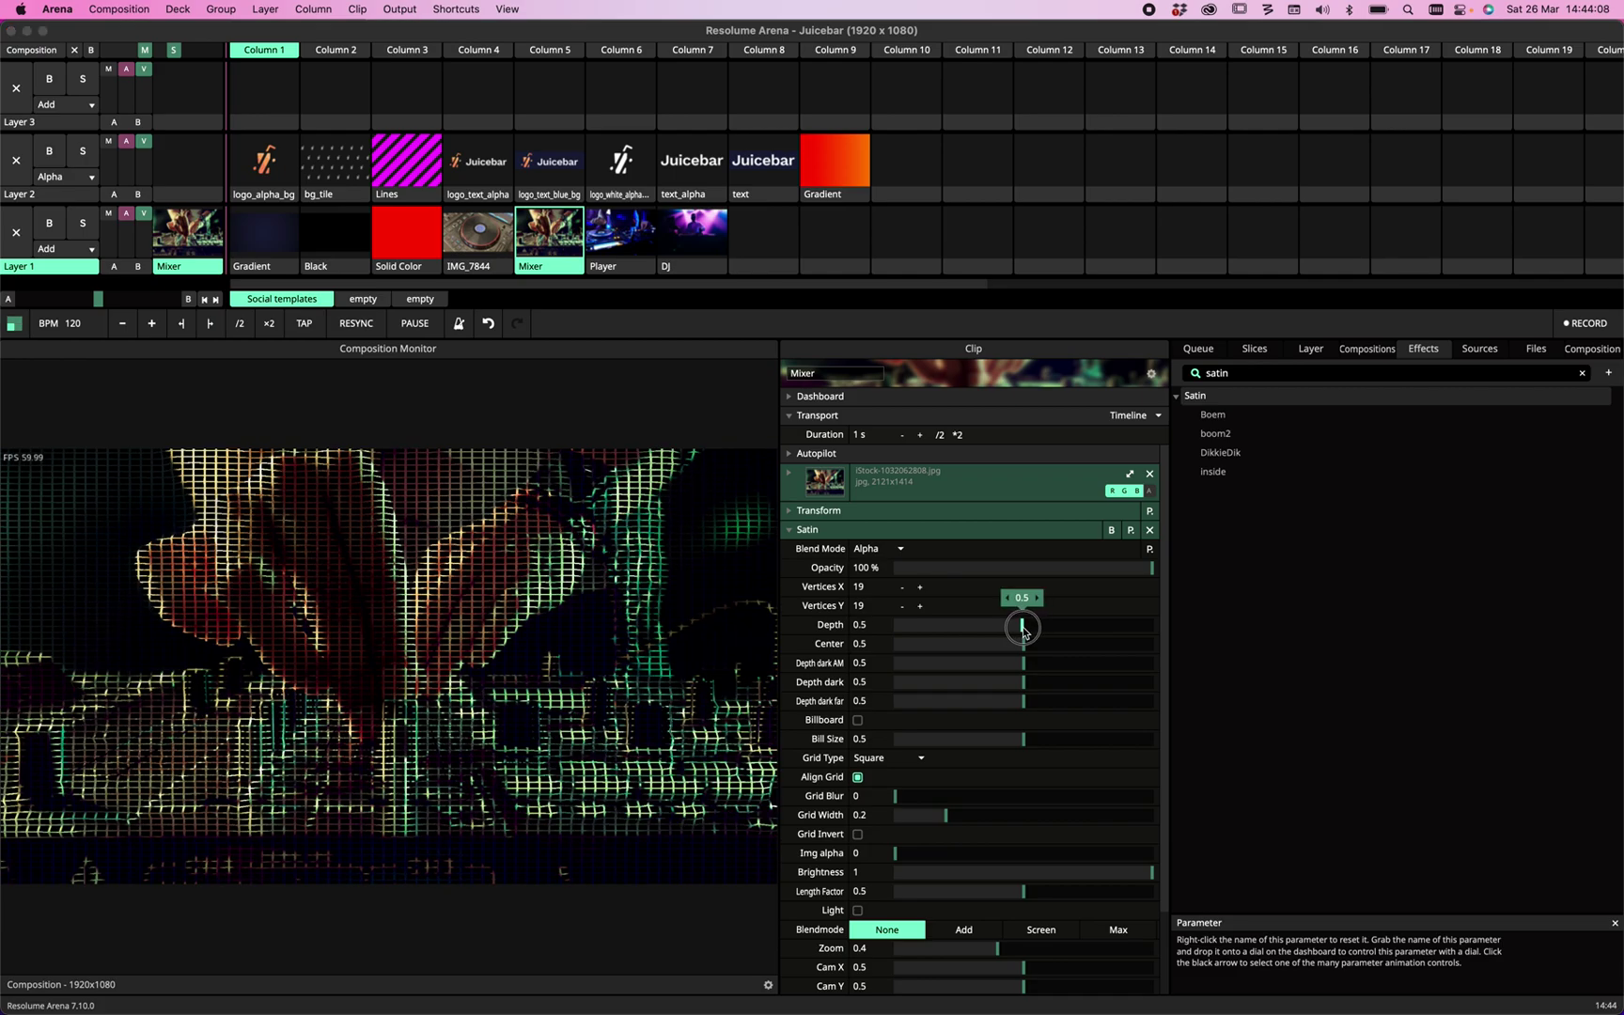
pyautogui.click(1113, 530)
pyautogui.click(1113, 531)
pyautogui.click(1112, 531)
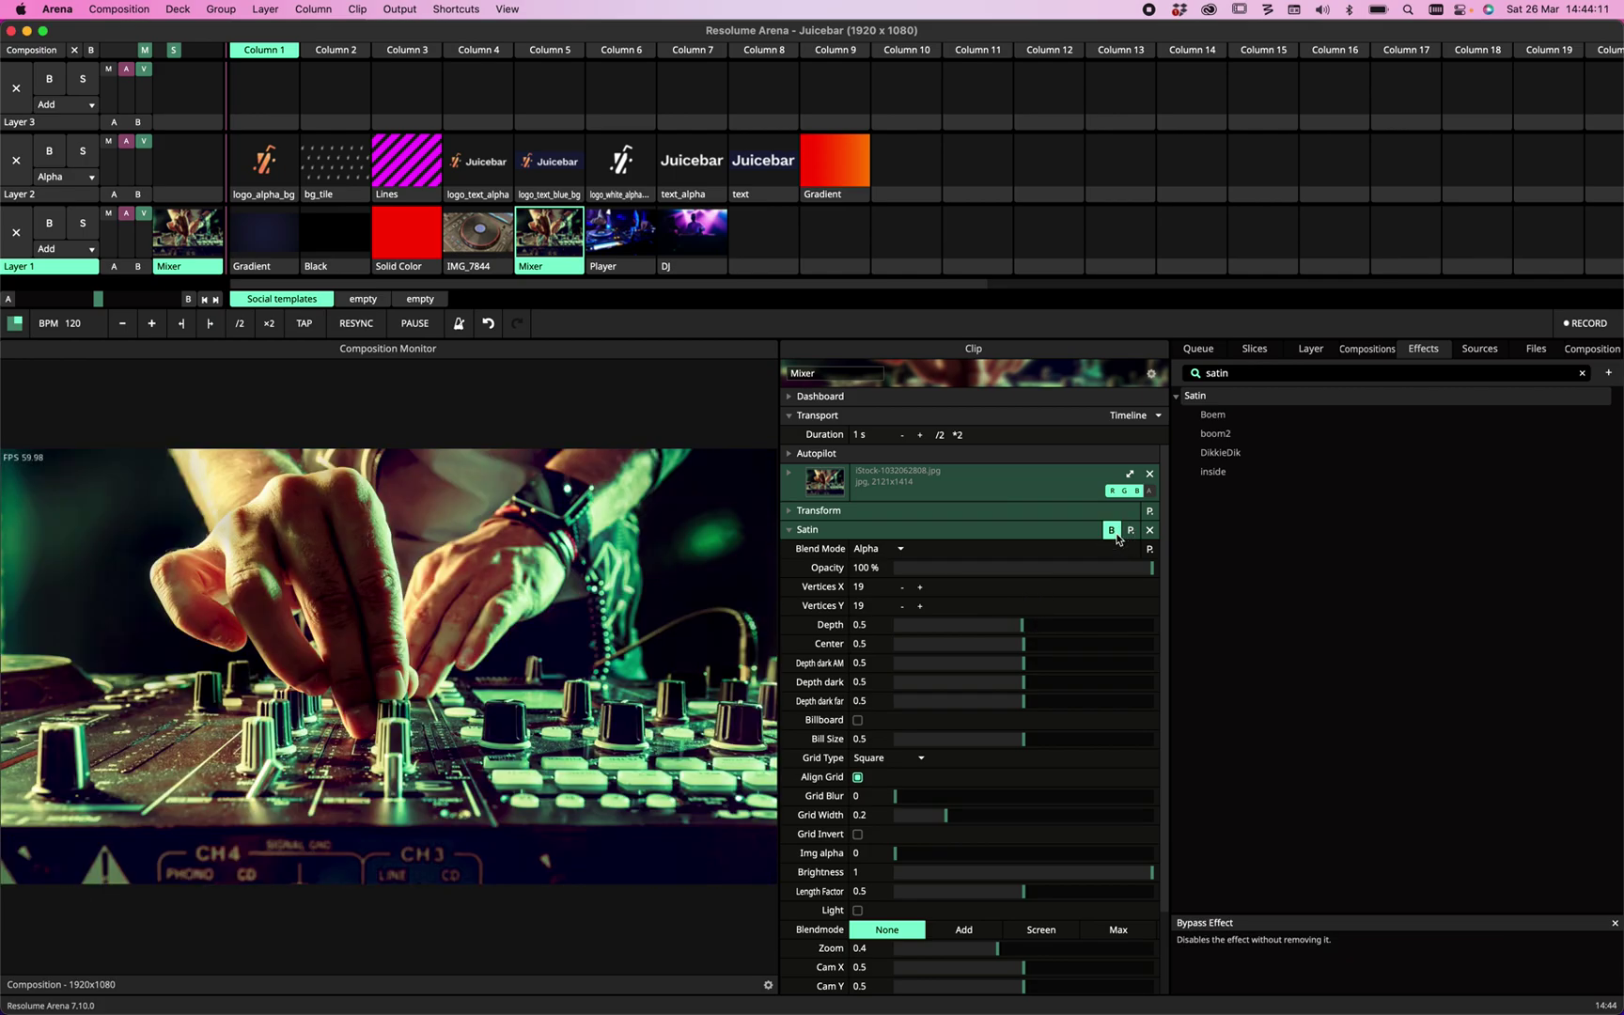
pyautogui.click(1113, 532)
pyautogui.click(1114, 532)
pyautogui.click(1113, 532)
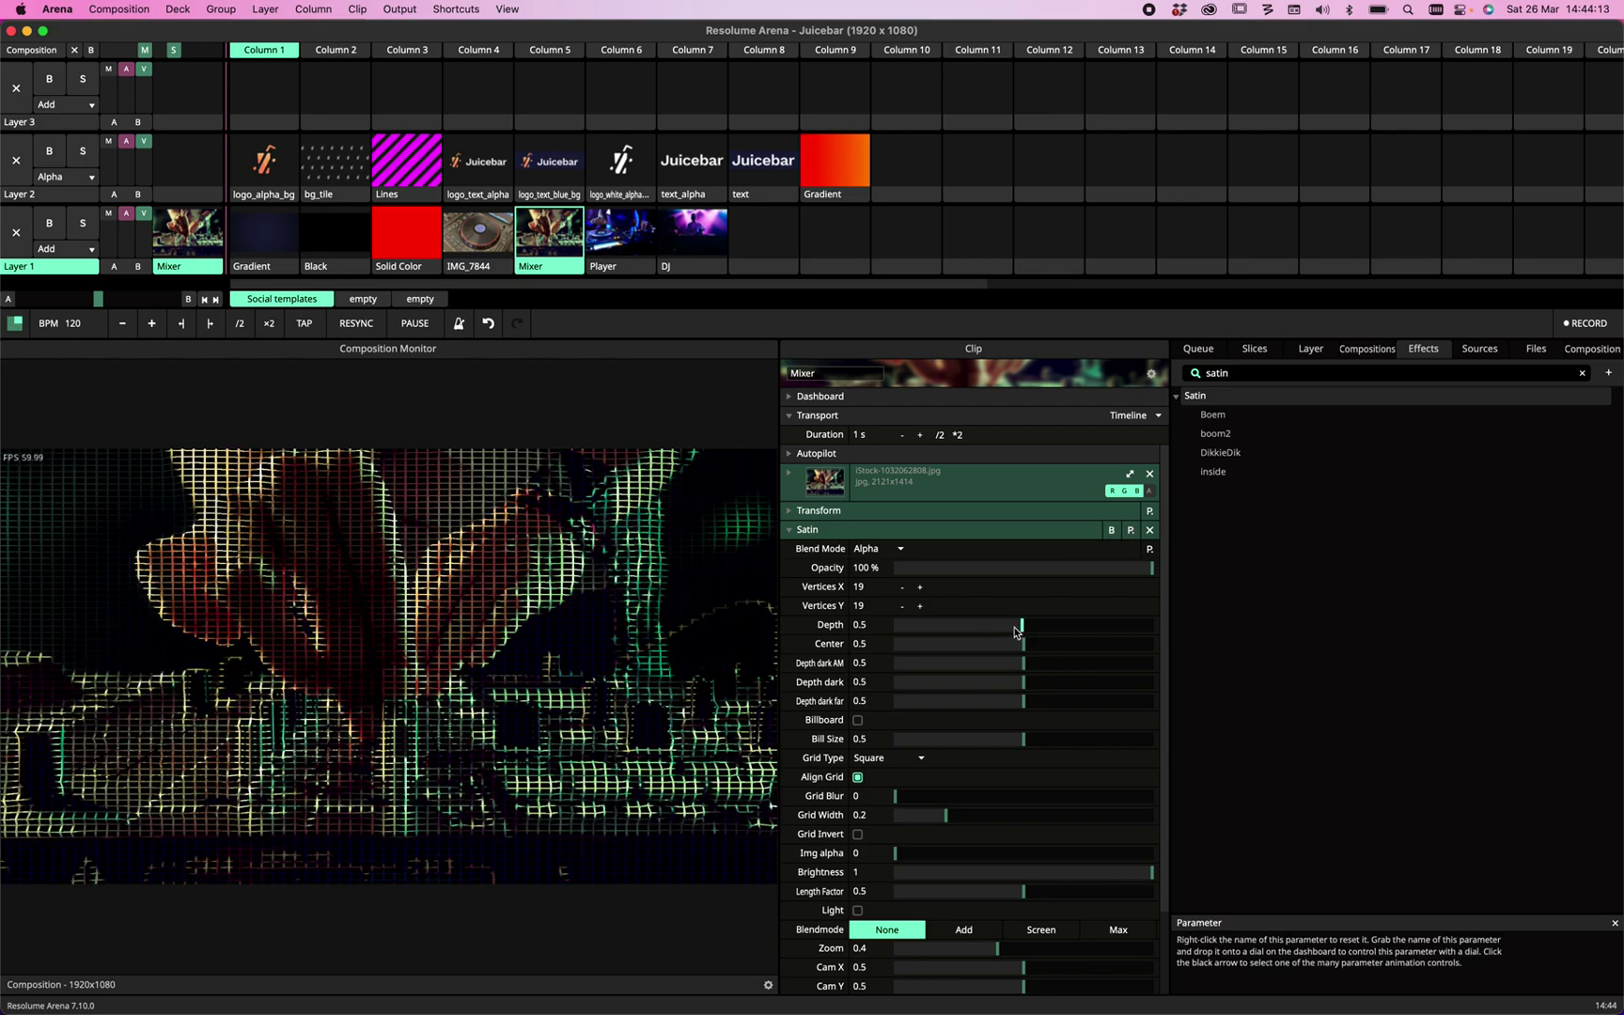
pyautogui.moveTo(1019, 630); pyautogui.dragTo(1072, 624)
# Switch Satin's blend mode to Screen and bring Depth down to about 0.52.
pyautogui.click(1040, 931)
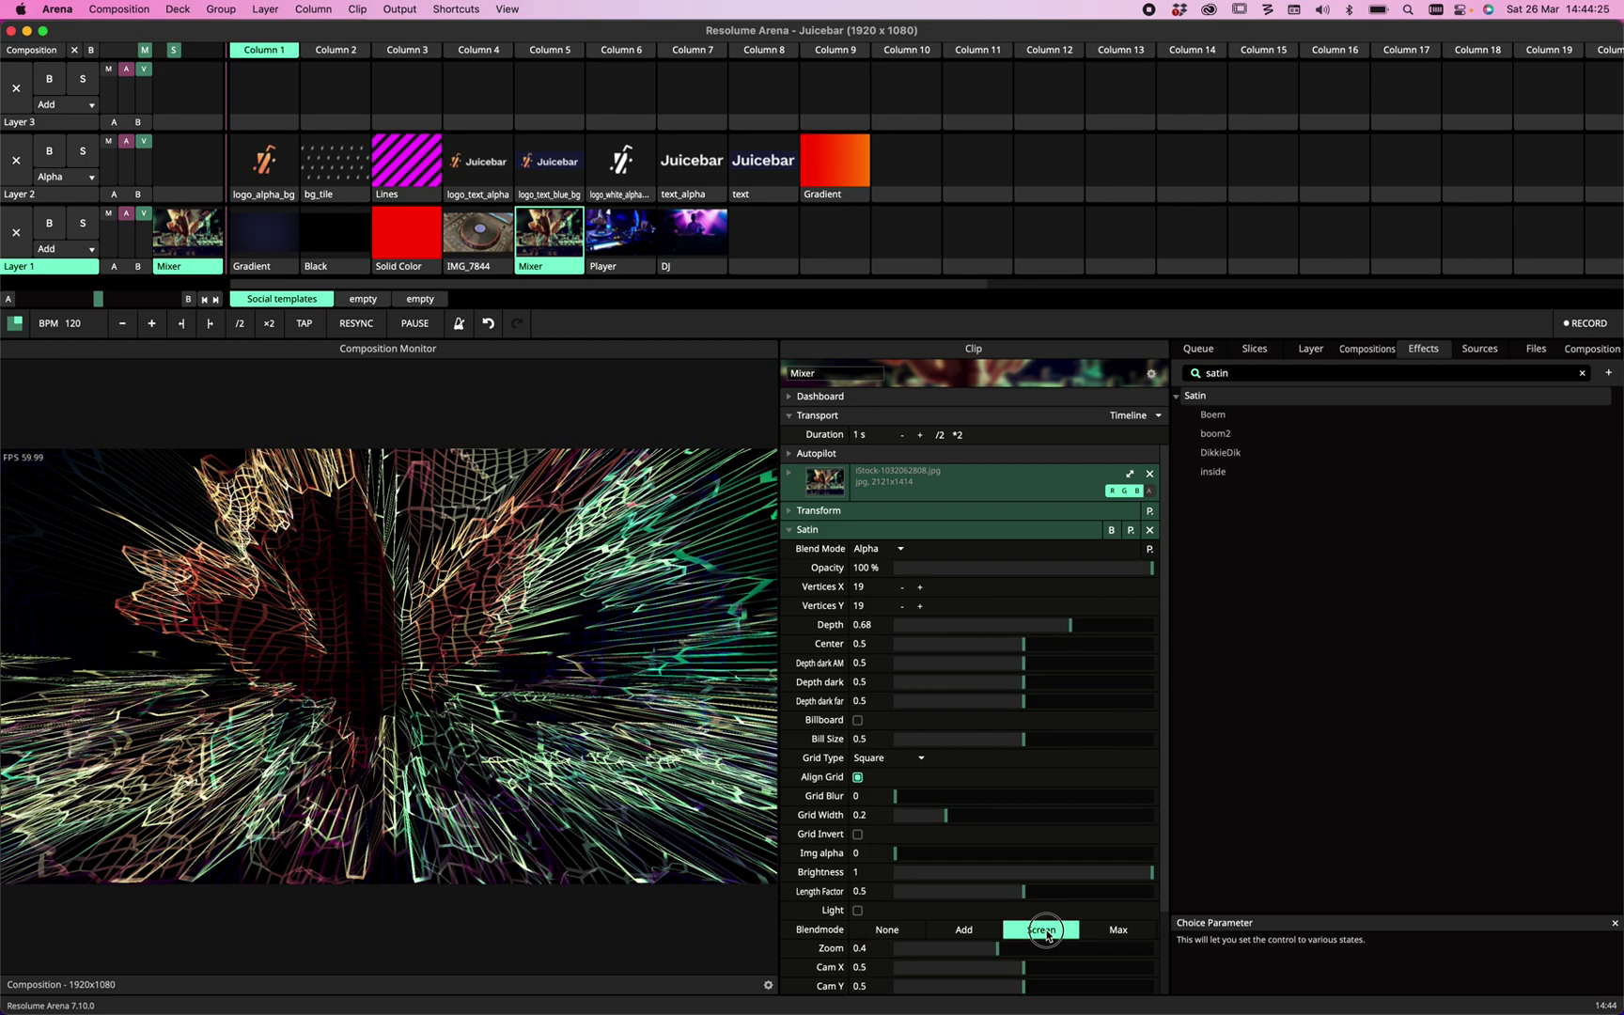
pyautogui.moveTo(1068, 627)
pyautogui.mouseDown()
pyautogui.moveTo(960, 622)
pyautogui.moveTo(1073, 626)
pyautogui.mouseUp()
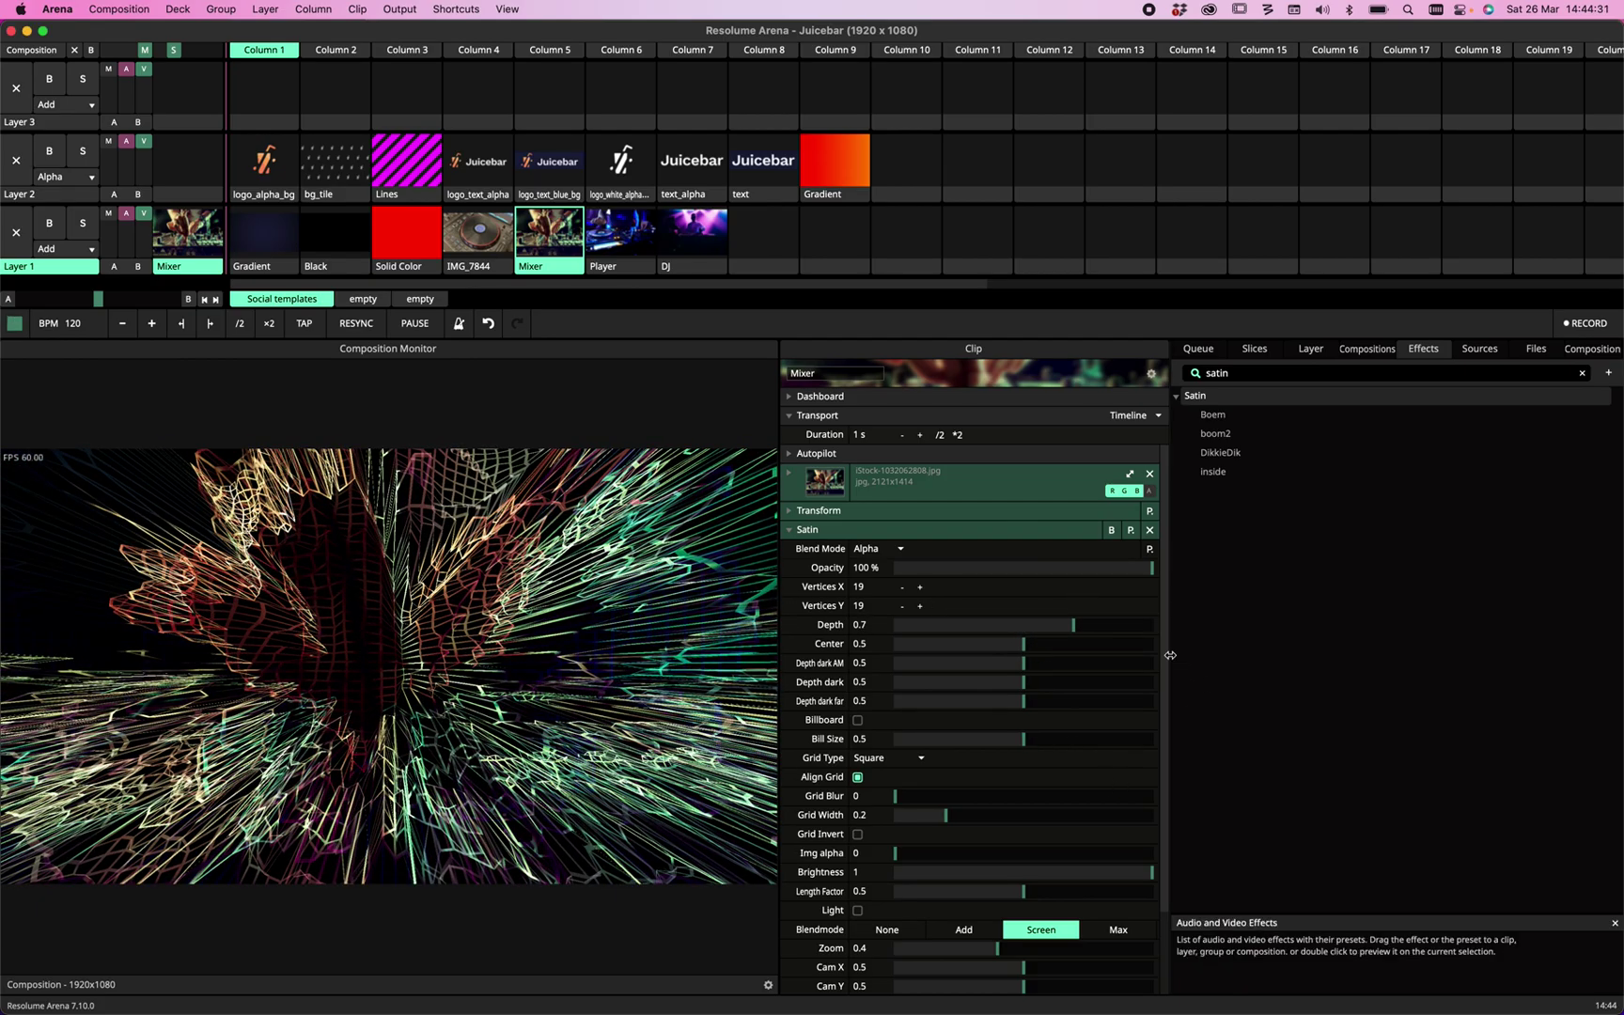
pyautogui.moveTo(1165, 658); pyautogui.dragTo(1153, 756)
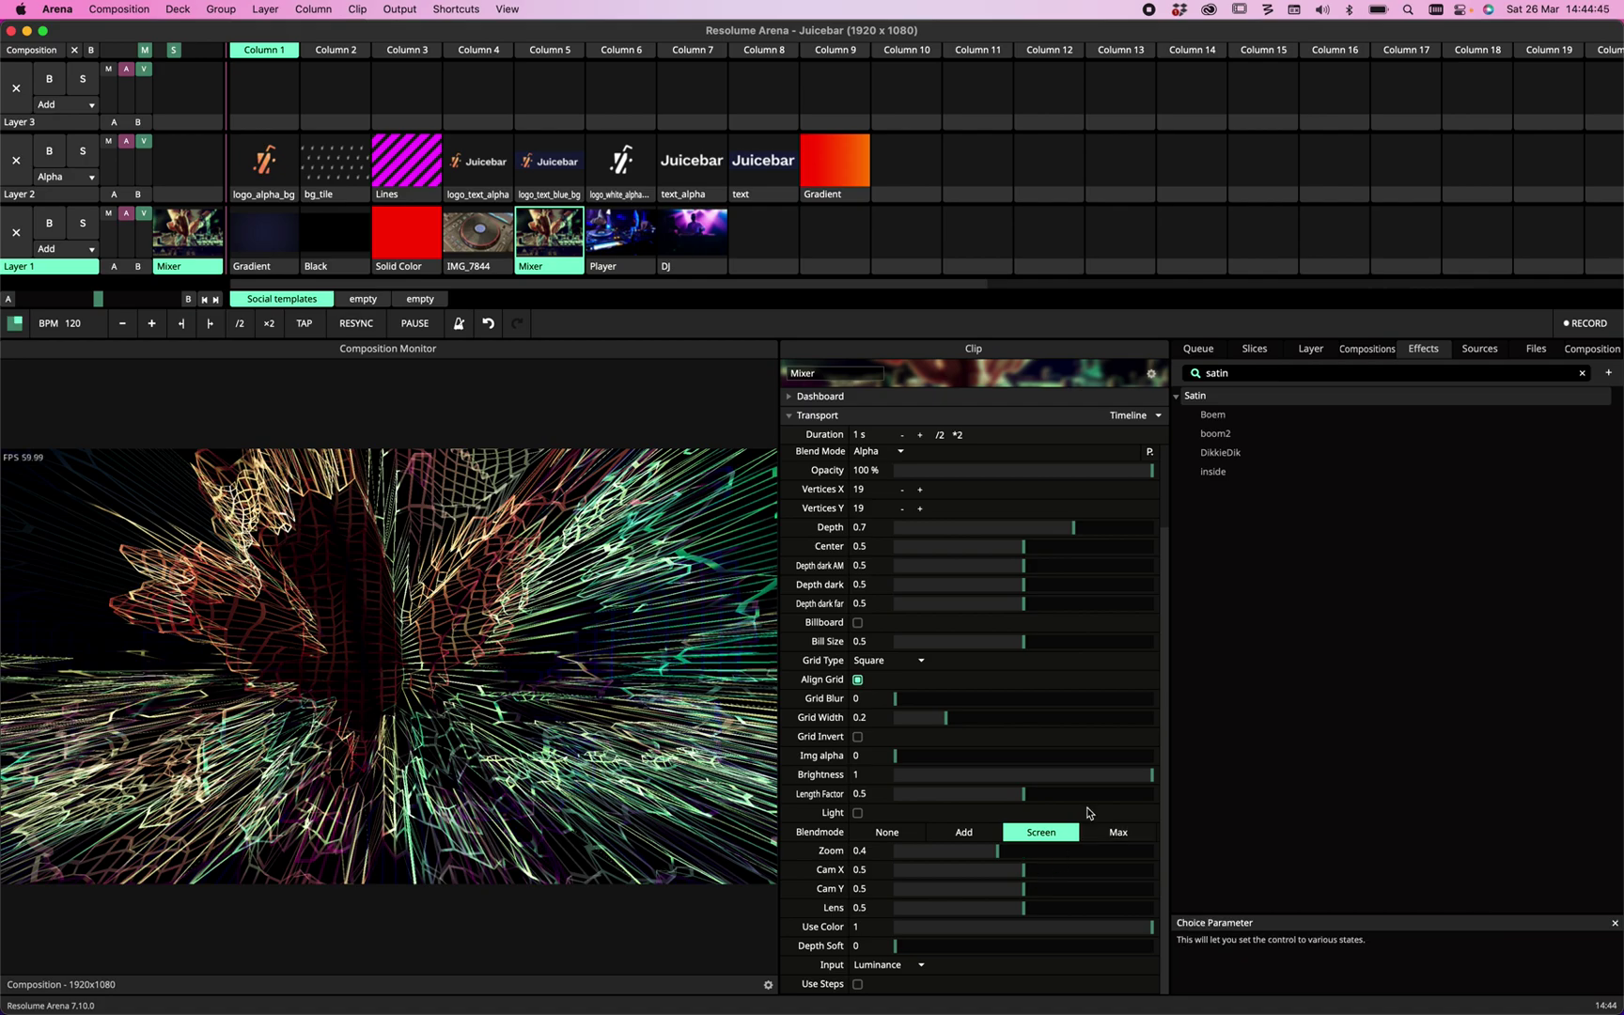
pyautogui.scroll(2, 1032, 869)
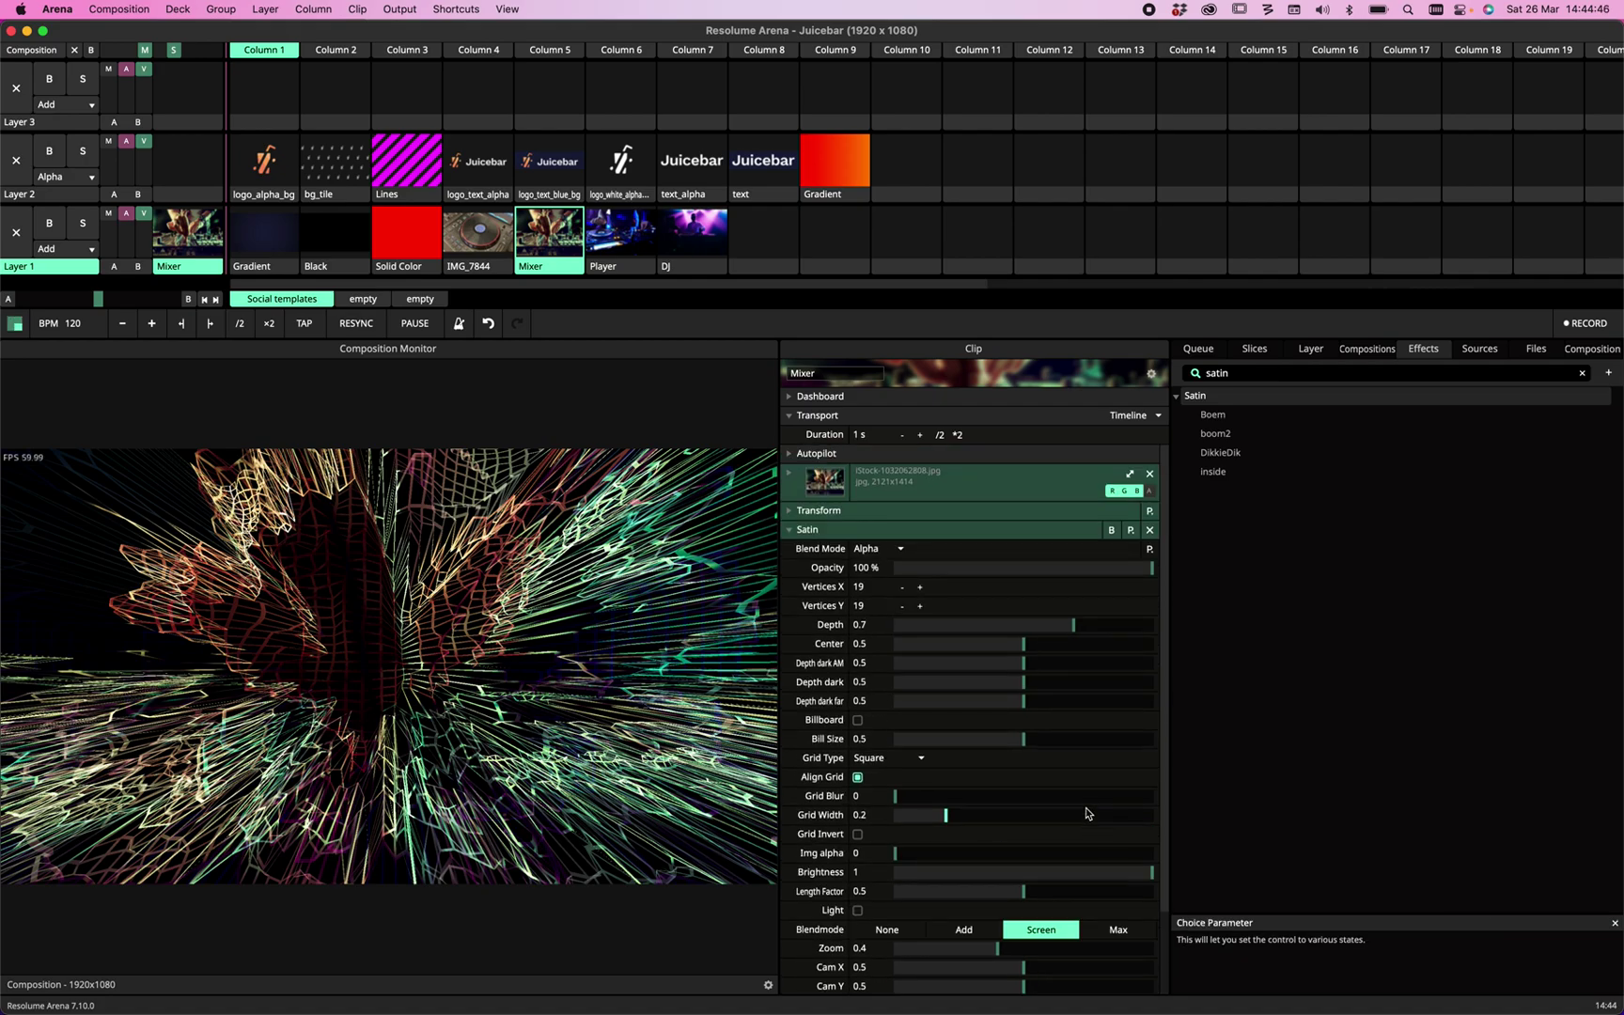
pyautogui.doubleClick(877, 590)
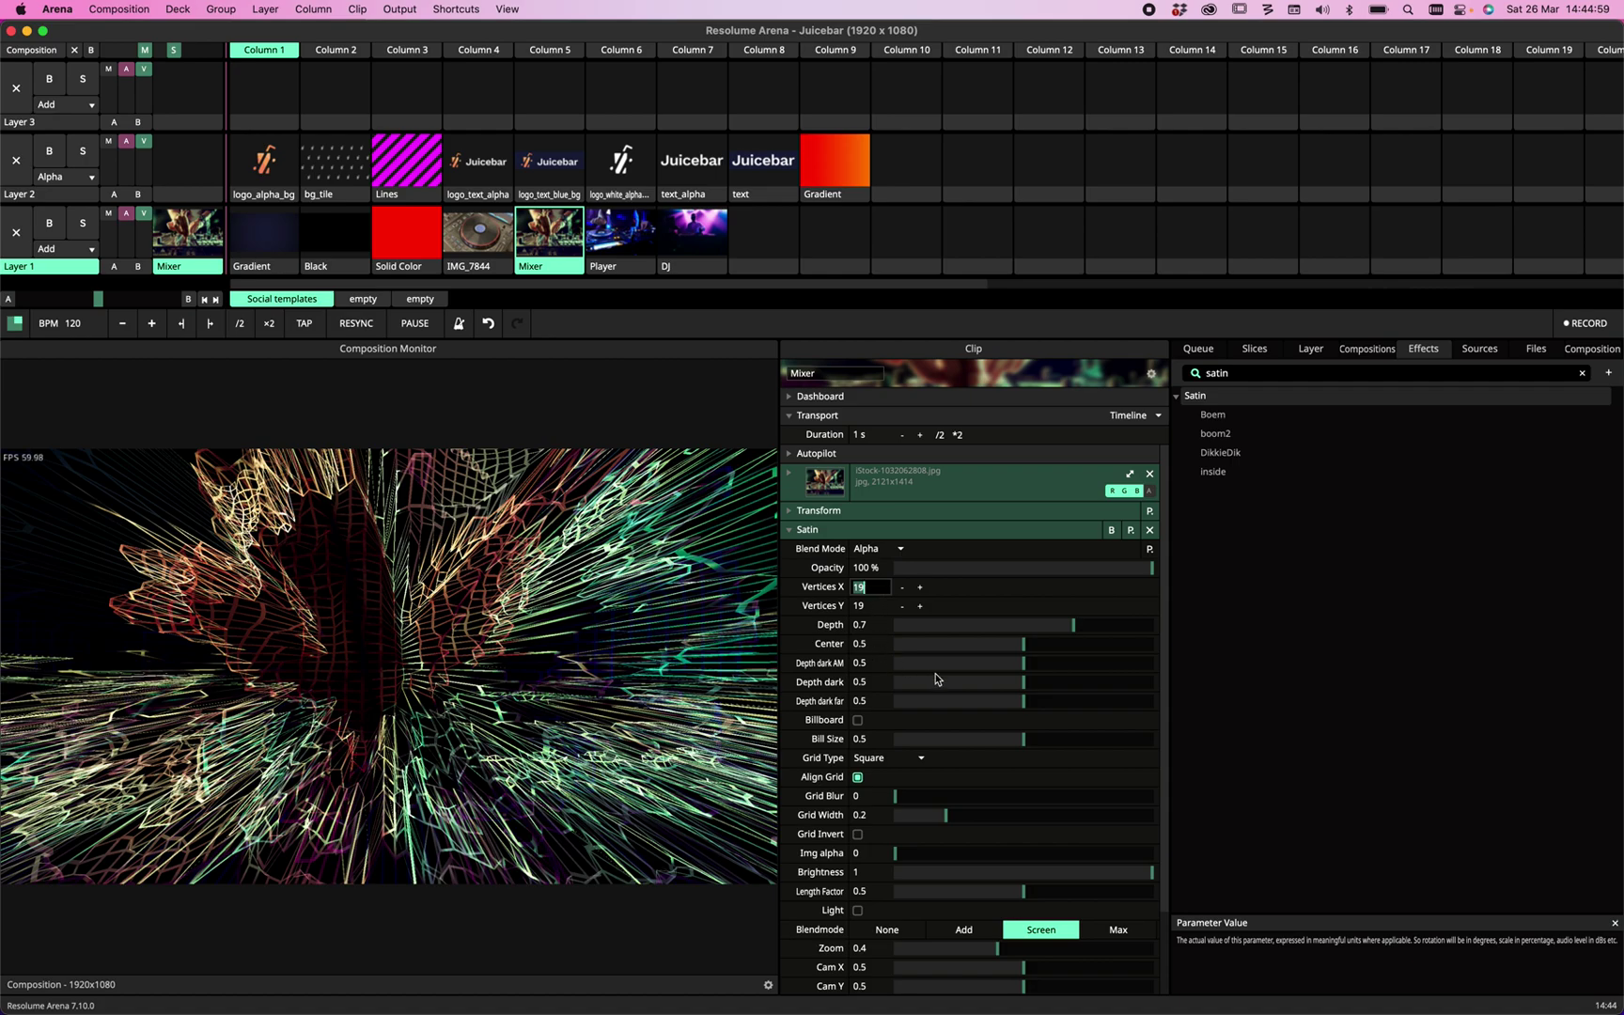
pyautogui.moveTo(1069, 641)
pyautogui.mouseDown()
pyautogui.moveTo(1109, 637)
pyautogui.moveTo(982, 636)
pyautogui.moveTo(1163, 631)
pyautogui.moveTo(1027, 628)
pyautogui.mouseUp()
# Tilt Satin's camera to Cam X 0.37 and Cam Y 0.52, zero Depth, then raise it to about 0.75.
pyautogui.moveTo(1165, 713); pyautogui.dragTo(1168, 801)
pyautogui.moveTo(1031, 870); pyautogui.dragTo(989, 888)
pyautogui.scroll(1, 1000, 893)
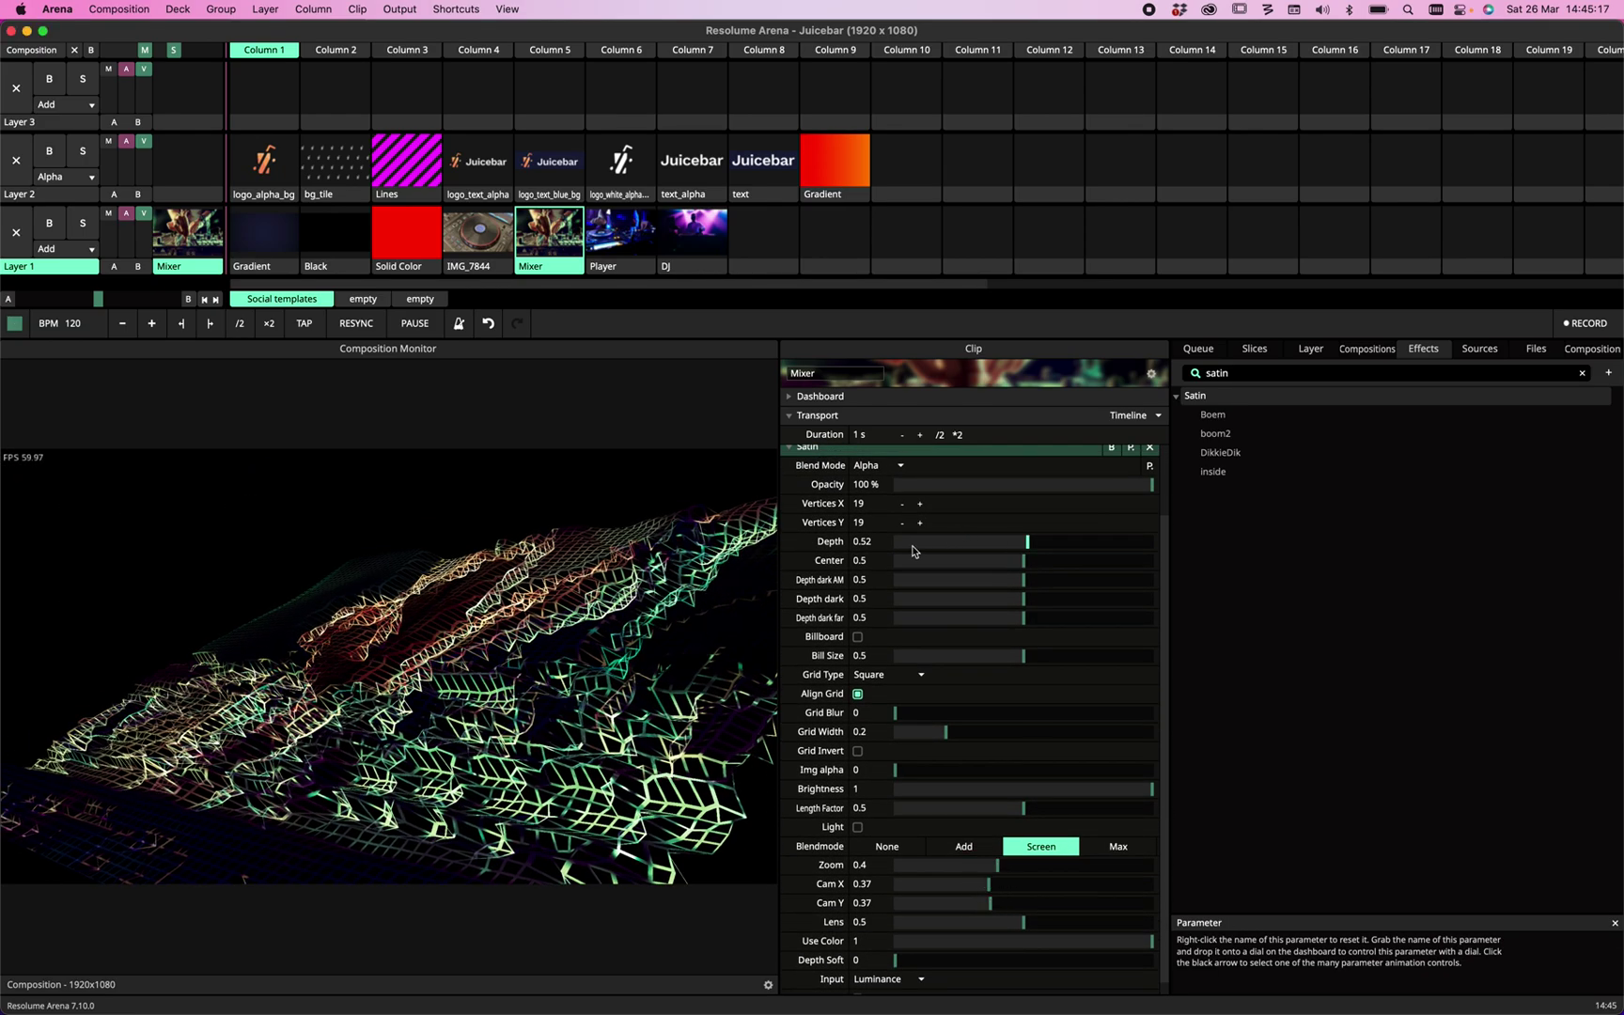
pyautogui.doubleClick(871, 542)
pyautogui.write('0')
pyautogui.press('Return')
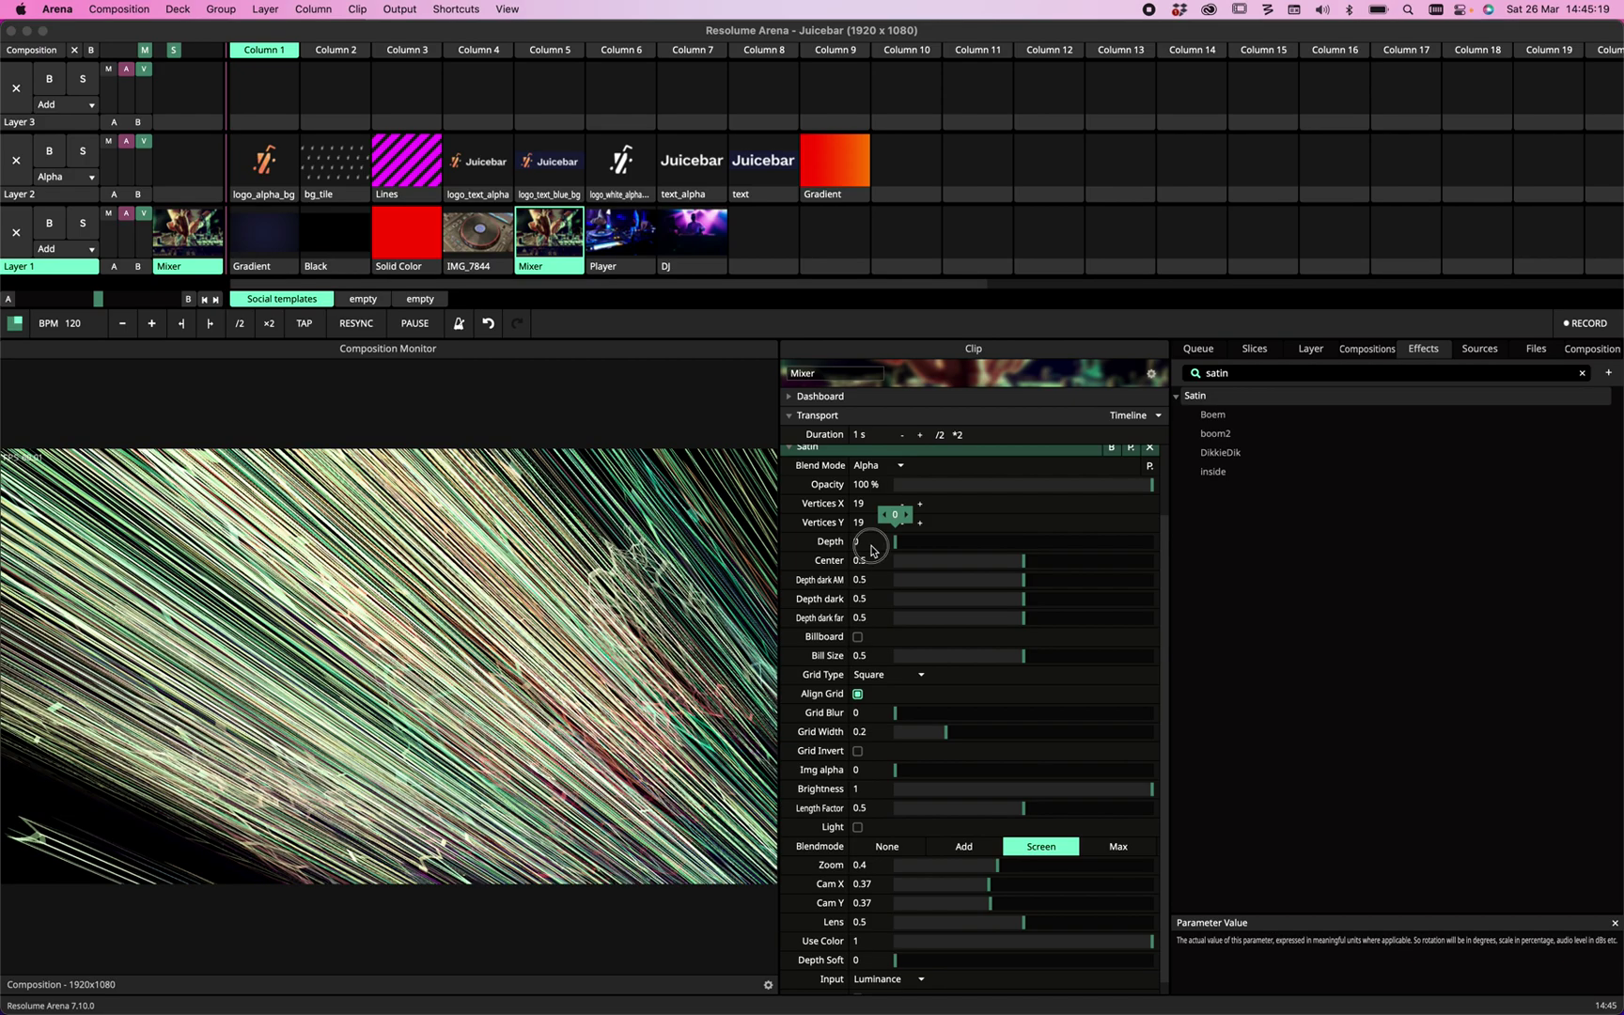
pyautogui.moveTo(897, 545); pyautogui.dragTo(1024, 549)
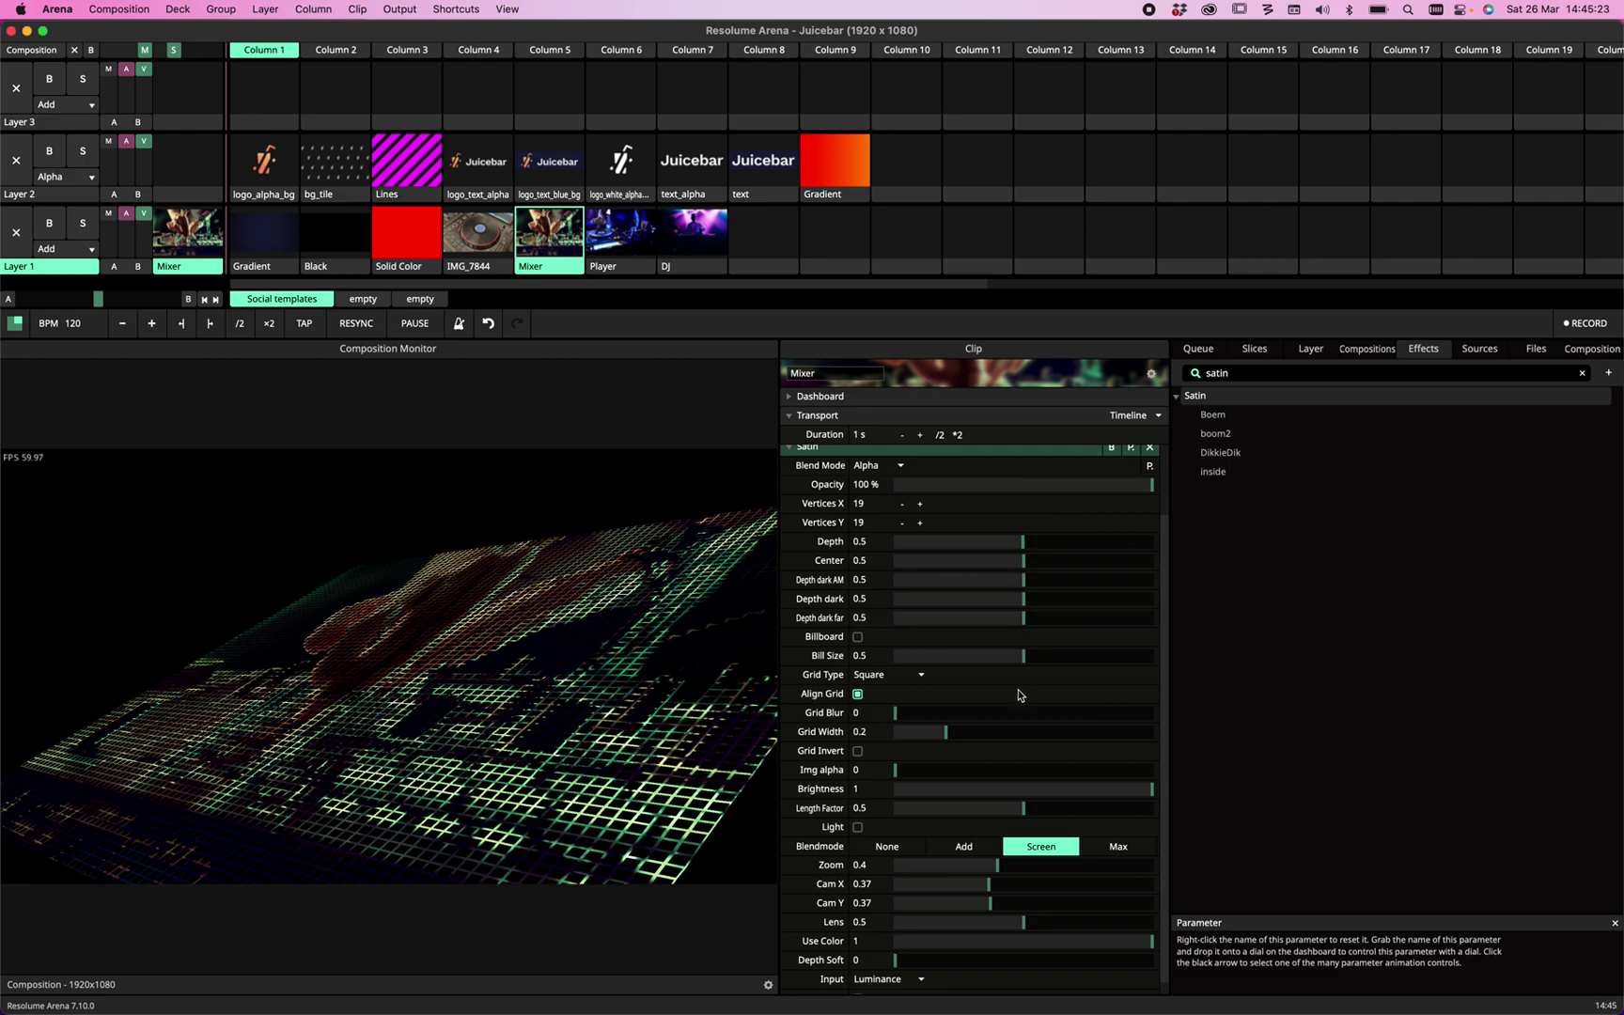
pyautogui.moveTo(989, 884)
pyautogui.mouseDown()
pyautogui.moveTo(1020, 891)
pyautogui.moveTo(977, 884)
pyautogui.moveTo(994, 906)
pyautogui.moveTo(1026, 908)
pyautogui.moveTo(989, 885)
pyautogui.mouseUp()
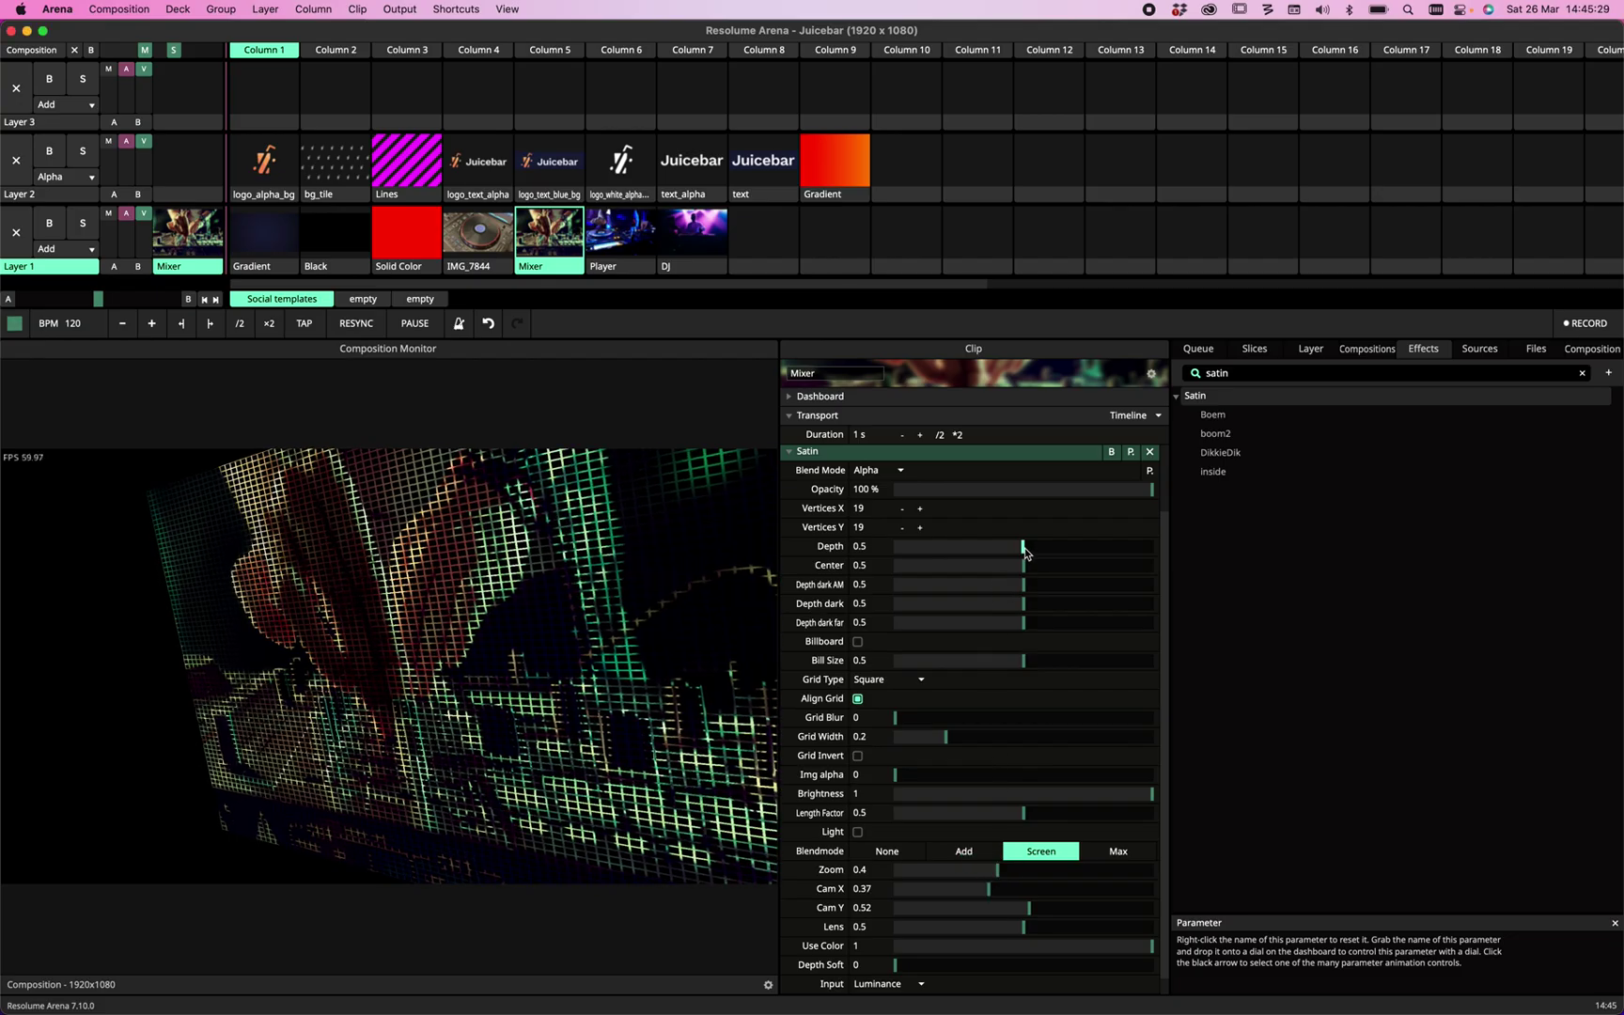
pyautogui.moveTo(1024, 551)
pyautogui.mouseDown()
pyautogui.moveTo(931, 554)
pyautogui.moveTo(1101, 562)
pyautogui.moveTo(974, 560)
pyautogui.moveTo(1024, 553)
pyautogui.moveTo(992, 575)
pyautogui.moveTo(1119, 566)
pyautogui.moveTo(974, 585)
pyautogui.moveTo(1000, 546)
pyautogui.moveTo(1043, 564)
pyautogui.moveTo(1024, 559)
pyautogui.moveTo(1088, 546)
pyautogui.moveTo(1018, 578)
pyautogui.mouseUp()
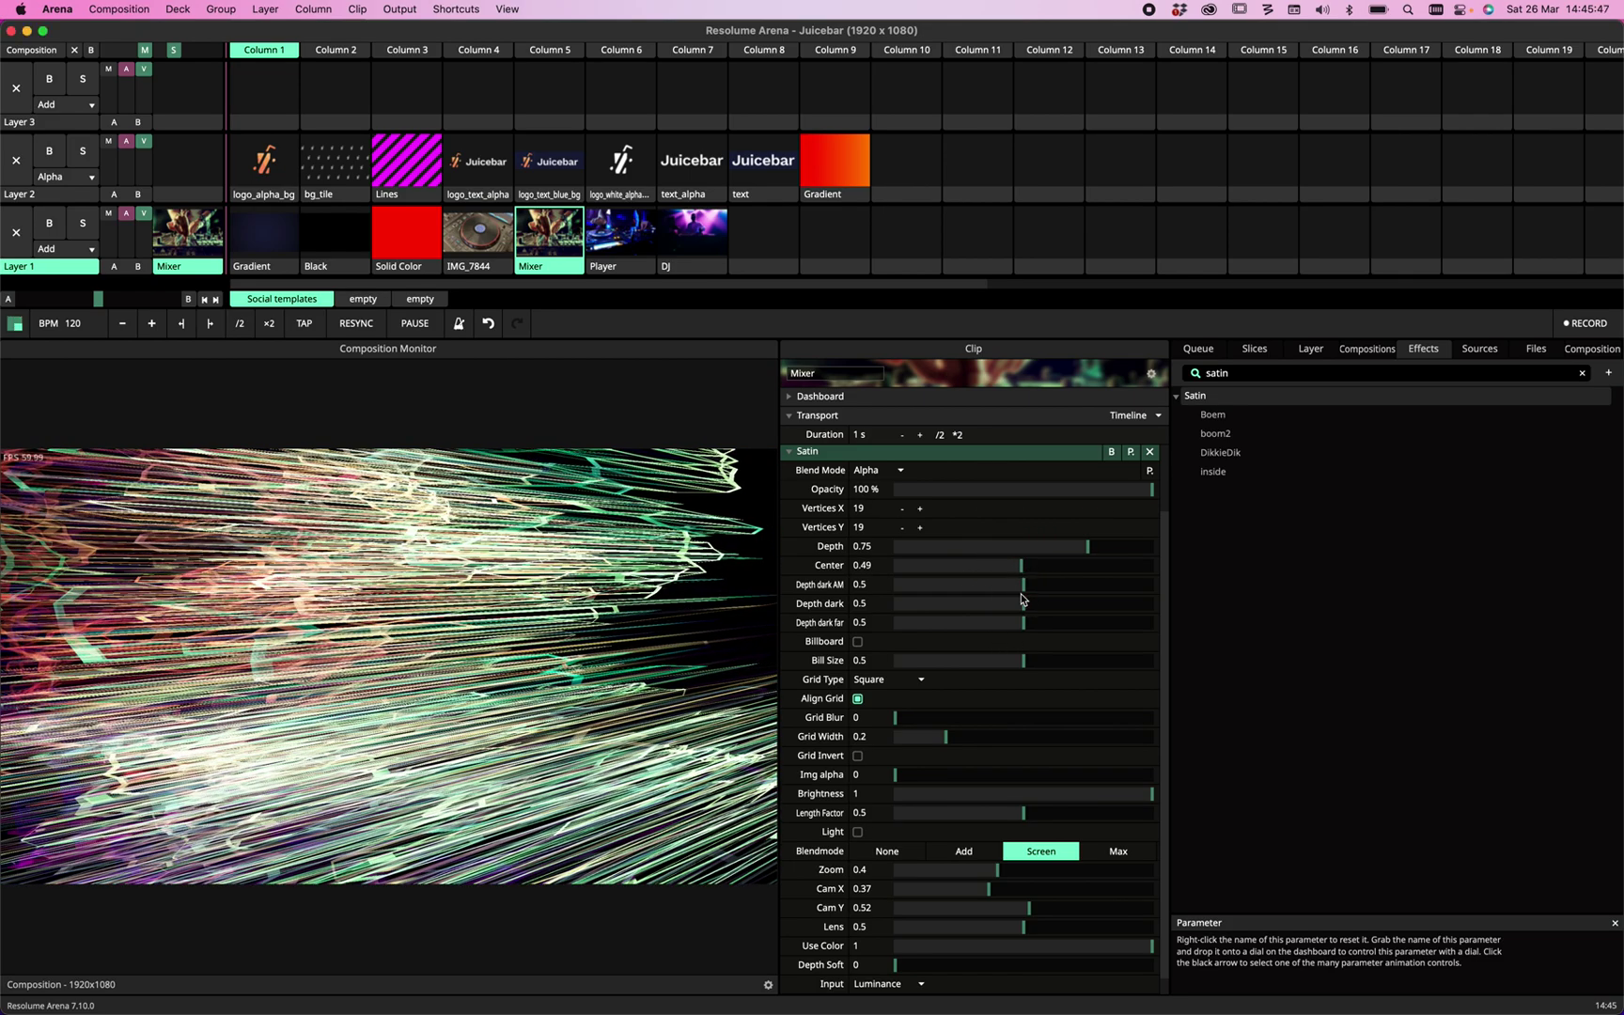
# Reset Satin's Cam X and Cam Y to defaults and set Depth to 0.76.
pyautogui.moveTo(1088, 555); pyautogui.dragTo(1085, 556)
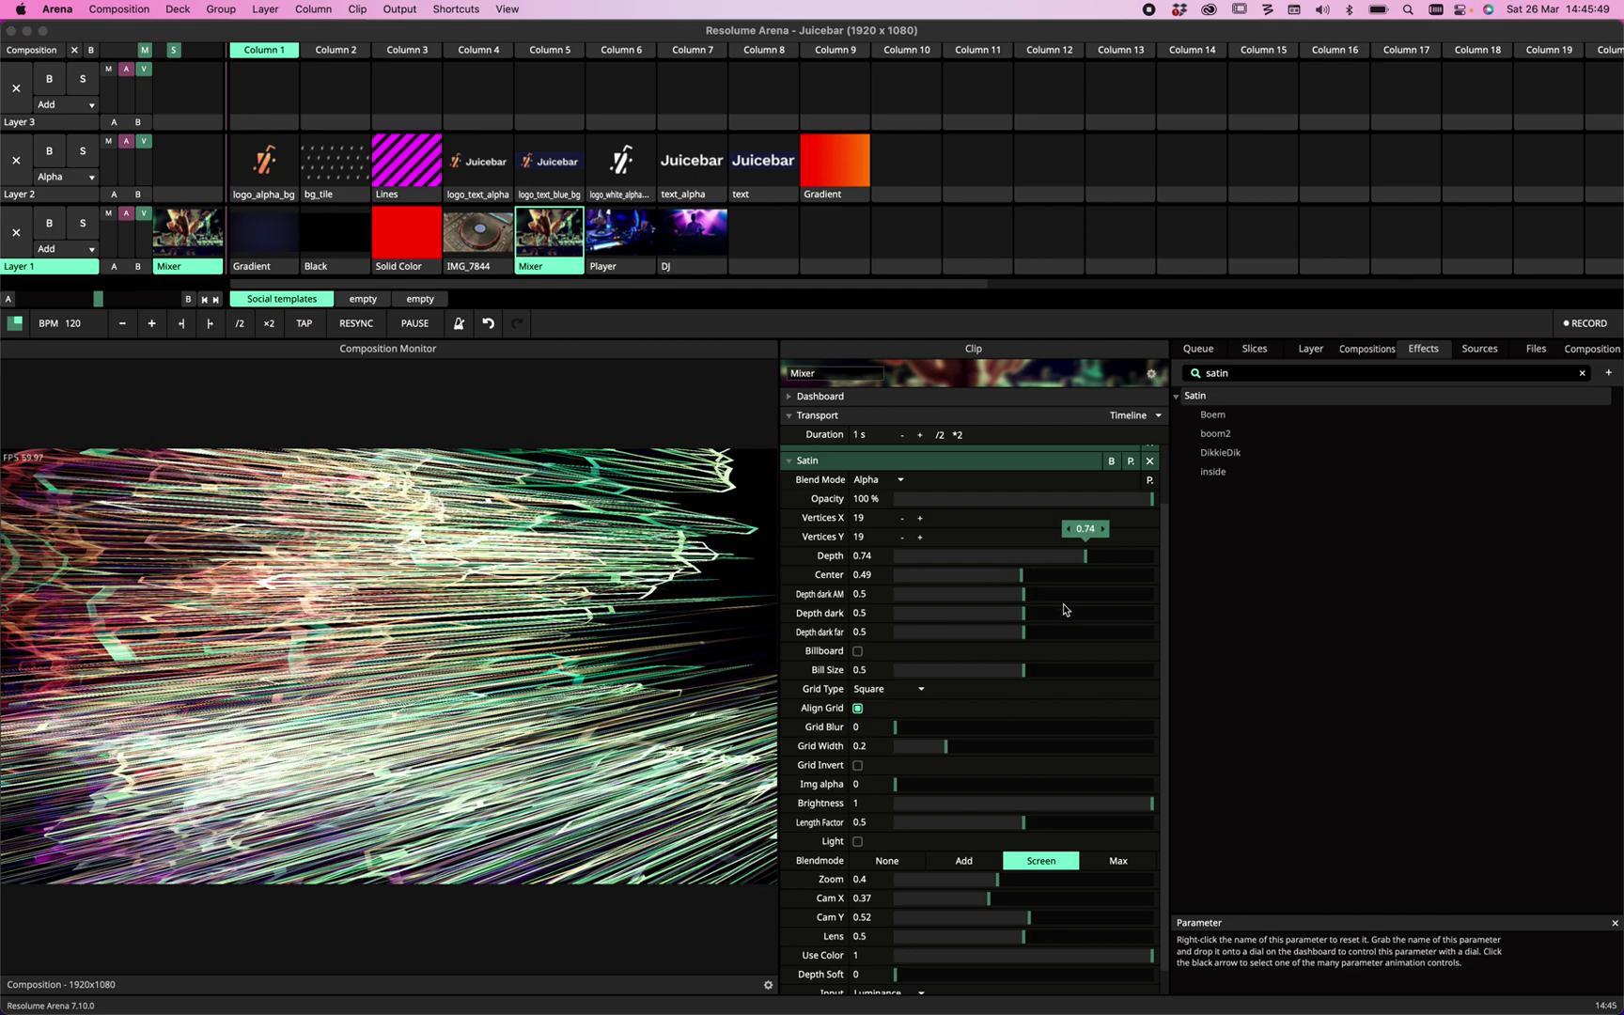
pyautogui.doubleClick(1001, 906)
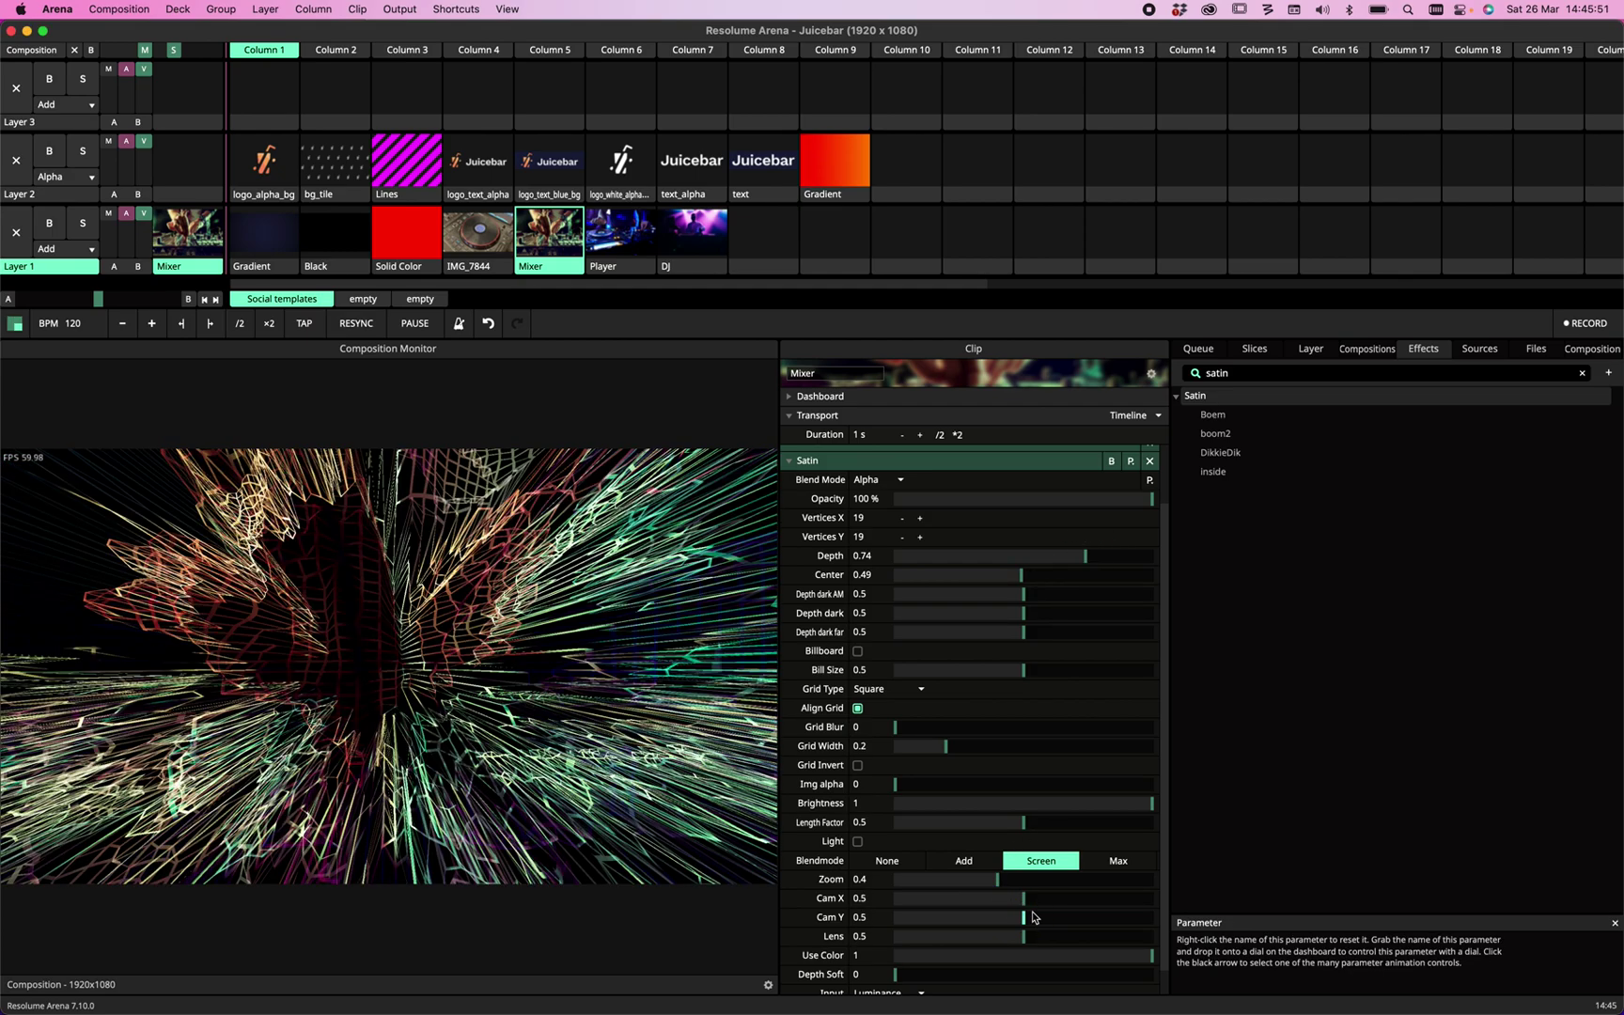
pyautogui.doubleClick(1028, 917)
pyautogui.moveTo(1087, 553)
pyautogui.mouseDown()
pyautogui.moveTo(940, 564)
pyautogui.moveTo(1089, 571)
pyautogui.mouseUp()
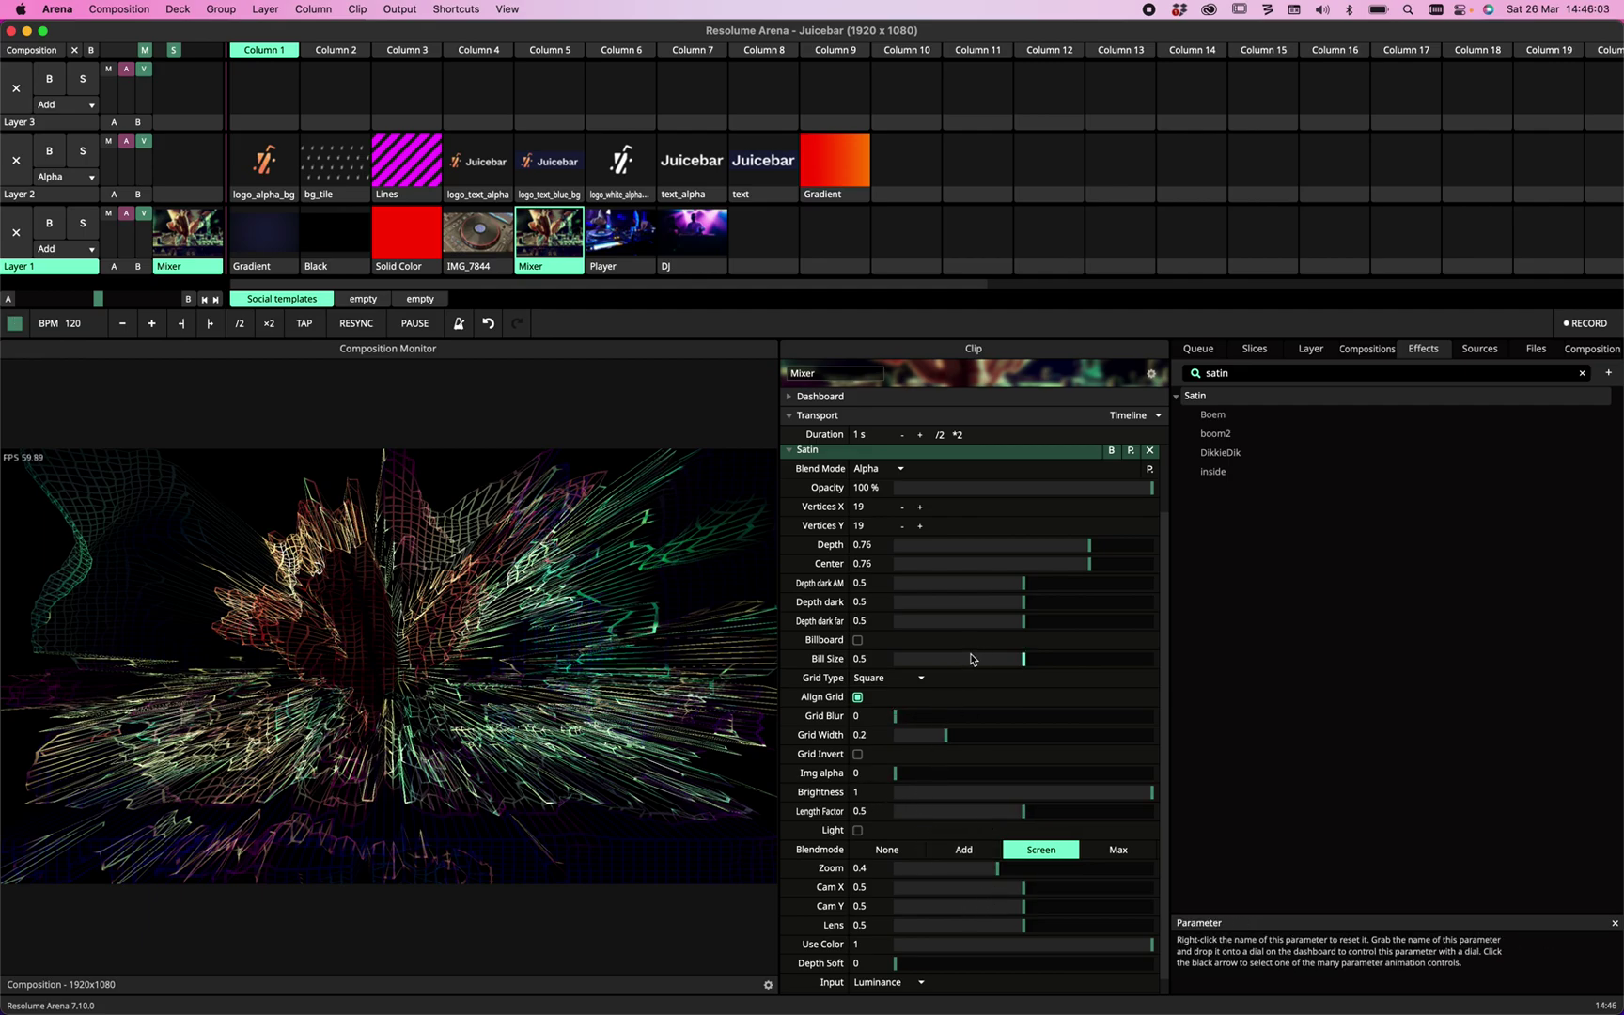
# Experiment with Depth dark AM and Depth dark far, resetting Depth dark far and Depth dark to 0.5.
pyautogui.moveTo(1023, 582); pyautogui.dragTo(897, 601)
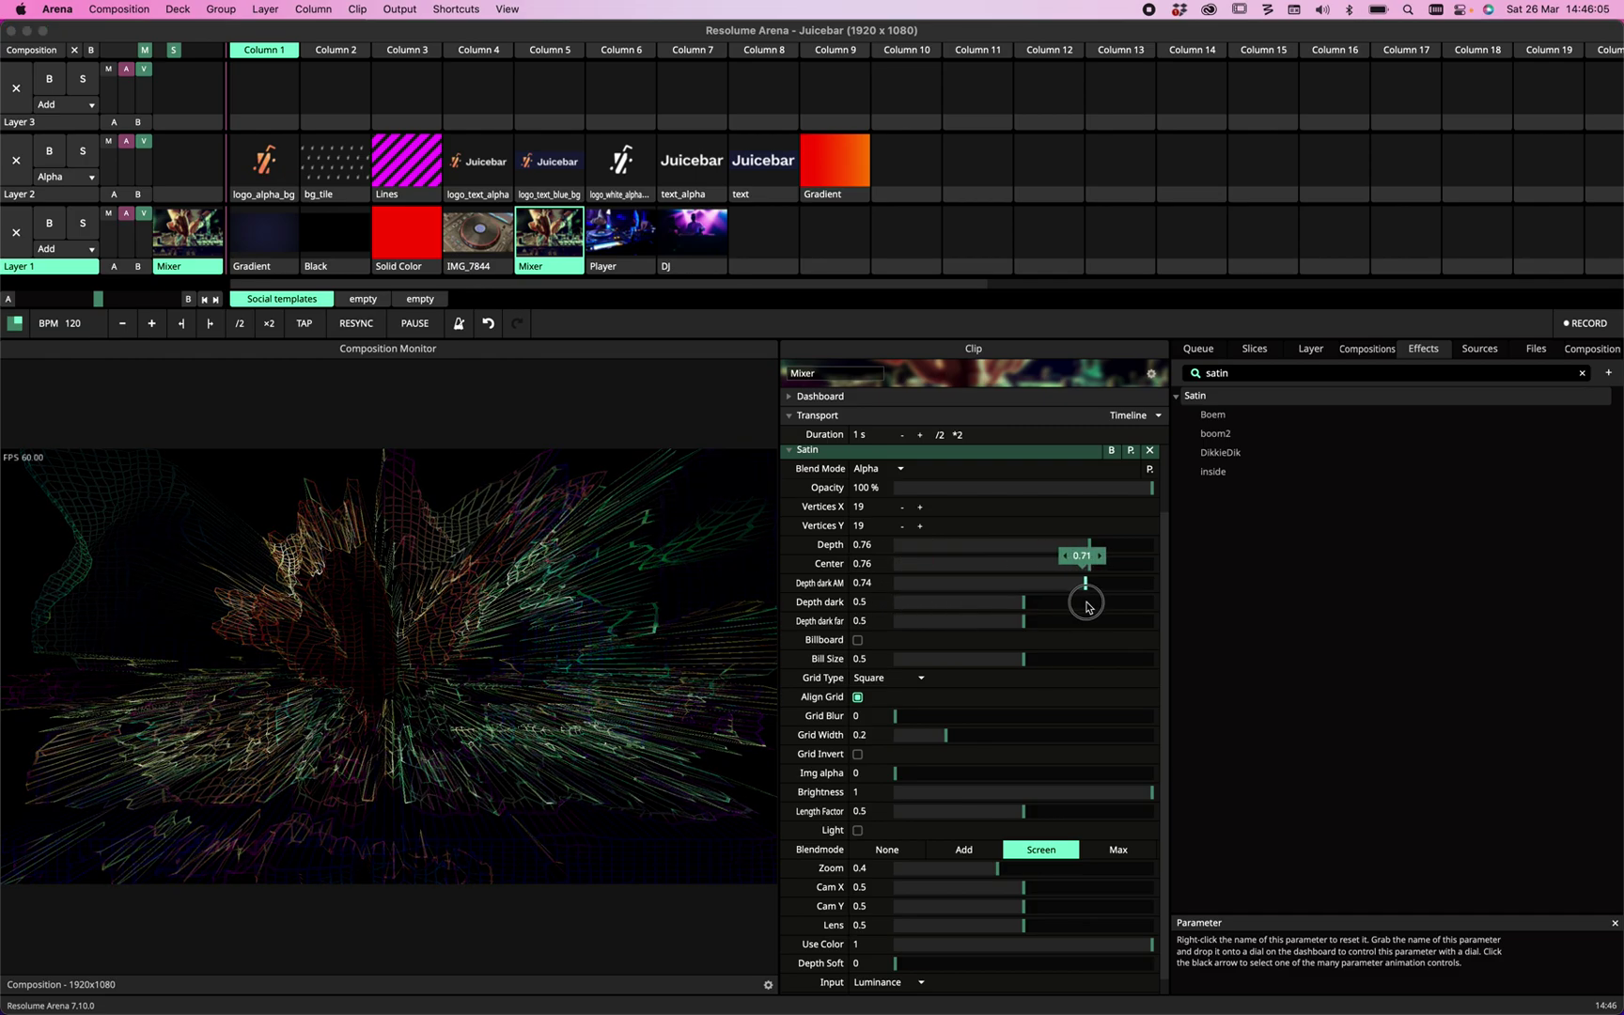
pyautogui.moveTo(1086, 606); pyautogui.dragTo(1204, 620)
pyautogui.moveTo(924, 588)
pyautogui.mouseDown()
pyautogui.moveTo(1087, 587)
pyautogui.moveTo(927, 591)
pyautogui.mouseUp()
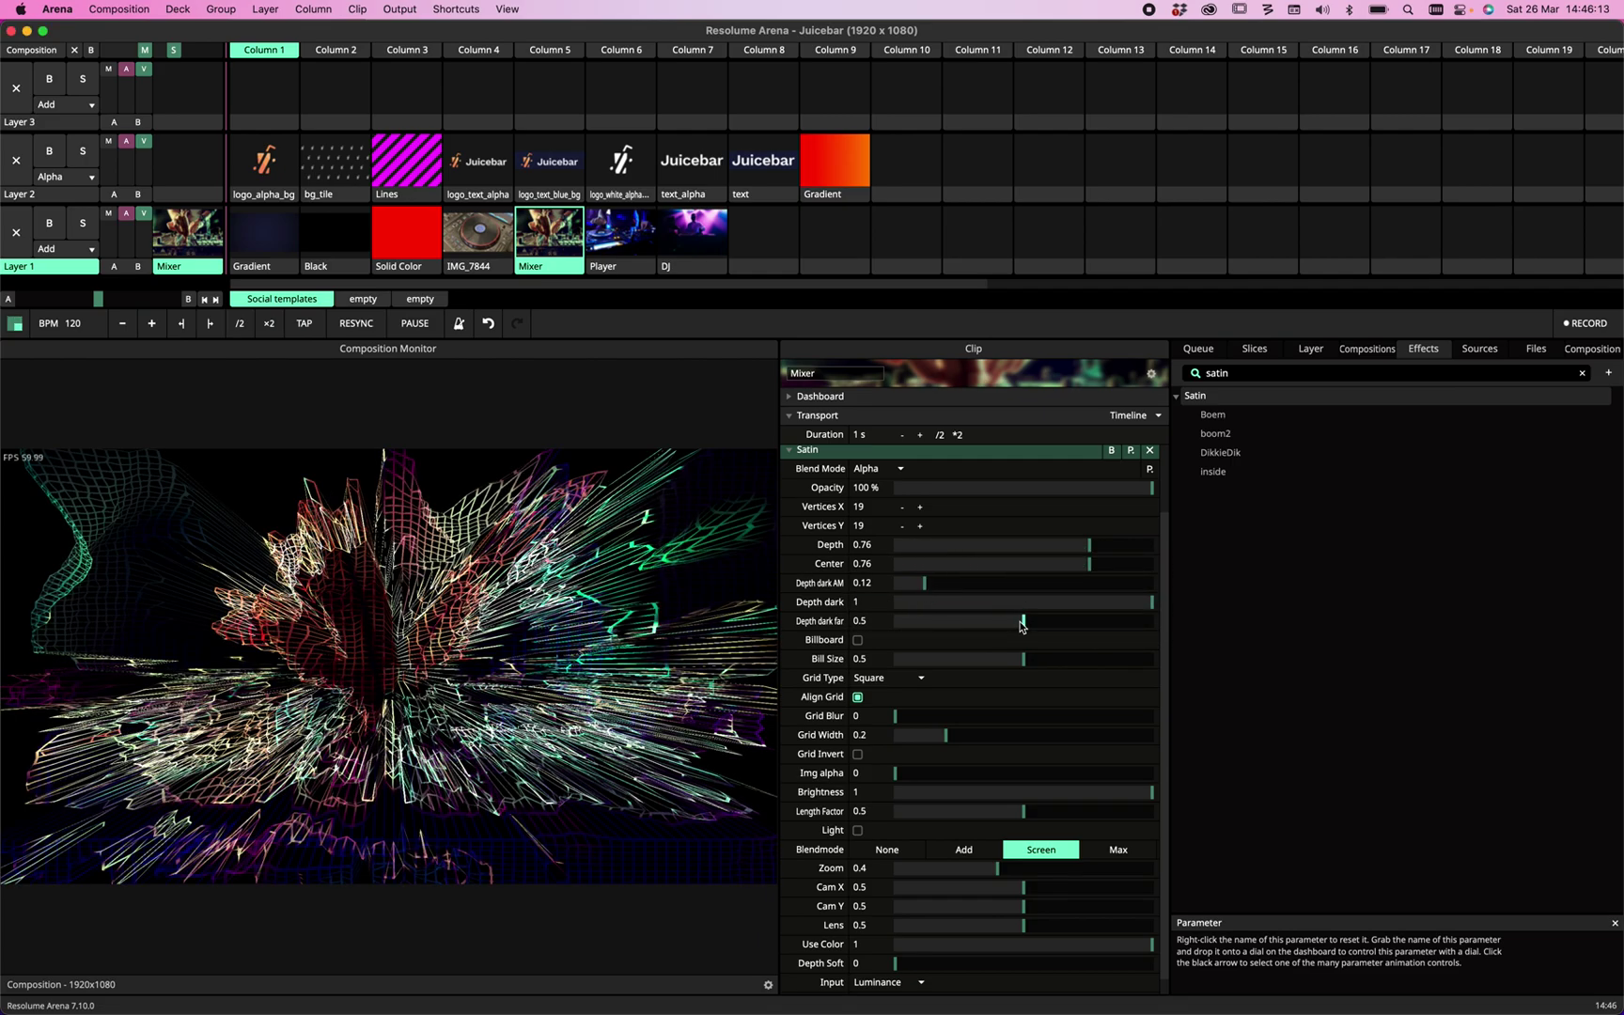
pyautogui.moveTo(1023, 622); pyautogui.dragTo(1191, 637)
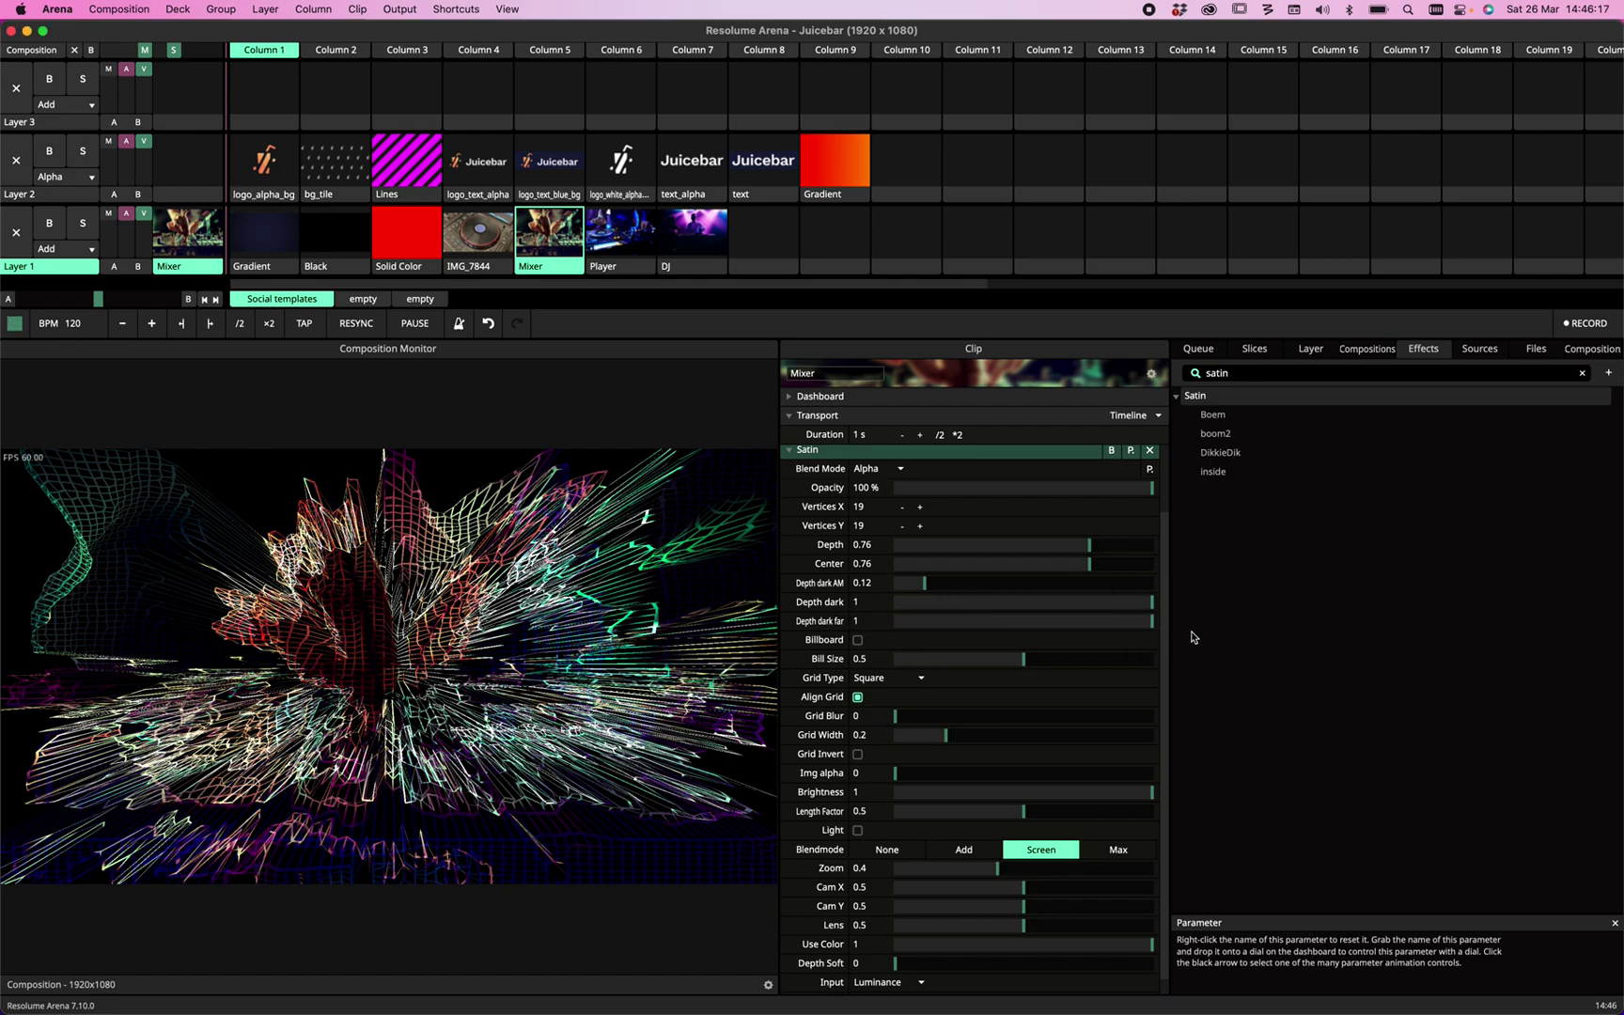
pyautogui.rightClick(1118, 622)
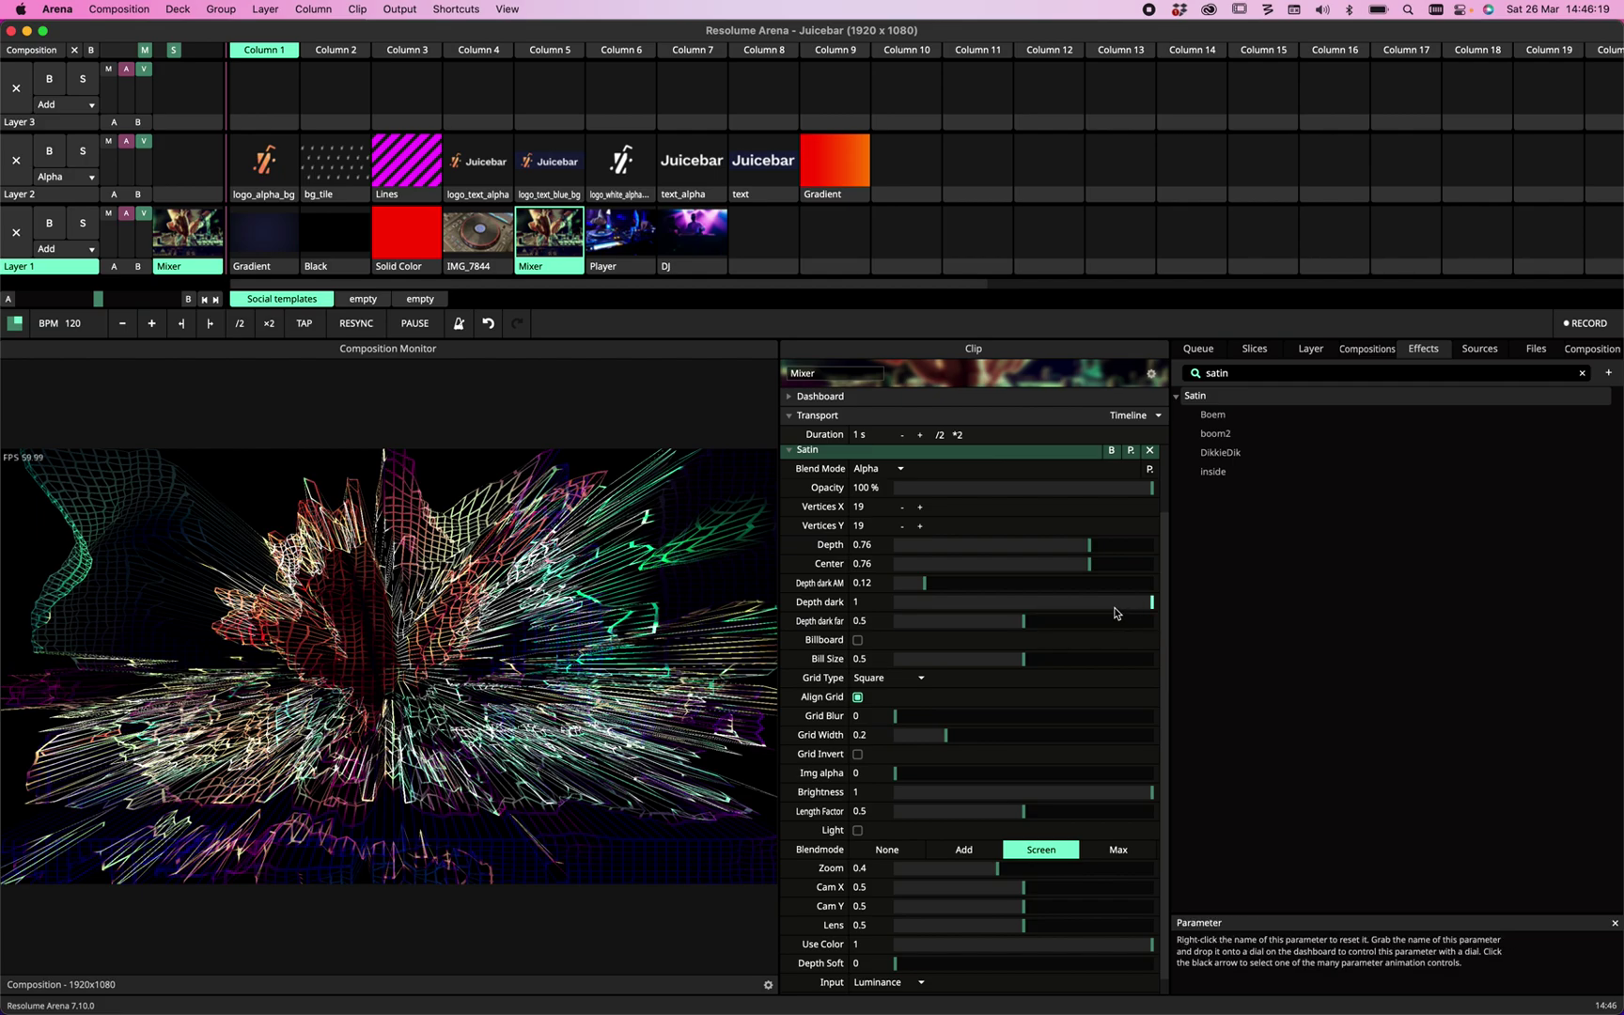
pyautogui.rightClick(1109, 602)
# Try full Depth dark AM and lower Depth dark, then restore Depth dark AM to 0 and Depth dark to 0.5.
pyautogui.moveTo(914, 590); pyautogui.dragTo(1214, 616)
pyautogui.moveTo(1022, 604); pyautogui.dragTo(994, 630)
pyautogui.doubleClick(994, 626)
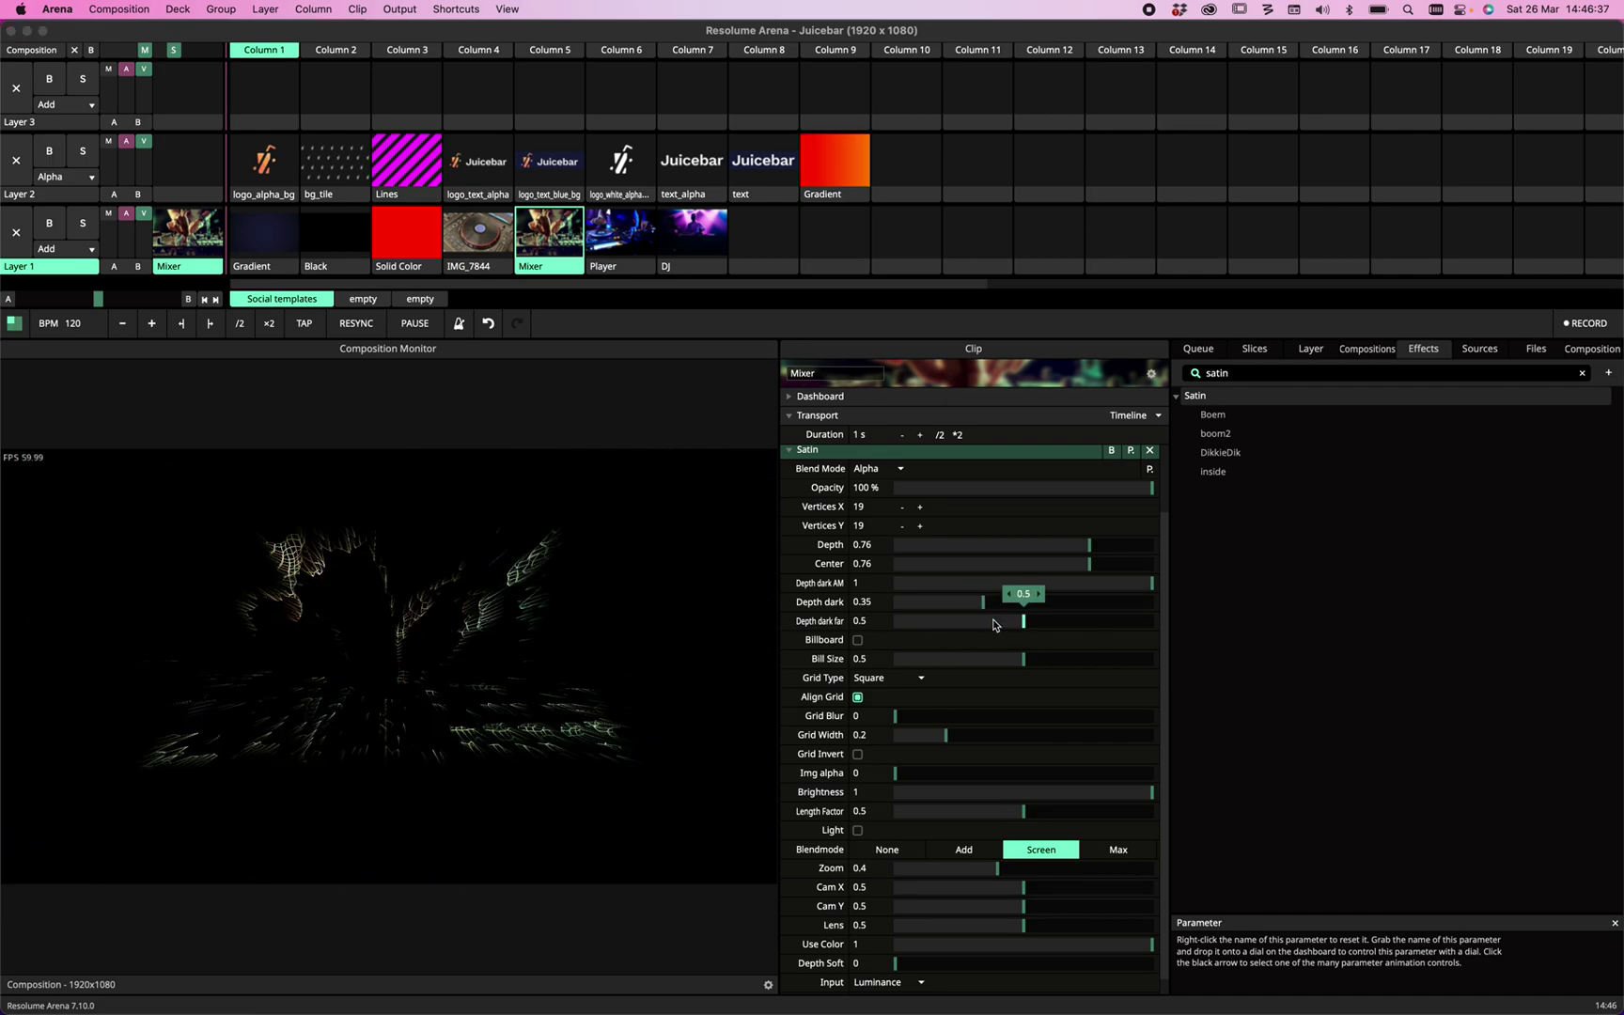
pyautogui.doubleClick(1053, 583)
pyautogui.moveTo(1000, 606); pyautogui.dragTo(1027, 604)
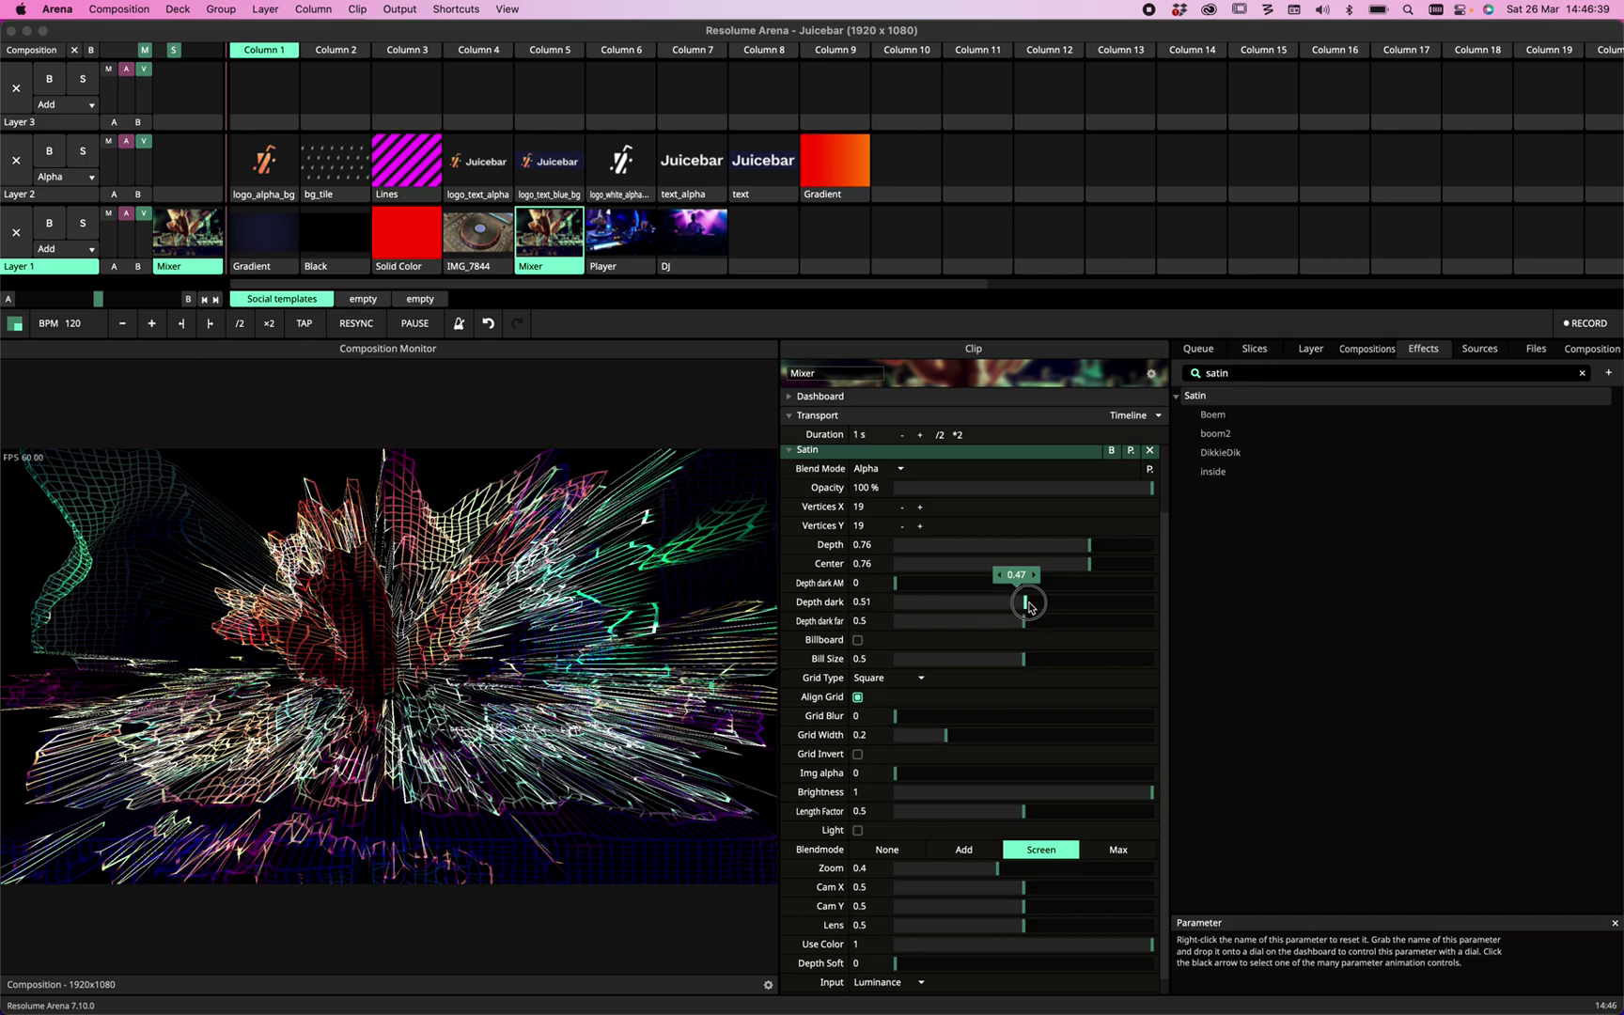
pyautogui.doubleClick(1029, 608)
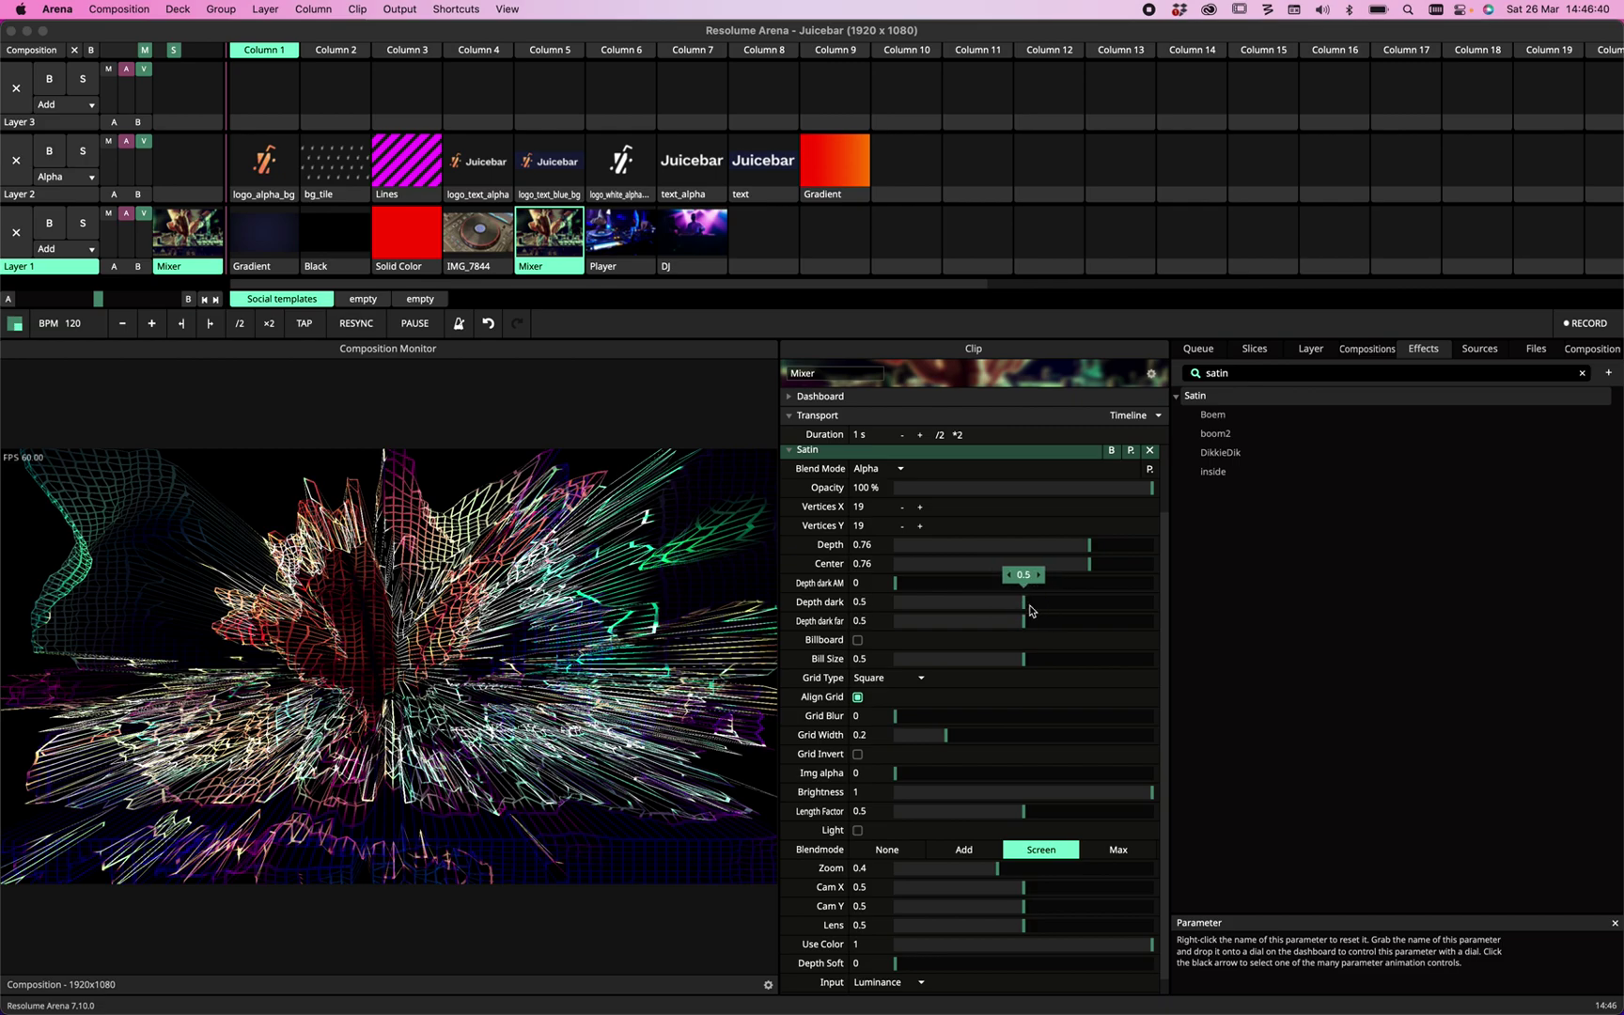
pyautogui.click(858, 642)
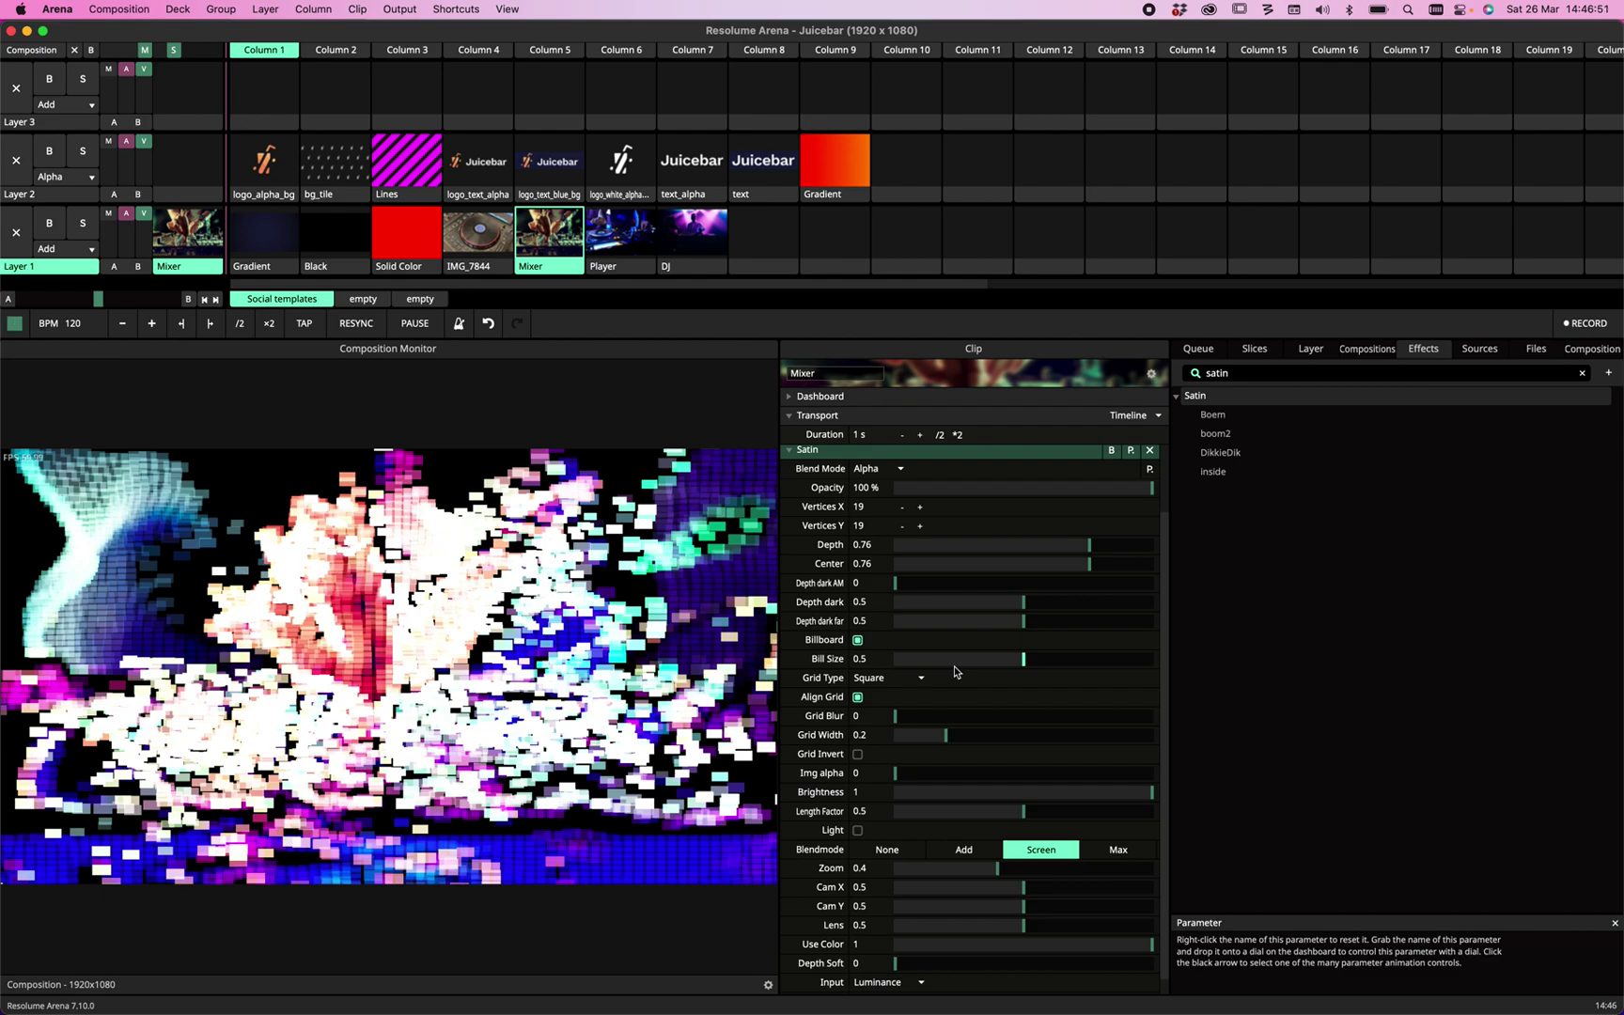
pyautogui.moveTo(1024, 660); pyautogui.dragTo(971, 673)
pyautogui.scroll(-1, 1012, 831)
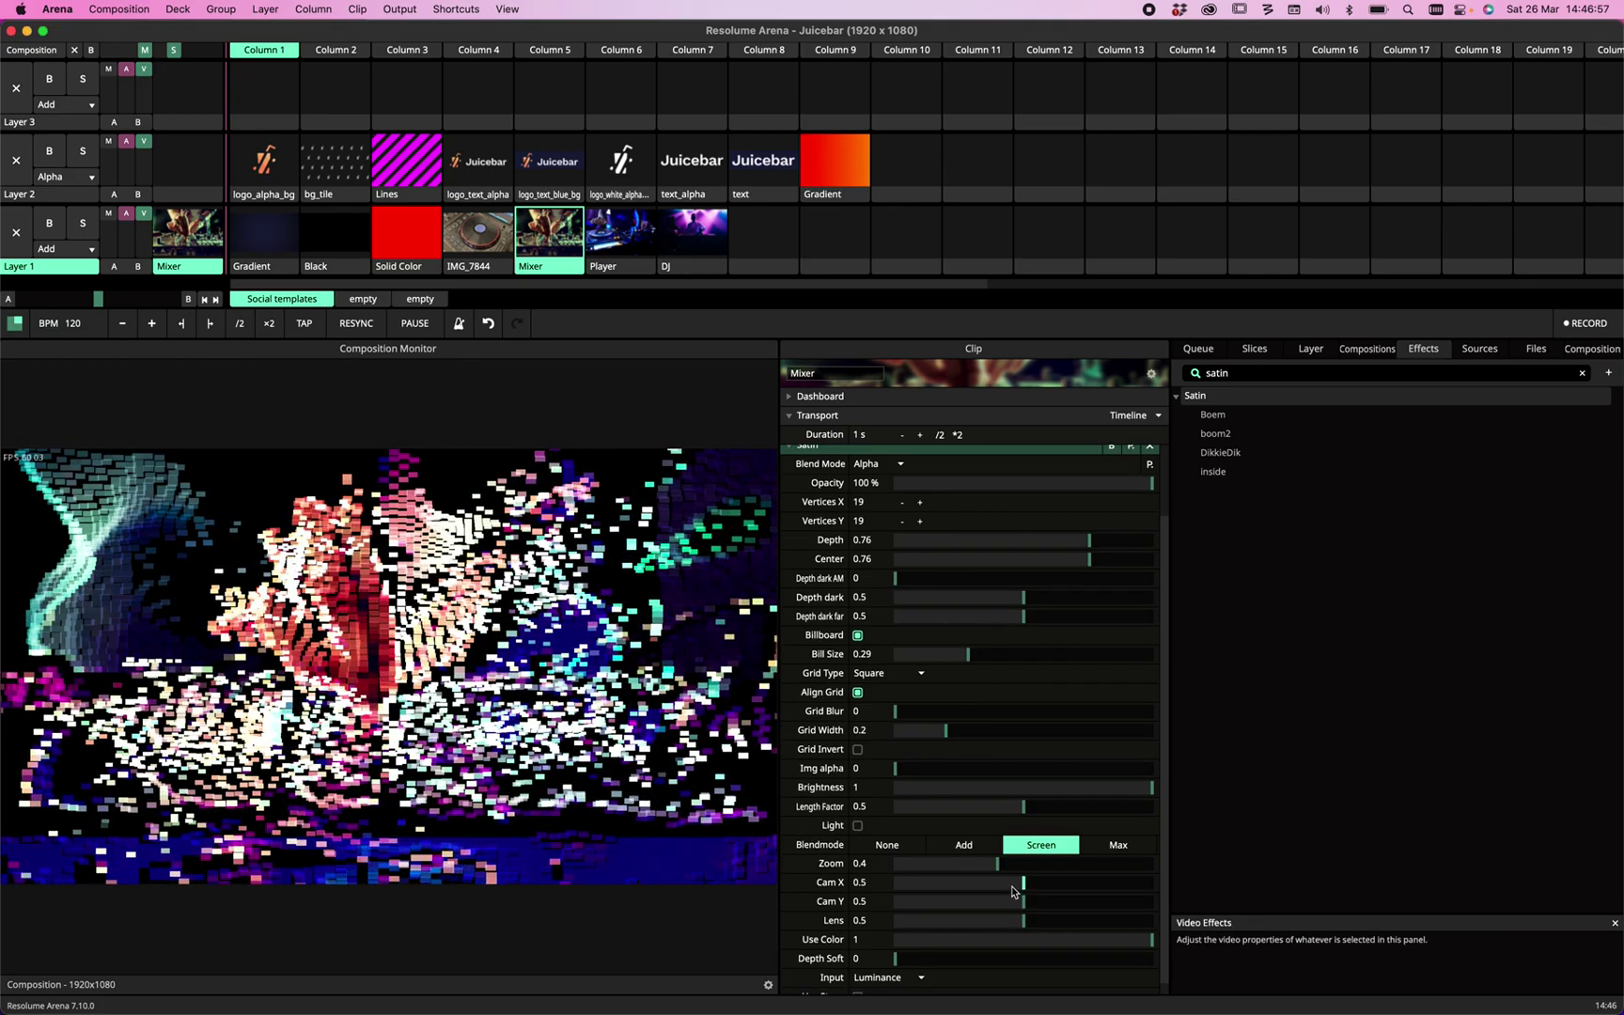
pyautogui.moveTo(1015, 890)
pyautogui.mouseDown()
pyautogui.moveTo(900, 904)
pyautogui.moveTo(1042, 906)
pyautogui.mouseUp()
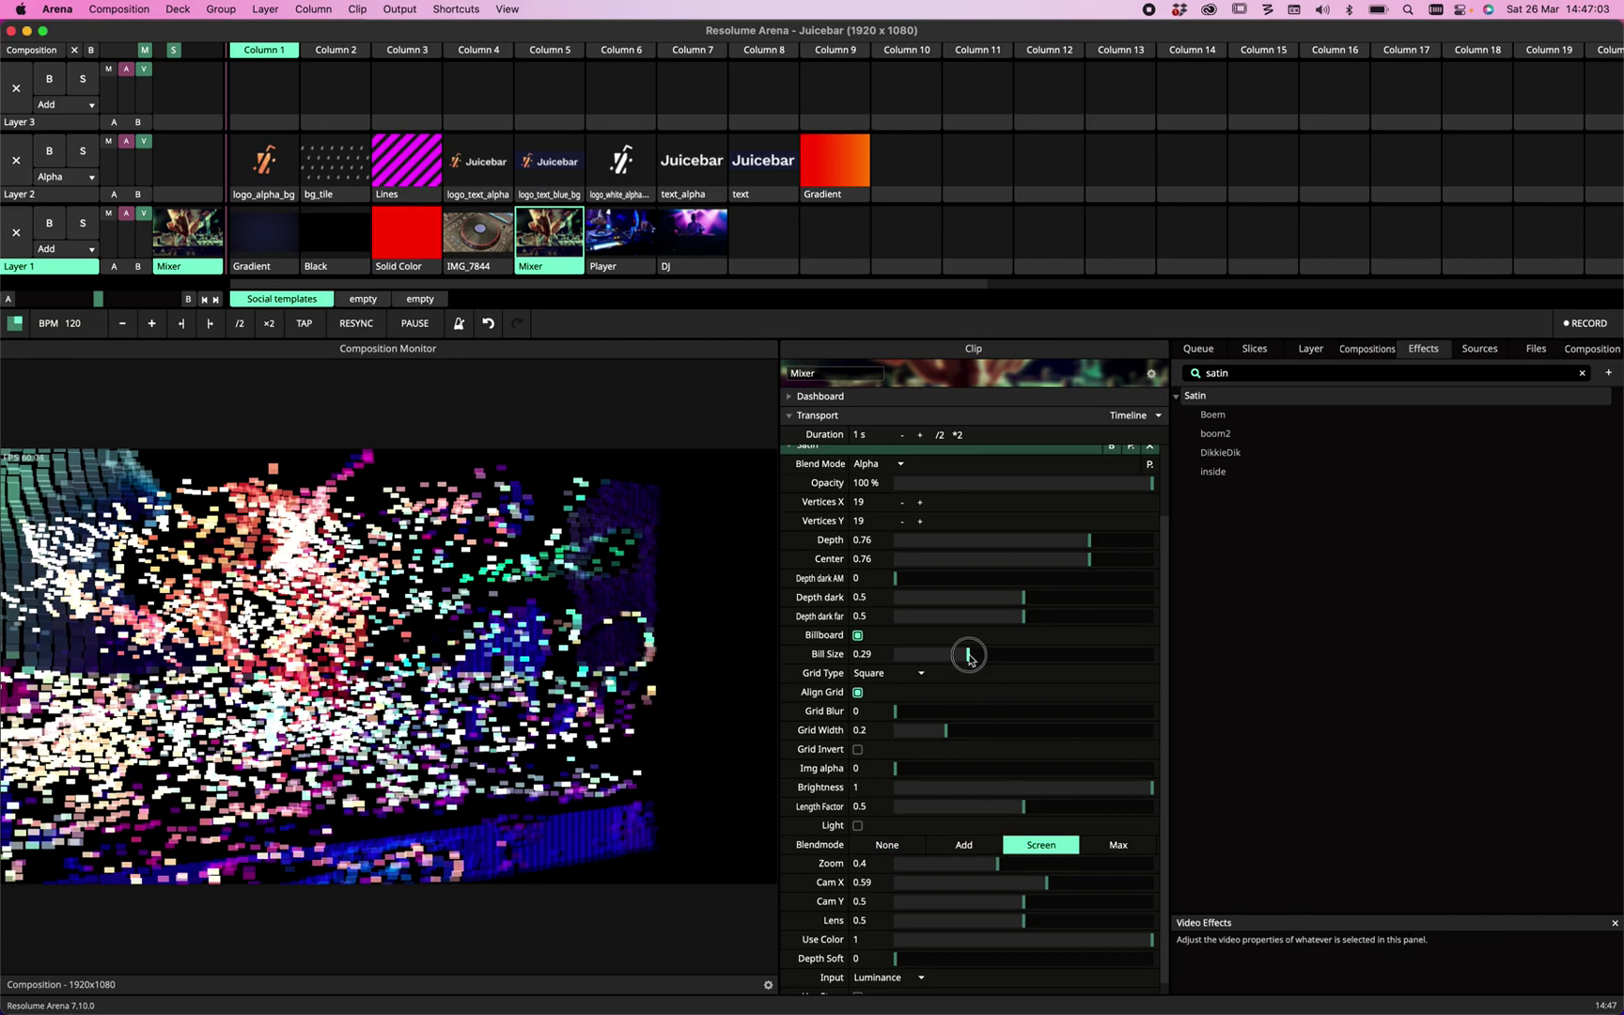
pyautogui.moveTo(969, 655); pyautogui.dragTo(1022, 655)
pyautogui.click(857, 636)
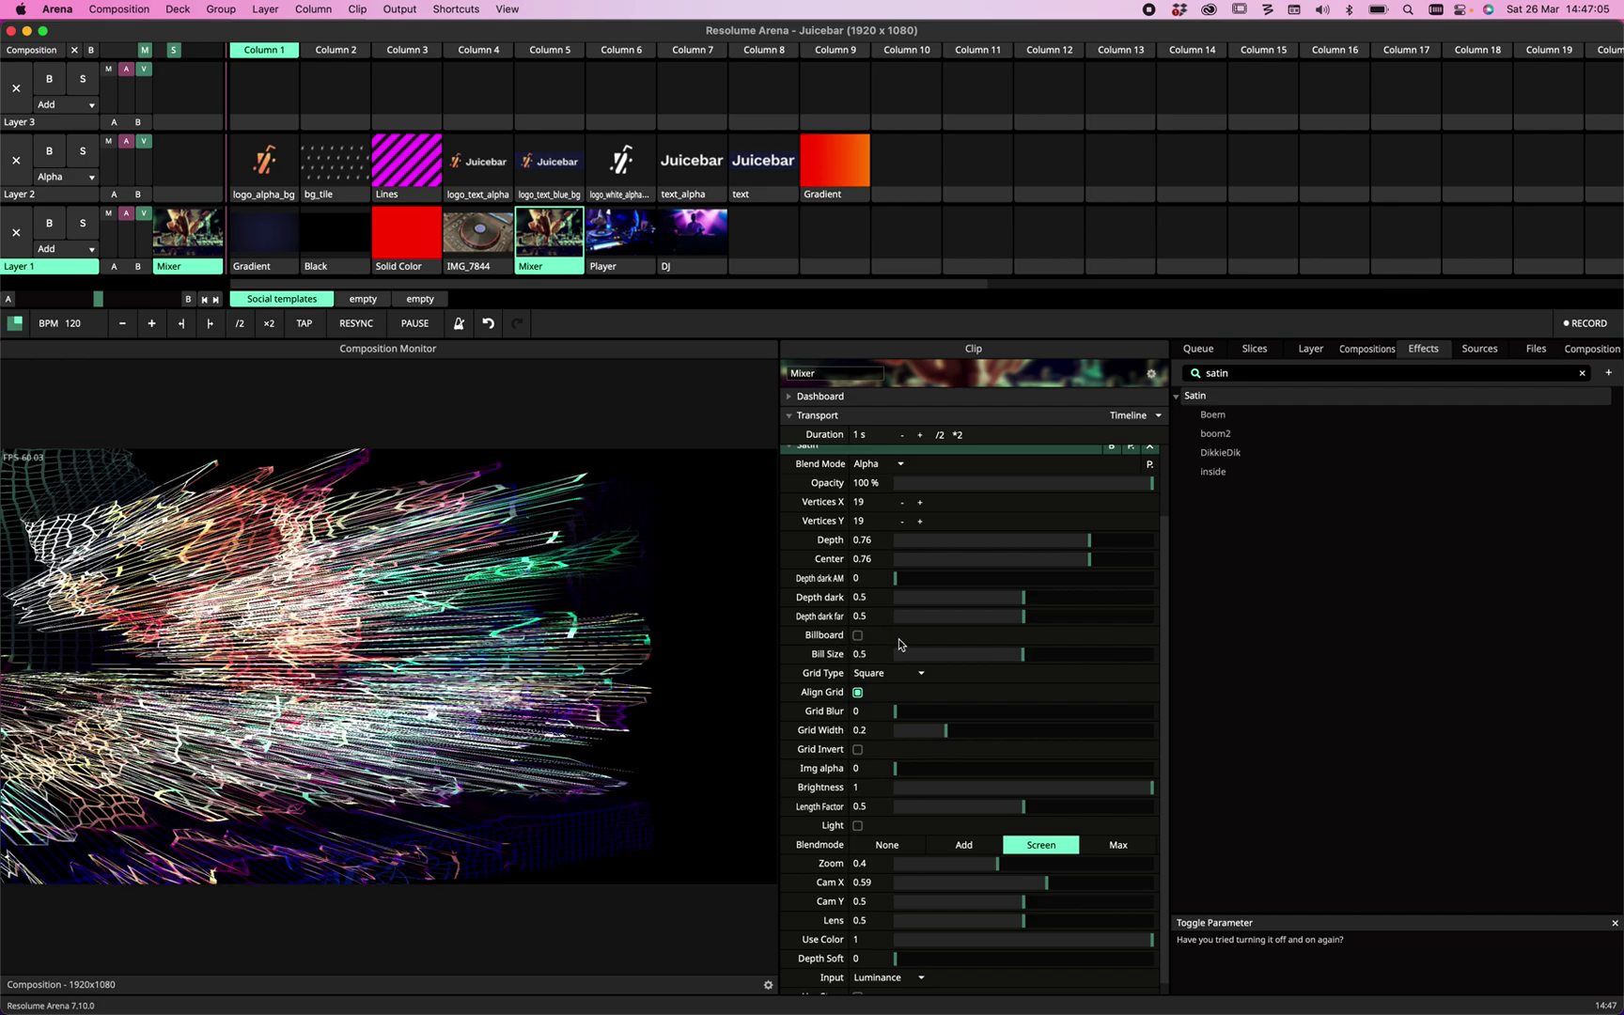
pyautogui.doubleClick(1046, 885)
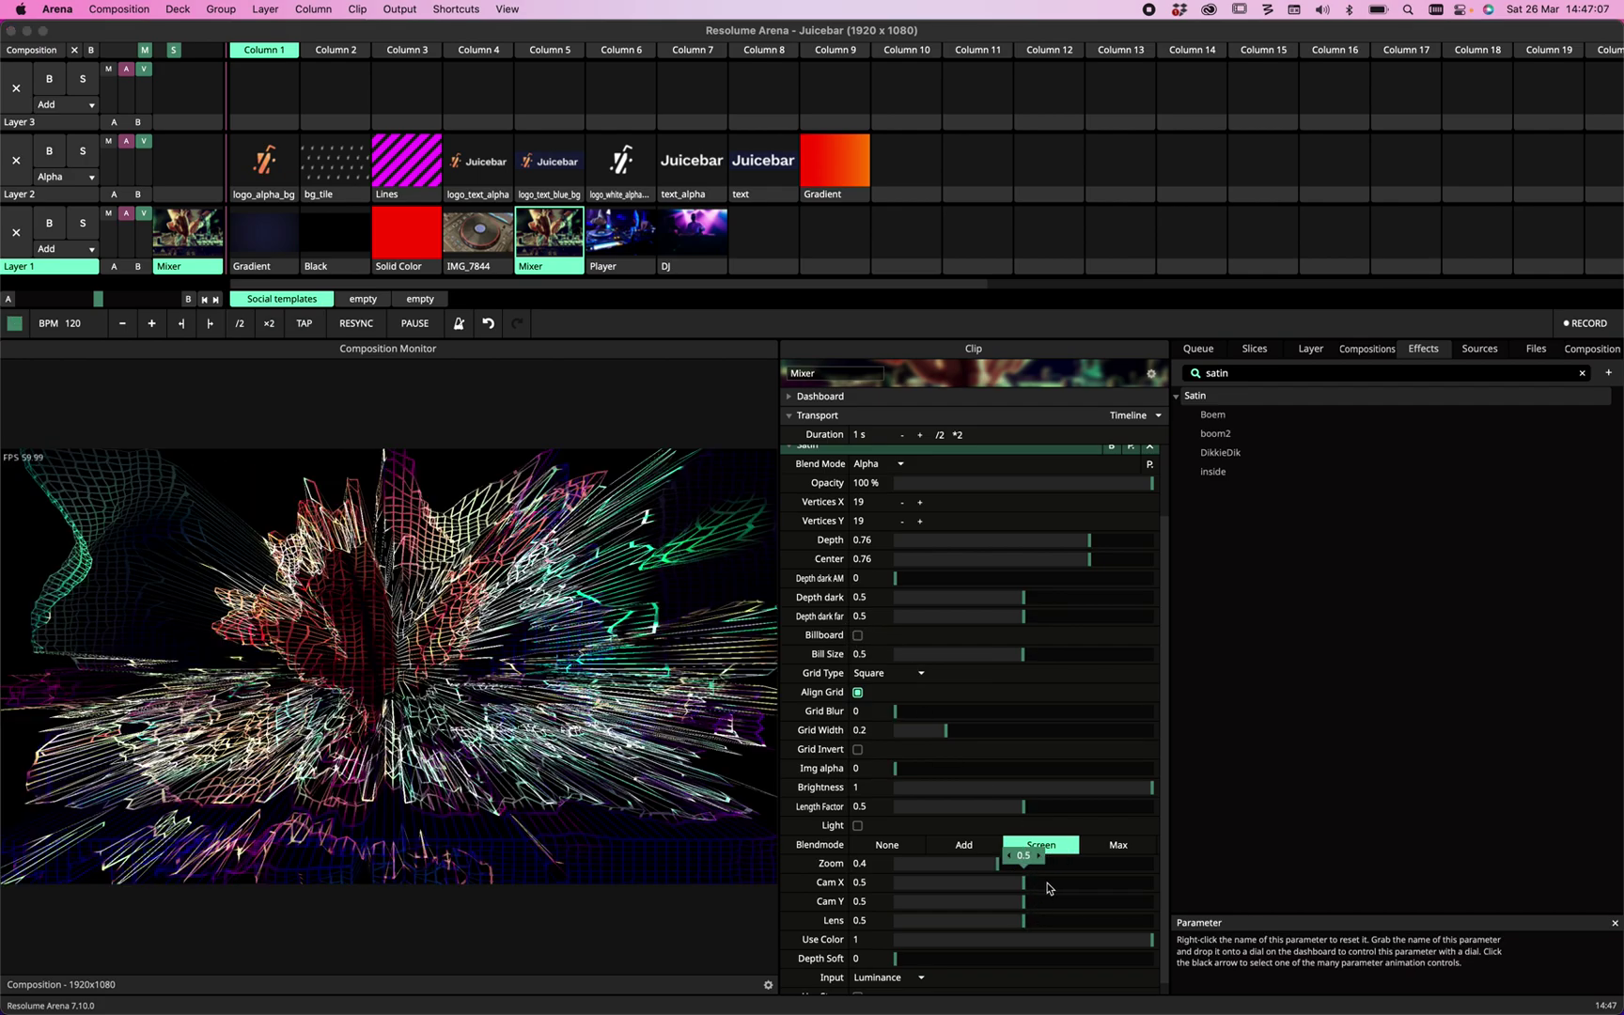
# Widen the Clip panel and set Satin's Center to 0.35 and Depth to about 0.58.
pyautogui.click(904, 674)
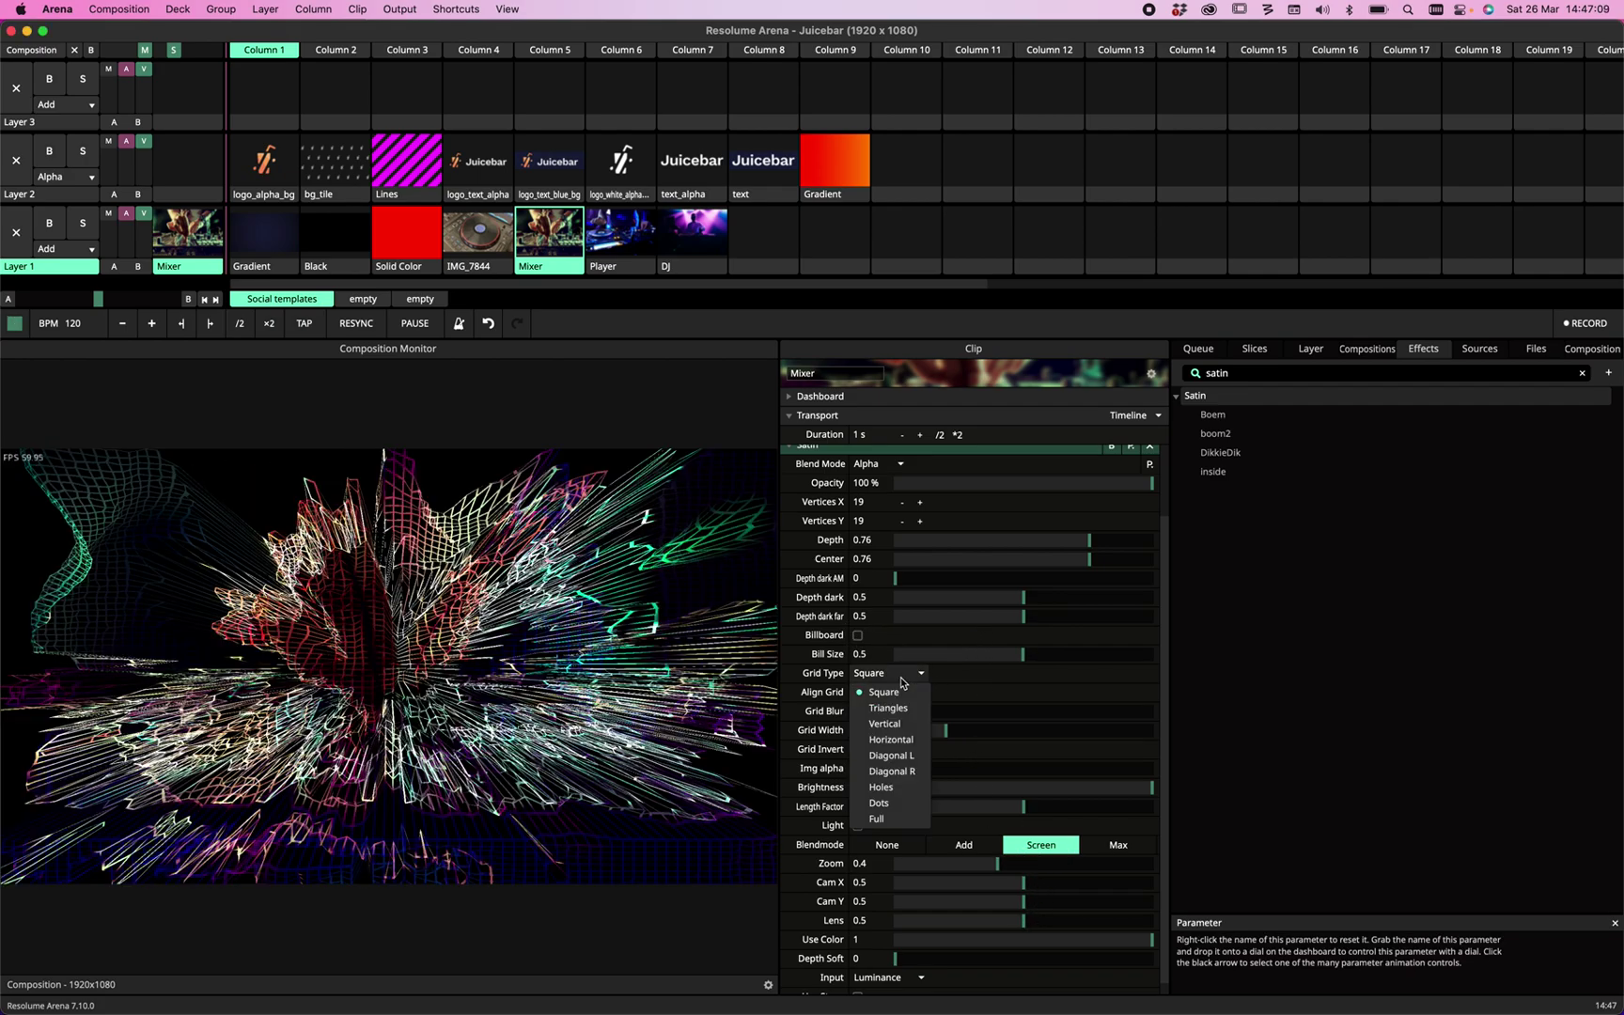
pyautogui.click(1236, 642)
pyautogui.moveTo(1172, 694); pyautogui.dragTo(1364, 698)
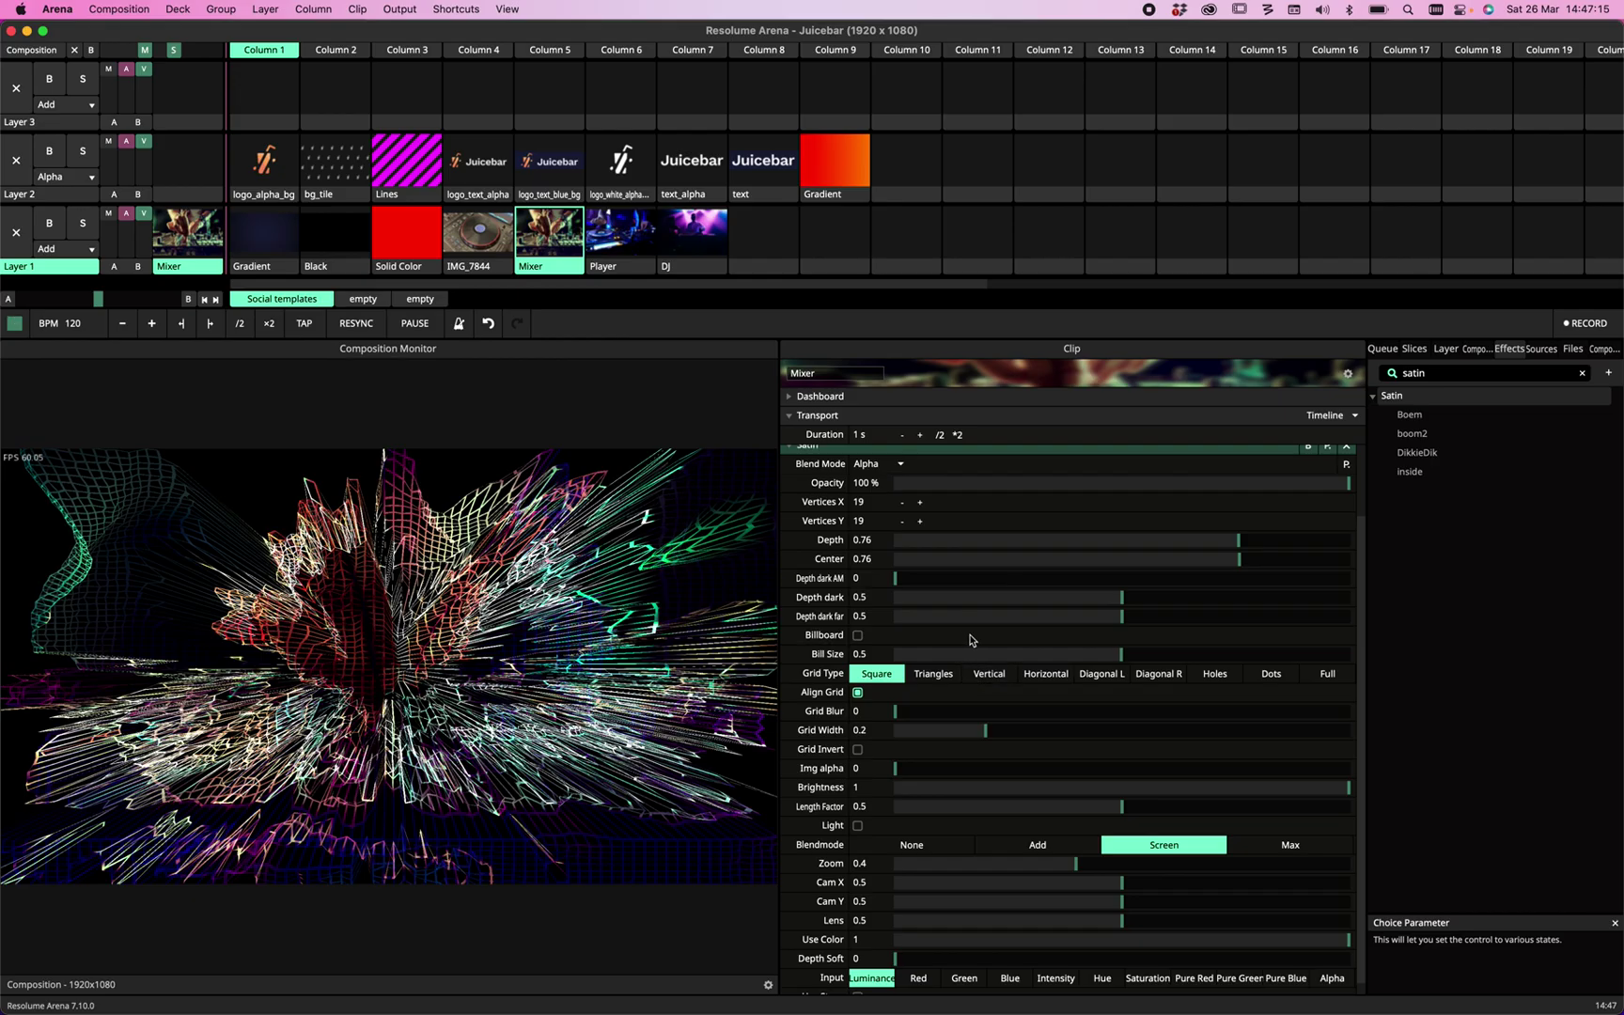
pyautogui.moveTo(1207, 569); pyautogui.dragTo(1053, 567)
pyautogui.moveTo(1233, 543); pyautogui.dragTo(1156, 563)
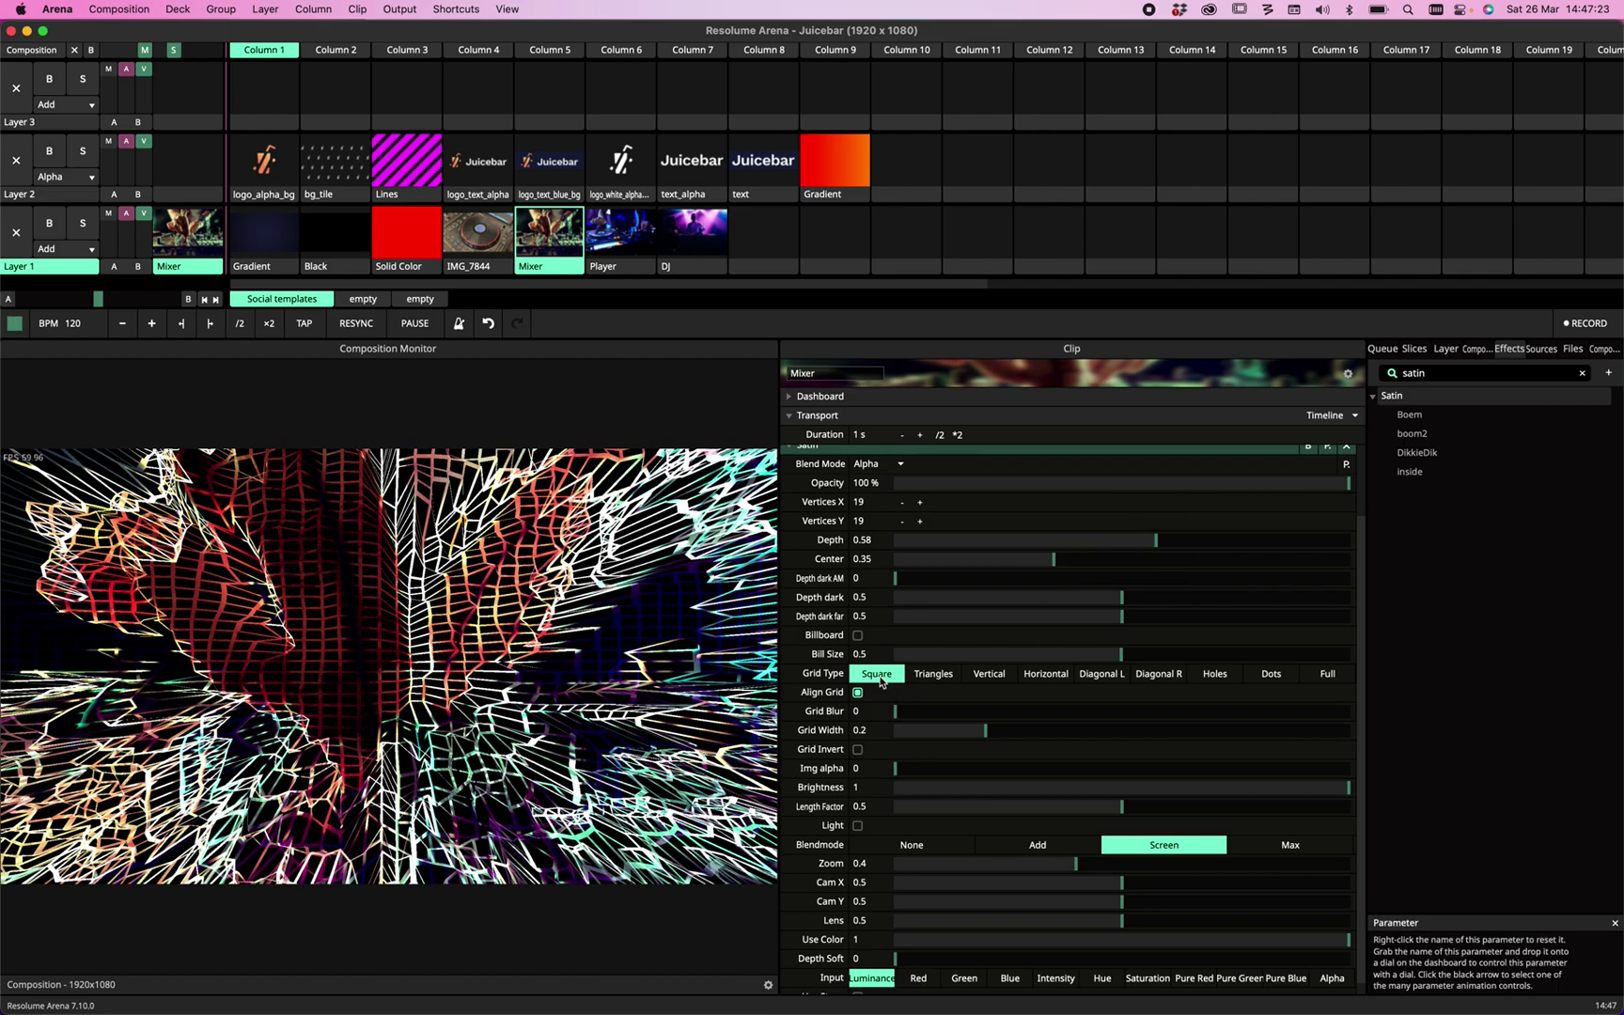
# Cycle Satin's Grid Type through Triangles, lines, Diagonals, Holes and Dots, setting Grid Width to 0.5.
pyautogui.click(943, 677)
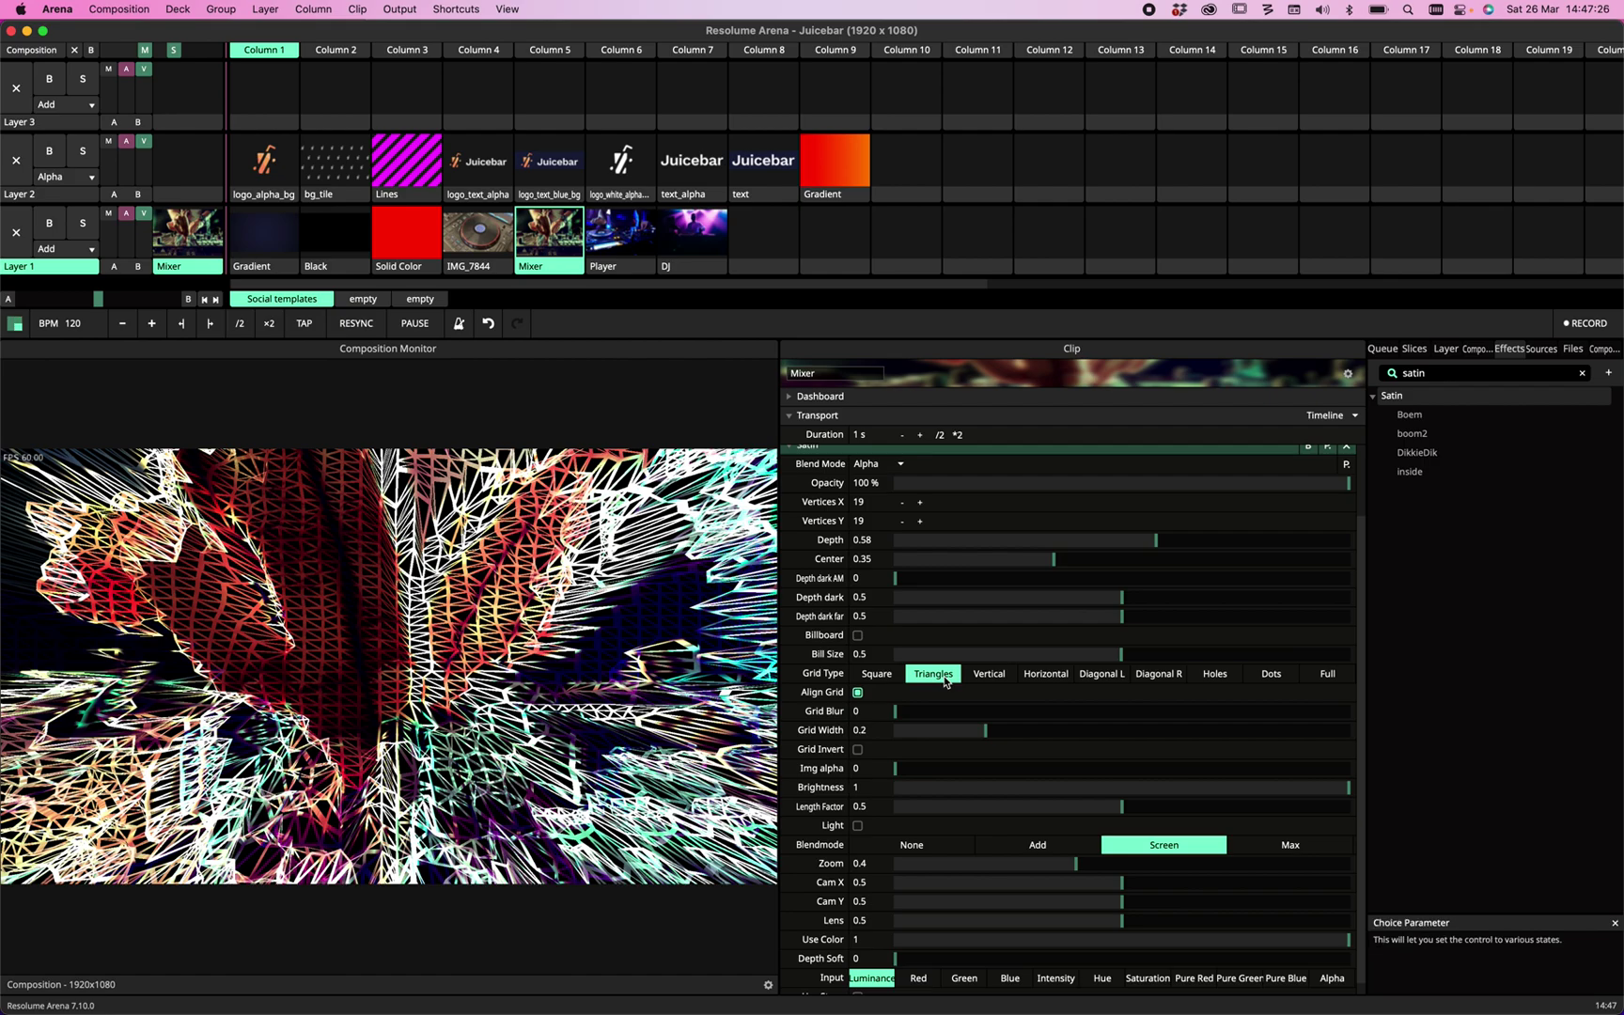
pyautogui.click(982, 679)
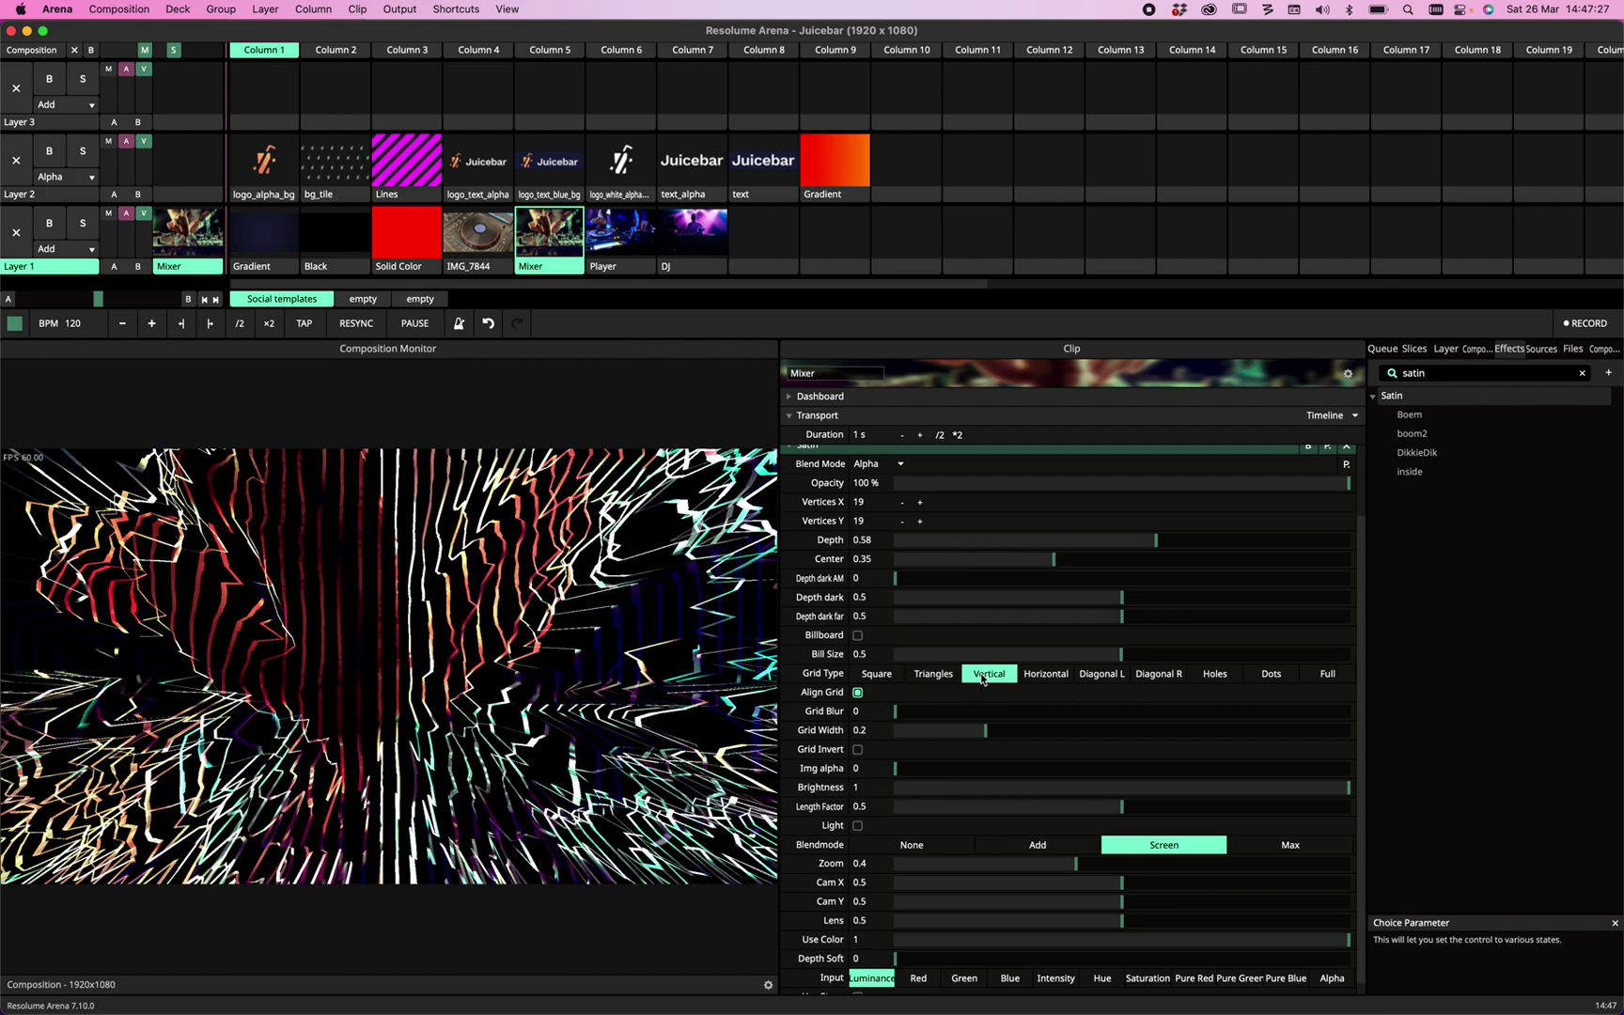
pyautogui.click(1038, 676)
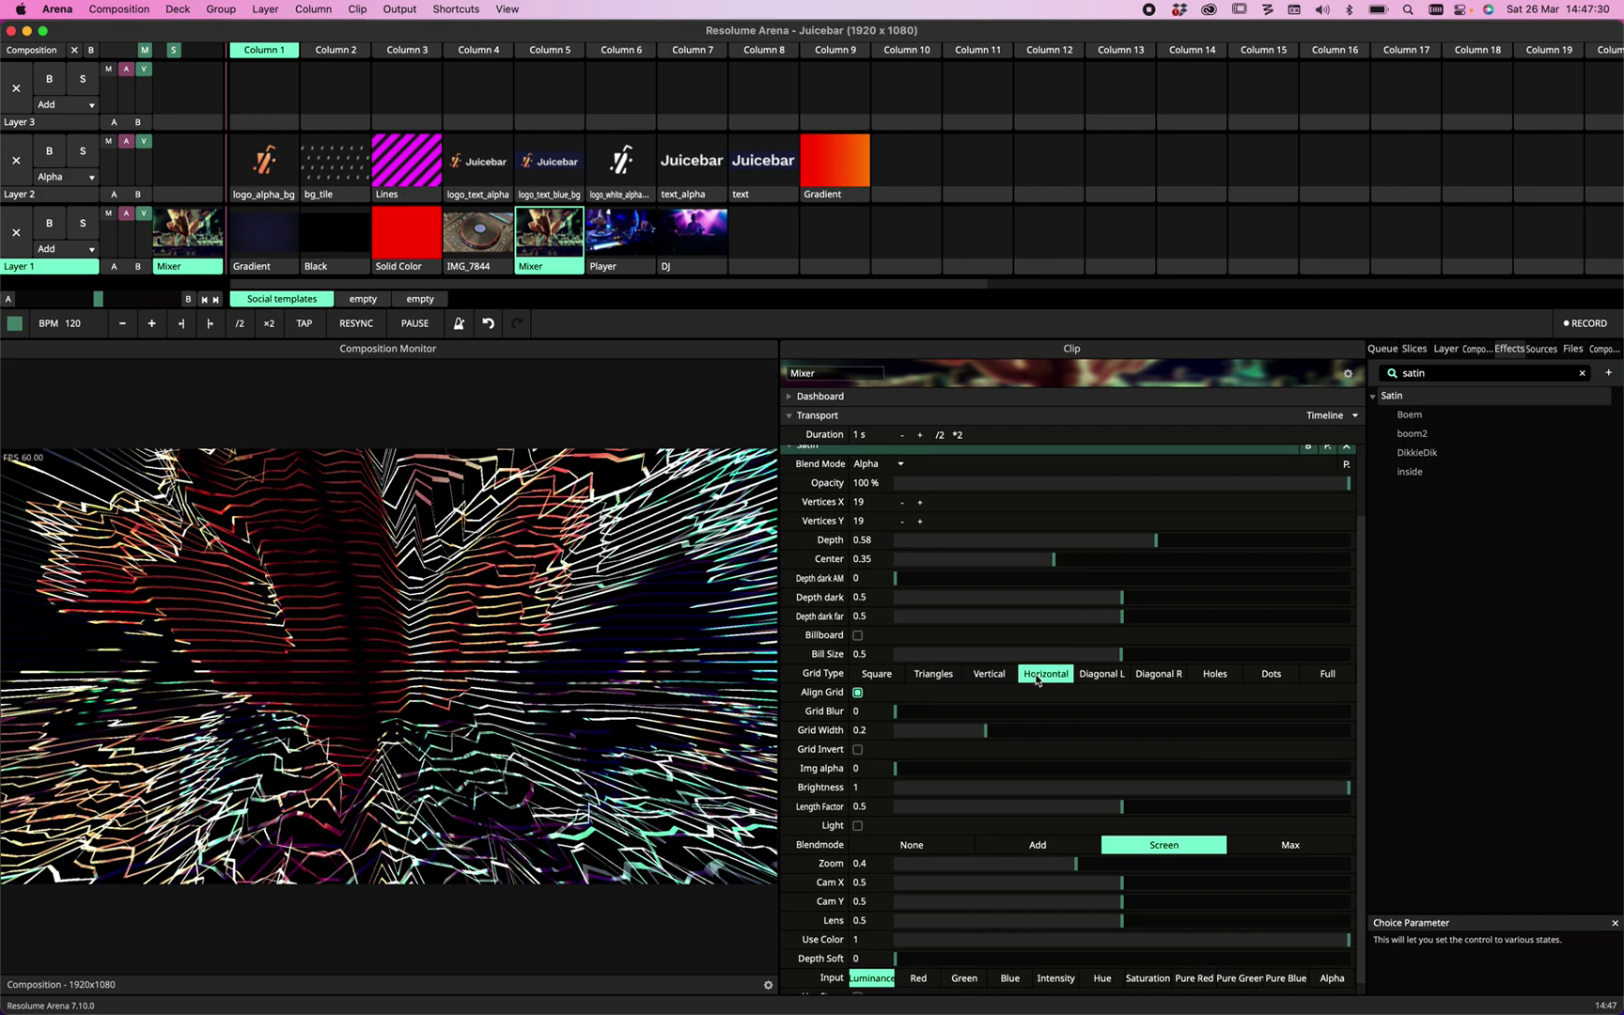
pyautogui.click(1081, 676)
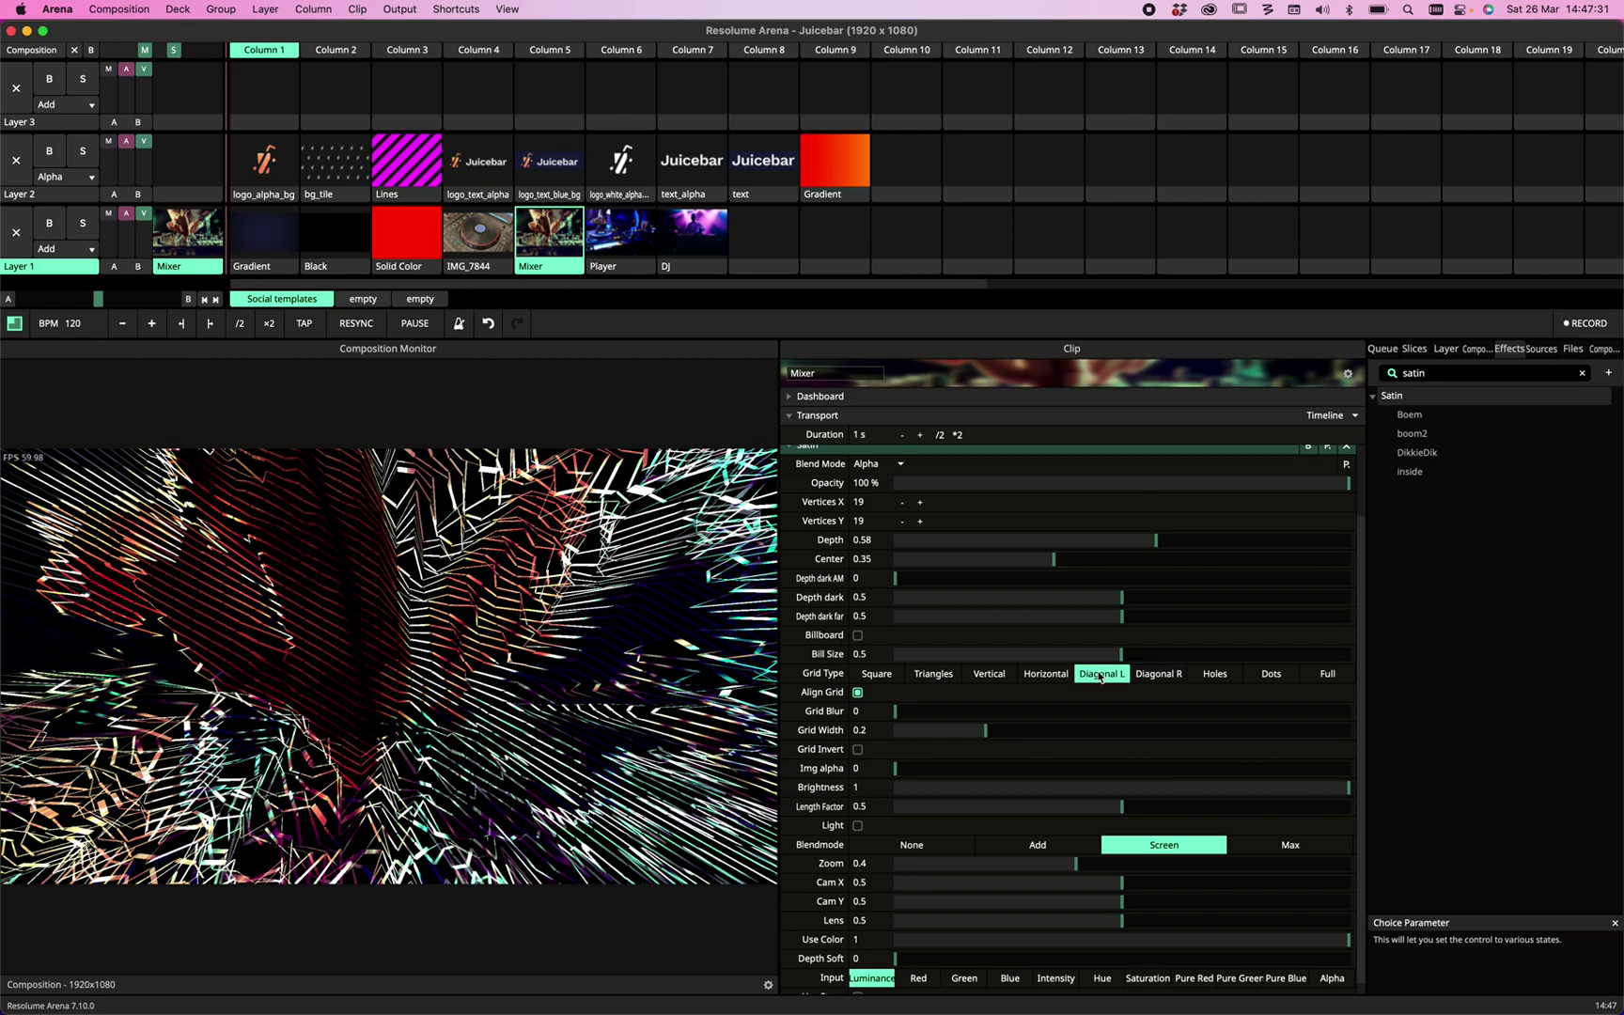
pyautogui.click(1154, 676)
pyautogui.click(1214, 667)
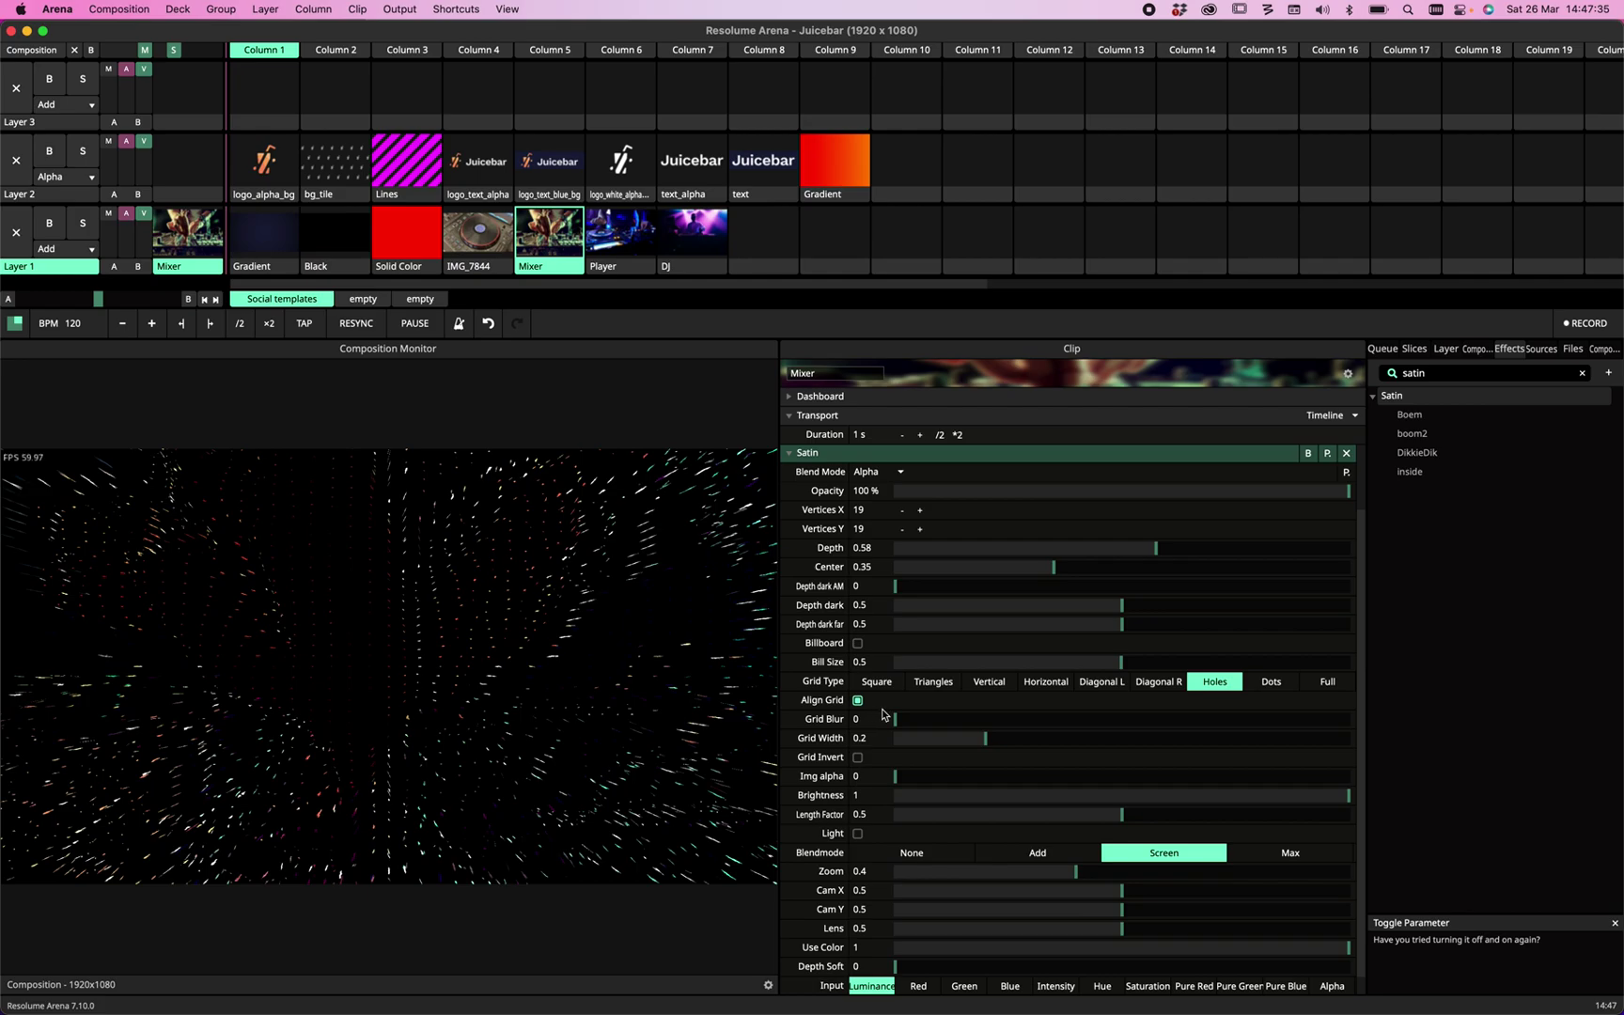
pyautogui.moveTo(985, 738); pyautogui.dragTo(1083, 741)
pyautogui.click(1266, 683)
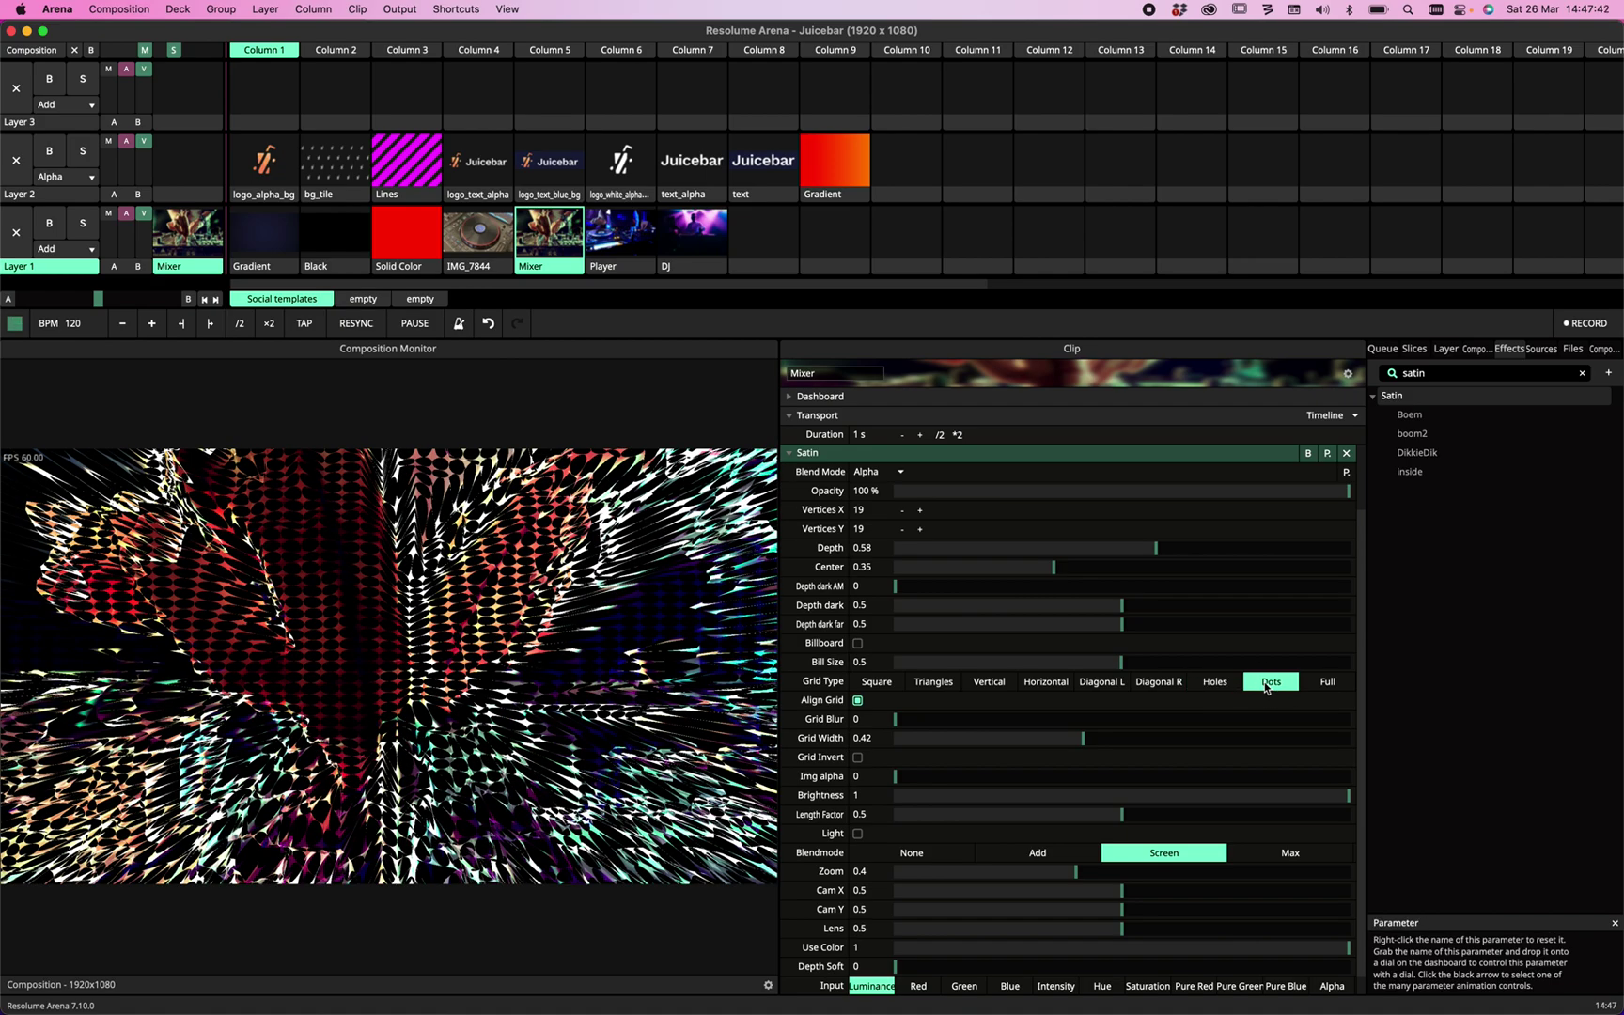
pyautogui.moveTo(1076, 737); pyautogui.dragTo(1121, 751)
# Try the Full and Square grids, settle on Triangles, and lower Center to 0.3.
pyautogui.click(1326, 680)
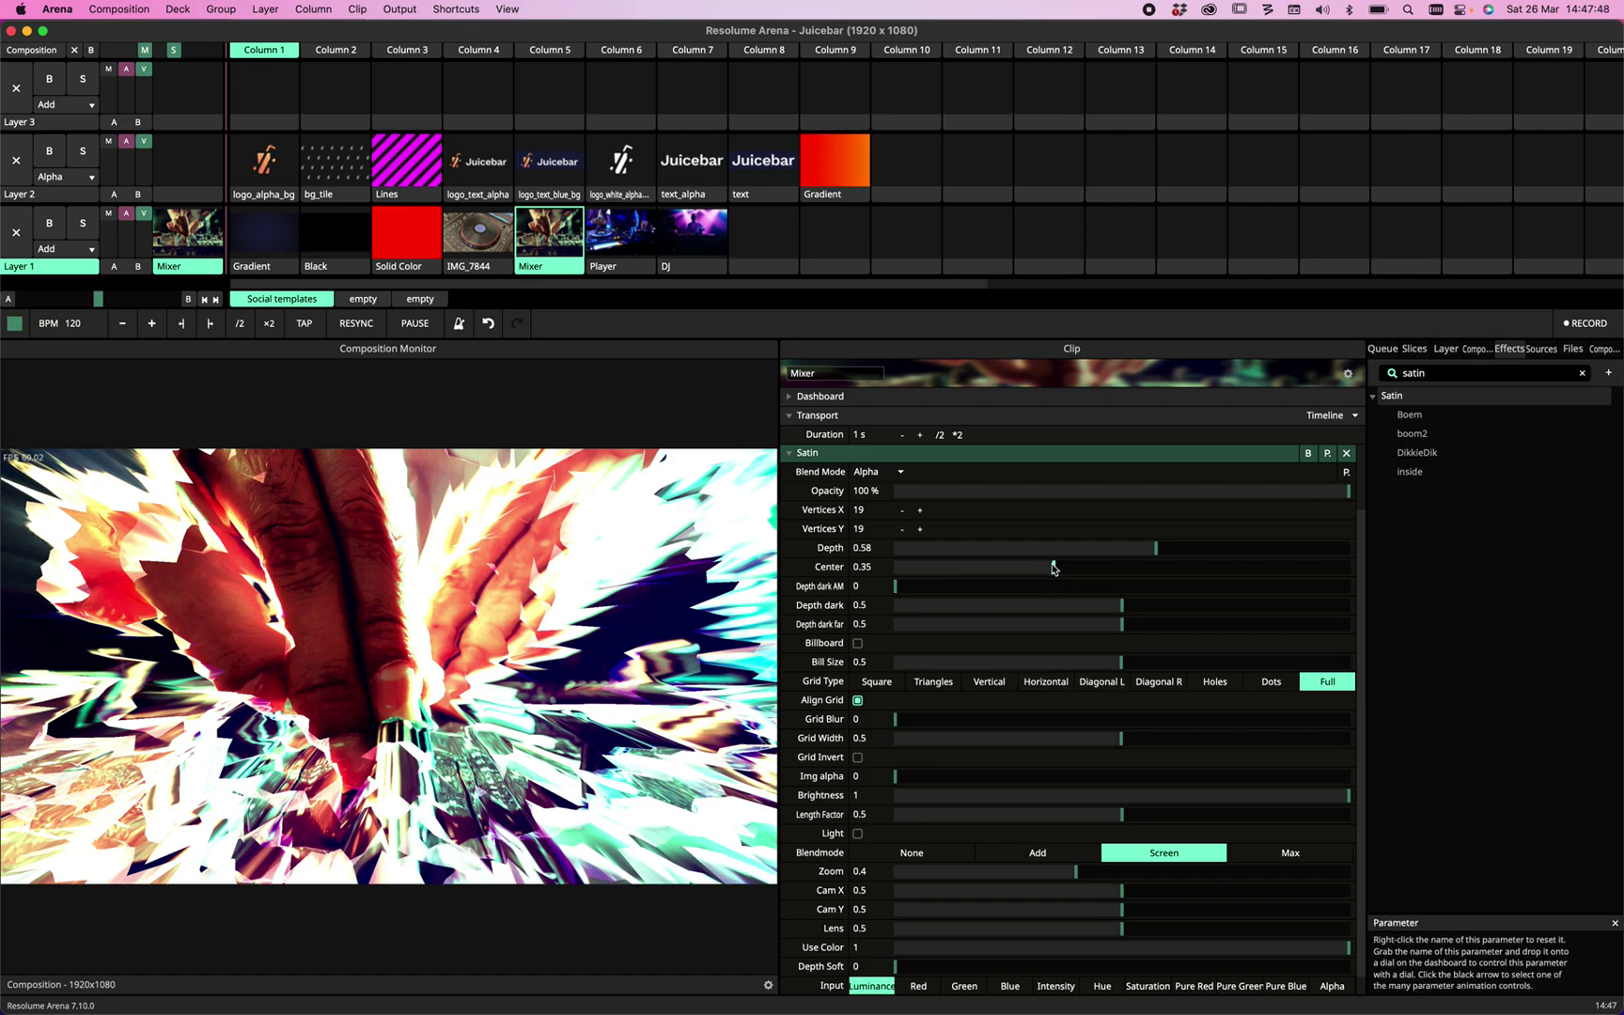
pyautogui.moveTo(1053, 567); pyautogui.dragTo(1148, 549)
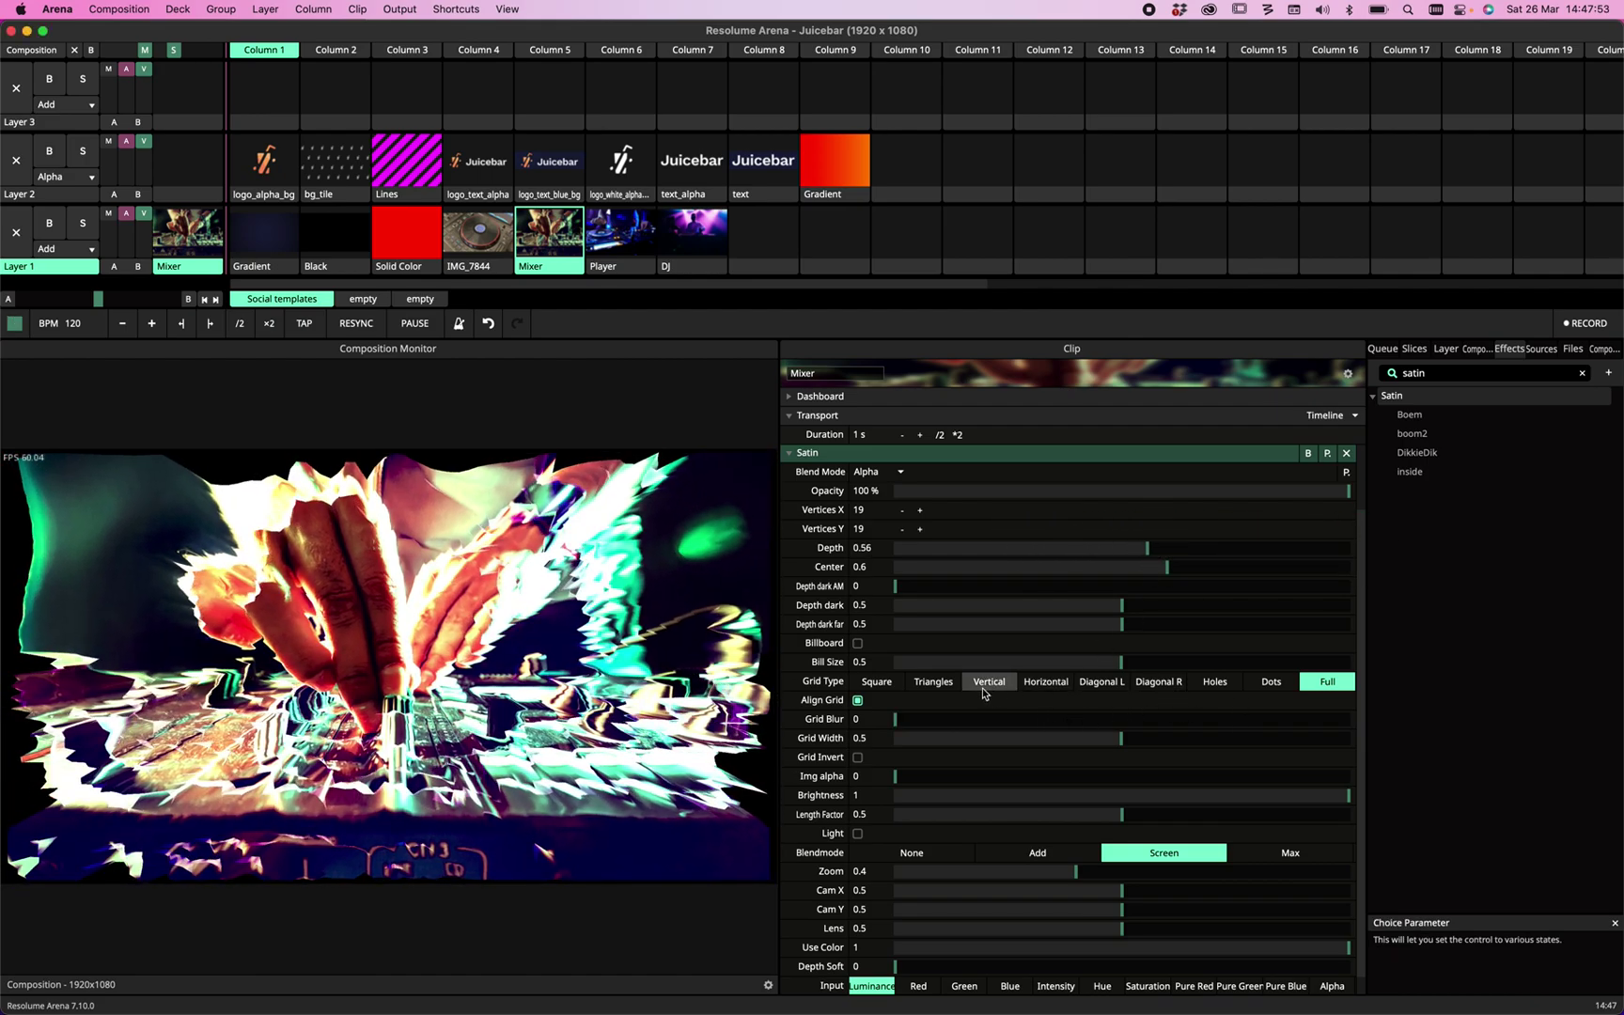
pyautogui.click(875, 682)
pyautogui.click(933, 681)
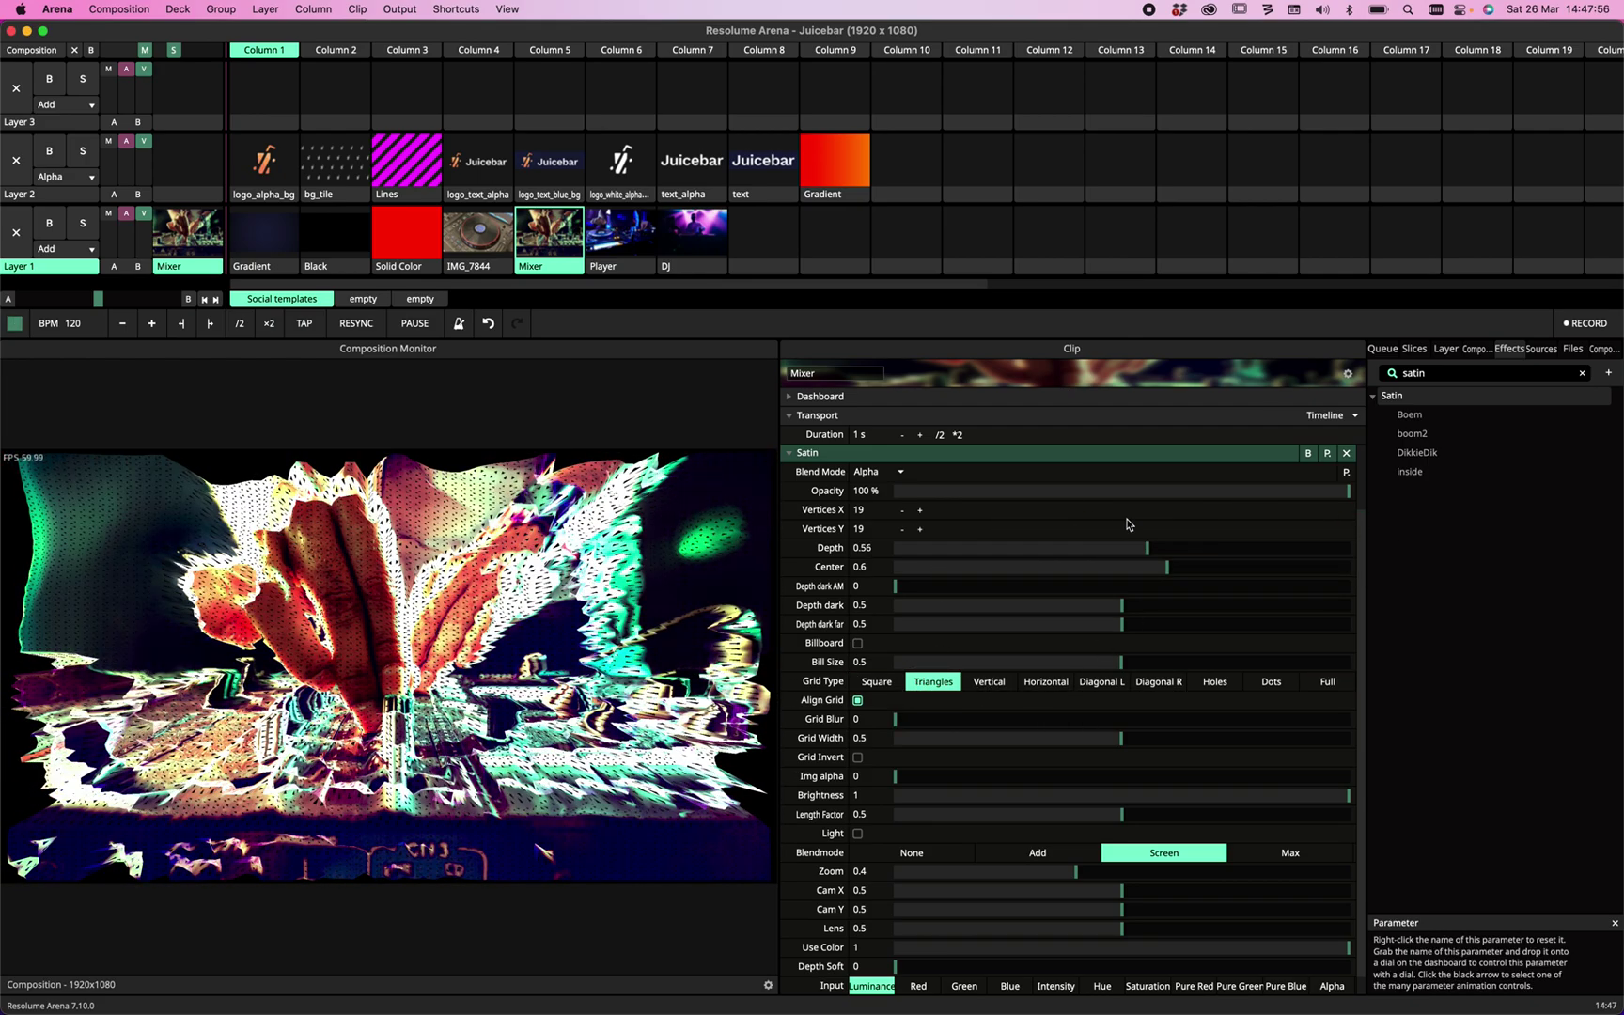
pyautogui.moveTo(1167, 567); pyautogui.dragTo(1032, 567)
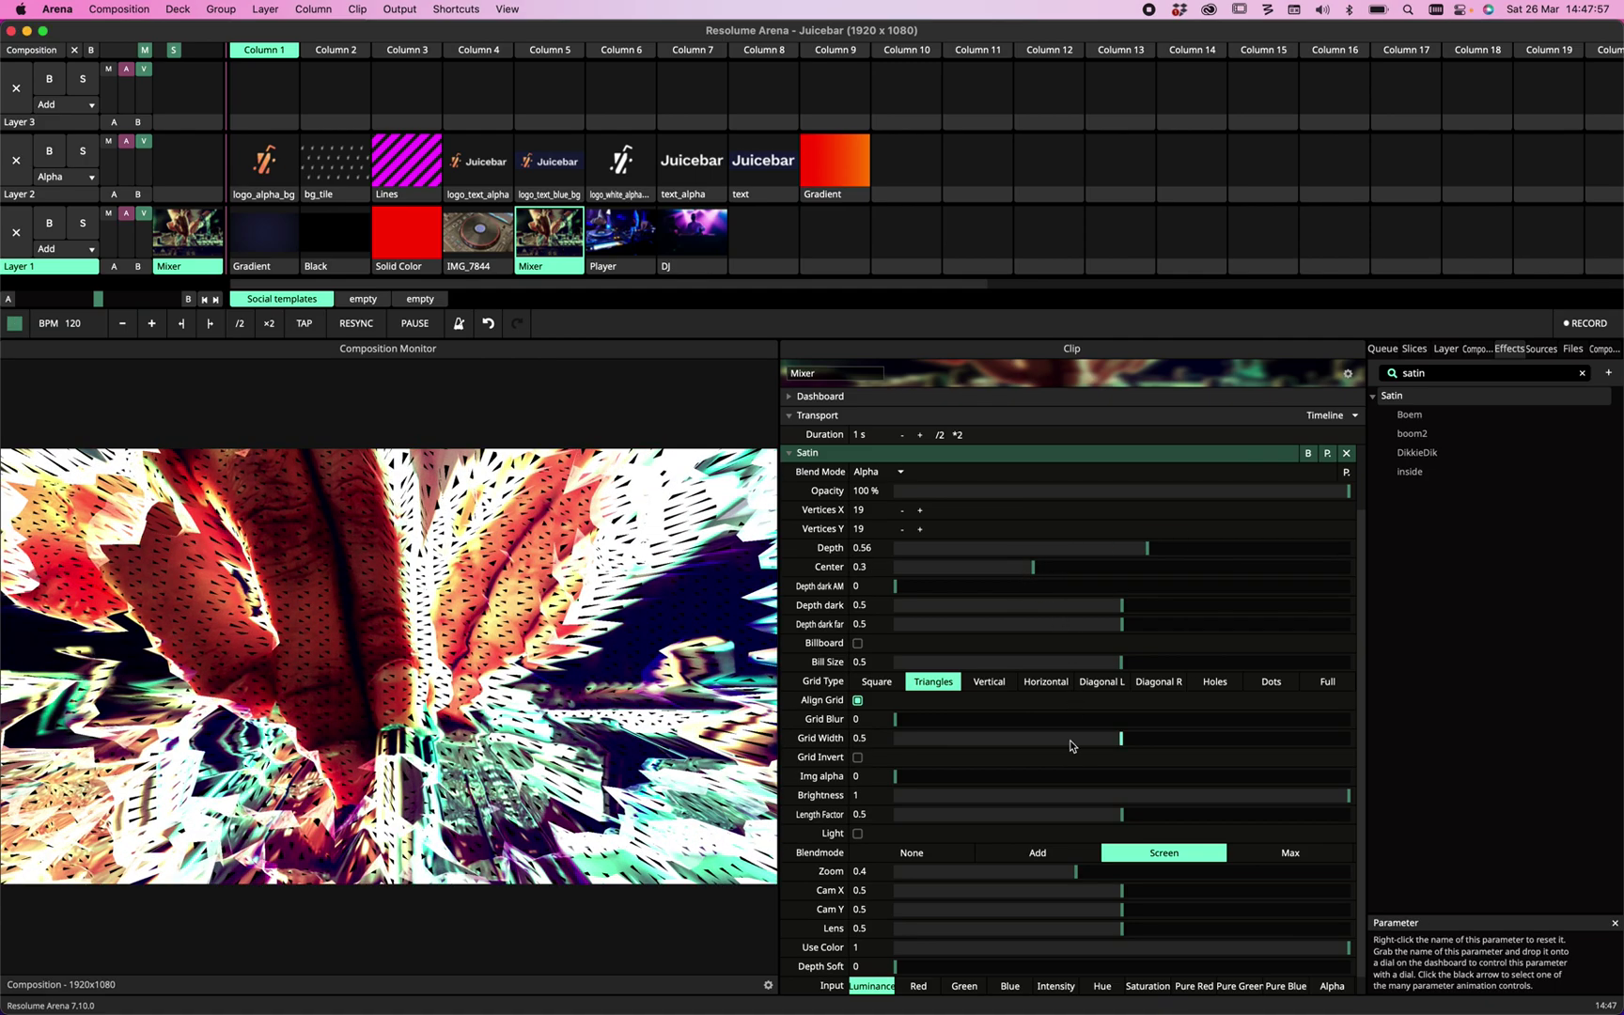
# Thin the triangle grid lines to a Grid Width of 0.09.
pyautogui.moveTo(1121, 738); pyautogui.dragTo(1384, 710)
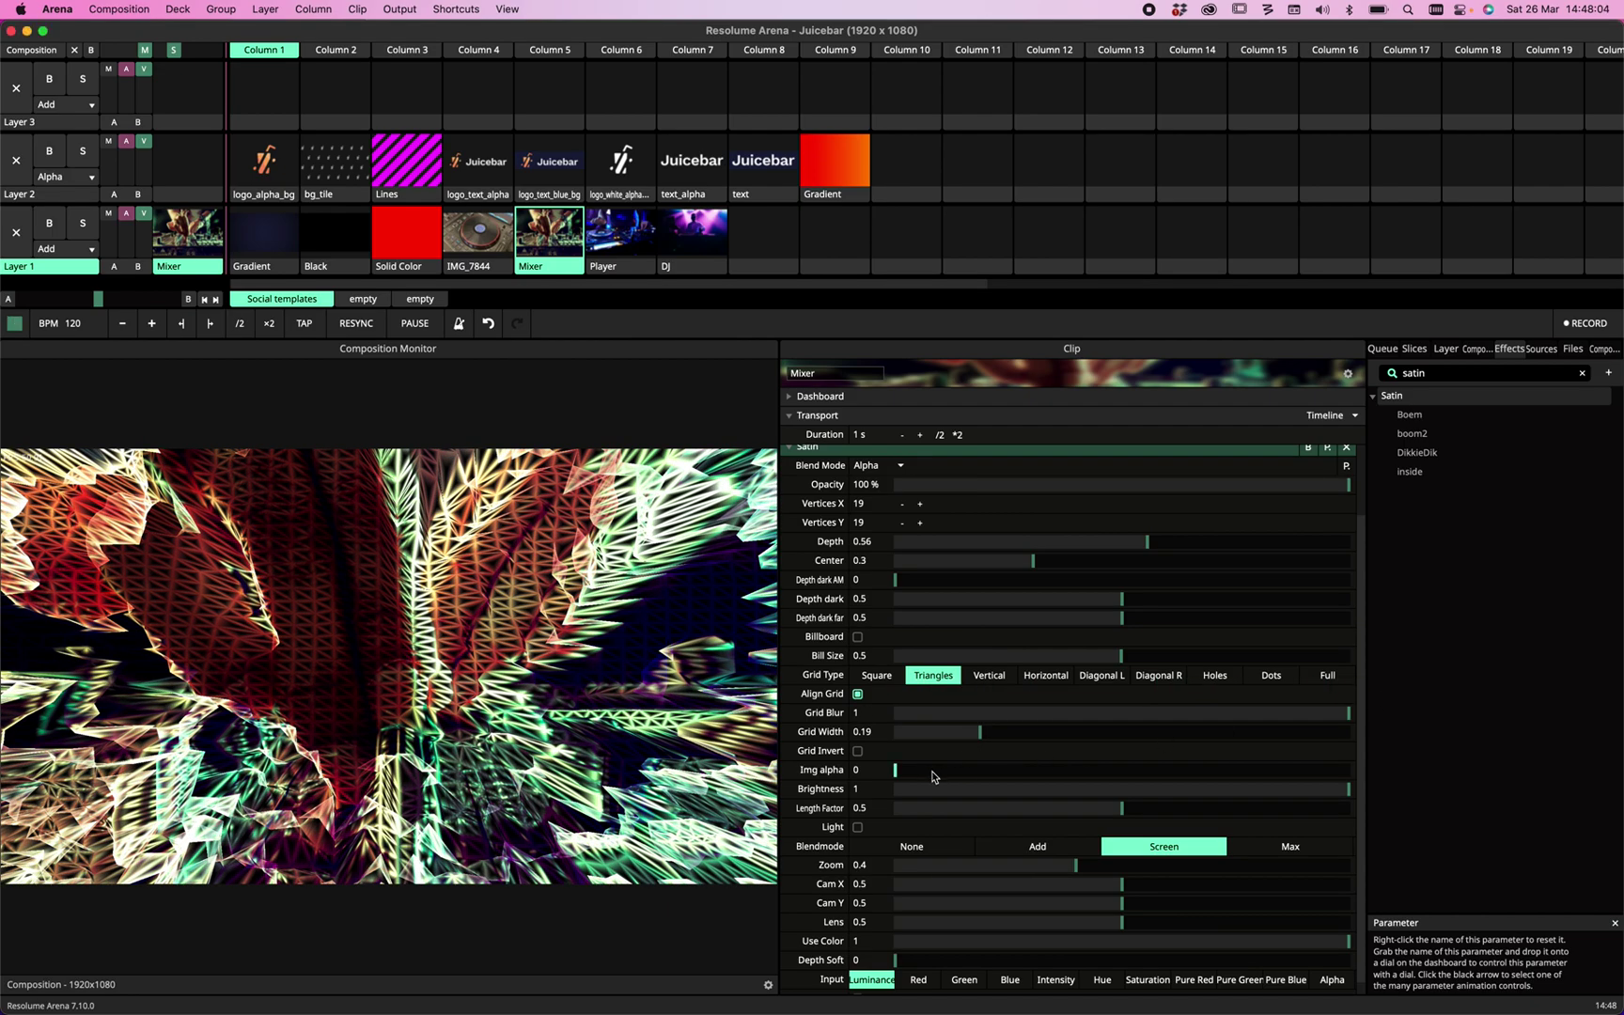
pyautogui.moveTo(976, 733); pyautogui.dragTo(943, 742)
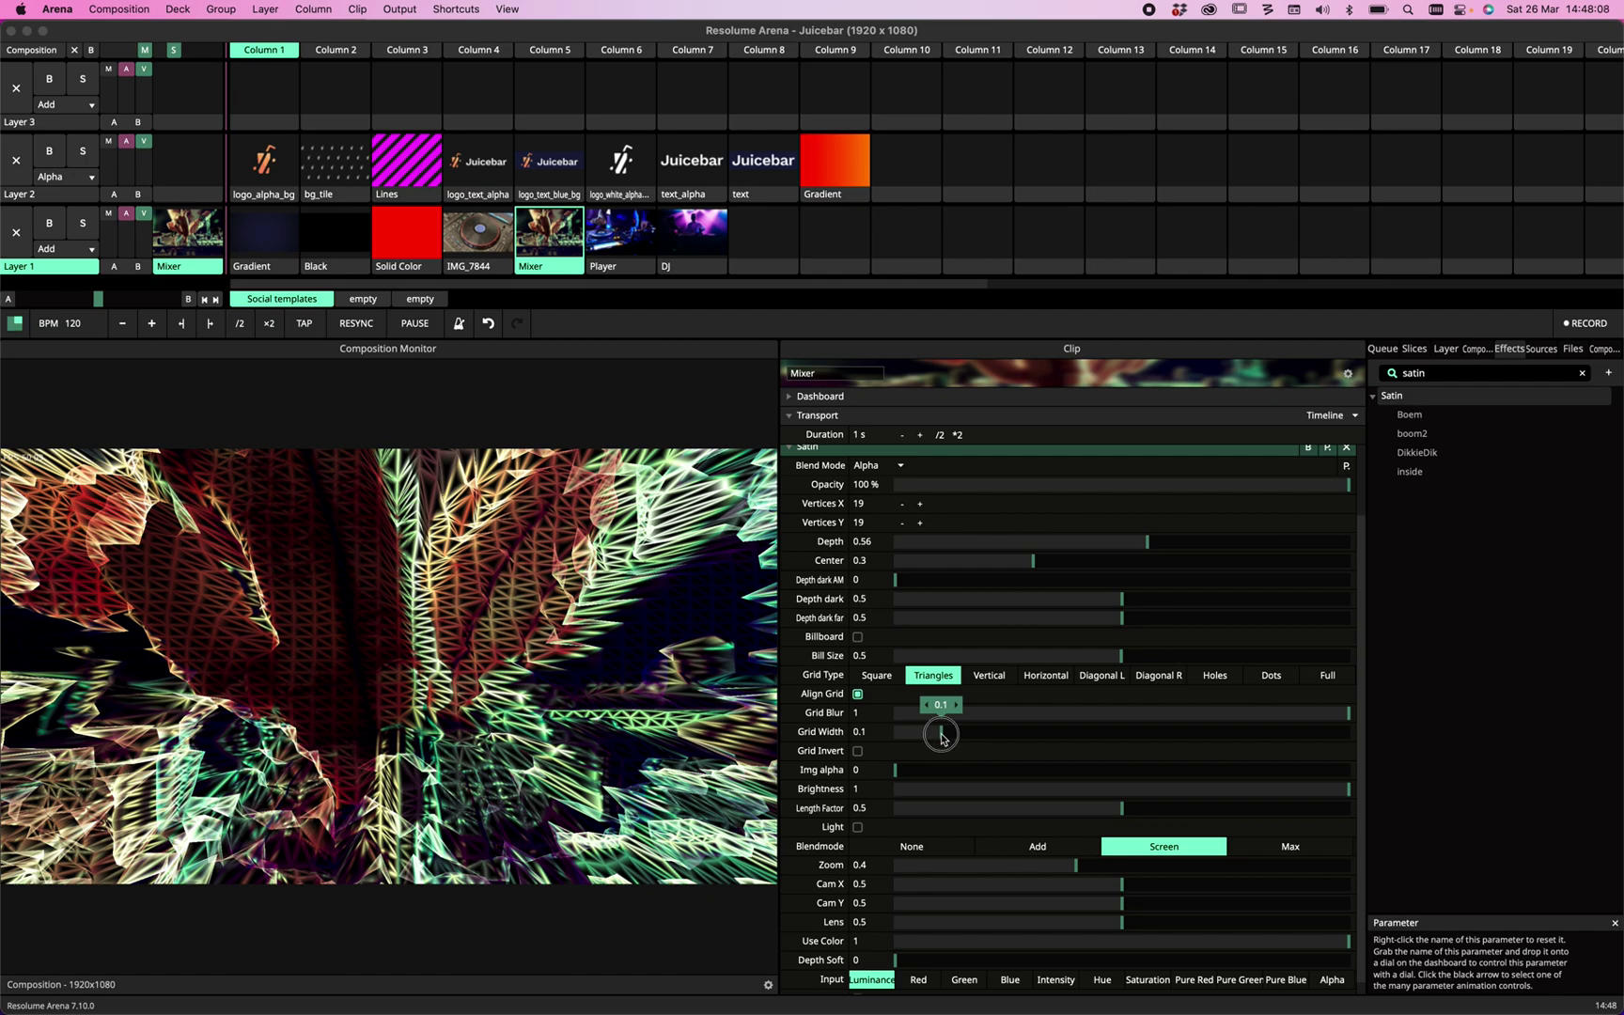
pyautogui.moveTo(942, 735); pyautogui.dragTo(934, 737)
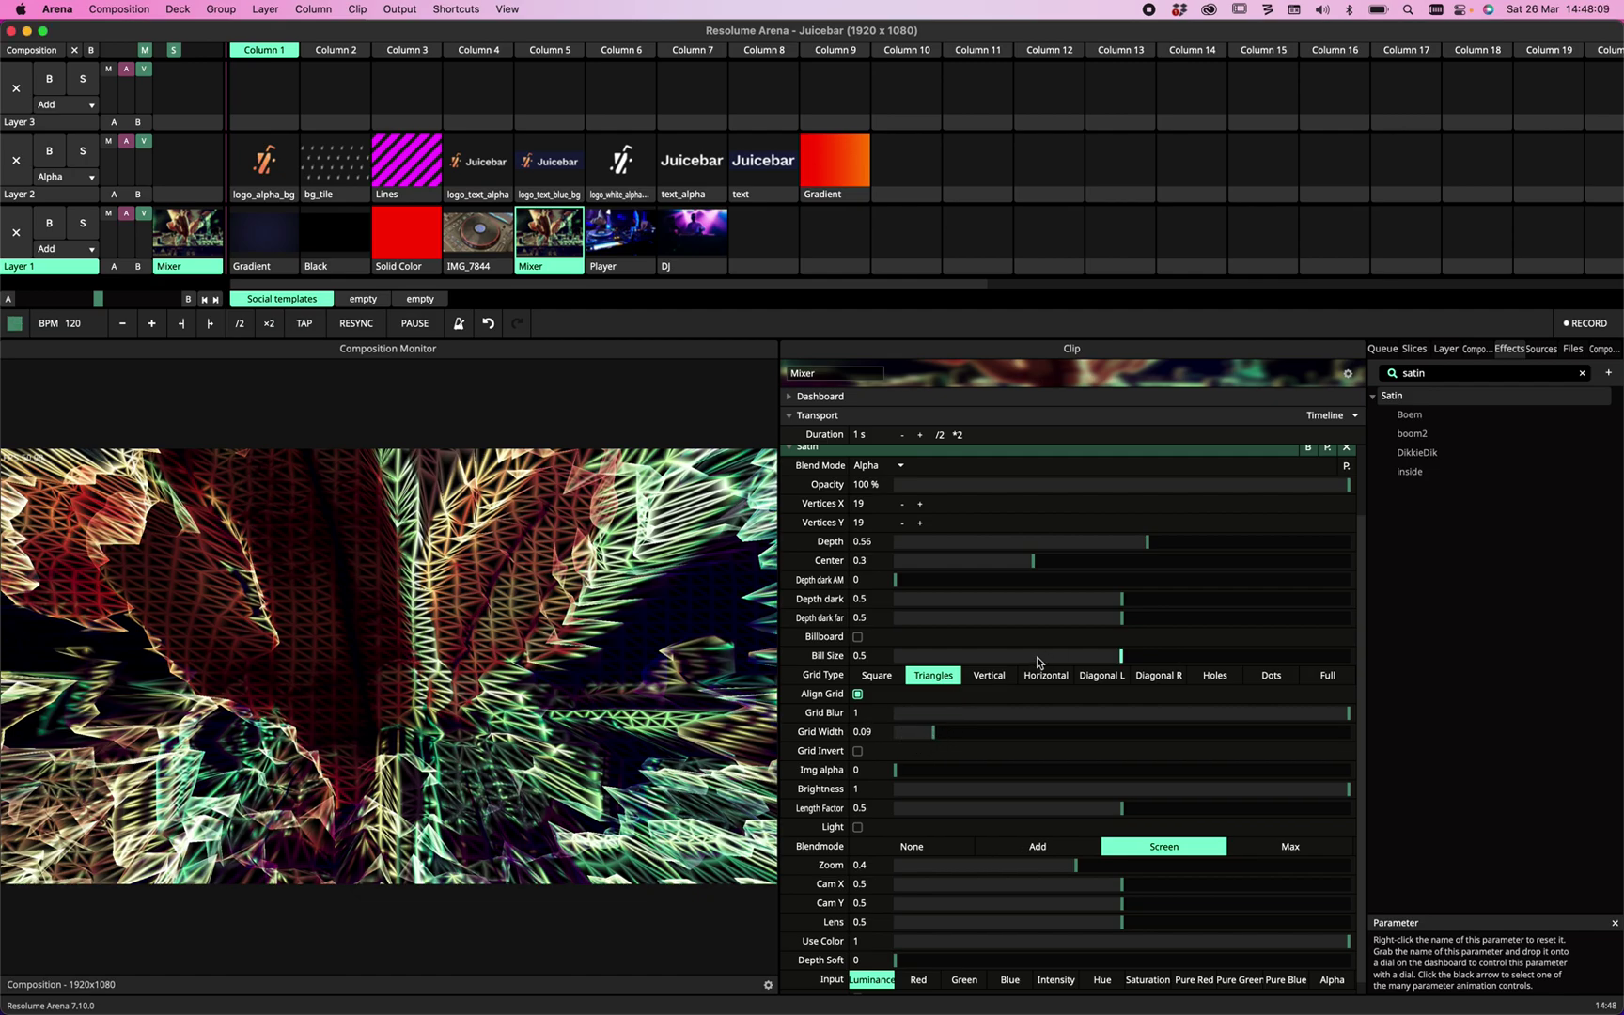
# Test Grid Invert and leave it off, widen Grid Width to 0.21, and try Img alpha ending at 0.
pyautogui.click(858, 751)
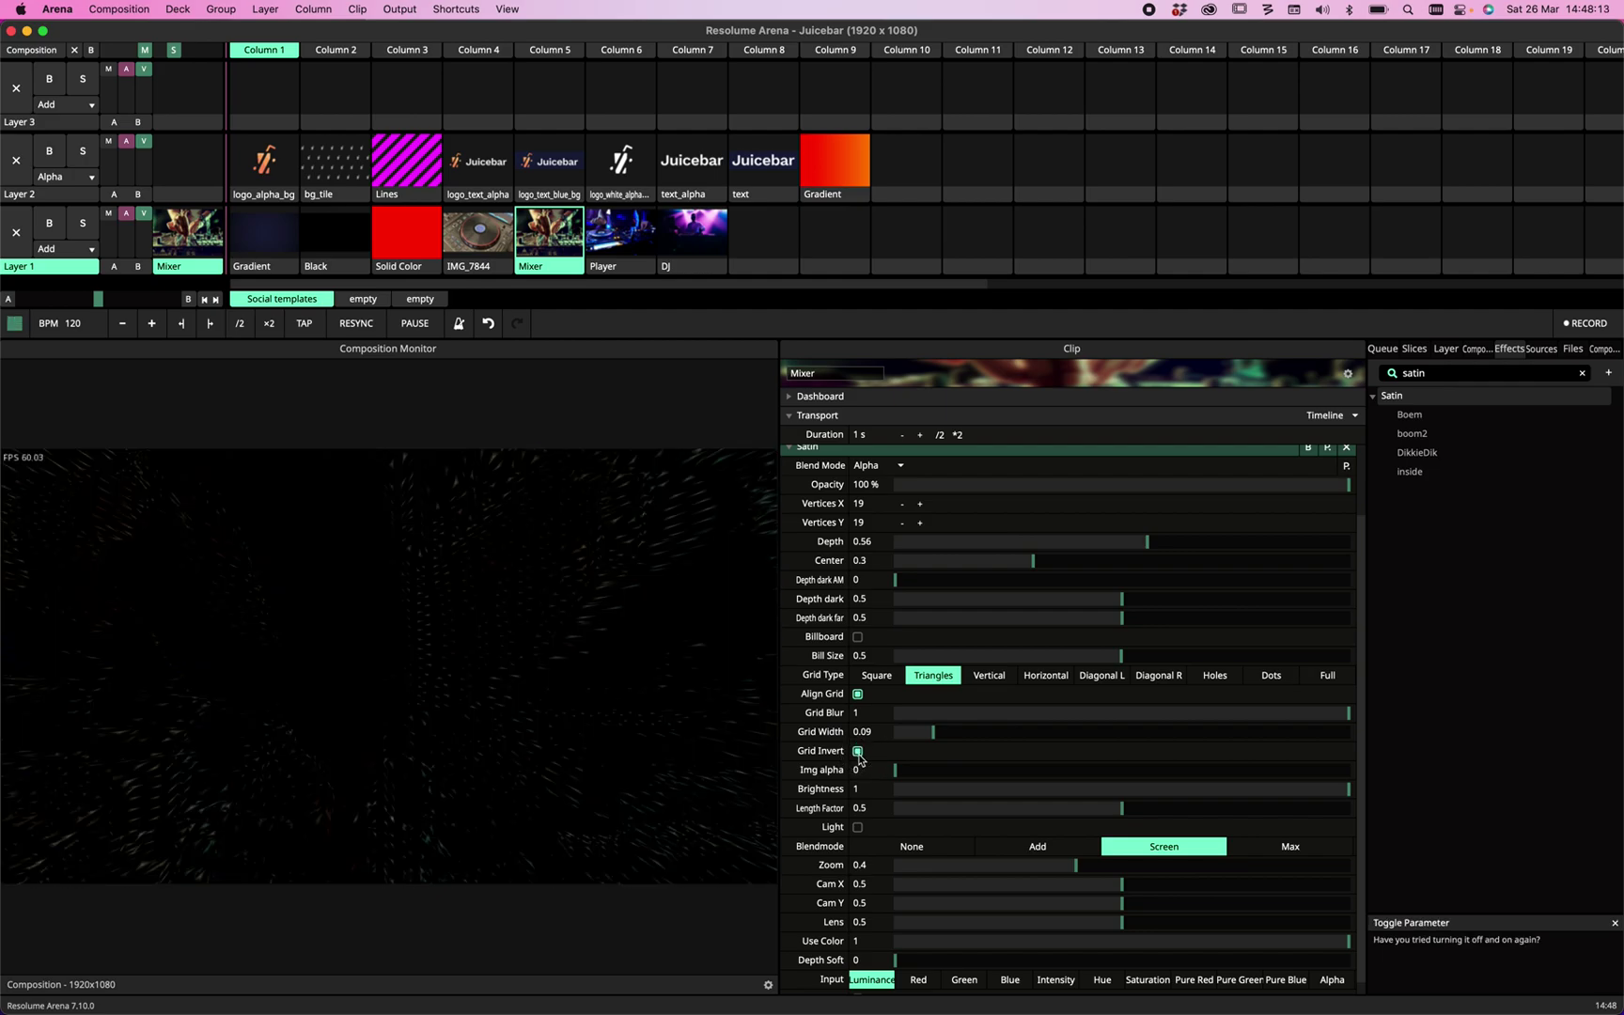
pyautogui.click(858, 752)
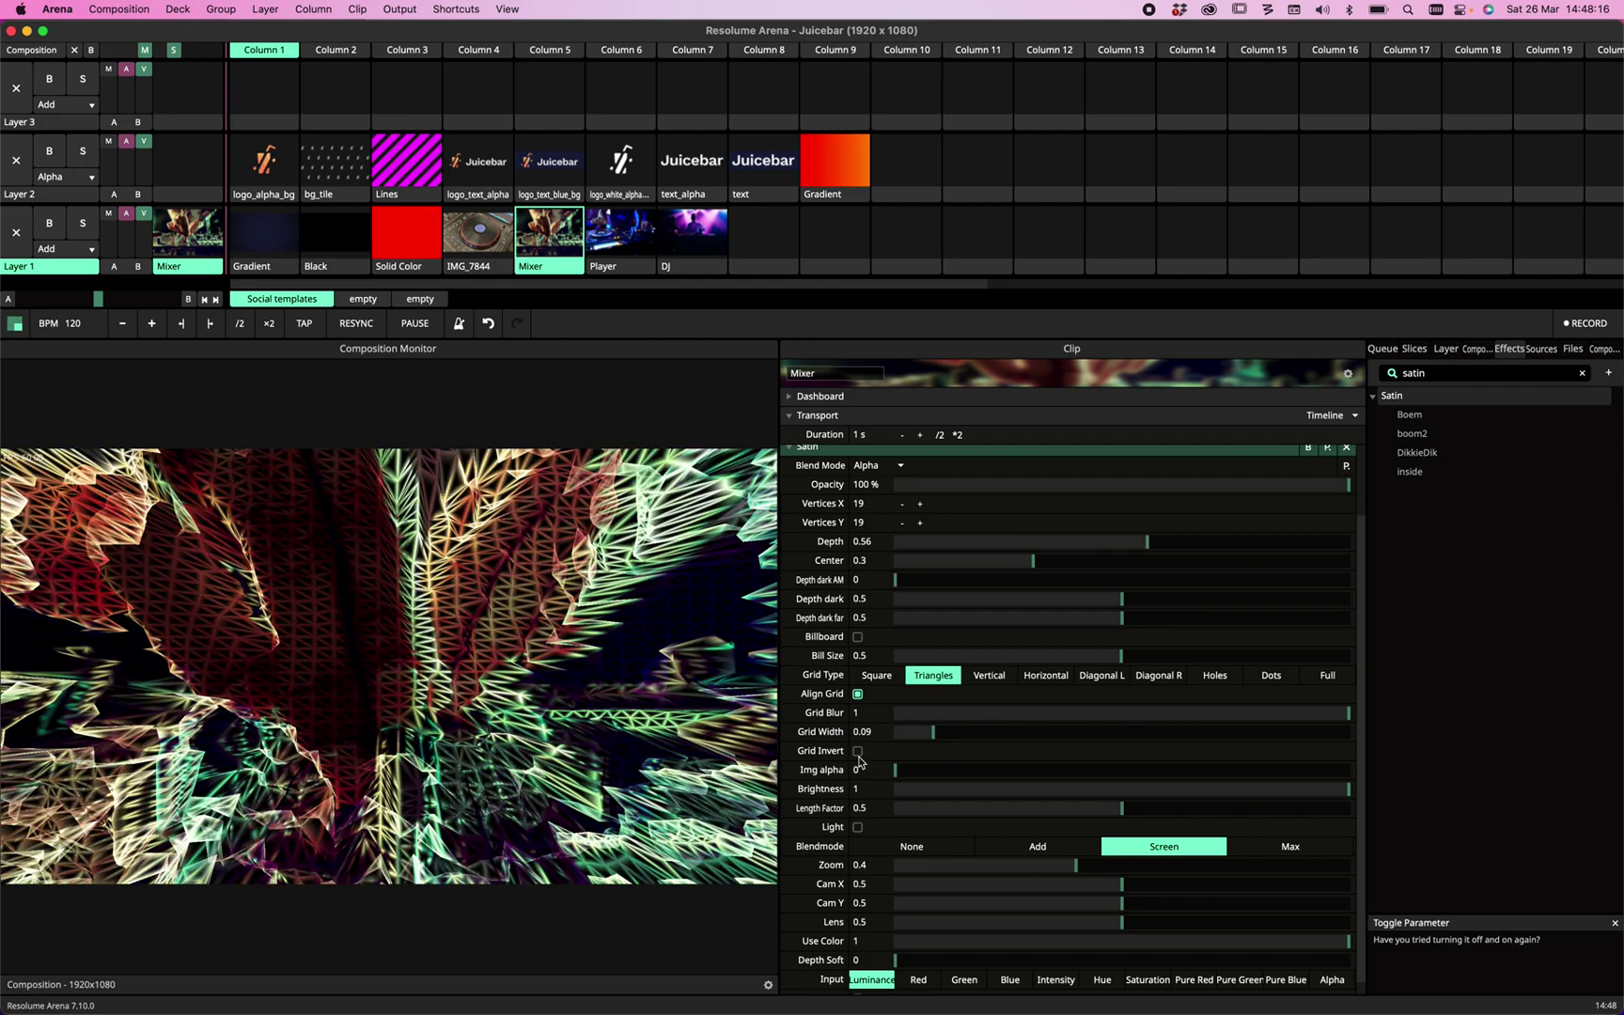
pyautogui.moveTo(1349, 712)
pyautogui.mouseDown()
pyautogui.moveTo(917, 714)
pyautogui.moveTo(1351, 700)
pyautogui.mouseUp()
pyautogui.click(858, 752)
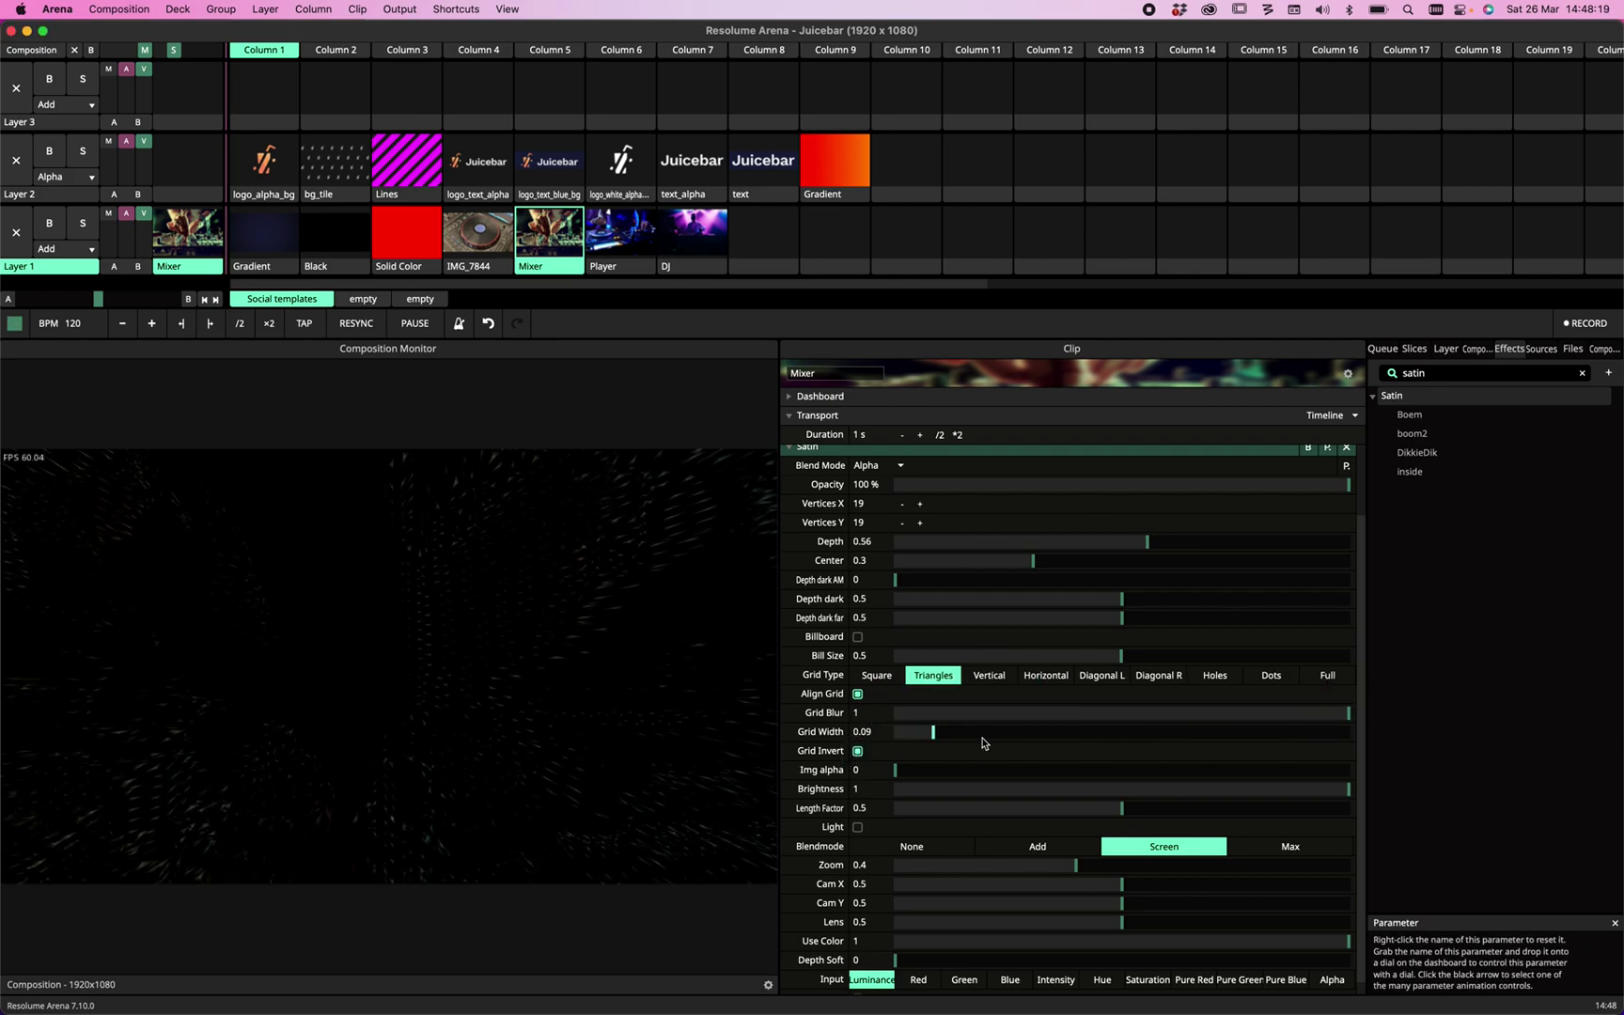
pyautogui.moveTo(932, 736)
pyautogui.mouseDown()
pyautogui.moveTo(1250, 725)
pyautogui.moveTo(925, 743)
pyautogui.moveTo(1087, 736)
pyautogui.moveTo(955, 750)
pyautogui.mouseUp()
pyautogui.click(857, 751)
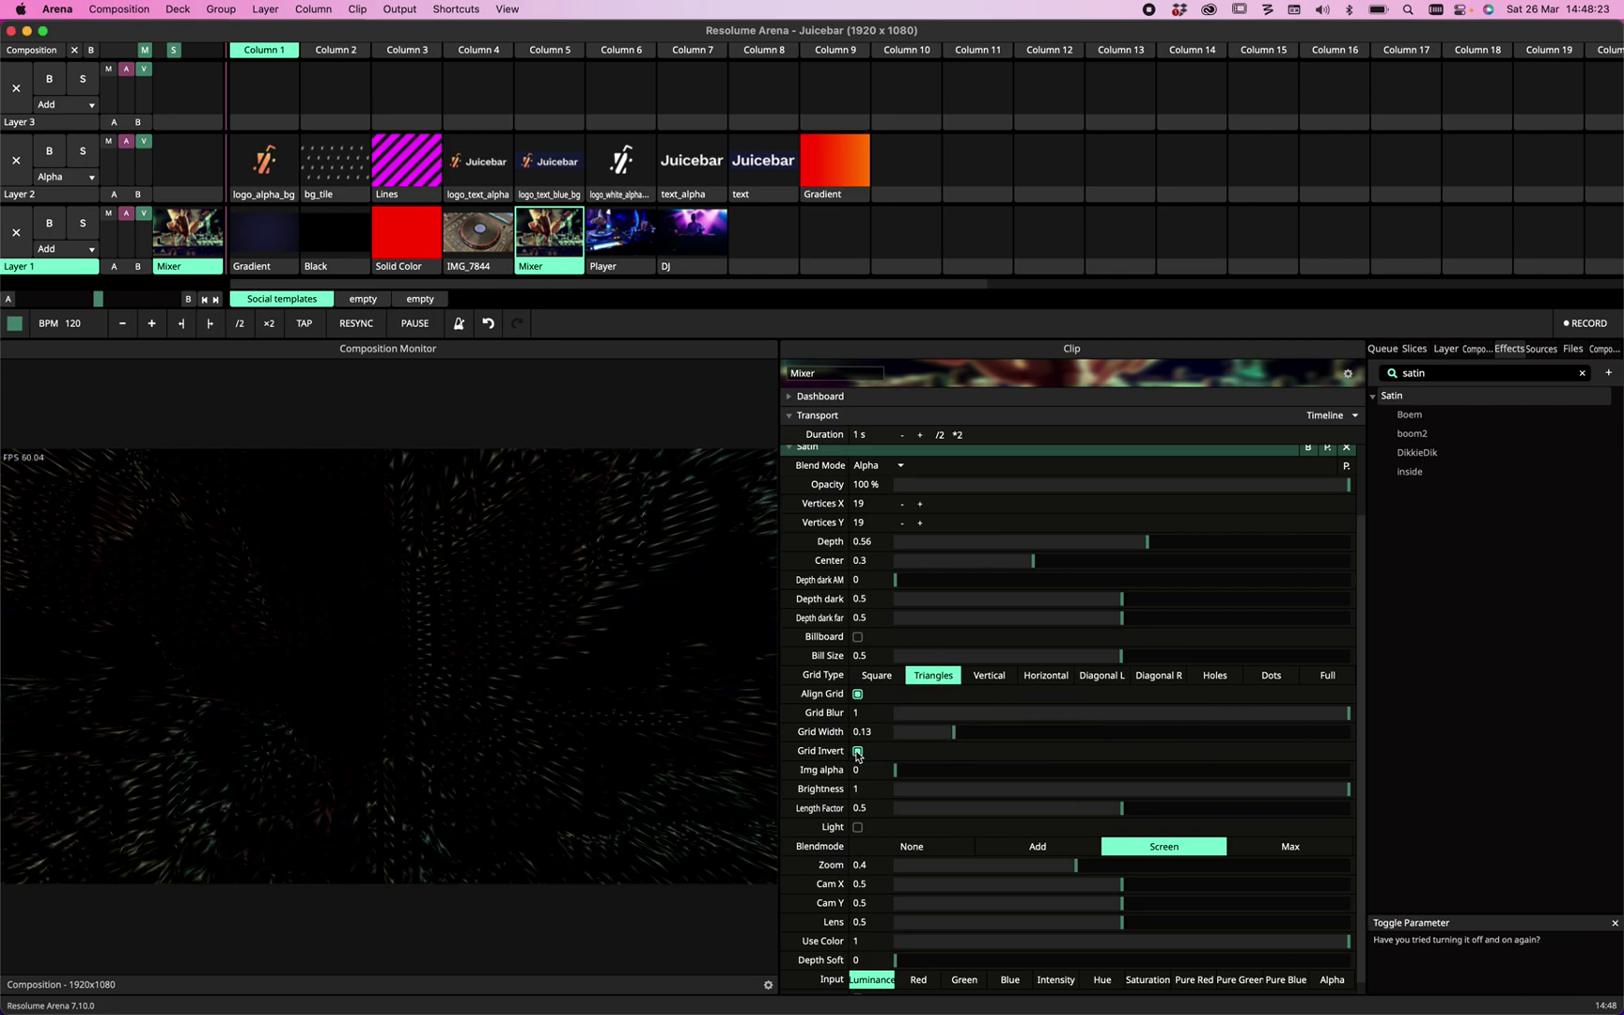
pyautogui.moveTo(954, 732); pyautogui.dragTo(992, 739)
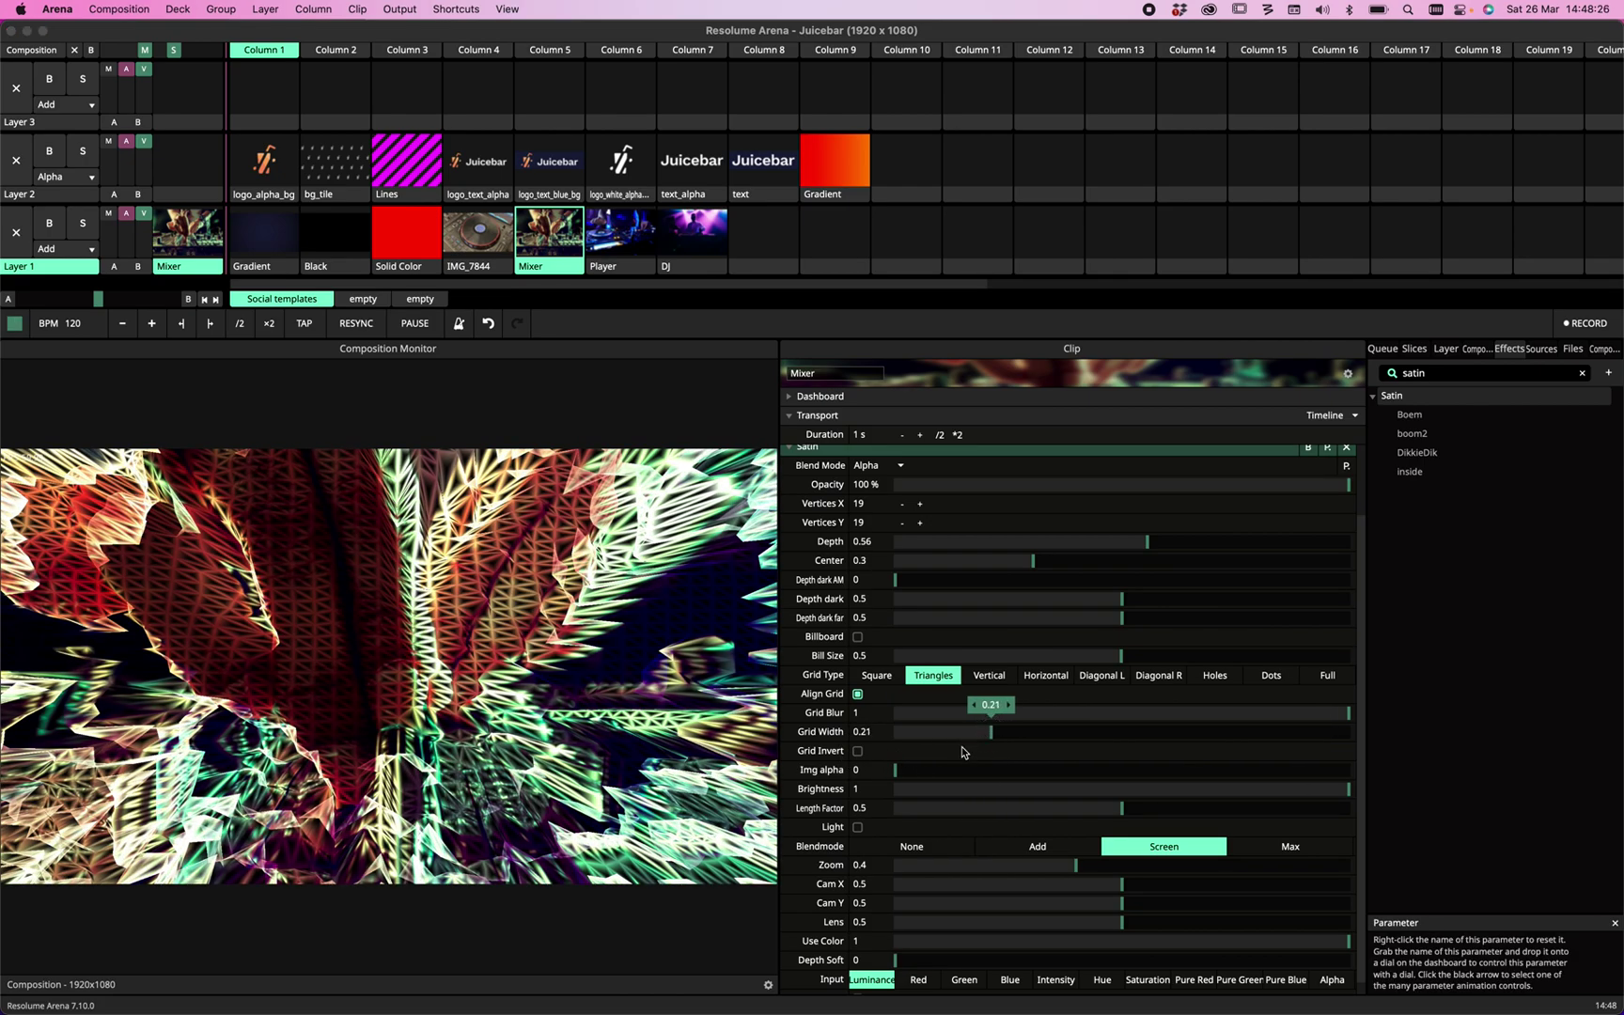
pyautogui.moveTo(894, 778)
pyautogui.mouseDown()
pyautogui.moveTo(1456, 790)
pyautogui.moveTo(801, 768)
pyautogui.moveTo(1113, 783)
pyautogui.moveTo(884, 772)
pyautogui.moveTo(902, 787)
pyautogui.mouseUp()
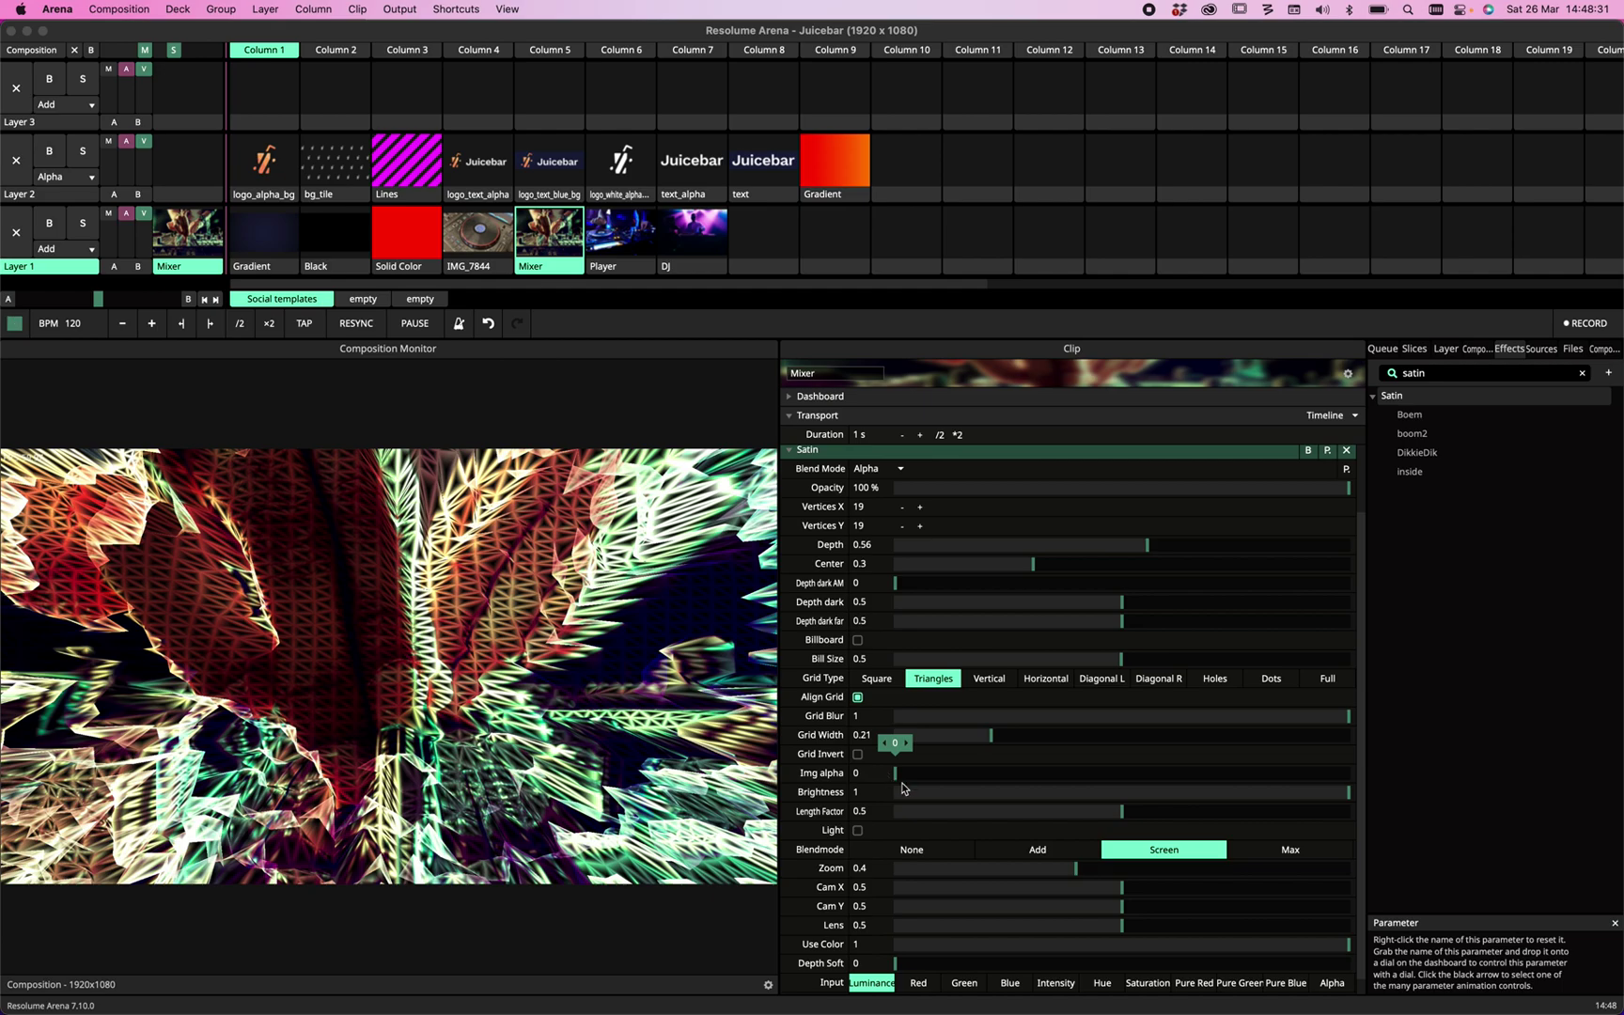
# Push the clip's alpha to full and briefly test lower brightness before restoring it to full.
pyautogui.scroll(2, 900, 798)
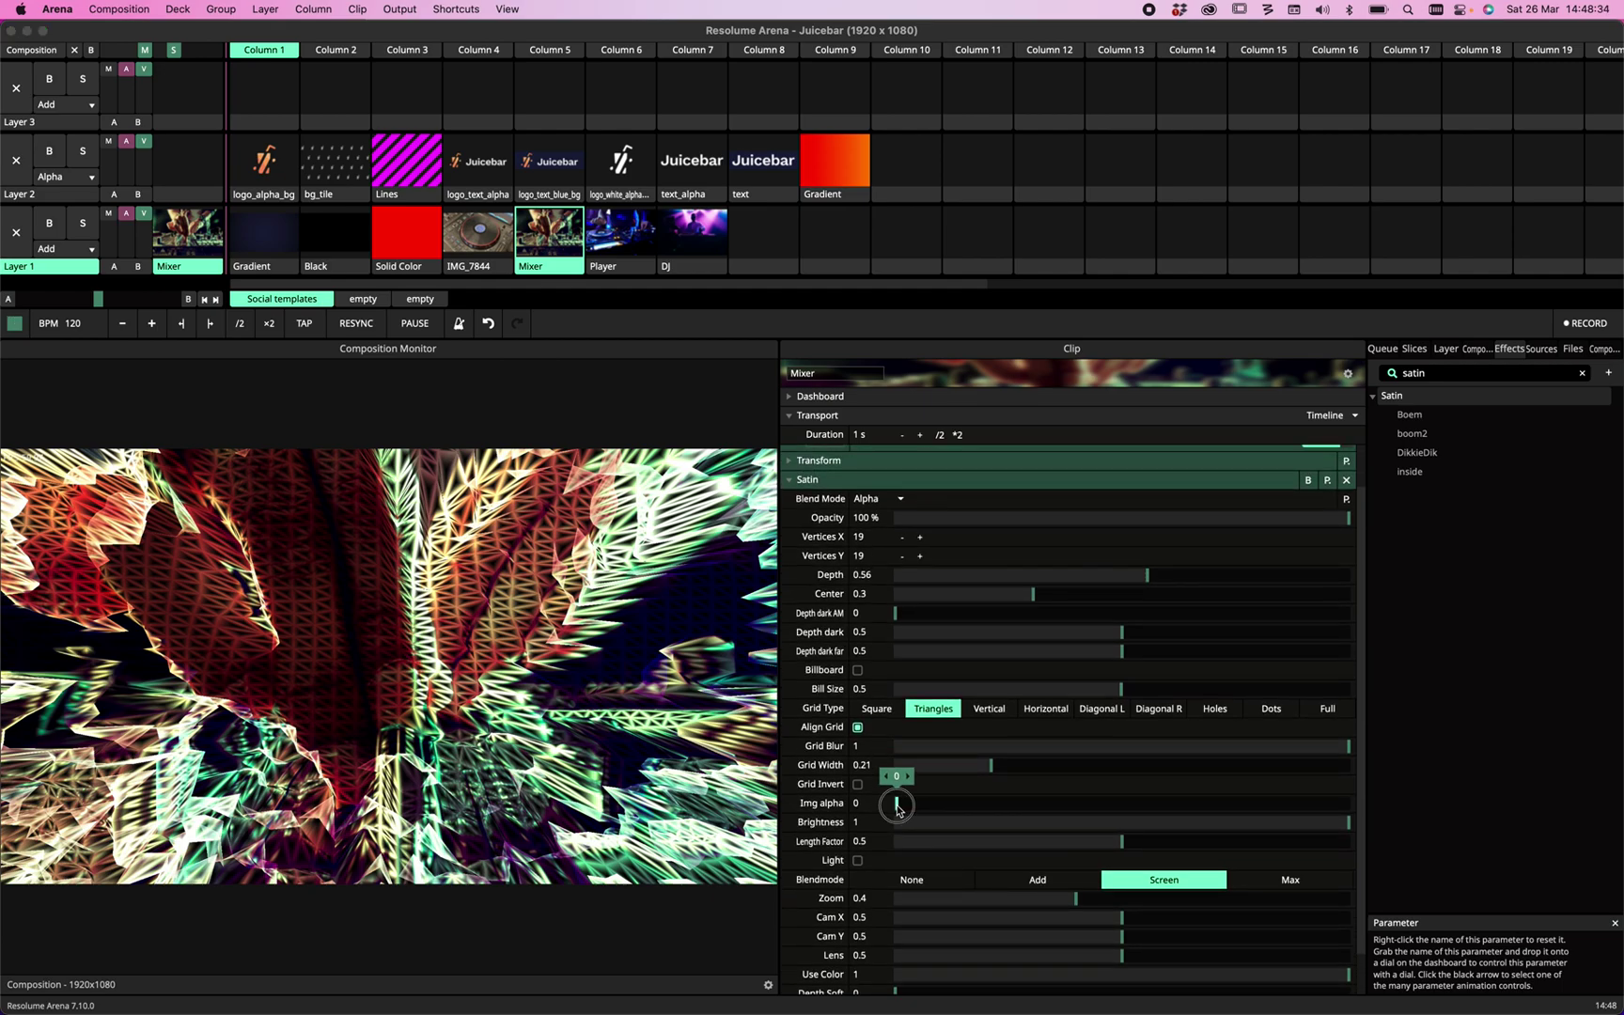
pyautogui.moveTo(896, 807); pyautogui.dragTo(733, 814)
pyautogui.moveTo(1104, 827); pyautogui.dragTo(1353, 823)
# Shift Satin's Center through 0.46 and 0.64 to 0.82 and soften Grid Blur to 0.45.
pyautogui.moveTo(1035, 602); pyautogui.dragTo(1503, 583)
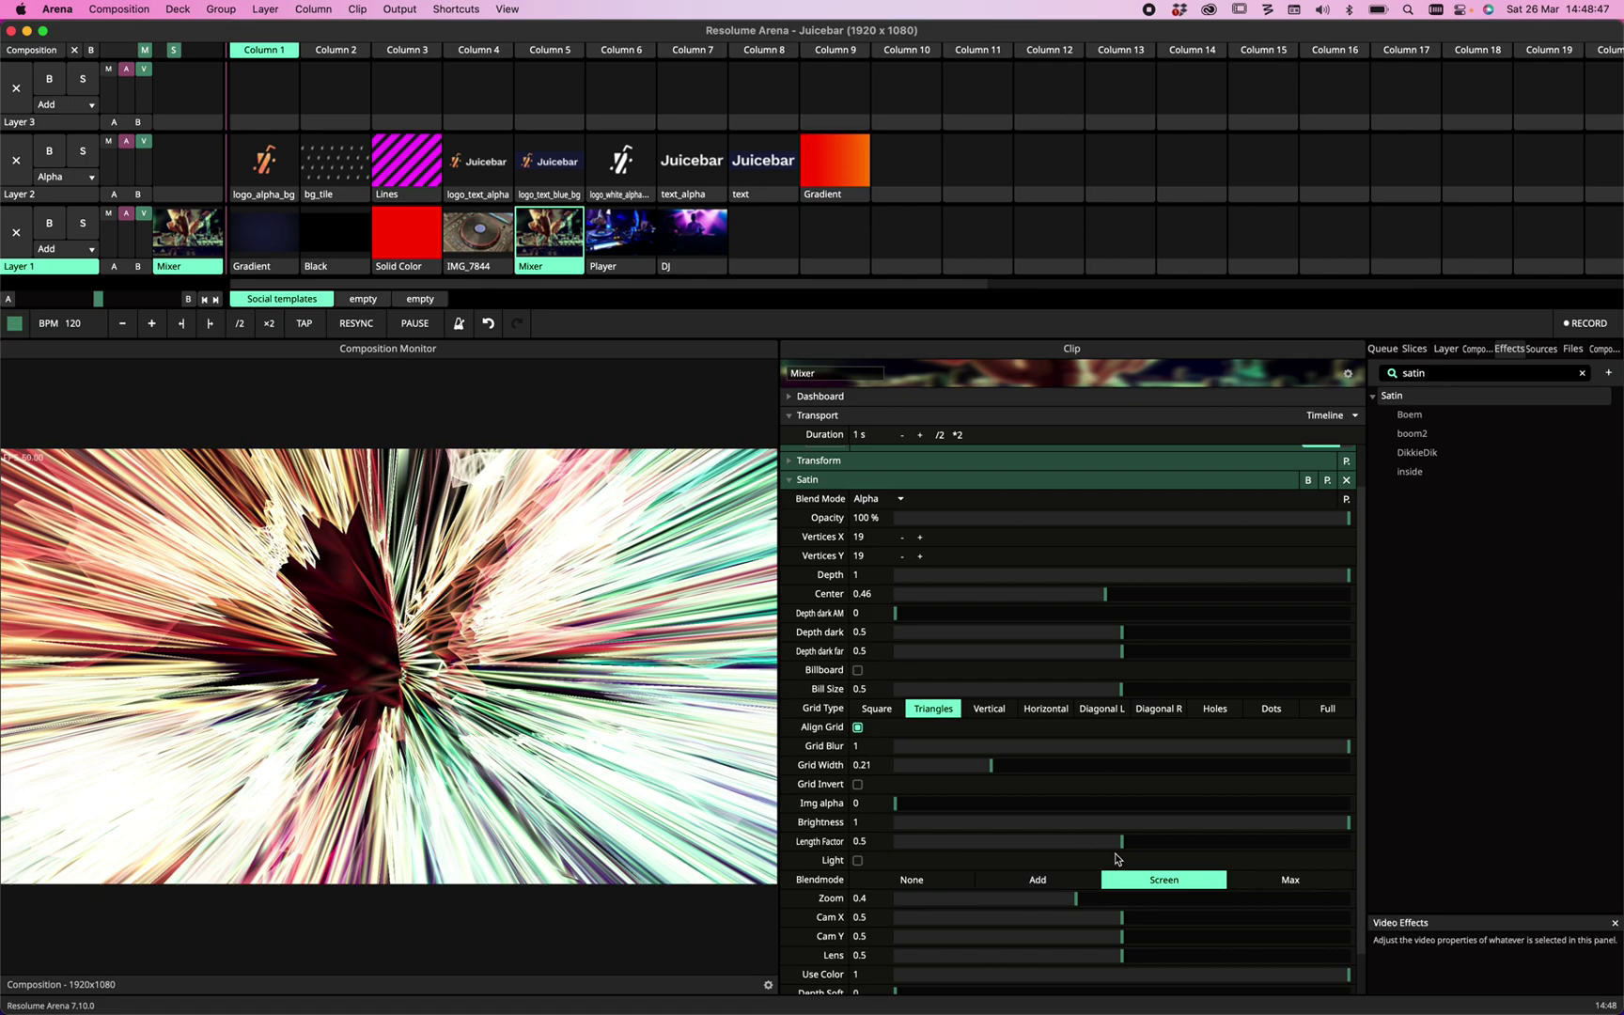
pyautogui.moveTo(1105, 596); pyautogui.dragTo(1183, 596)
pyautogui.moveTo(1344, 748); pyautogui.dragTo(957, 776)
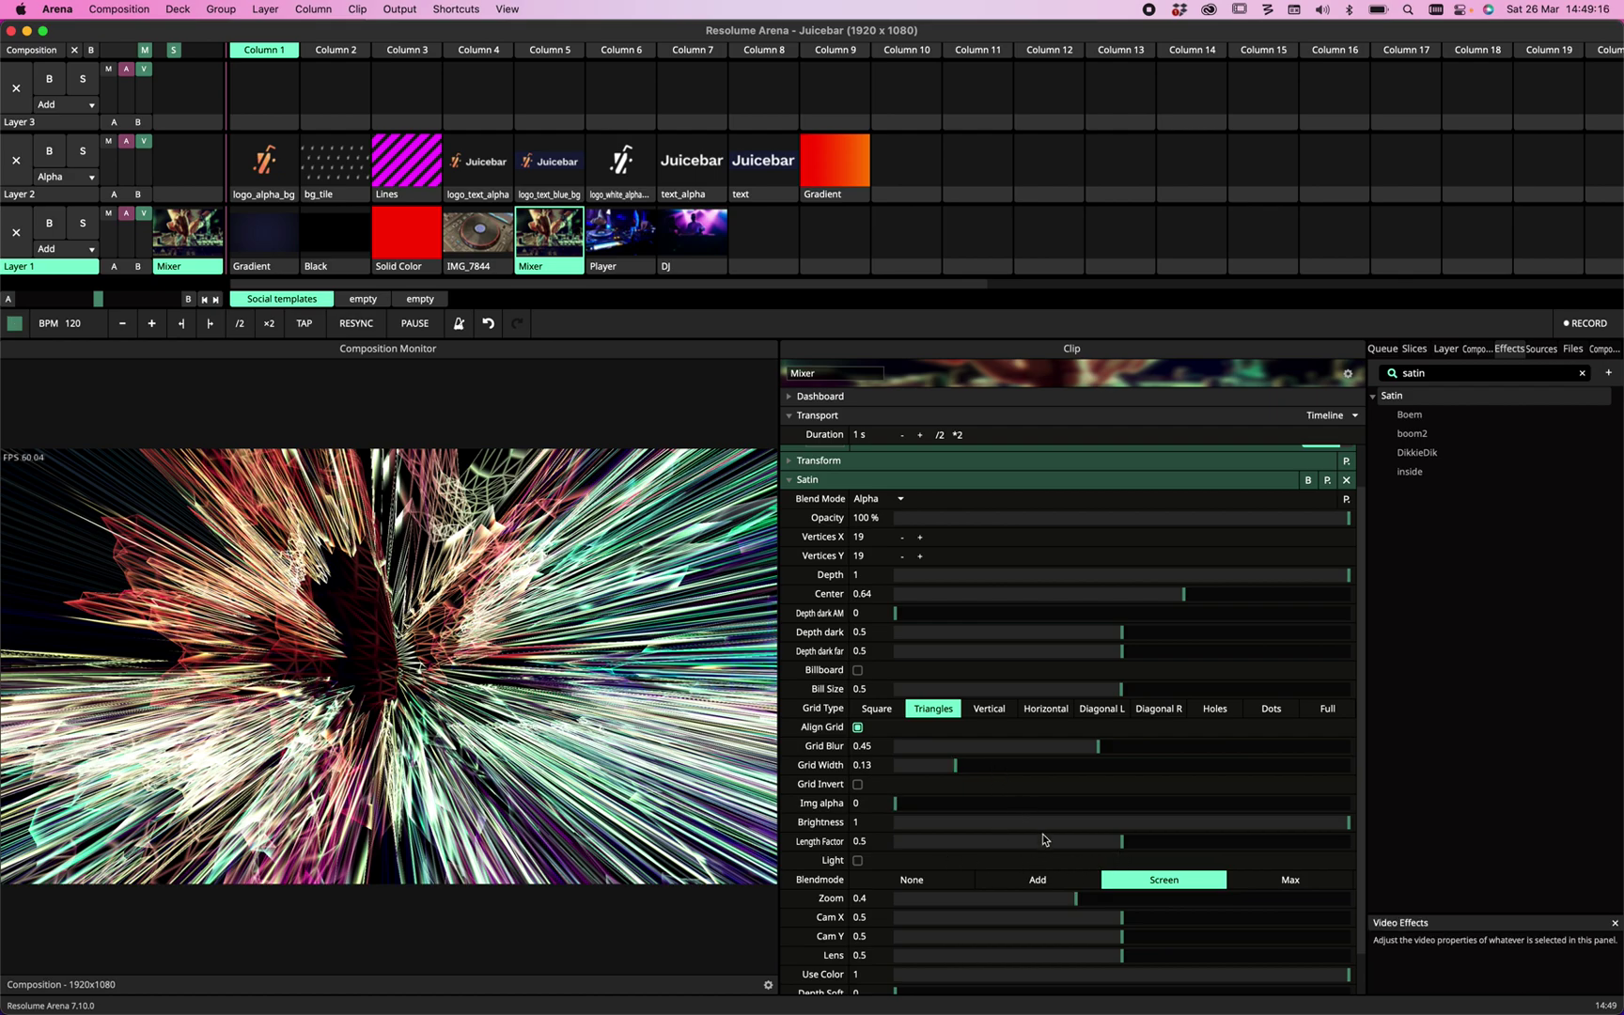
pyautogui.moveTo(1185, 595); pyautogui.dragTo(1267, 594)
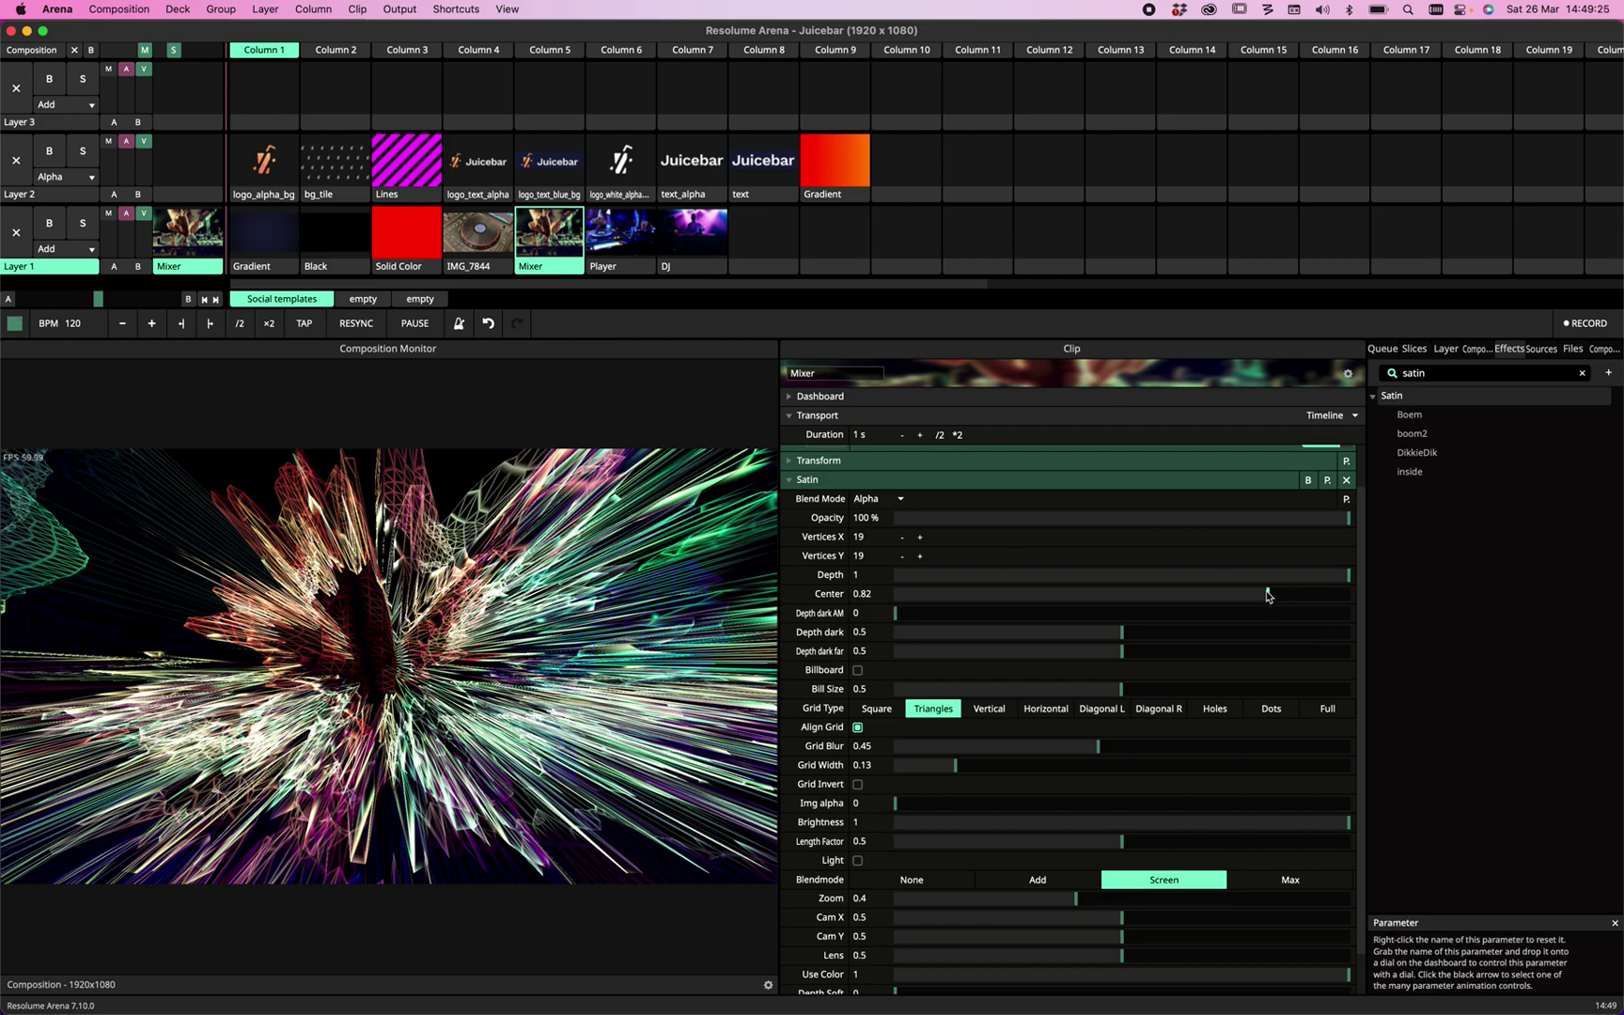
# Pull Satin Center to 0.71, take Length Factor to 1 then 0.54, and lower Depth to 0.86.
pyautogui.moveTo(1267, 593); pyautogui.dragTo(1216, 609)
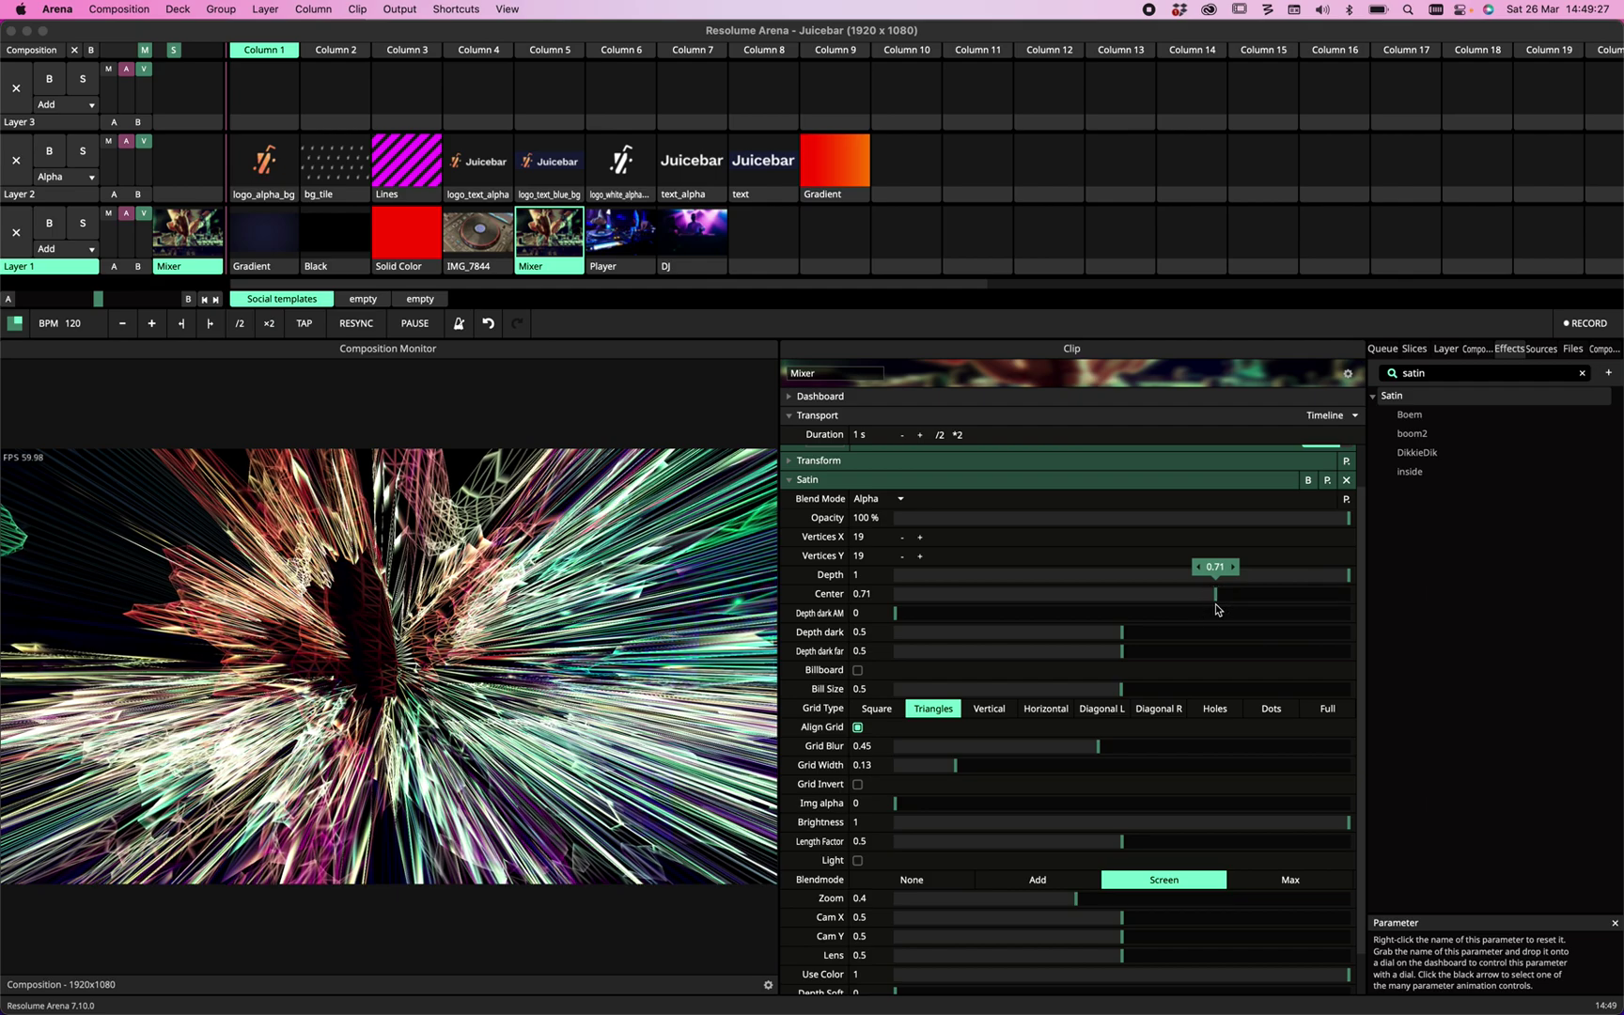
pyautogui.moveTo(1347, 575); pyautogui.dragTo(1310, 603)
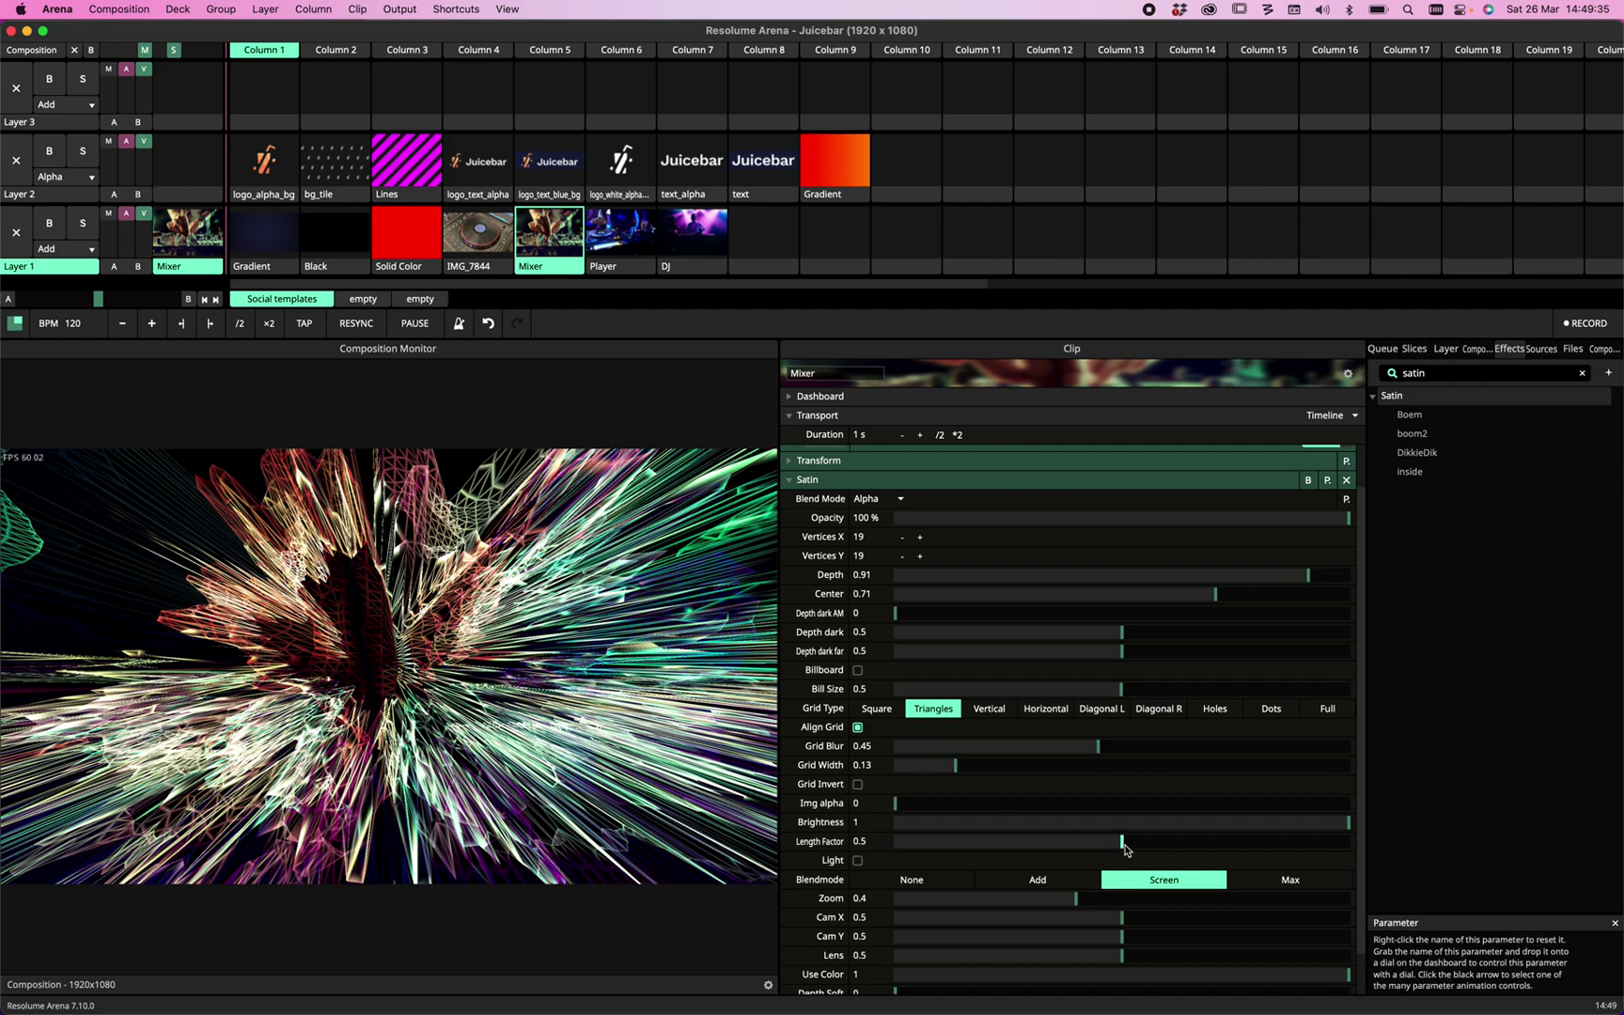
pyautogui.moveTo(1121, 841); pyautogui.dragTo(1447, 843)
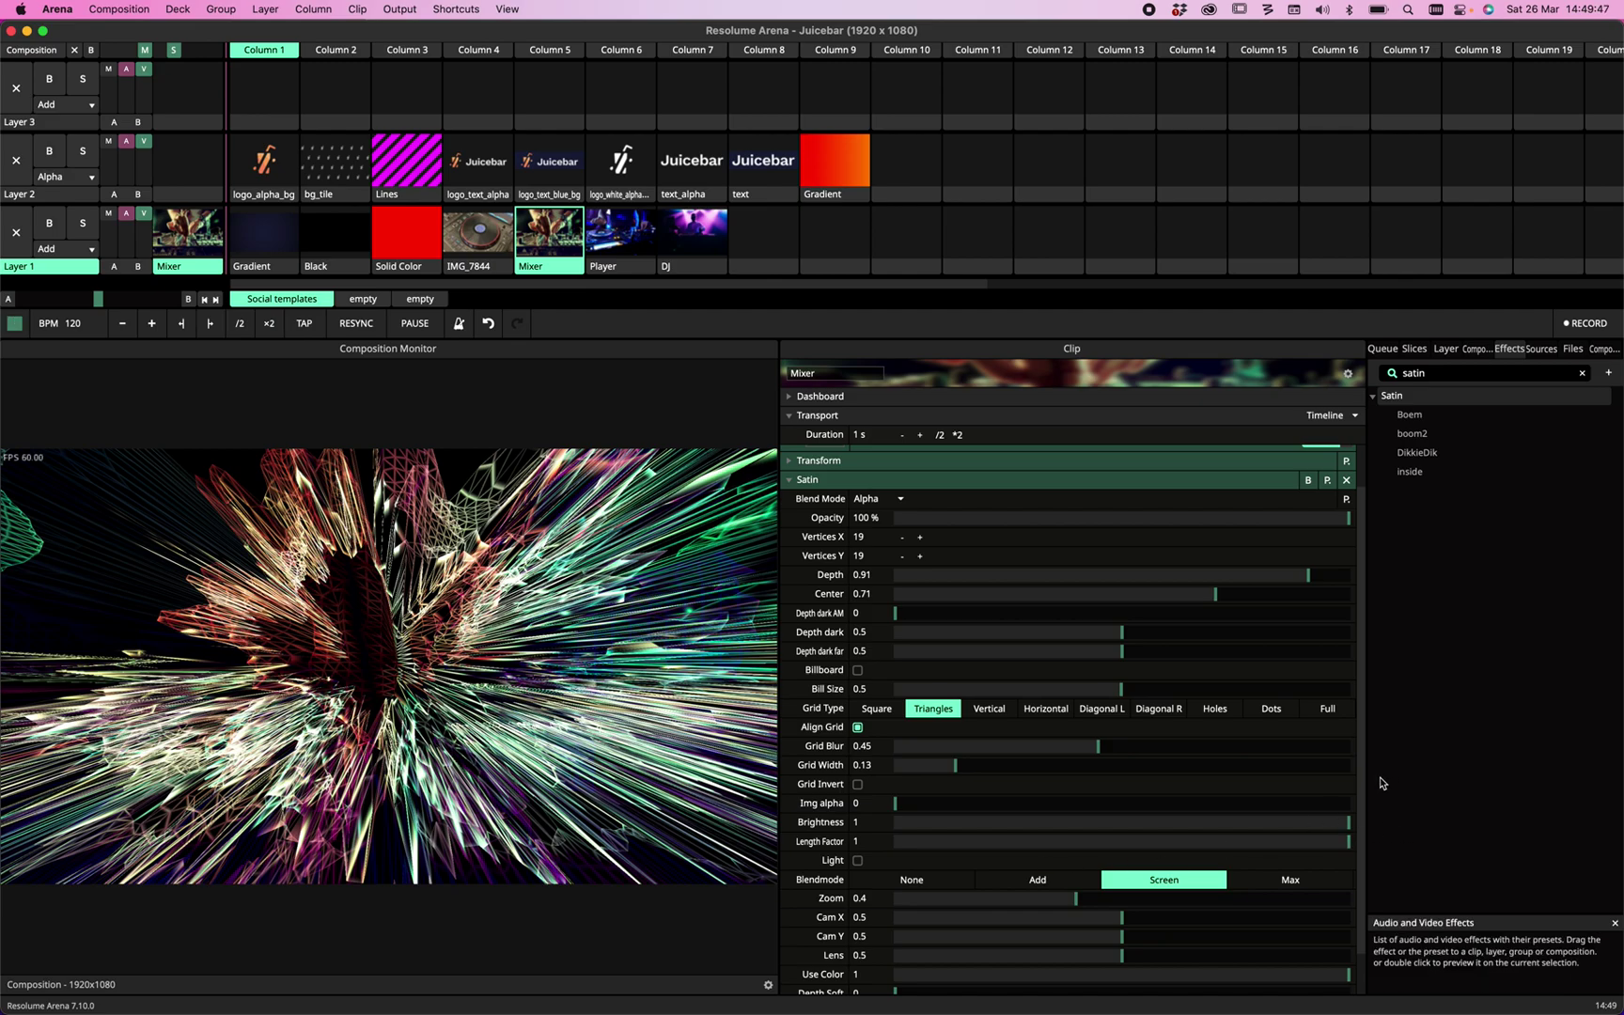
pyautogui.moveTo(1309, 846); pyautogui.dragTo(1140, 846)
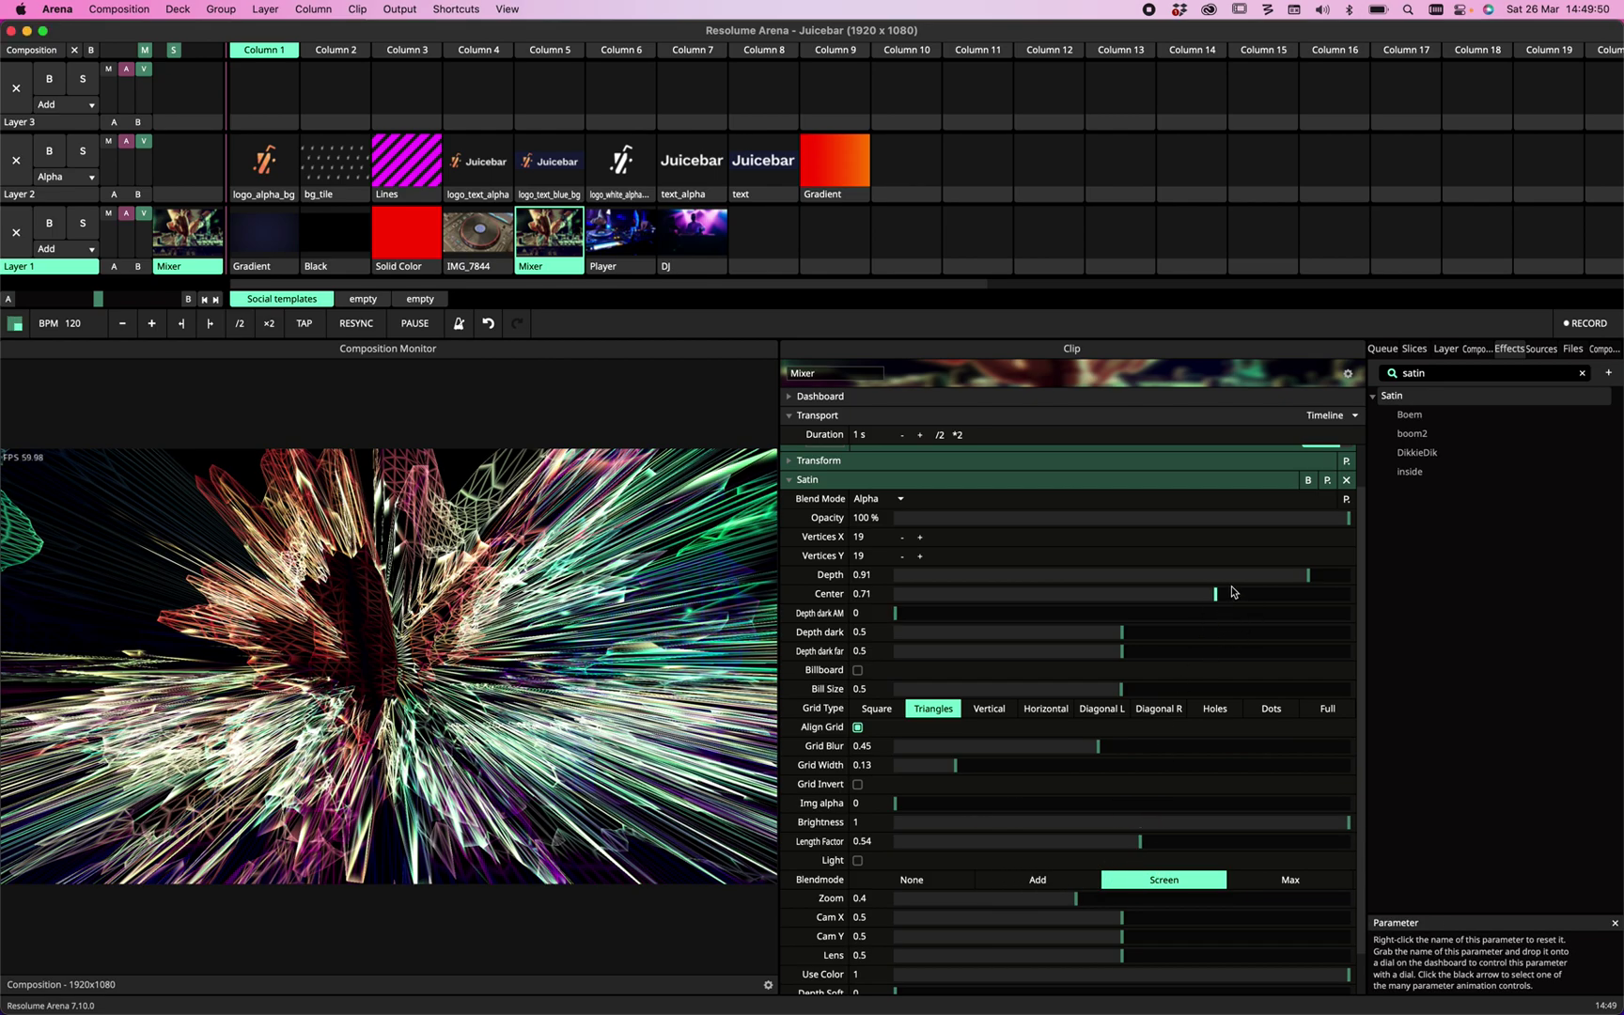
pyautogui.moveTo(1237, 592); pyautogui.dragTo(1282, 584)
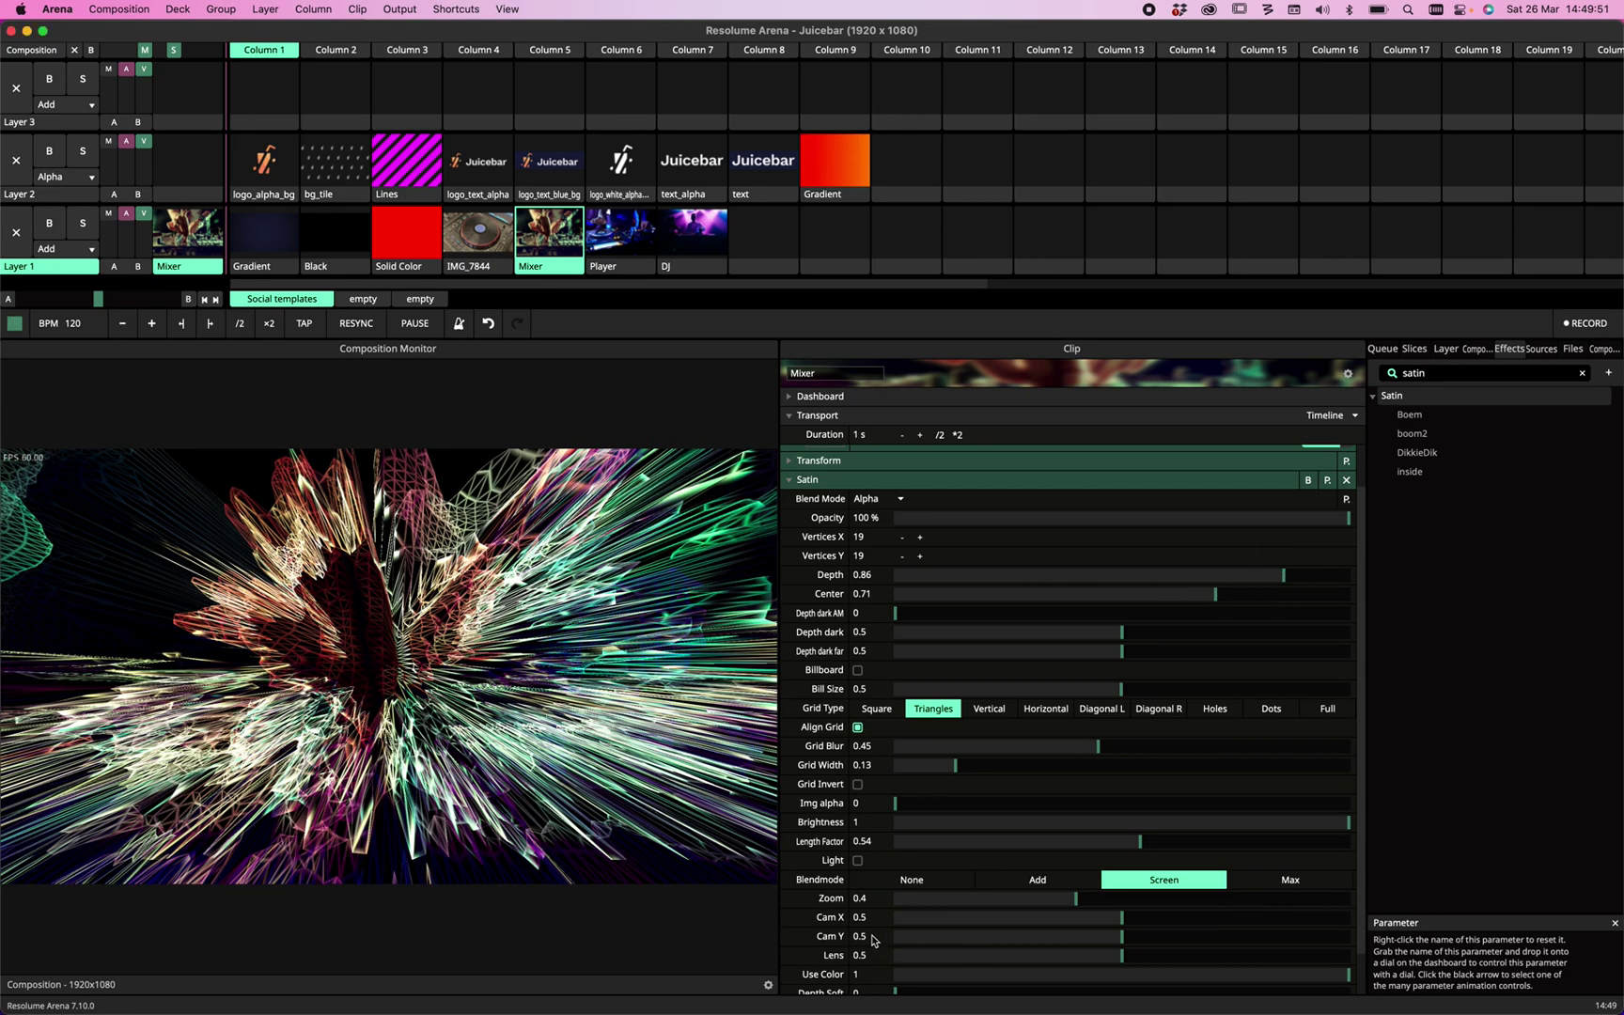
# Toggle Satin's Grid Invert on and off several times, leaving it off.
pyautogui.scroll(-2, 1359, 779)
pyautogui.click(857, 737)
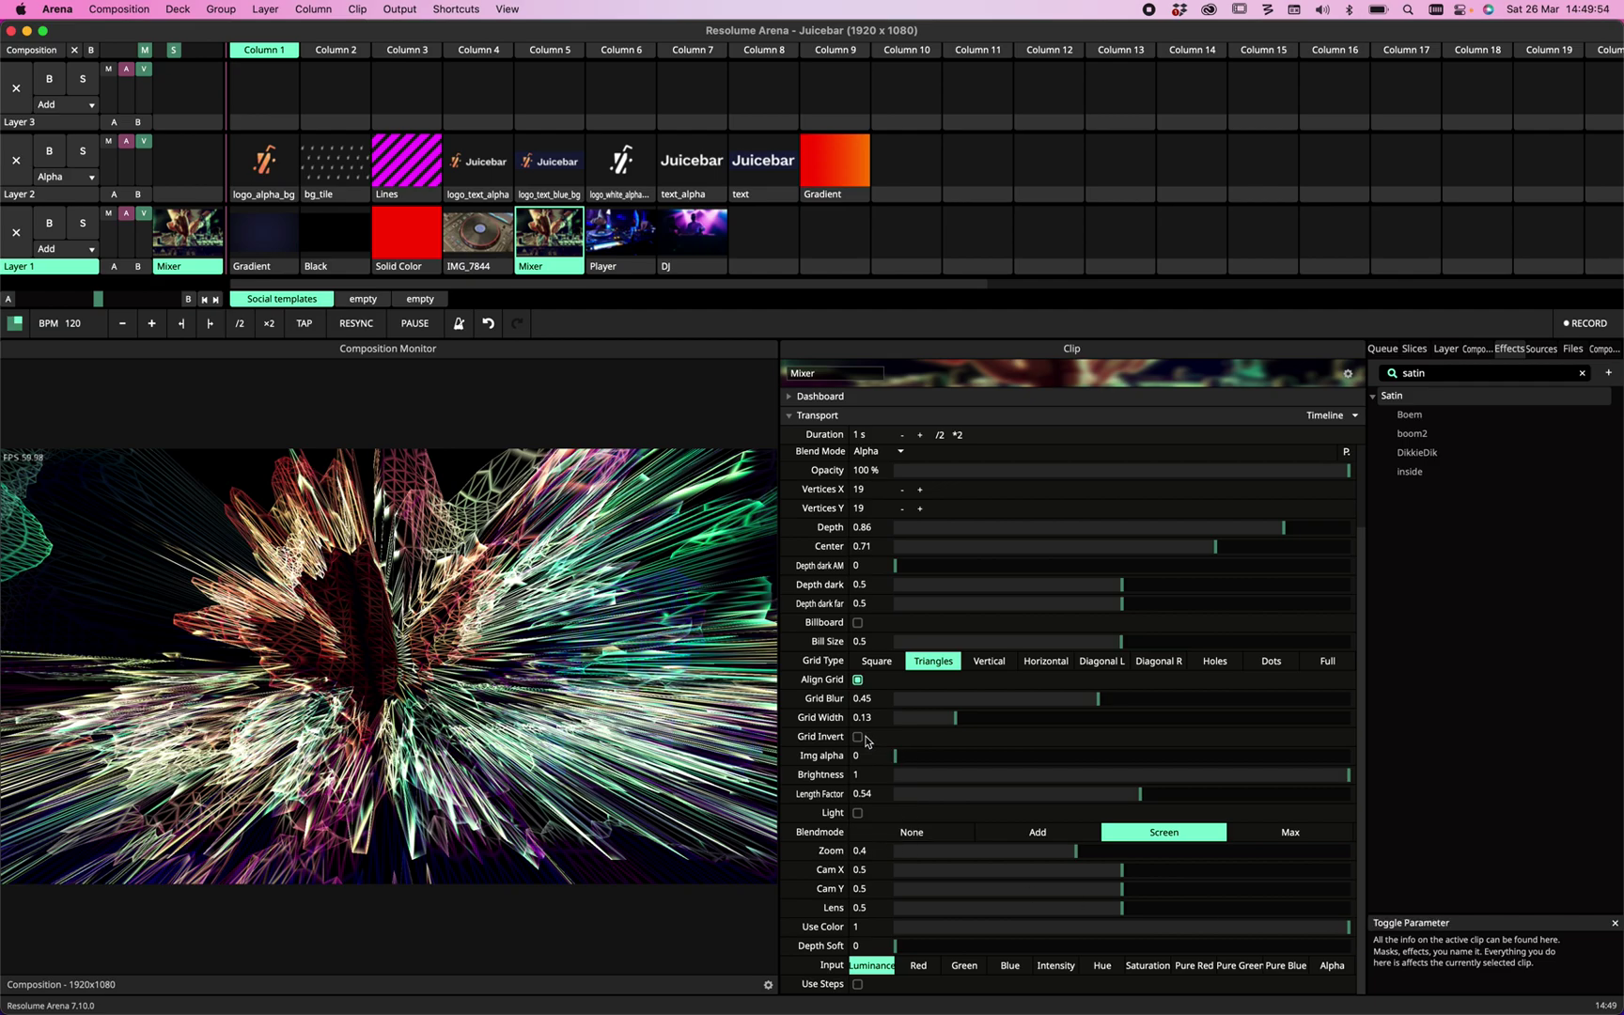
pyautogui.click(856, 739)
pyautogui.click(858, 740)
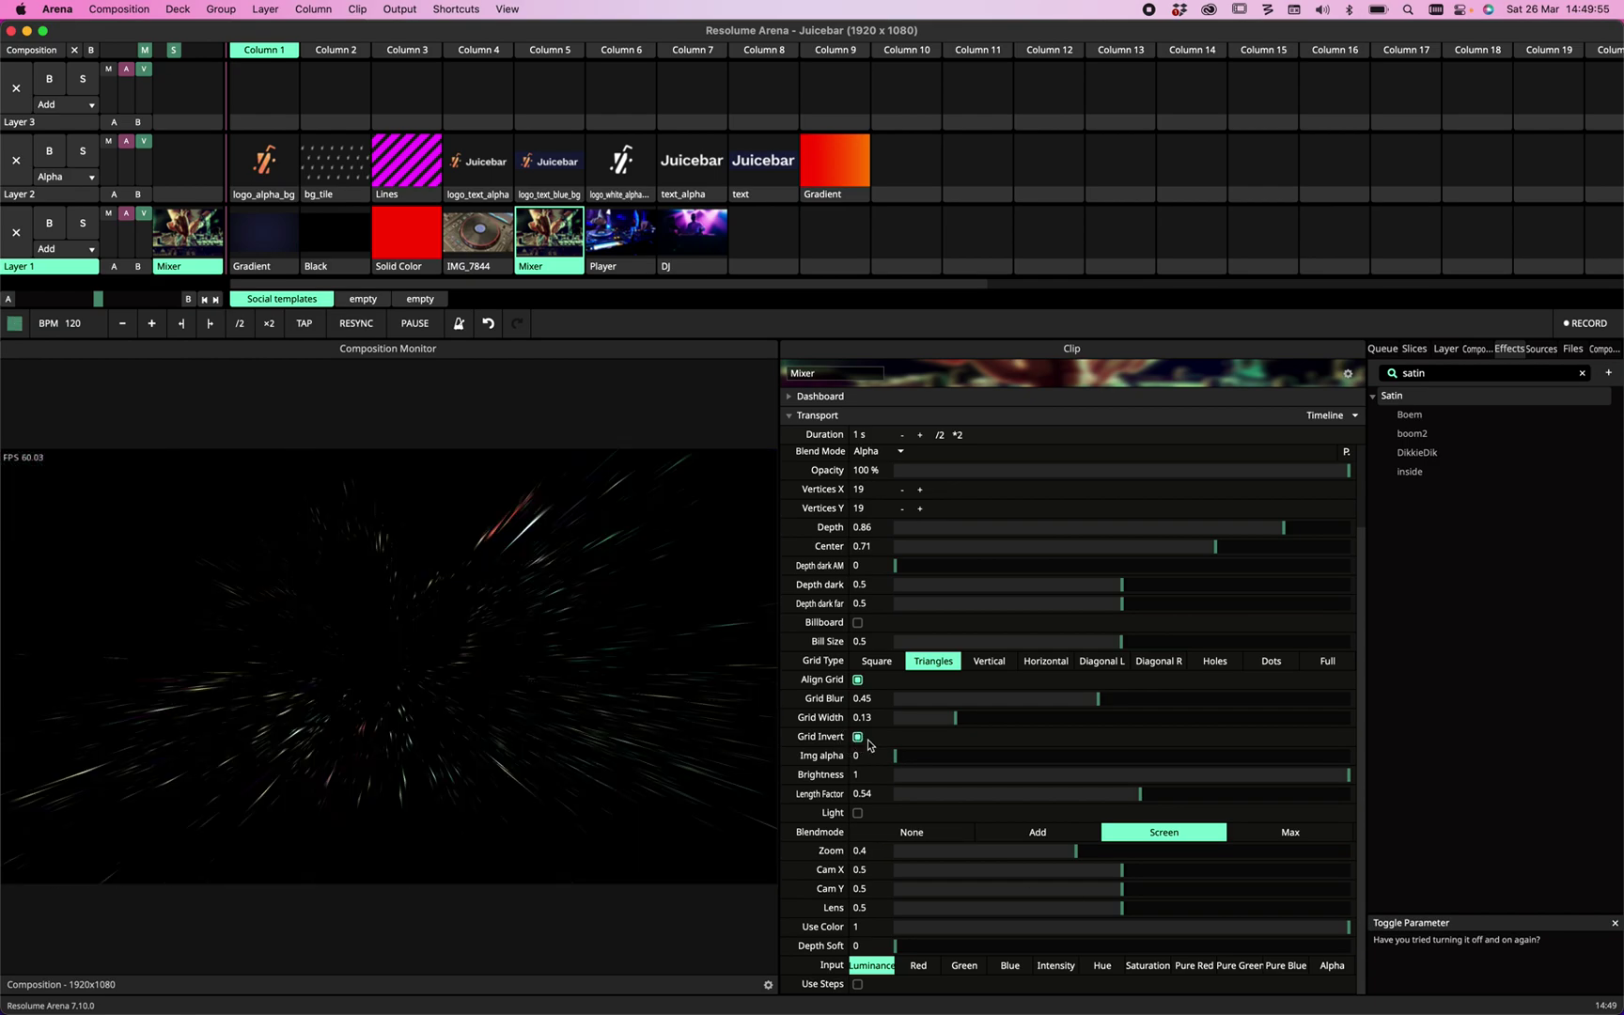
pyautogui.click(859, 741)
pyautogui.click(859, 741)
pyautogui.click(858, 740)
# Switch on Satin's Light with Light Size 0.3 and Light Pos animating over 4 beats.
pyautogui.click(858, 814)
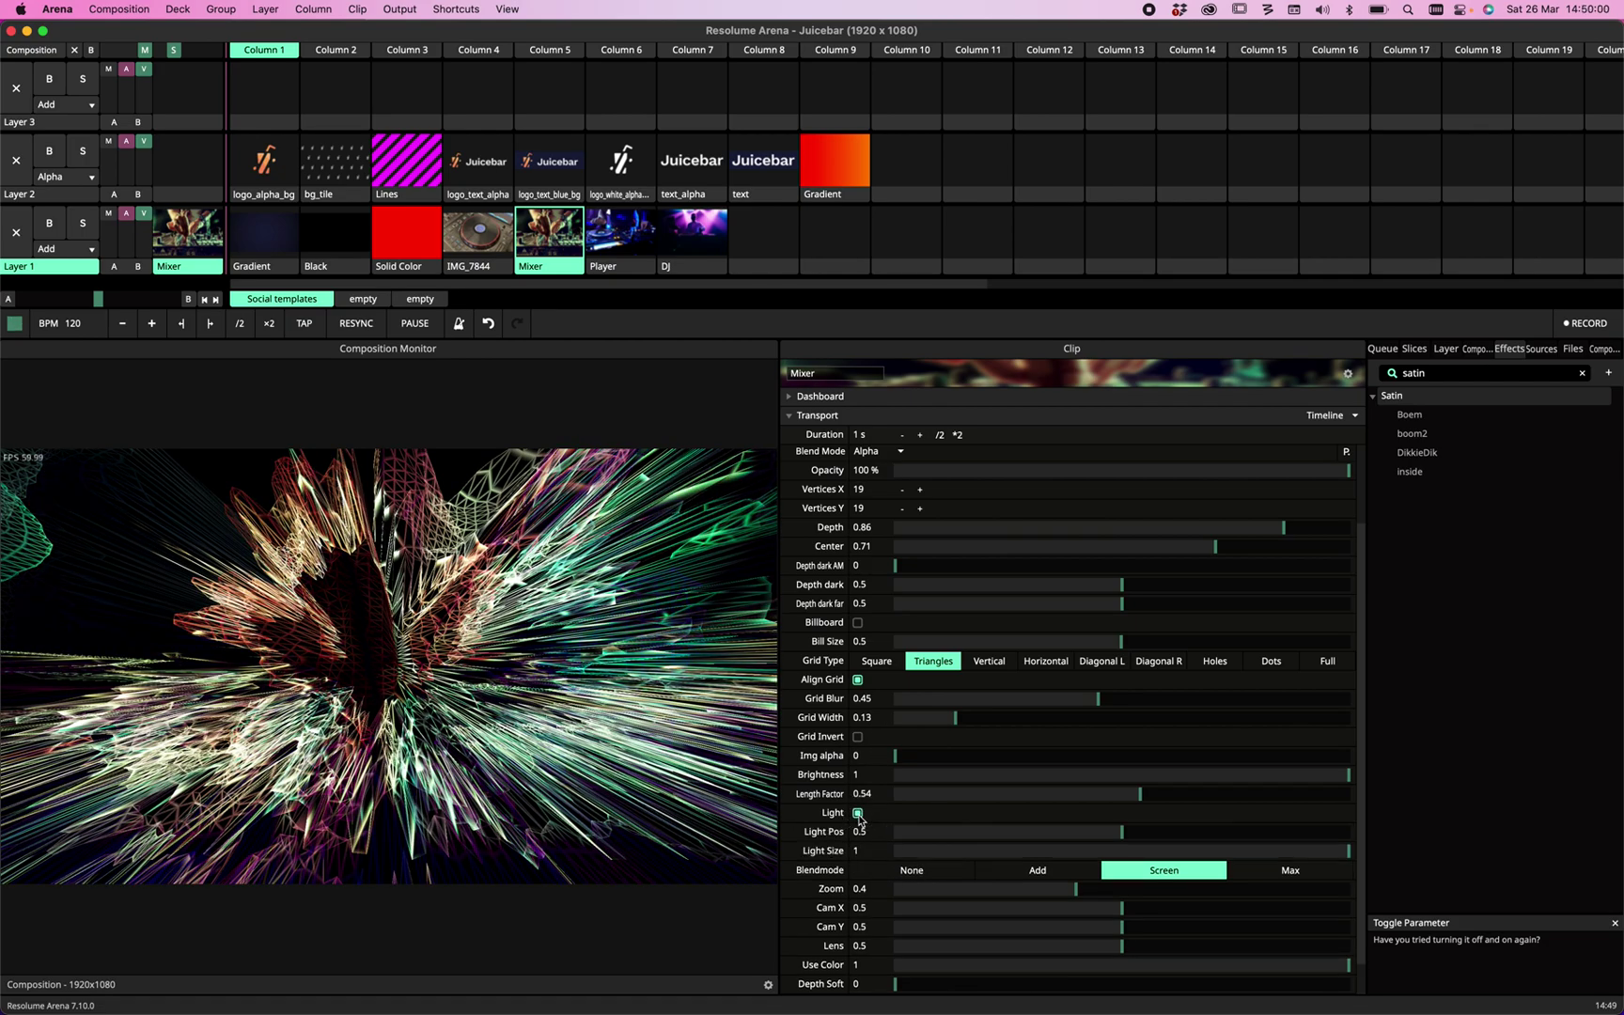
pyautogui.scroll(-1, 939, 808)
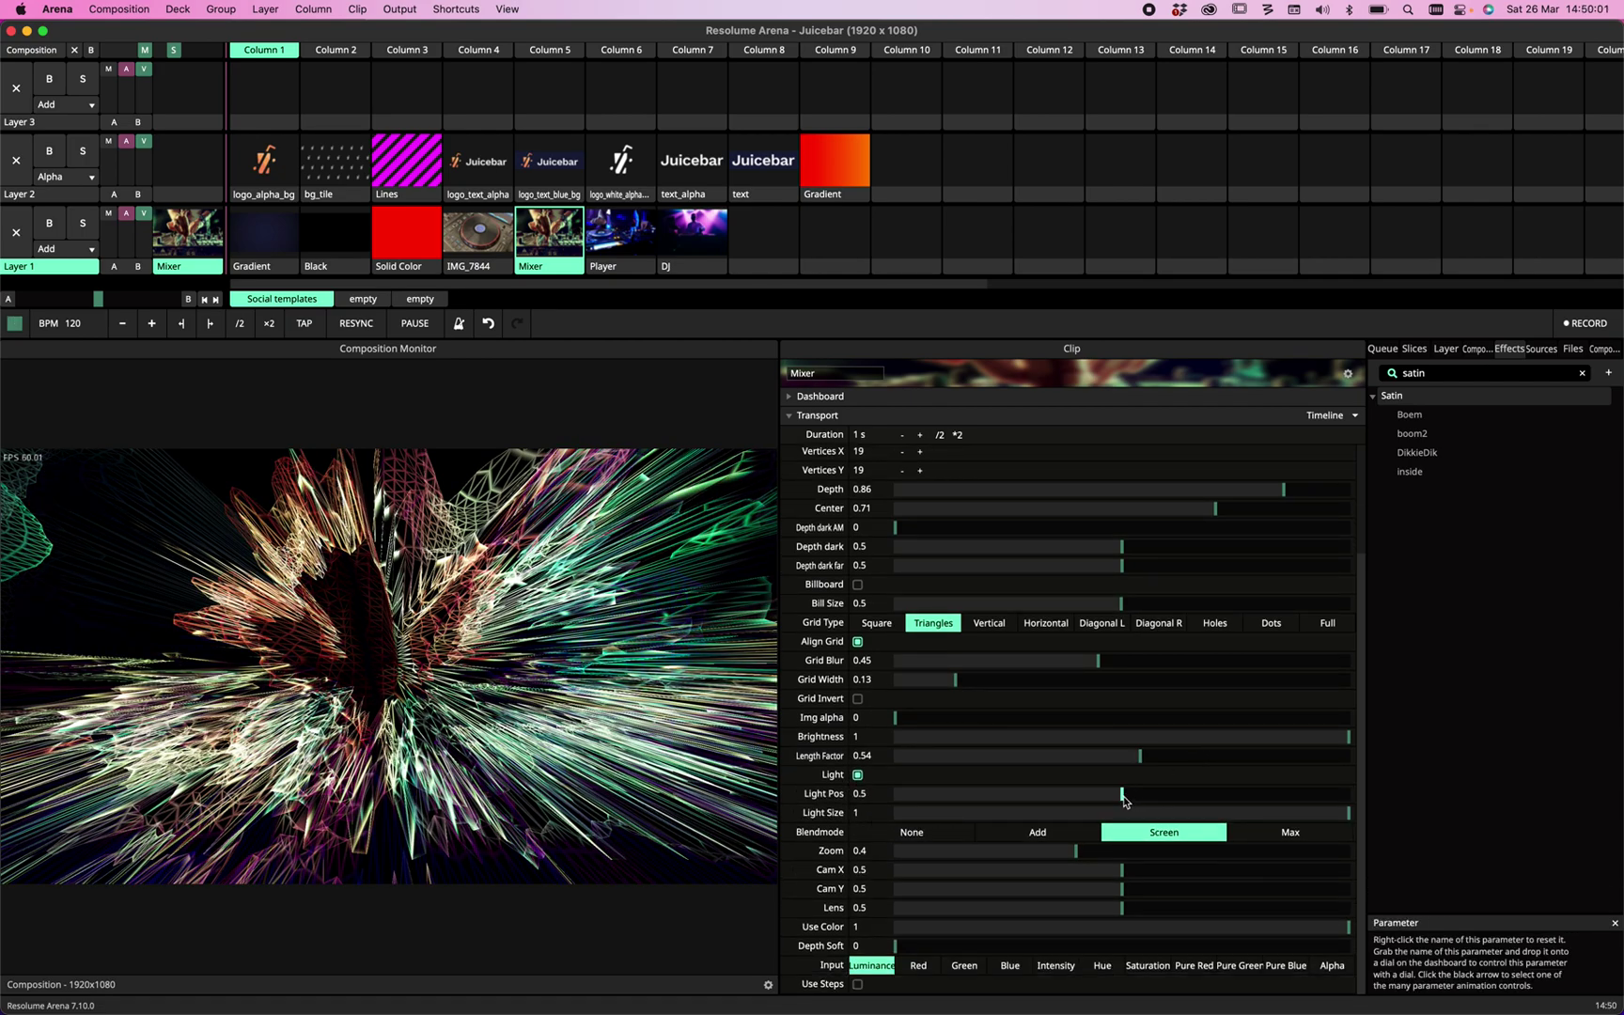
pyautogui.moveTo(1124, 799); pyautogui.dragTo(993, 810)
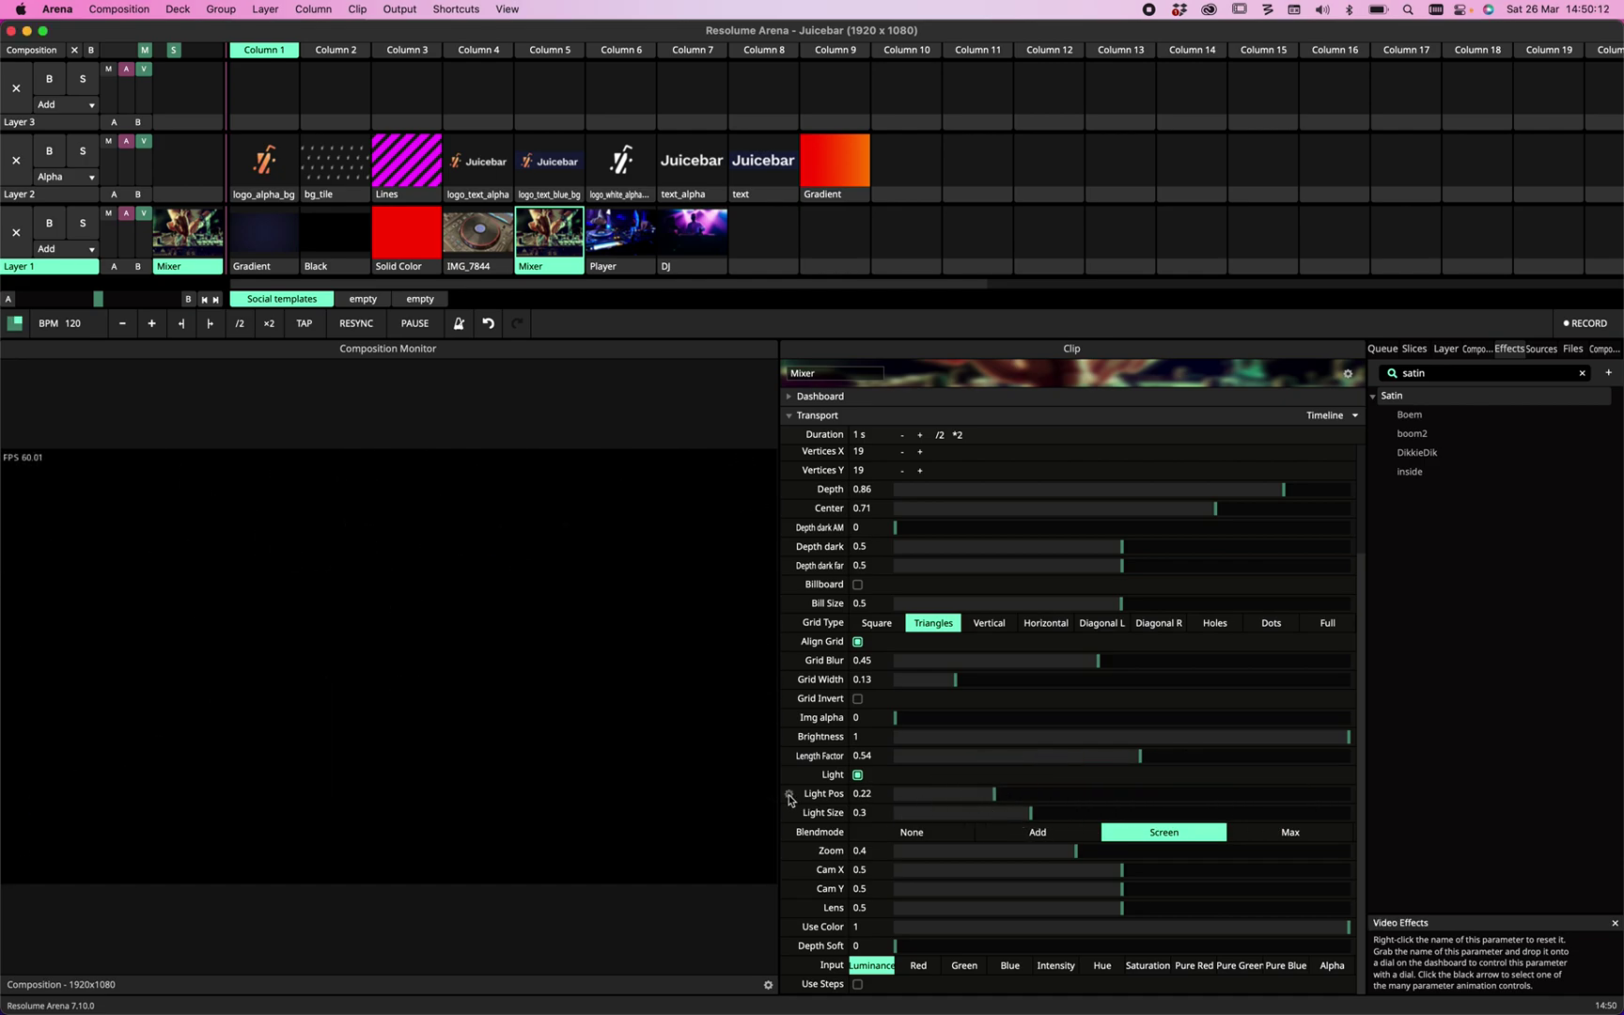
pyautogui.click(790, 795)
# Sync the Light Pos animation to BPM at one beat, then stop animating it.
pyautogui.click(831, 640)
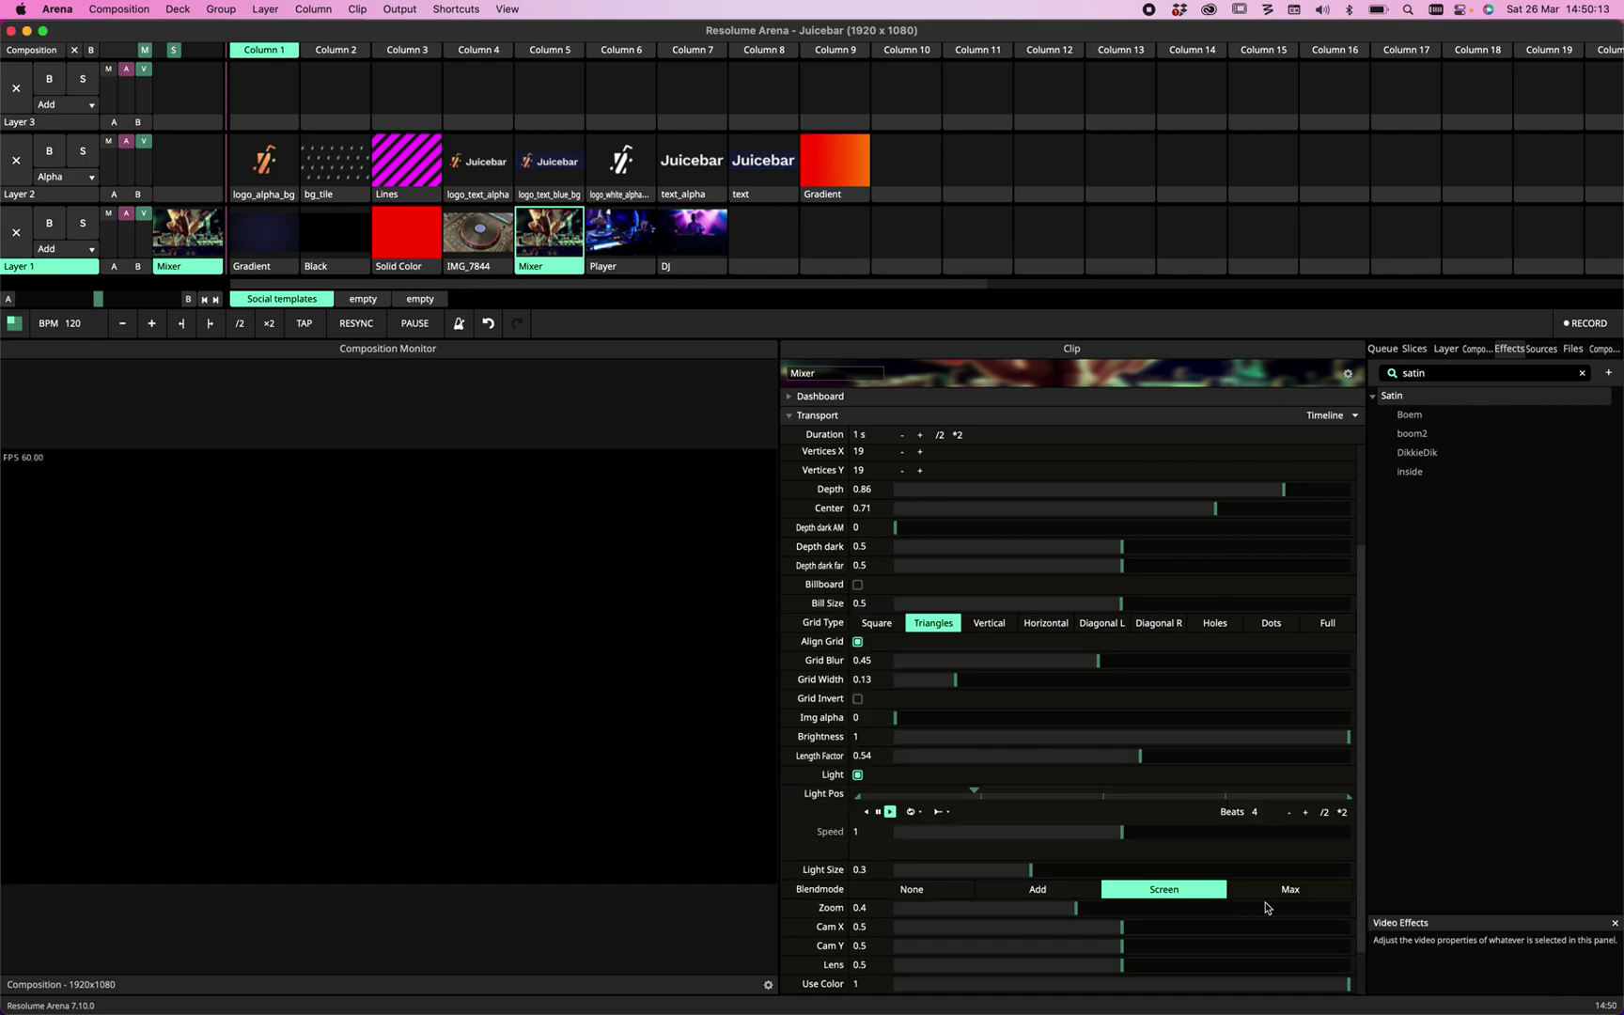
pyautogui.click(1327, 813)
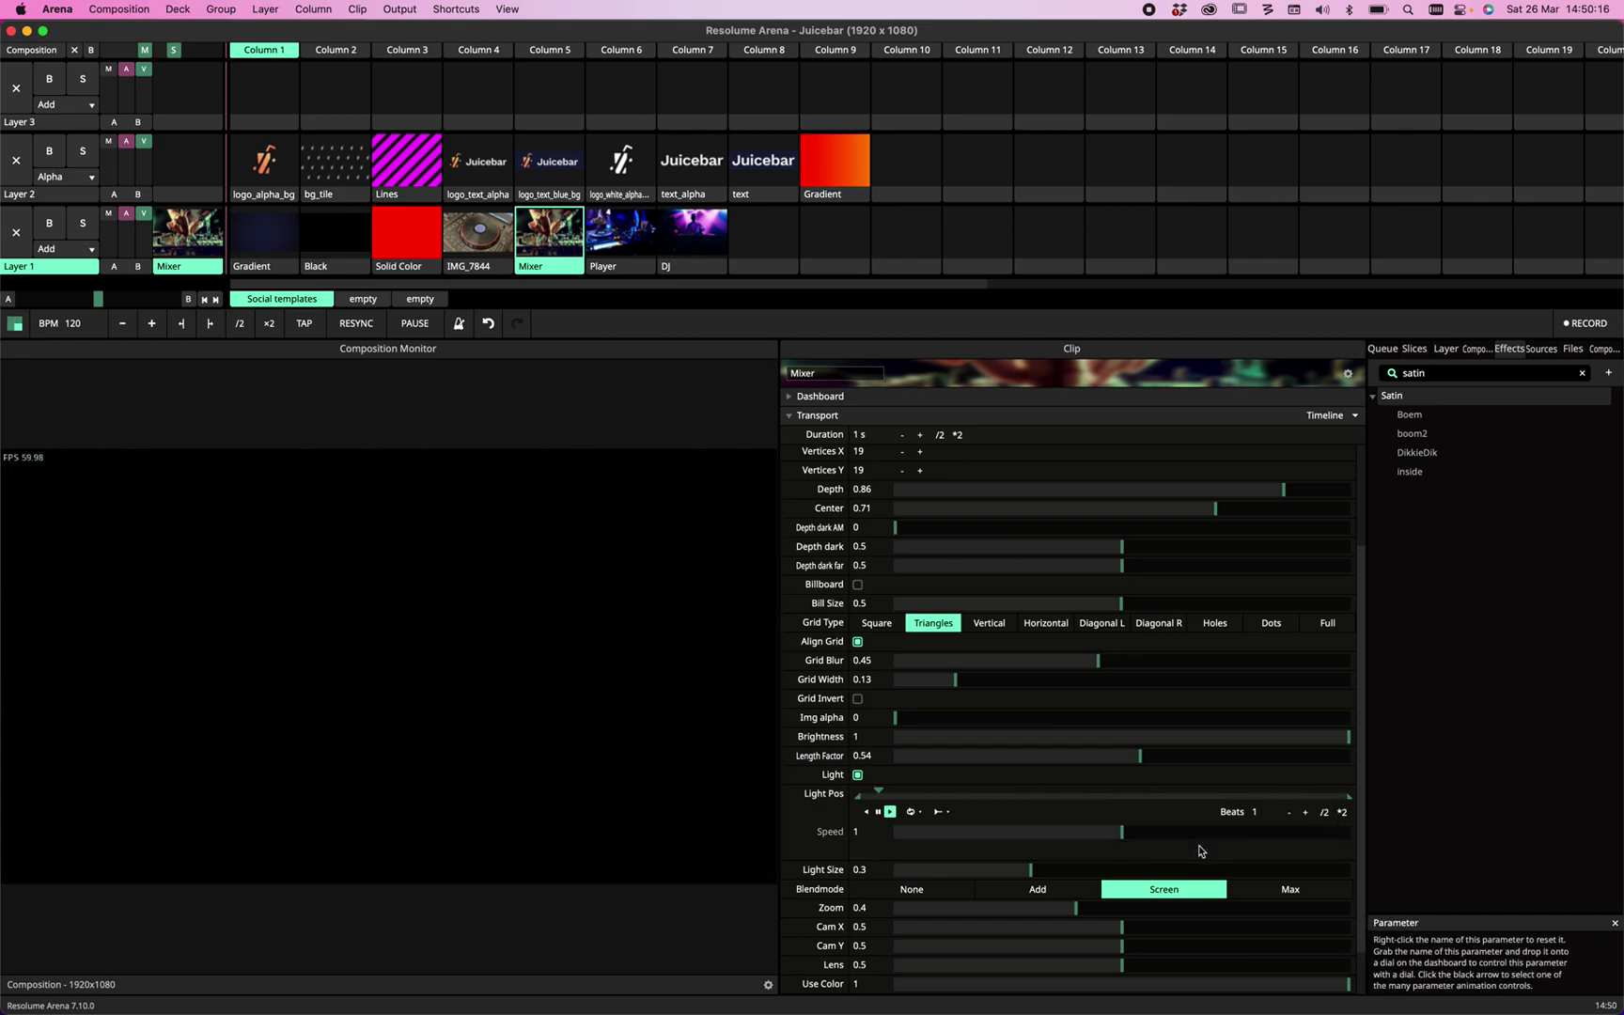
pyautogui.click(797, 800)
pyautogui.click(790, 812)
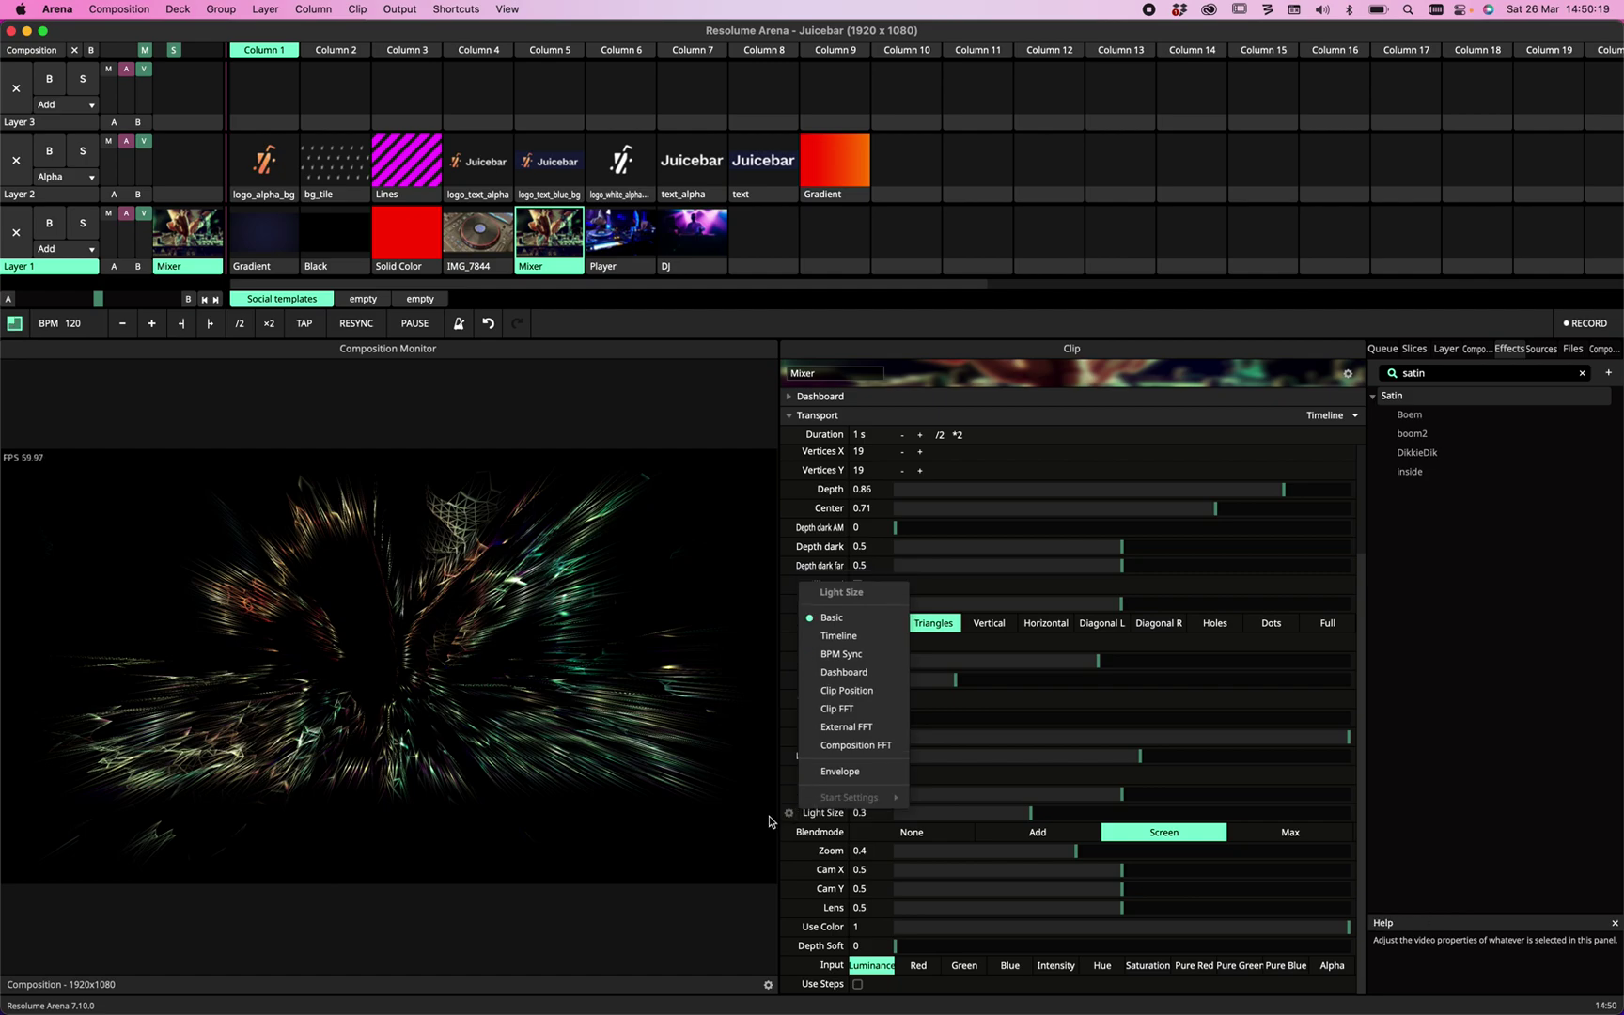
pyautogui.click(816, 849)
# Switch off Satin's Light, raise Depth to 1 and Center to 0.76, then try Add, Screen and Max blending.
pyautogui.click(933, 832)
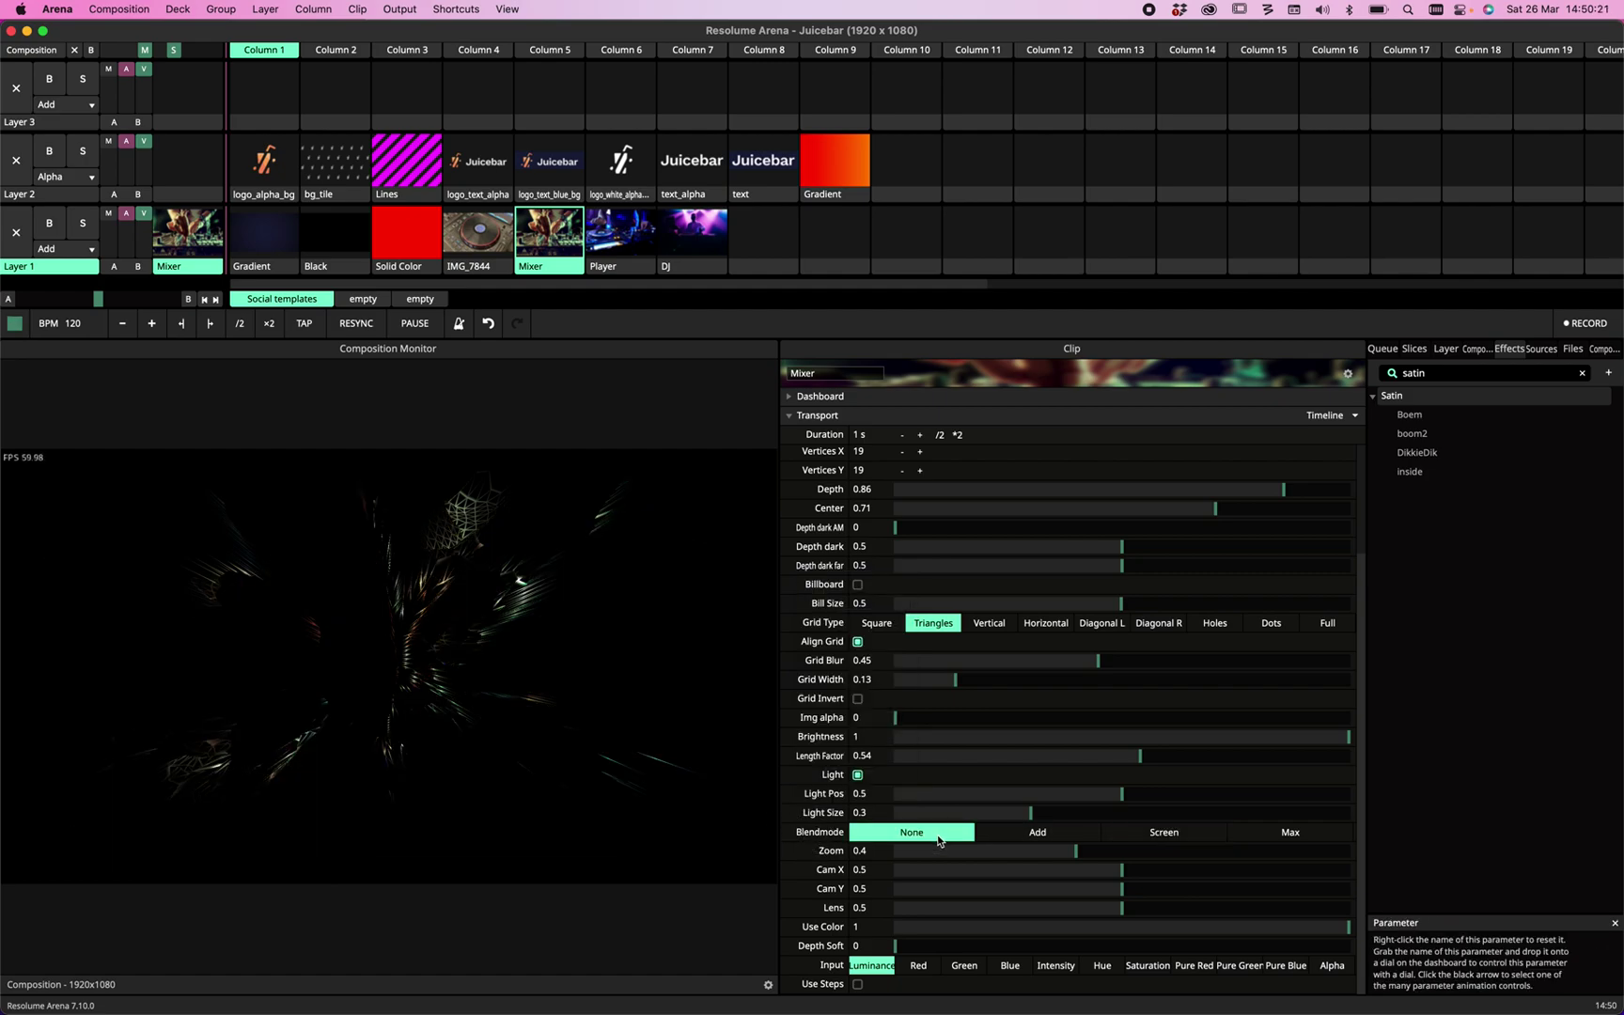
pyautogui.click(857, 774)
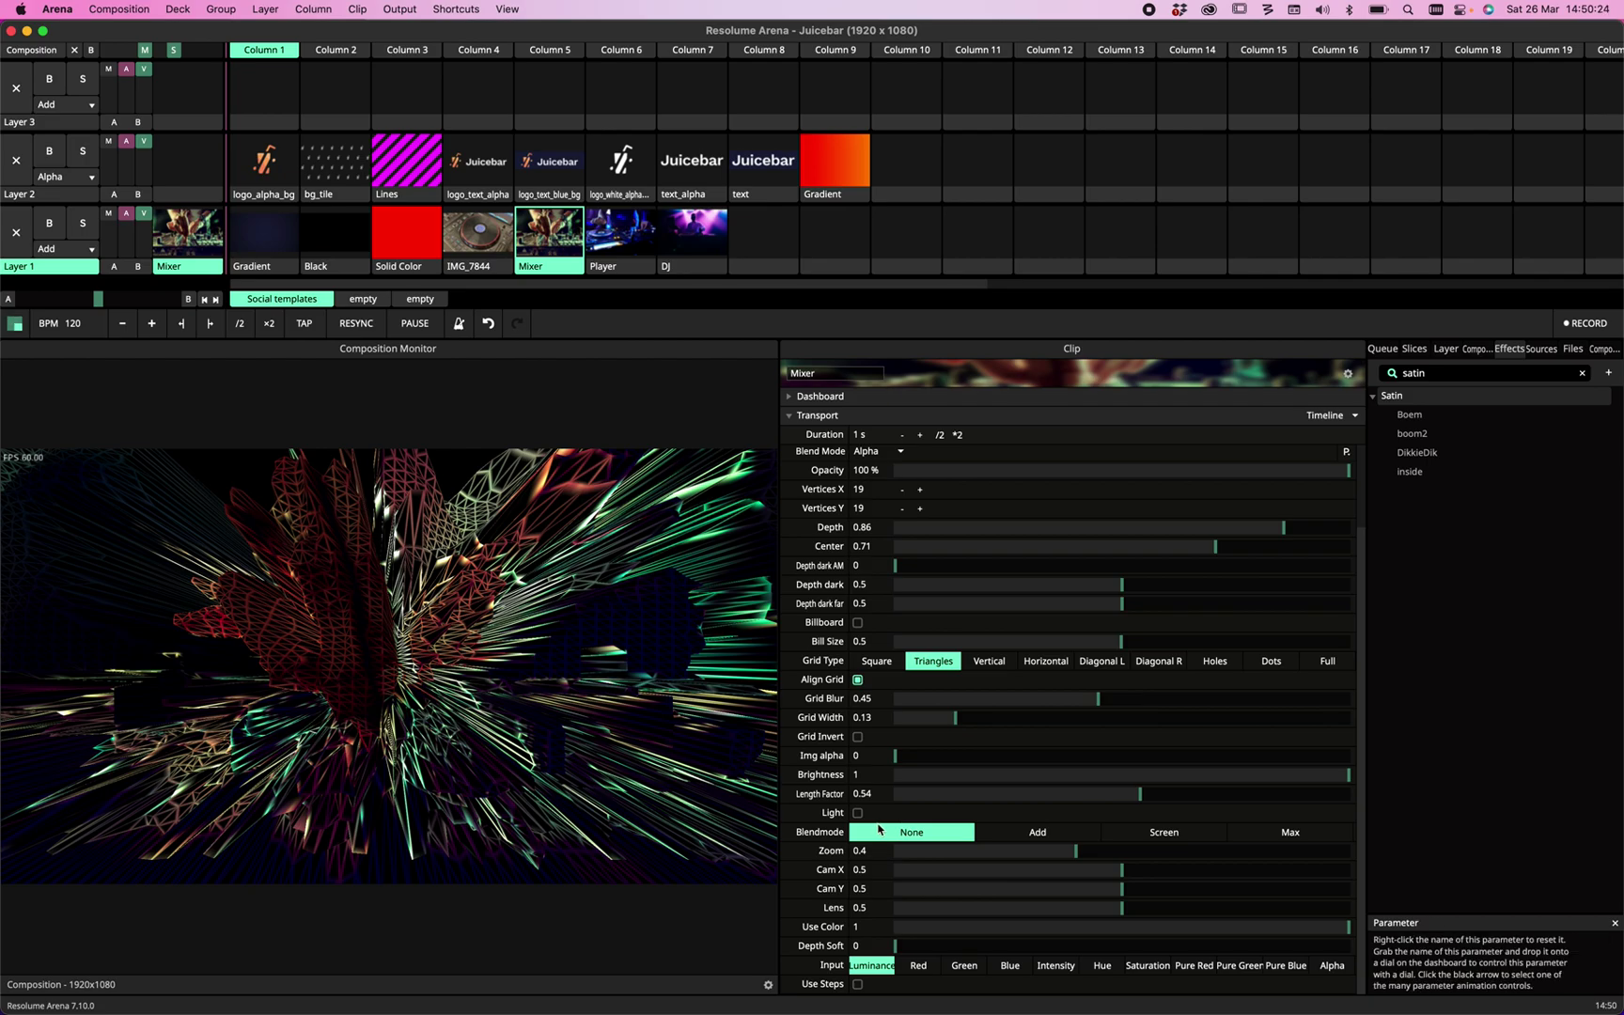
pyautogui.moveTo(1215, 556); pyautogui.dragTo(1438, 520)
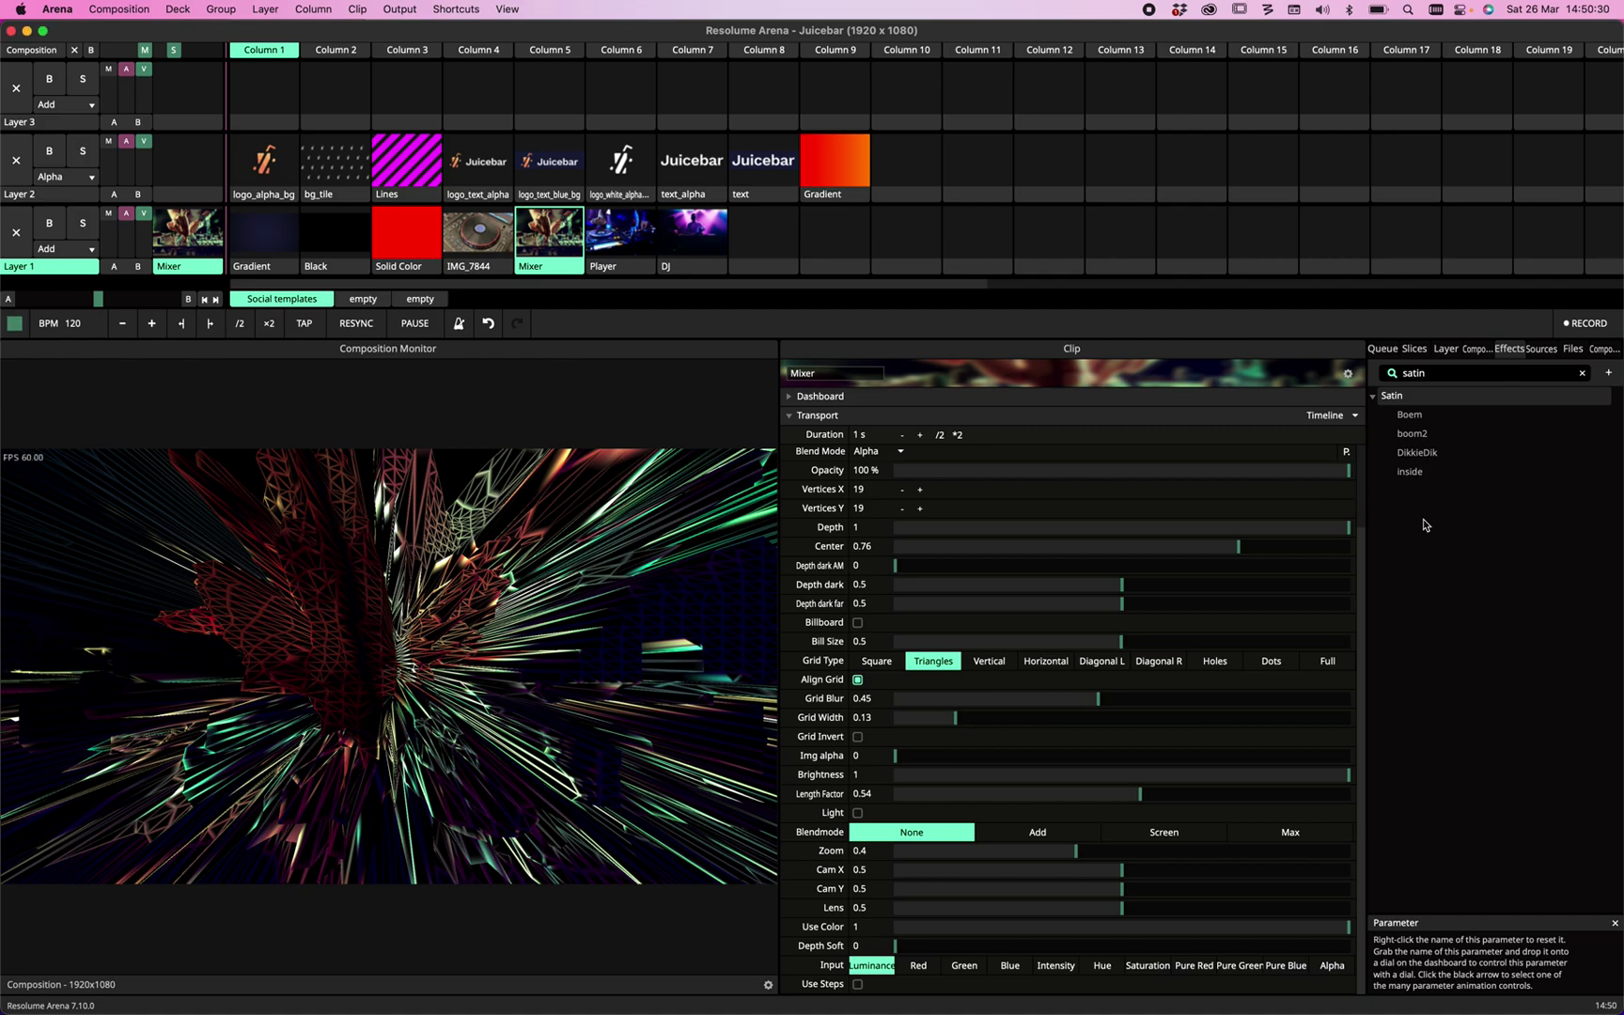
pyautogui.click(1010, 835)
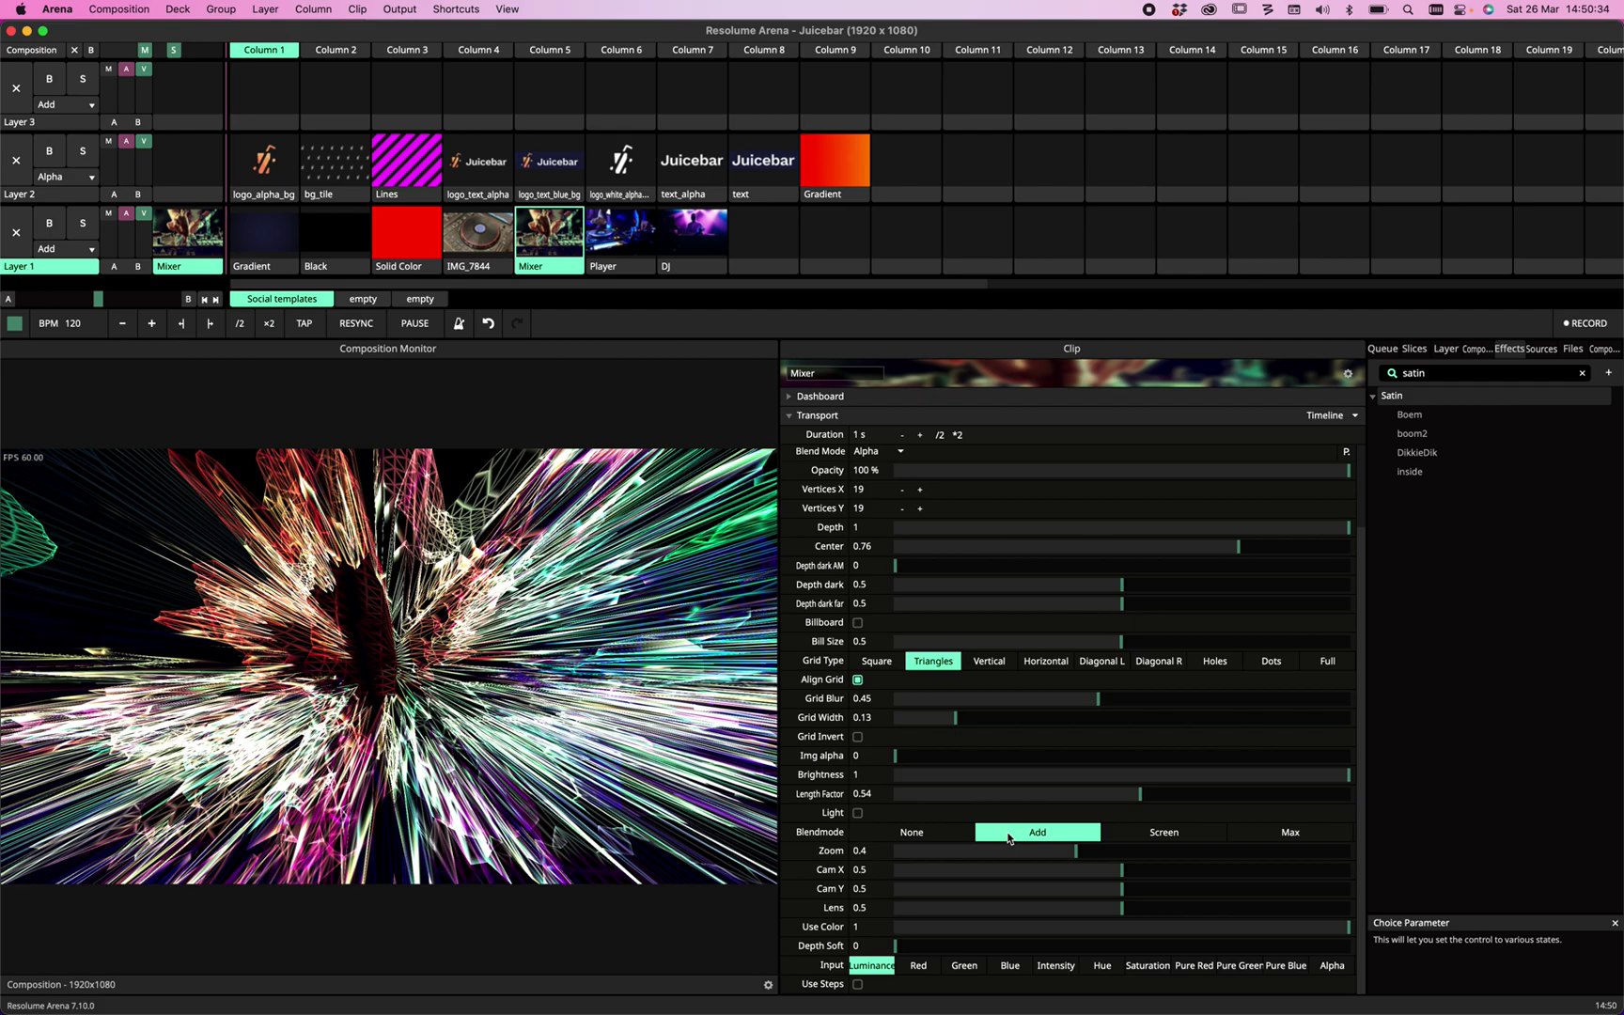
pyautogui.click(1172, 839)
pyautogui.click(1252, 841)
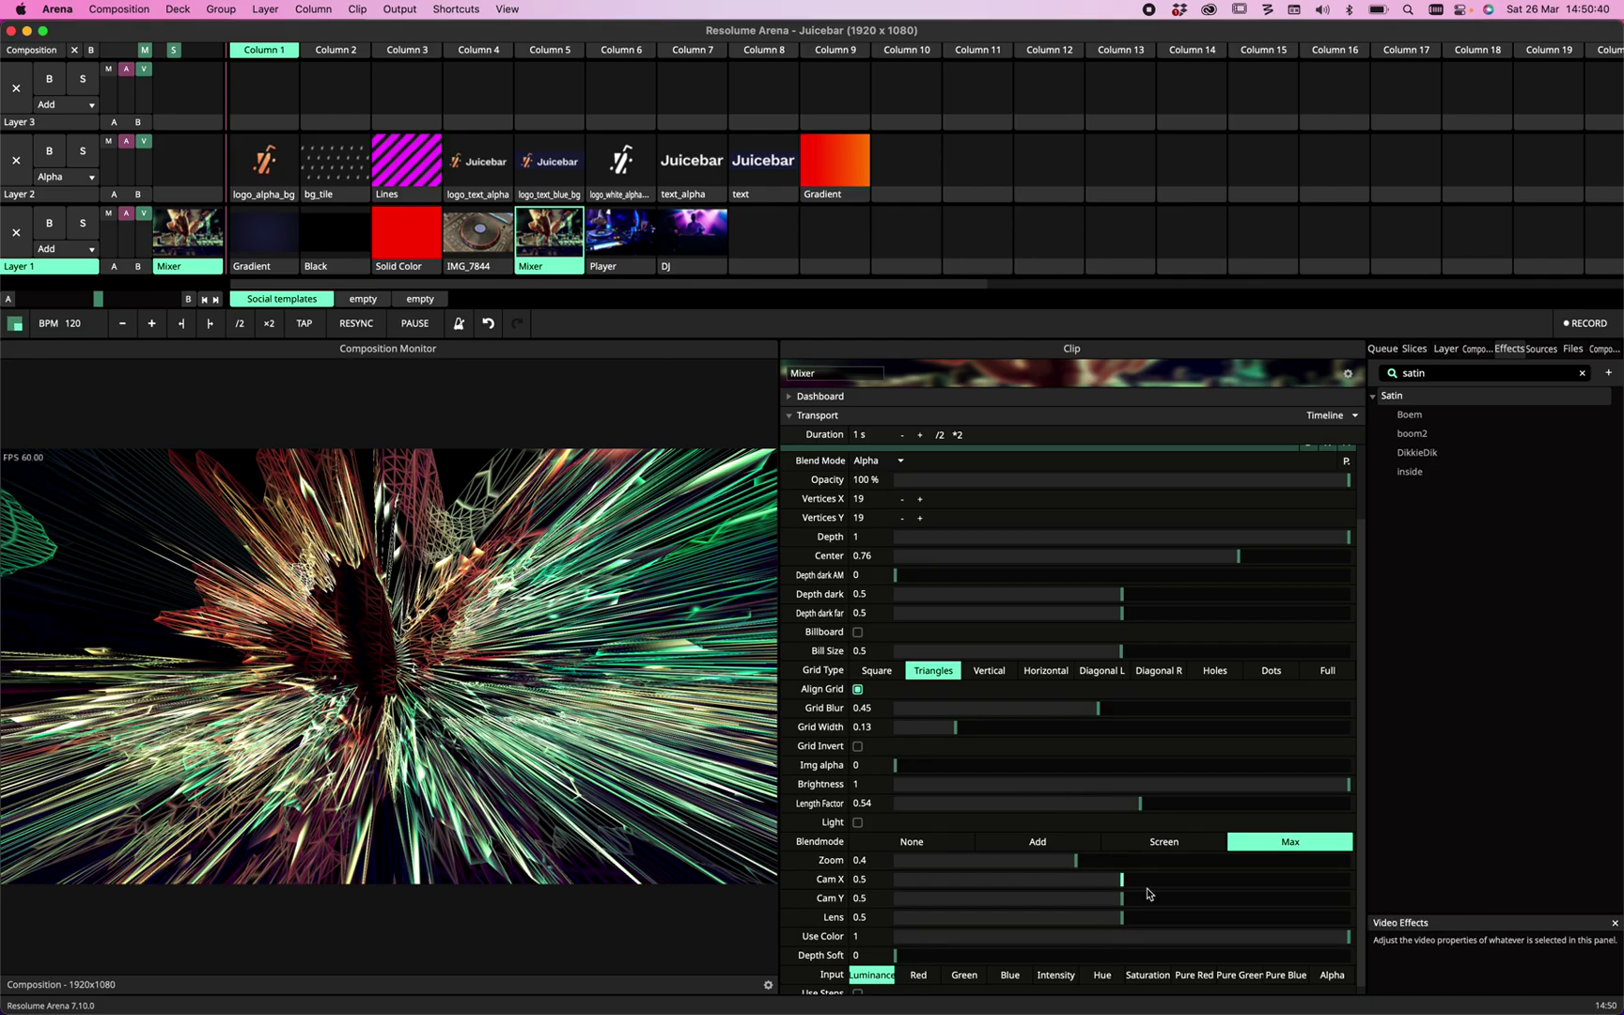
# Try shifting Satin's Cam X, Cam Y and Lens, then reset Cam X and Cam Y to 0.5.
pyautogui.moveTo(1135, 890); pyautogui.dragTo(1199, 907)
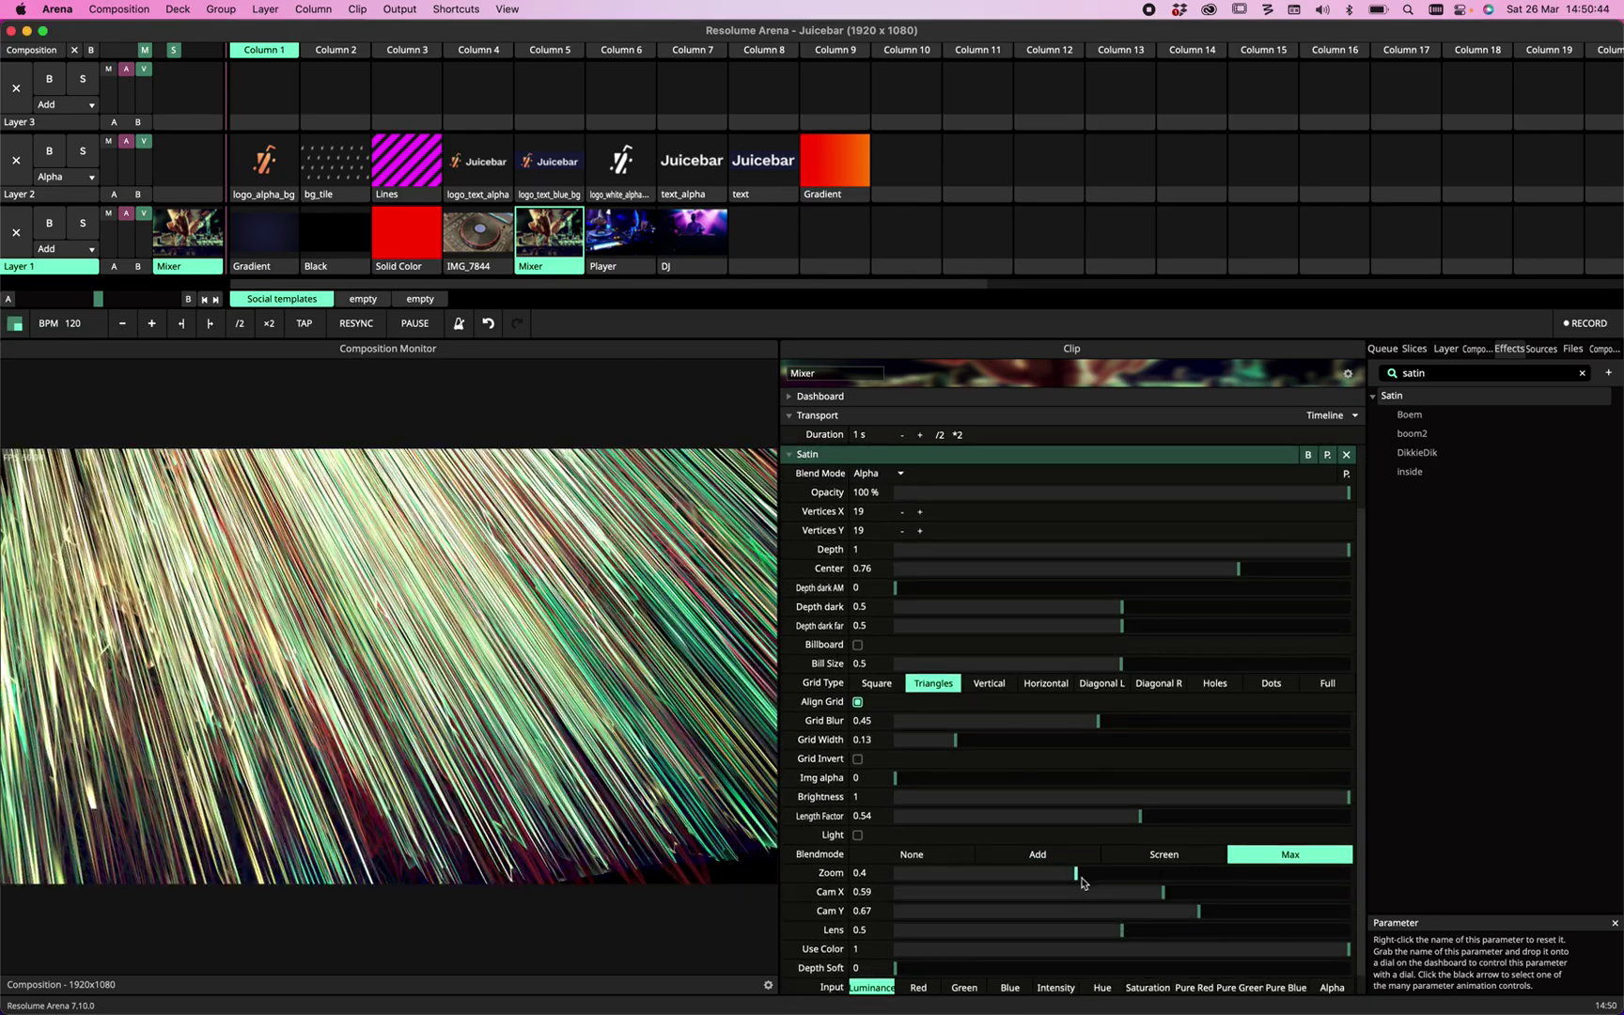
pyautogui.moveTo(1075, 873); pyautogui.dragTo(1125, 936)
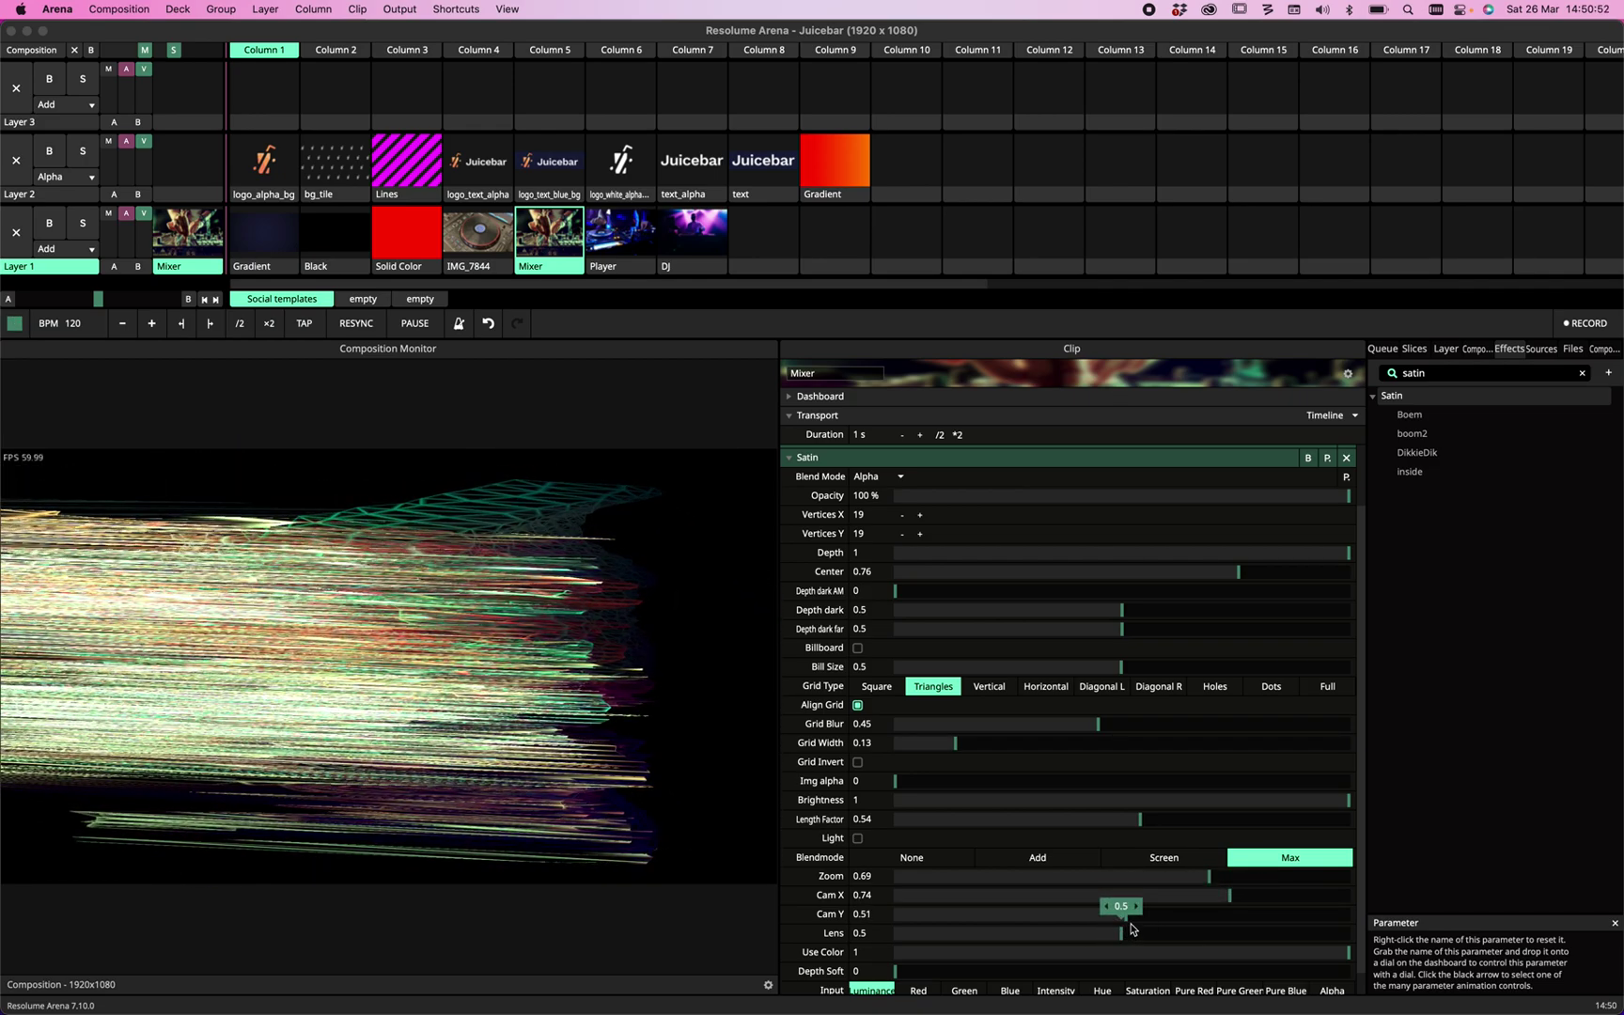
pyautogui.moveTo(1126, 941)
pyautogui.mouseDown()
pyautogui.moveTo(1348, 907)
pyautogui.moveTo(1150, 943)
pyautogui.mouseUp()
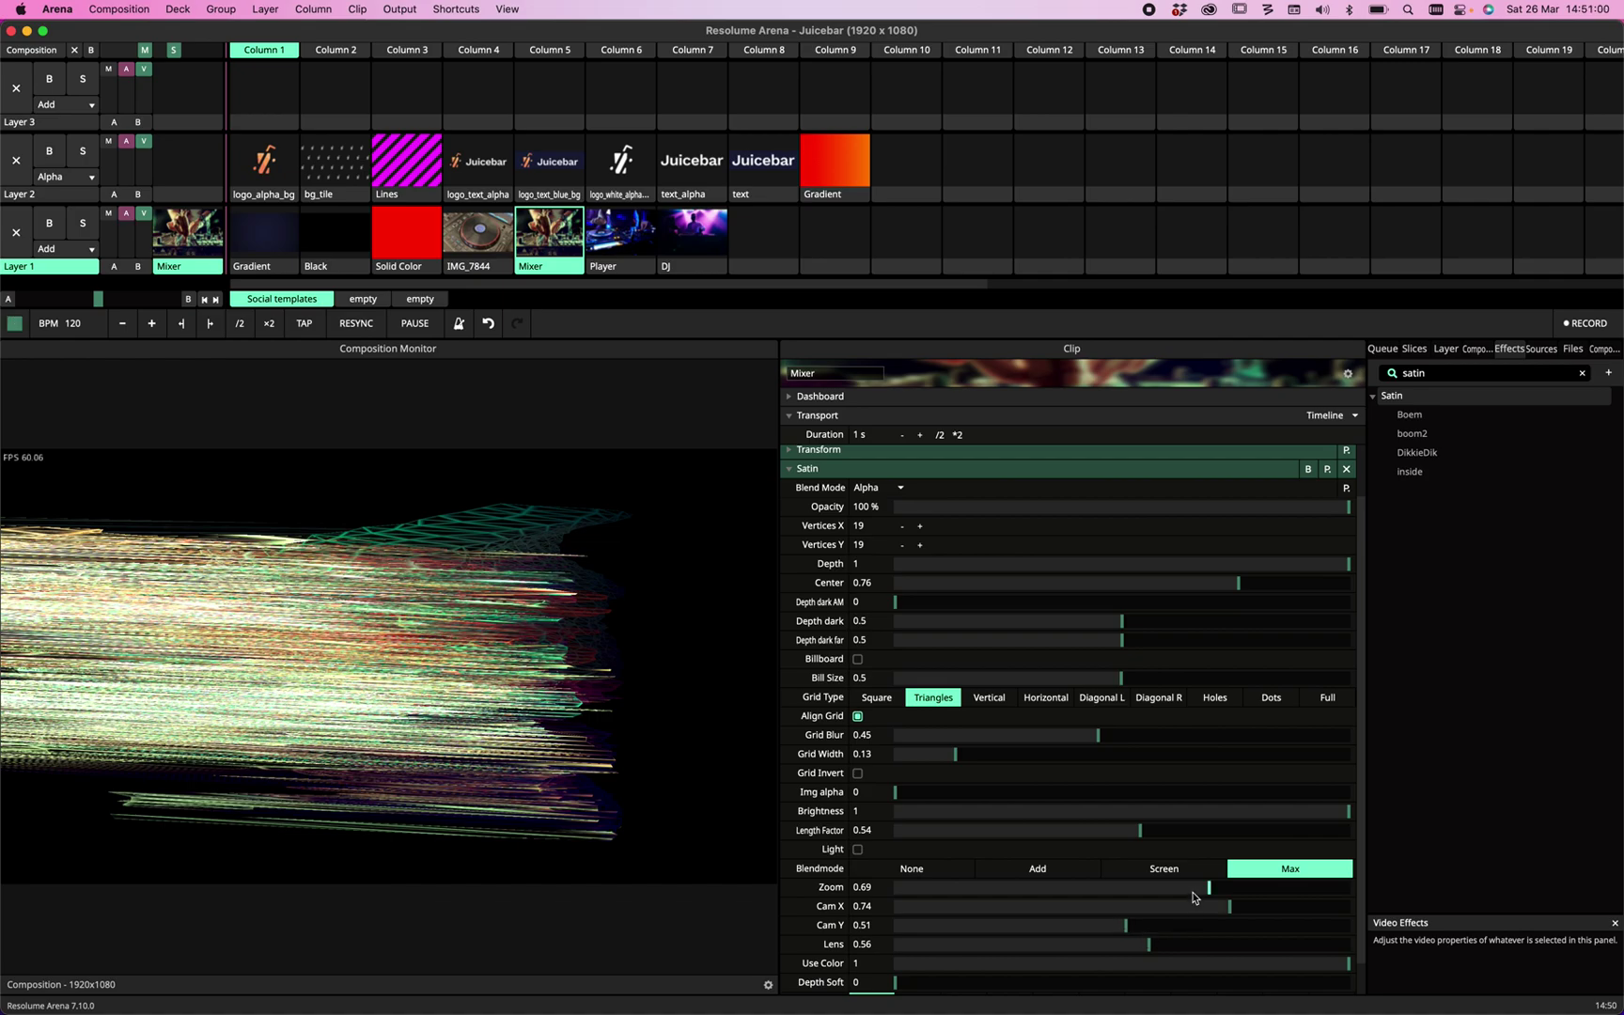
pyautogui.doubleClick(1181, 906)
pyautogui.doubleClick(1146, 926)
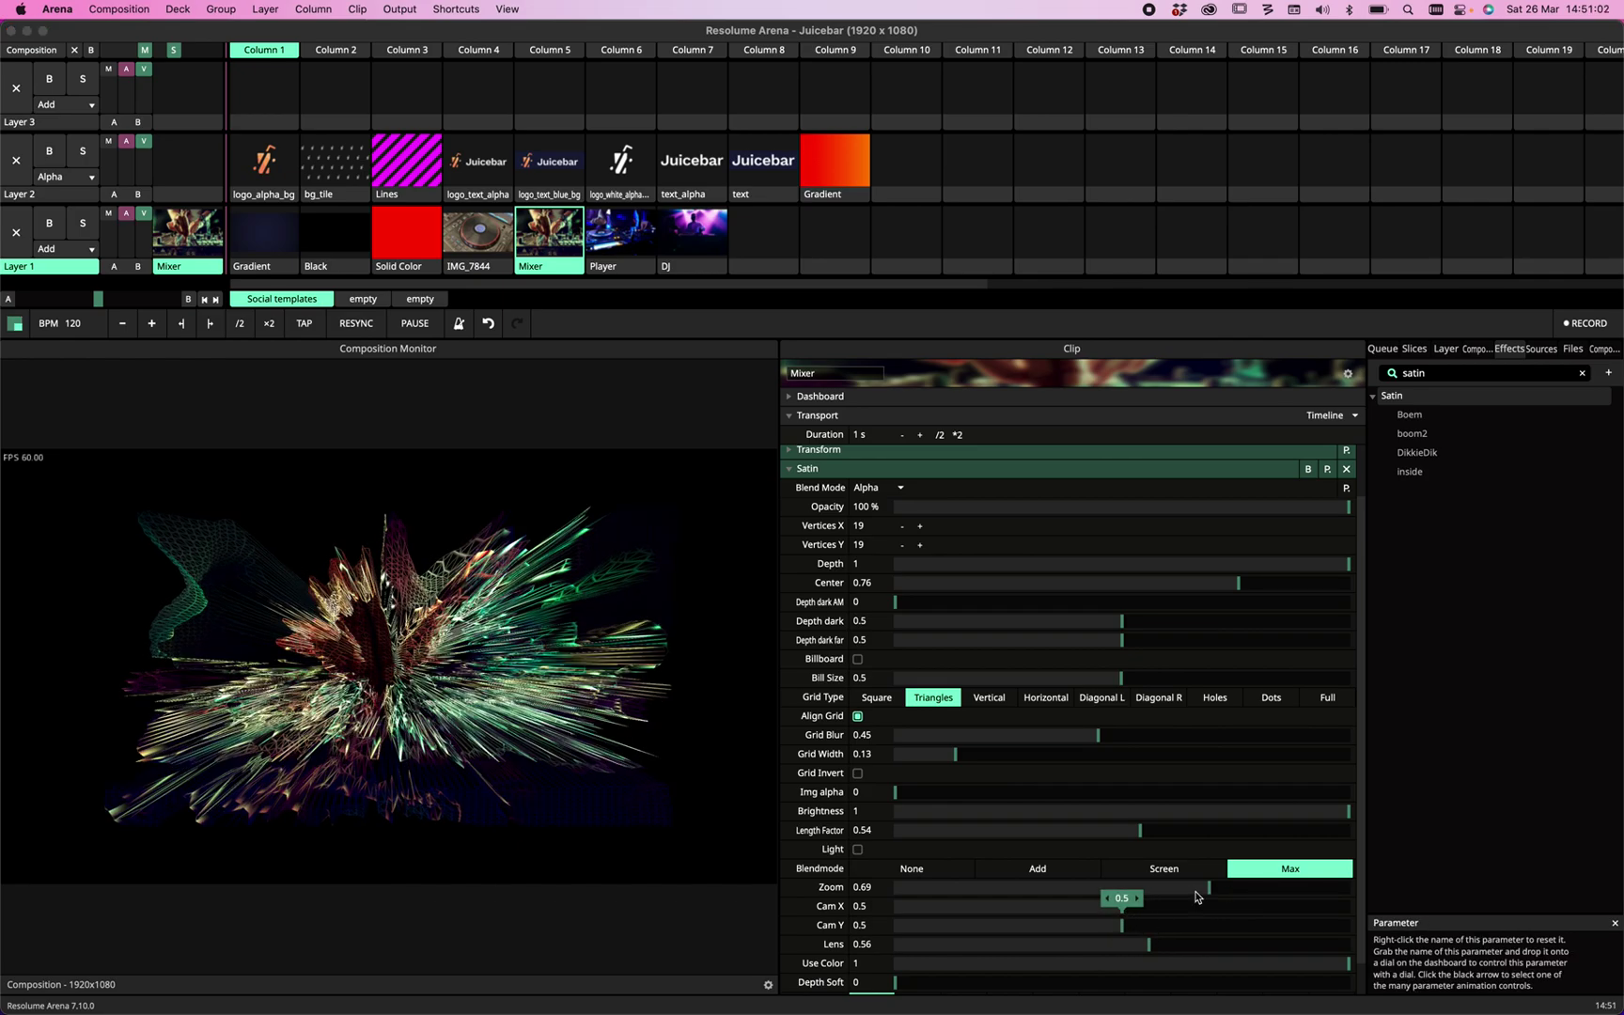
# Zoom Satin in to 0.17, push Lens to 0.99 and swing Cam X to 0.62.
pyautogui.moveTo(1196, 897); pyautogui.dragTo(969, 891)
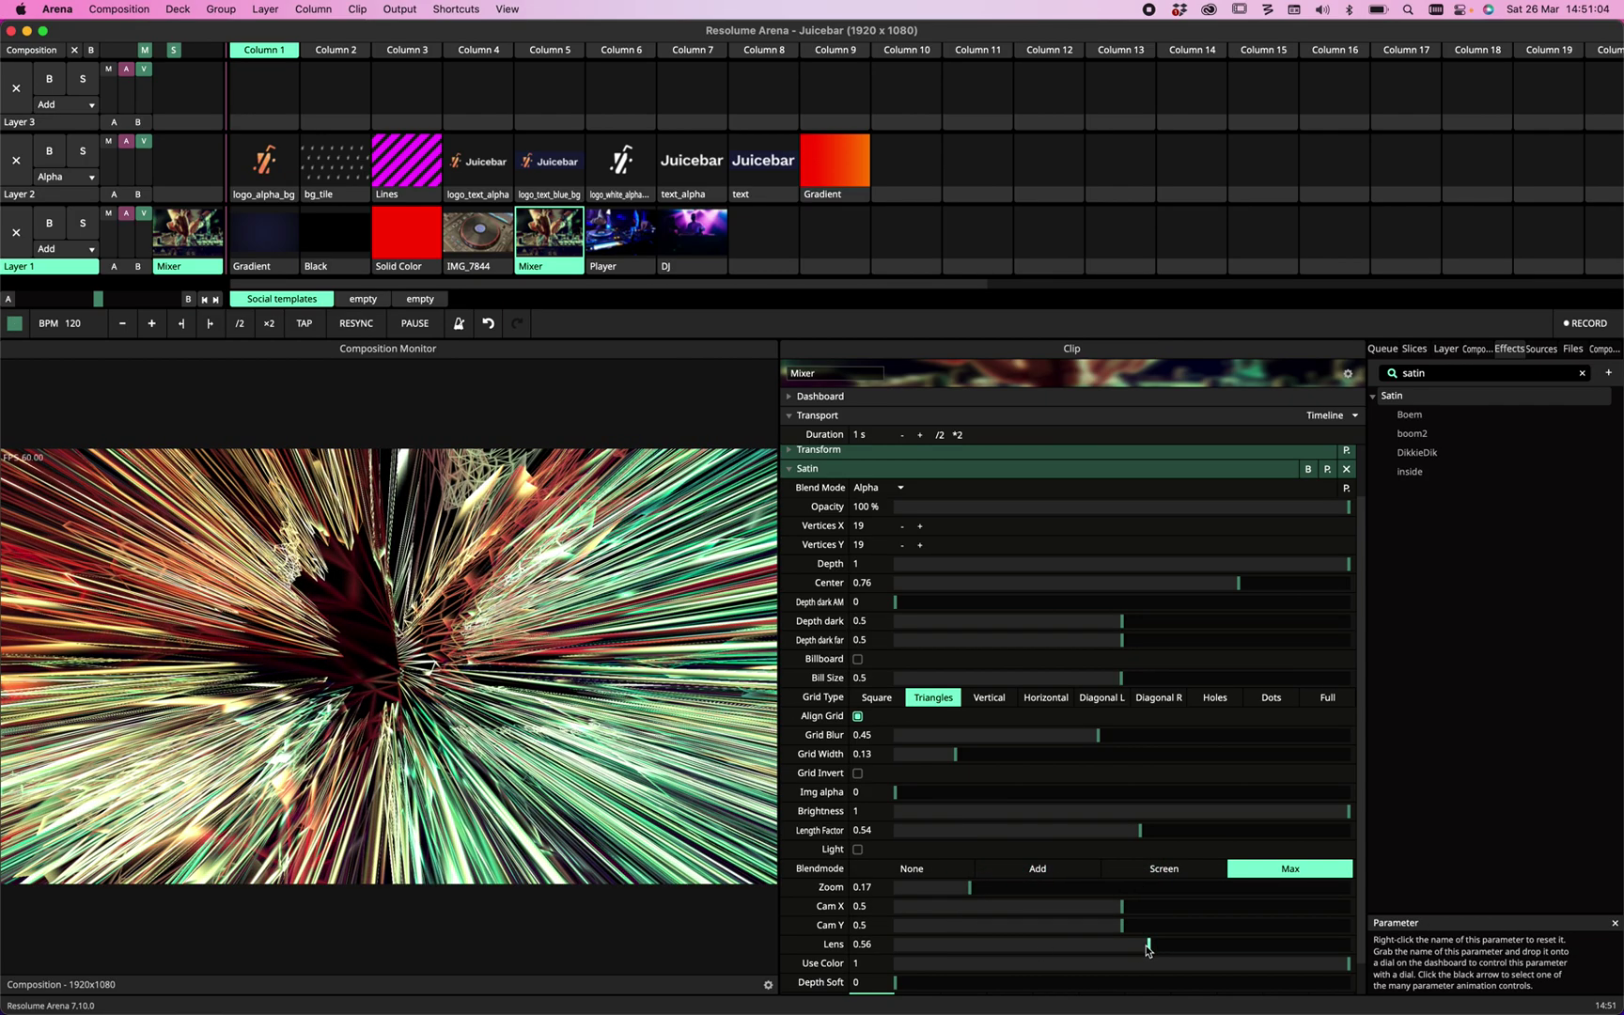
pyautogui.moveTo(1146, 948)
pyautogui.mouseDown()
pyautogui.moveTo(934, 960)
pyautogui.moveTo(1342, 952)
pyautogui.mouseUp()
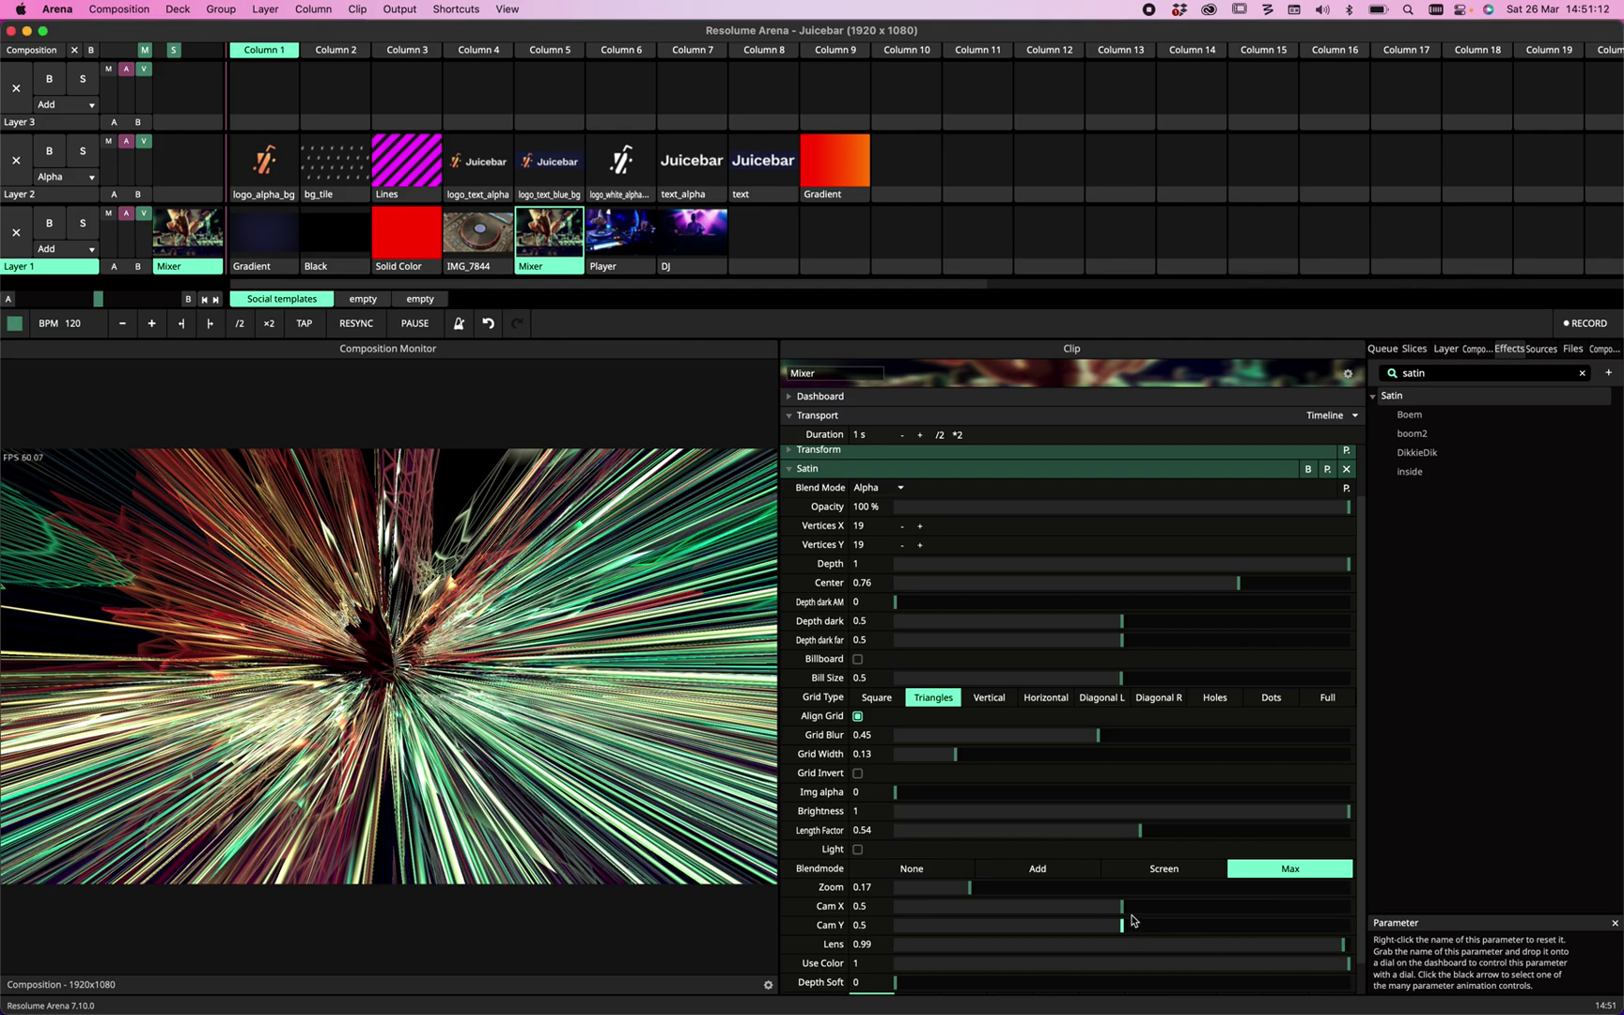
pyautogui.moveTo(1121, 908)
pyautogui.mouseDown()
pyautogui.moveTo(1030, 919)
pyautogui.moveTo(1174, 927)
pyautogui.mouseUp()
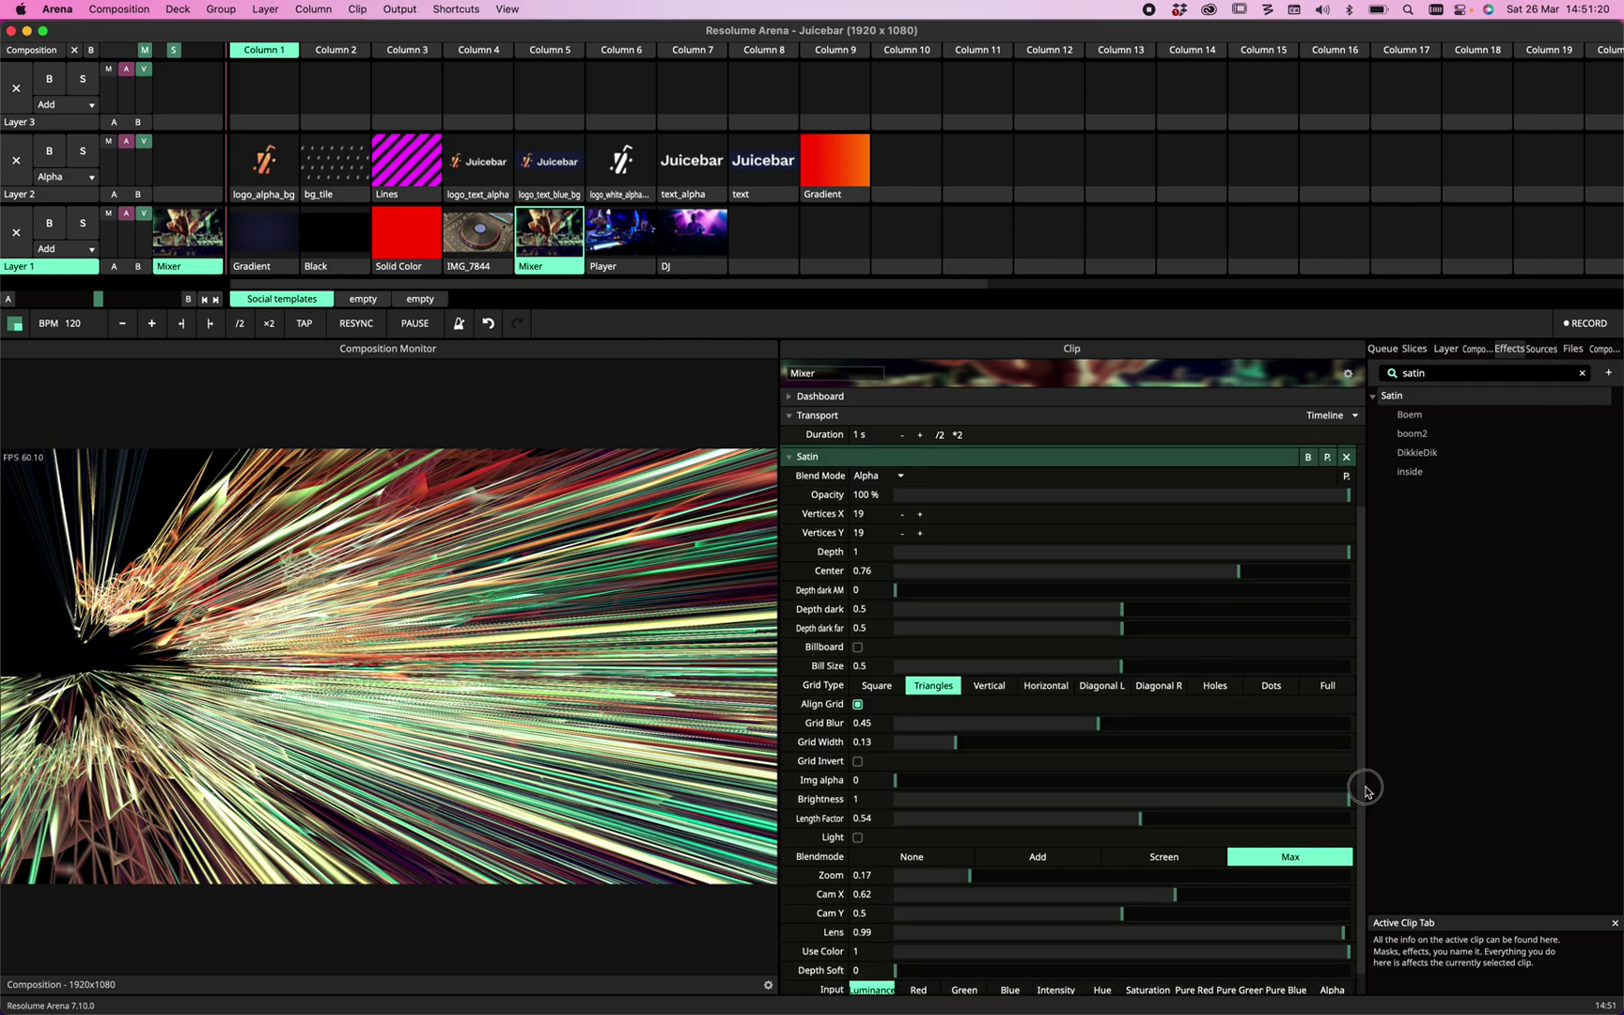
pyautogui.scroll(-2, 1359, 808)
# Bring Satin's Lens to 0.6 and Zoom to 0.45, testing black-and-white Use Color before restoring full colour.
pyautogui.moveTo(1222, 904)
pyautogui.mouseDown()
pyautogui.moveTo(1043, 916)
pyautogui.moveTo(1118, 932)
pyautogui.mouseUp()
pyautogui.moveTo(1345, 929); pyautogui.dragTo(902, 929)
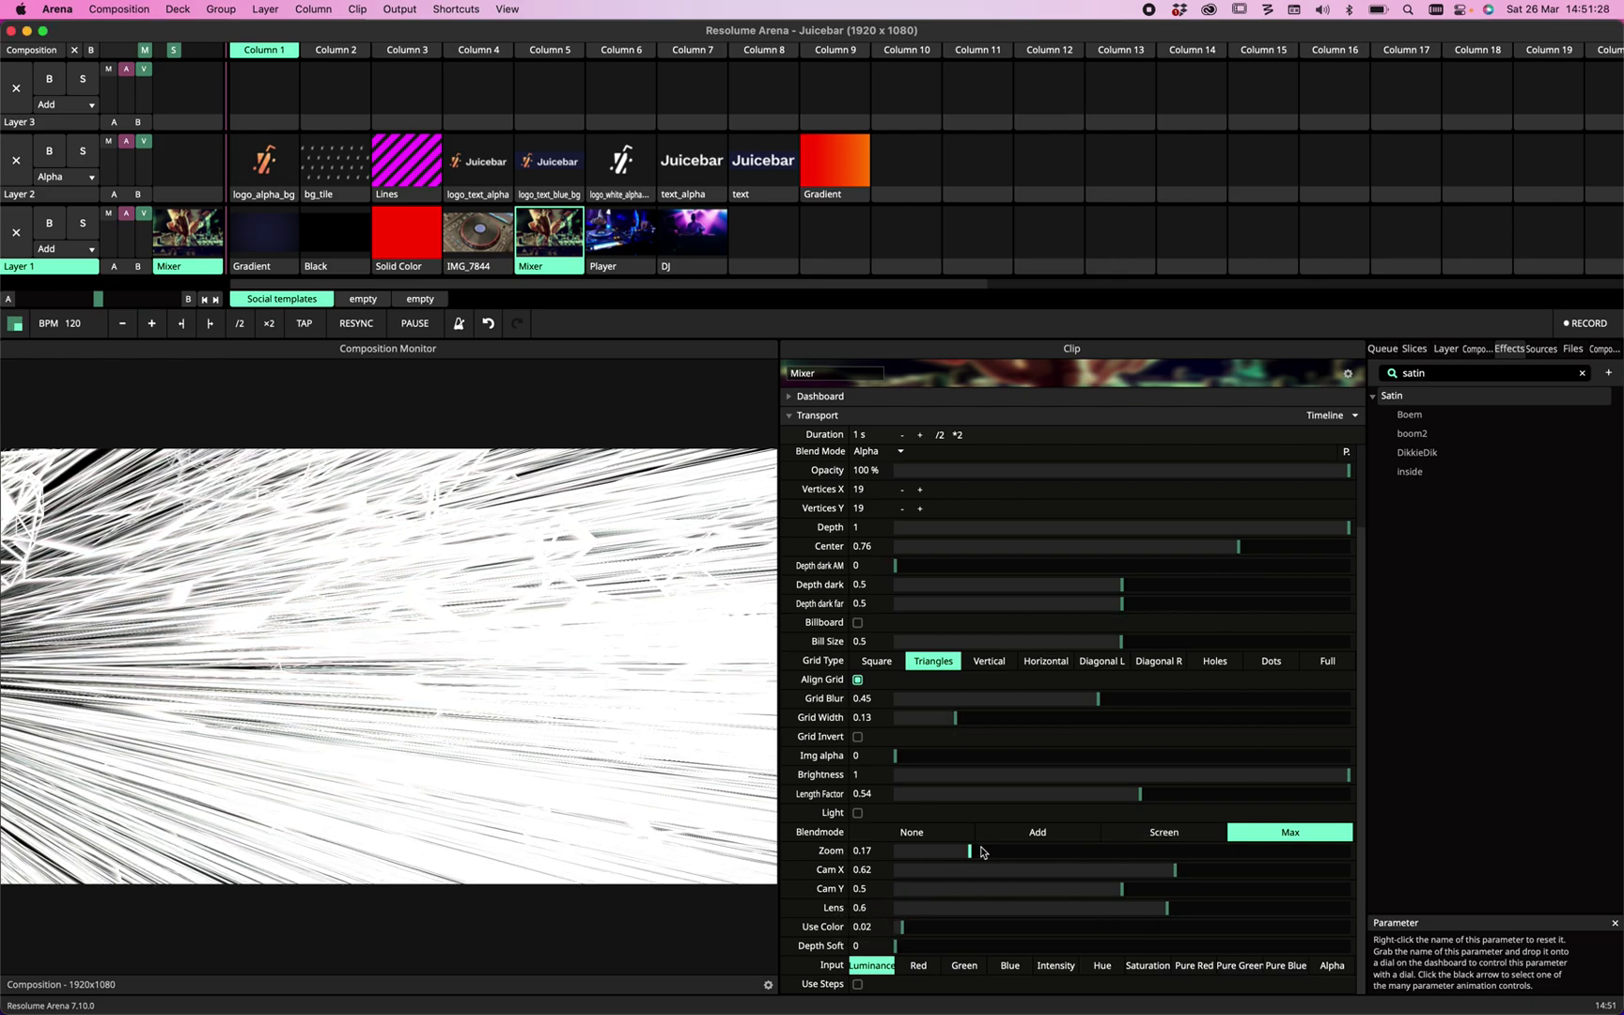
pyautogui.moveTo(982, 851); pyautogui.dragTo(1106, 900)
pyautogui.moveTo(904, 928); pyautogui.dragTo(1349, 929)
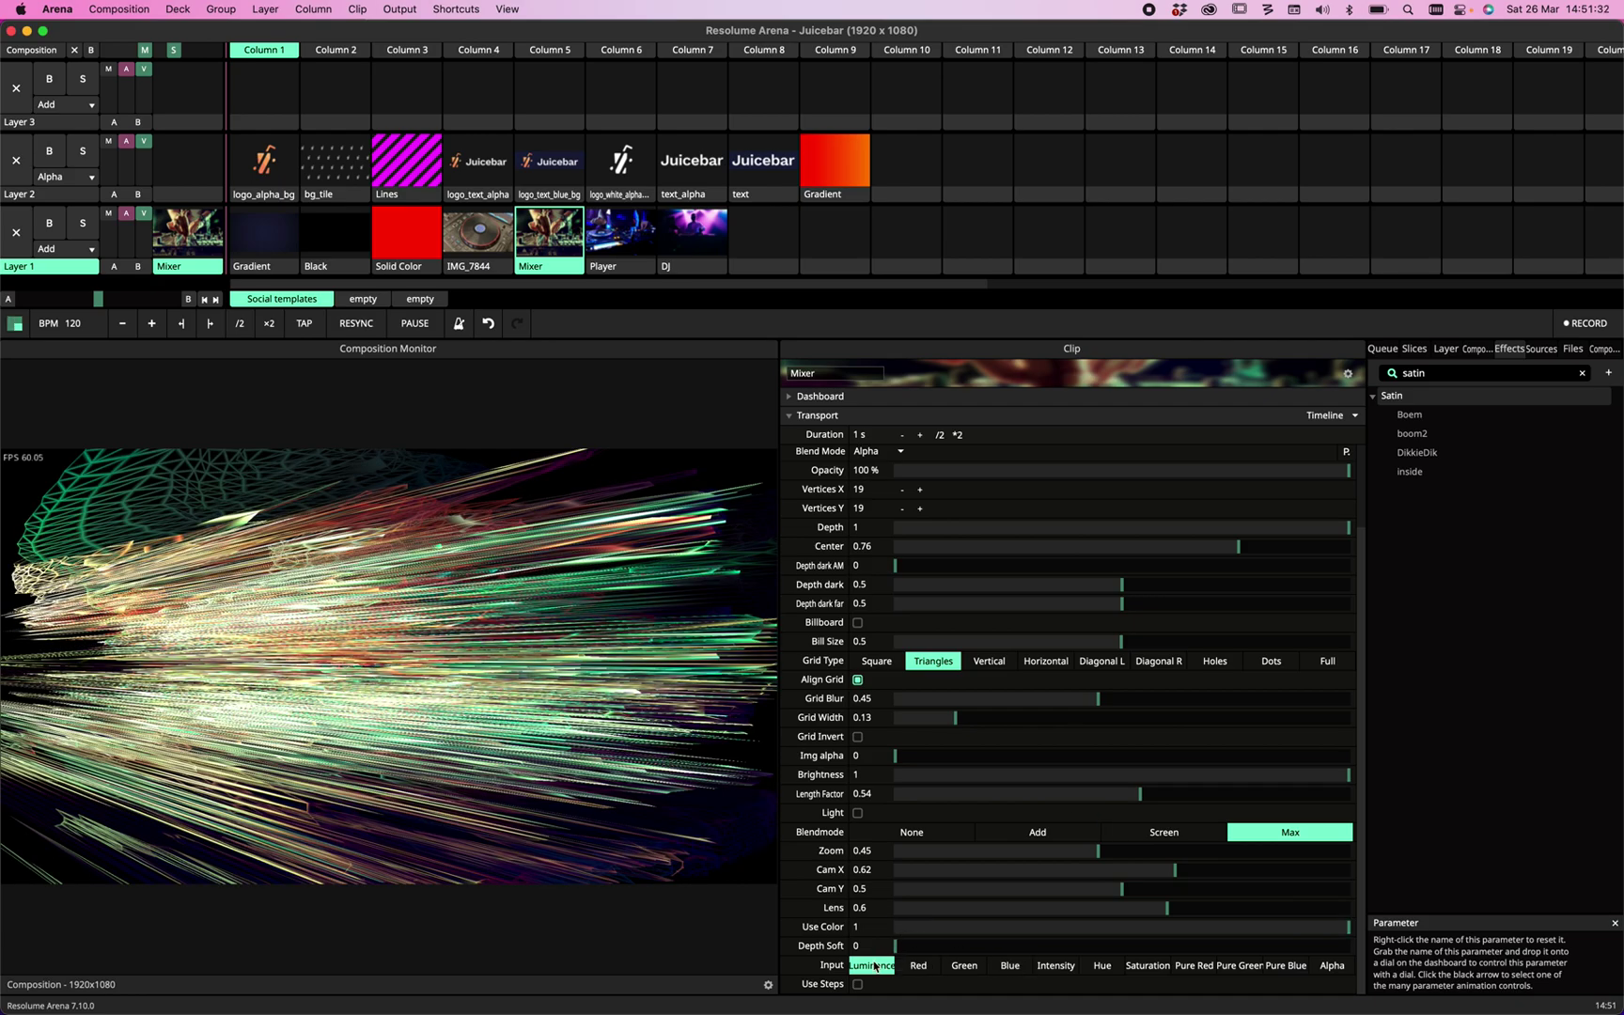
pyautogui.moveTo(914, 947); pyautogui.dragTo(734, 936)
# Re-centre Cam X to 0.5, set Depth 0.88, Cam Y 0.43 and Depth Soft back to 0.
pyautogui.doubleClick(1164, 871)
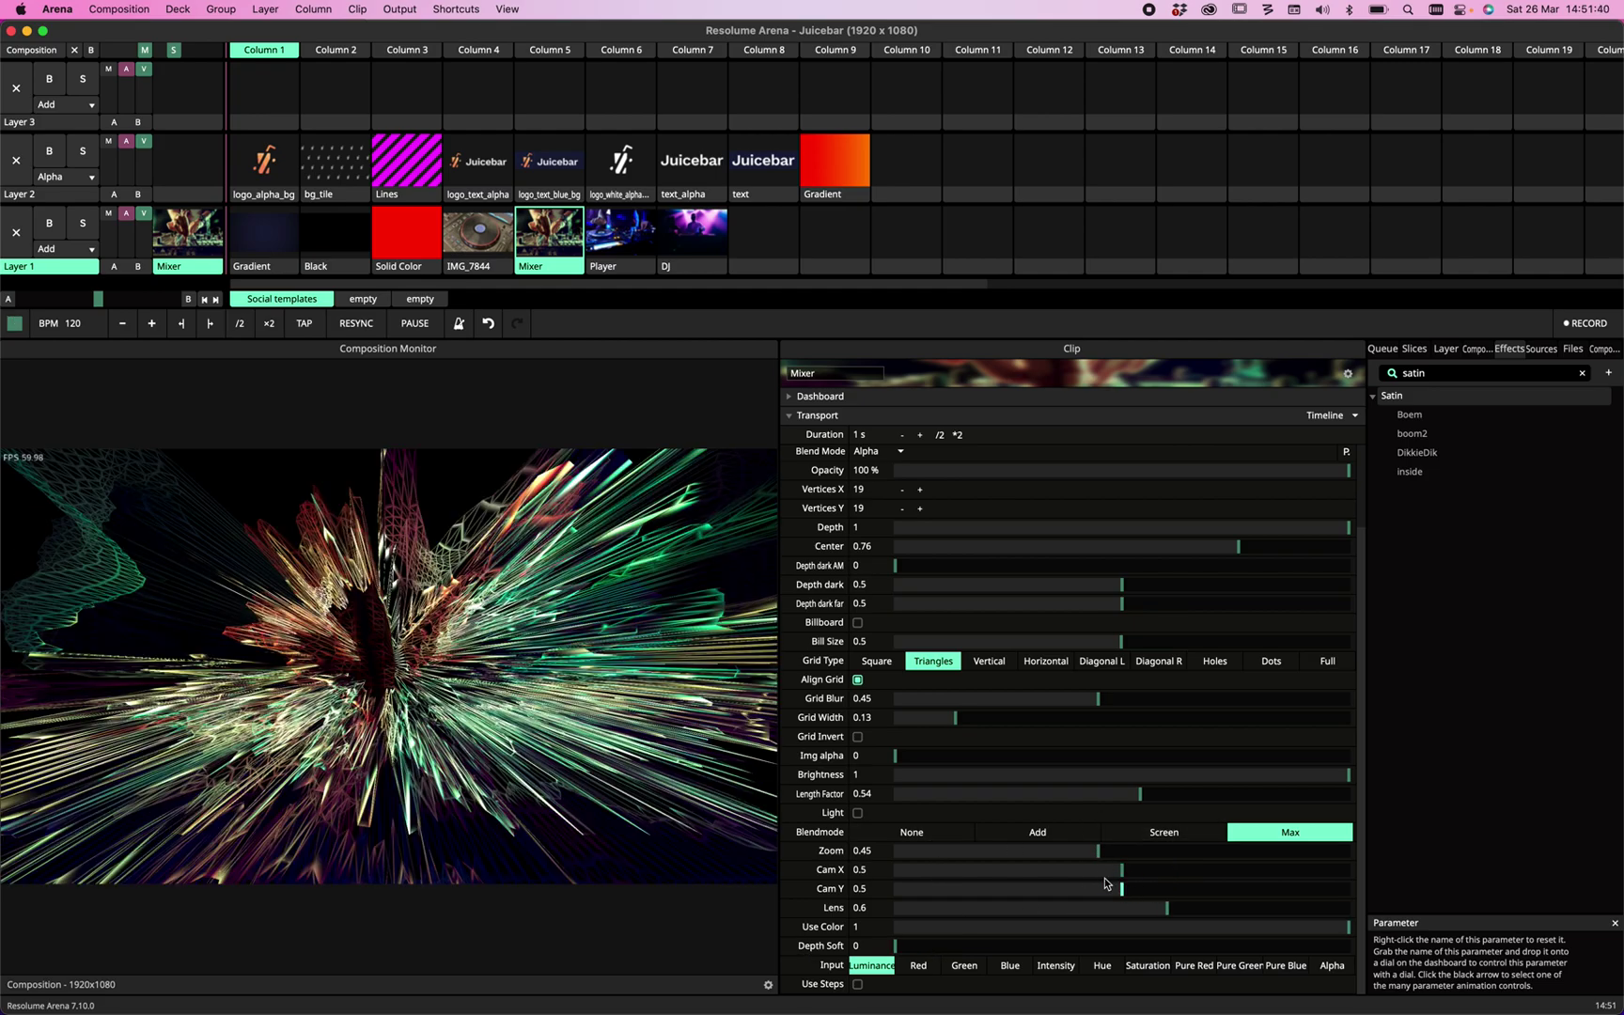
pyautogui.moveTo(895, 945); pyautogui.dragTo(1180, 983)
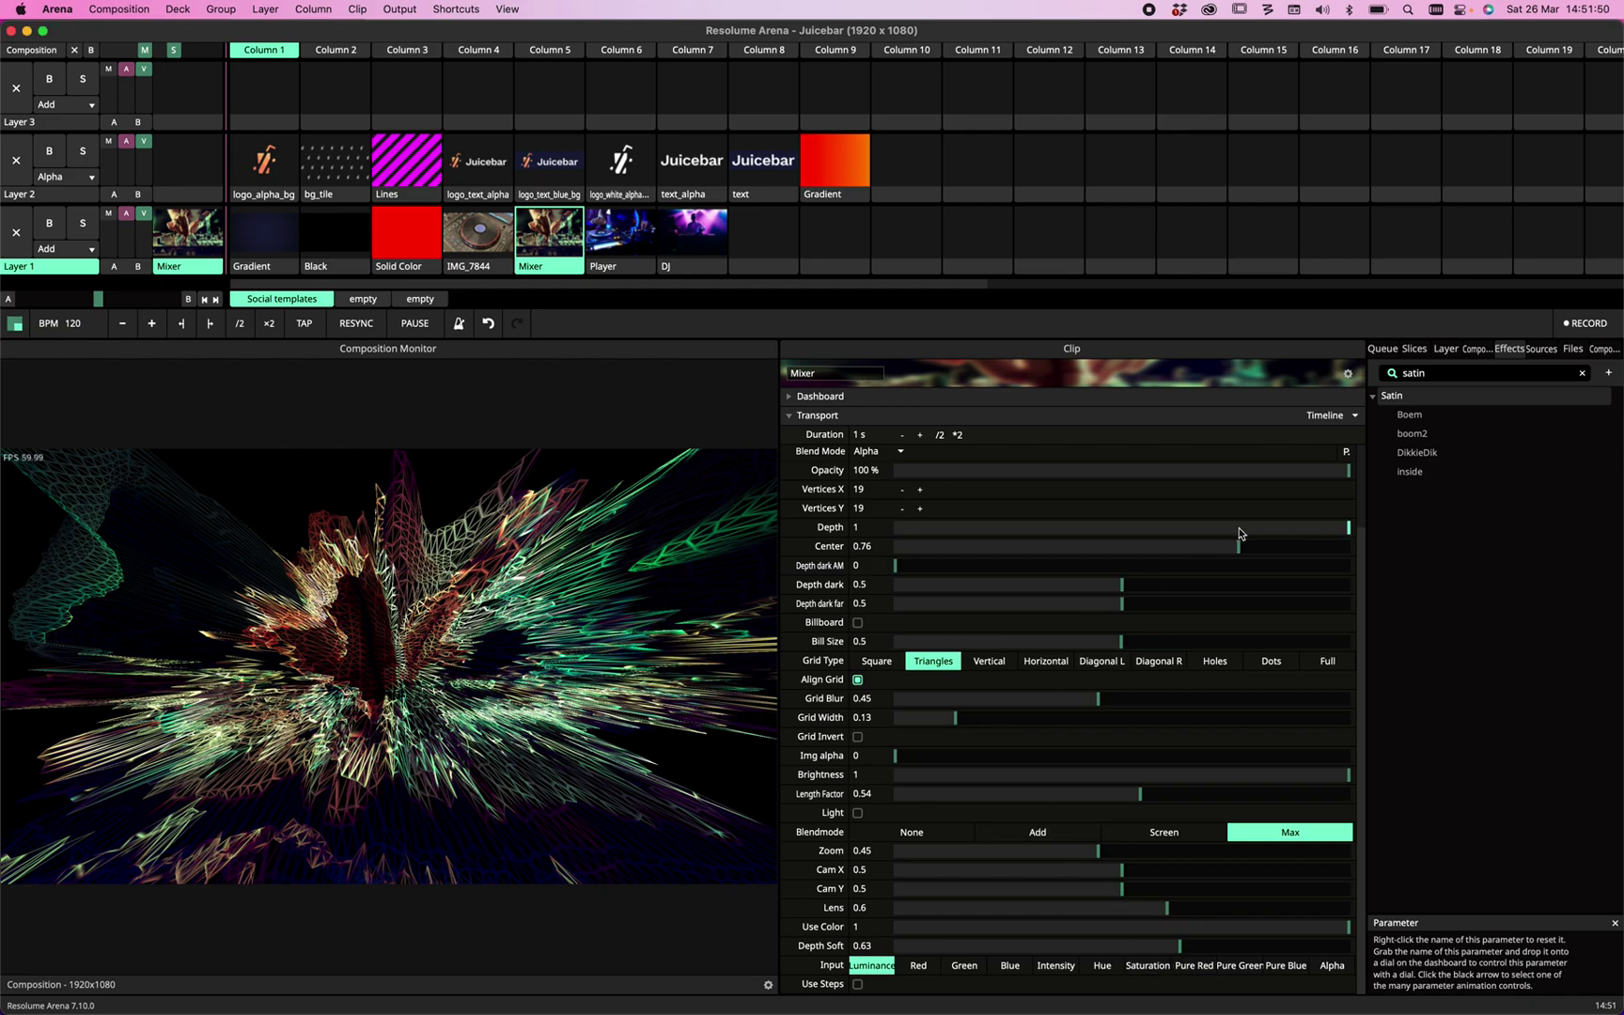
pyautogui.moveTo(1239, 533); pyautogui.dragTo(1298, 544)
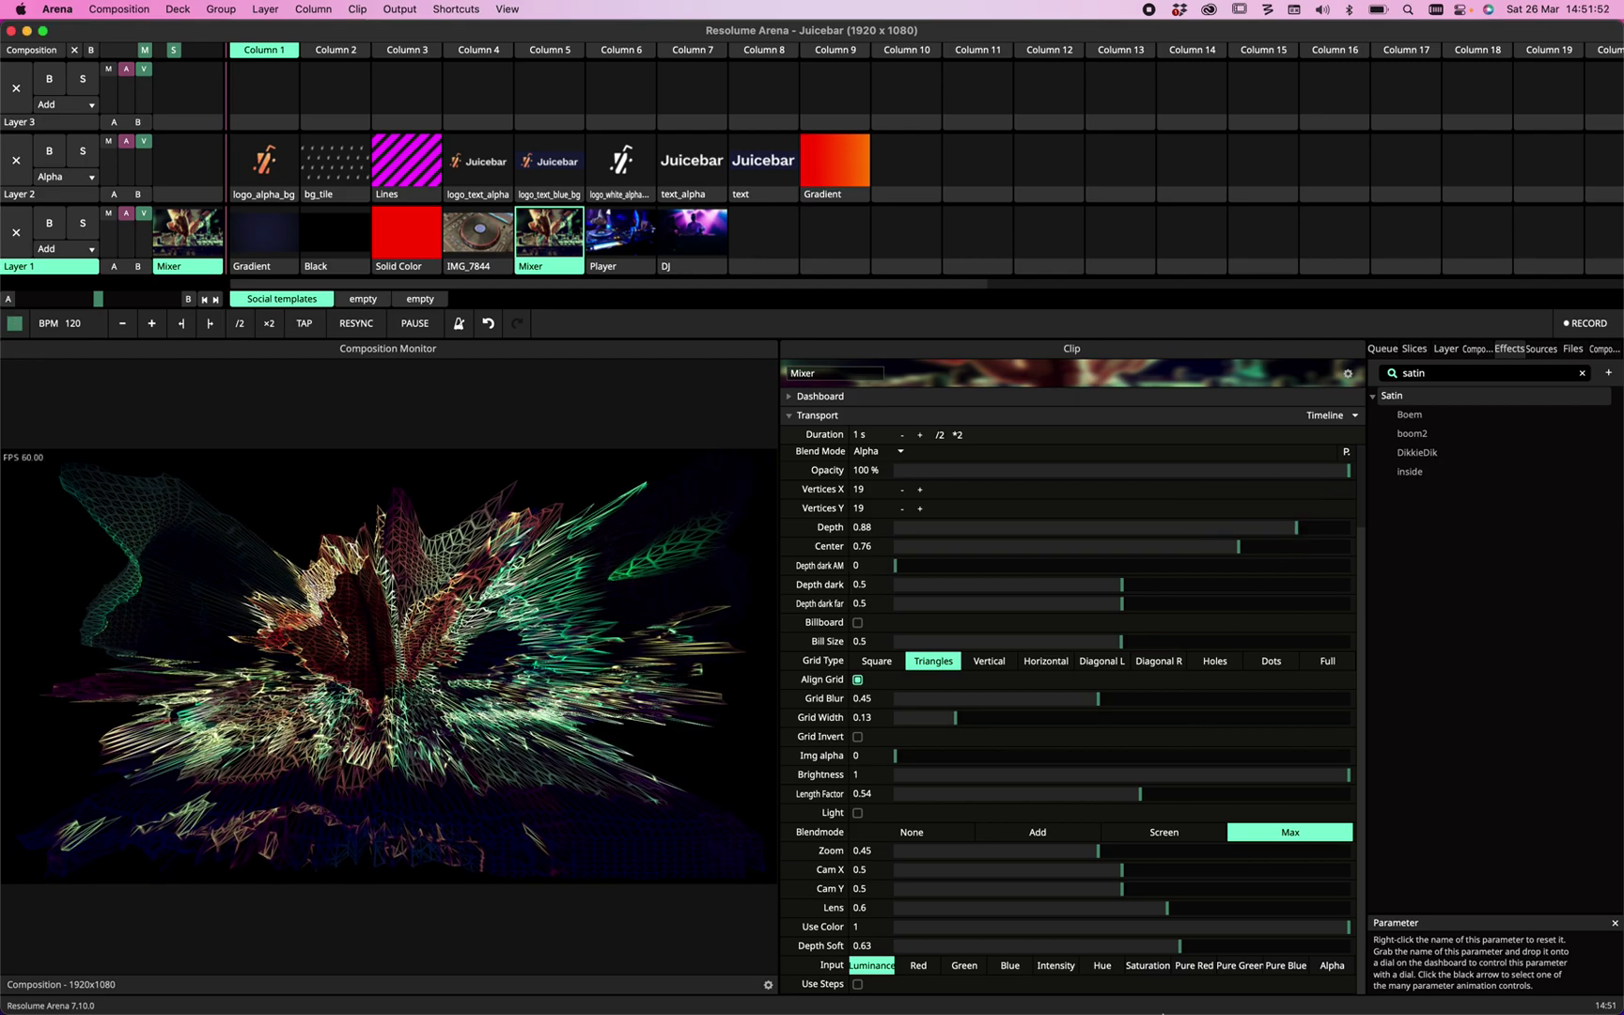
pyautogui.moveTo(1123, 888); pyautogui.dragTo(1063, 904)
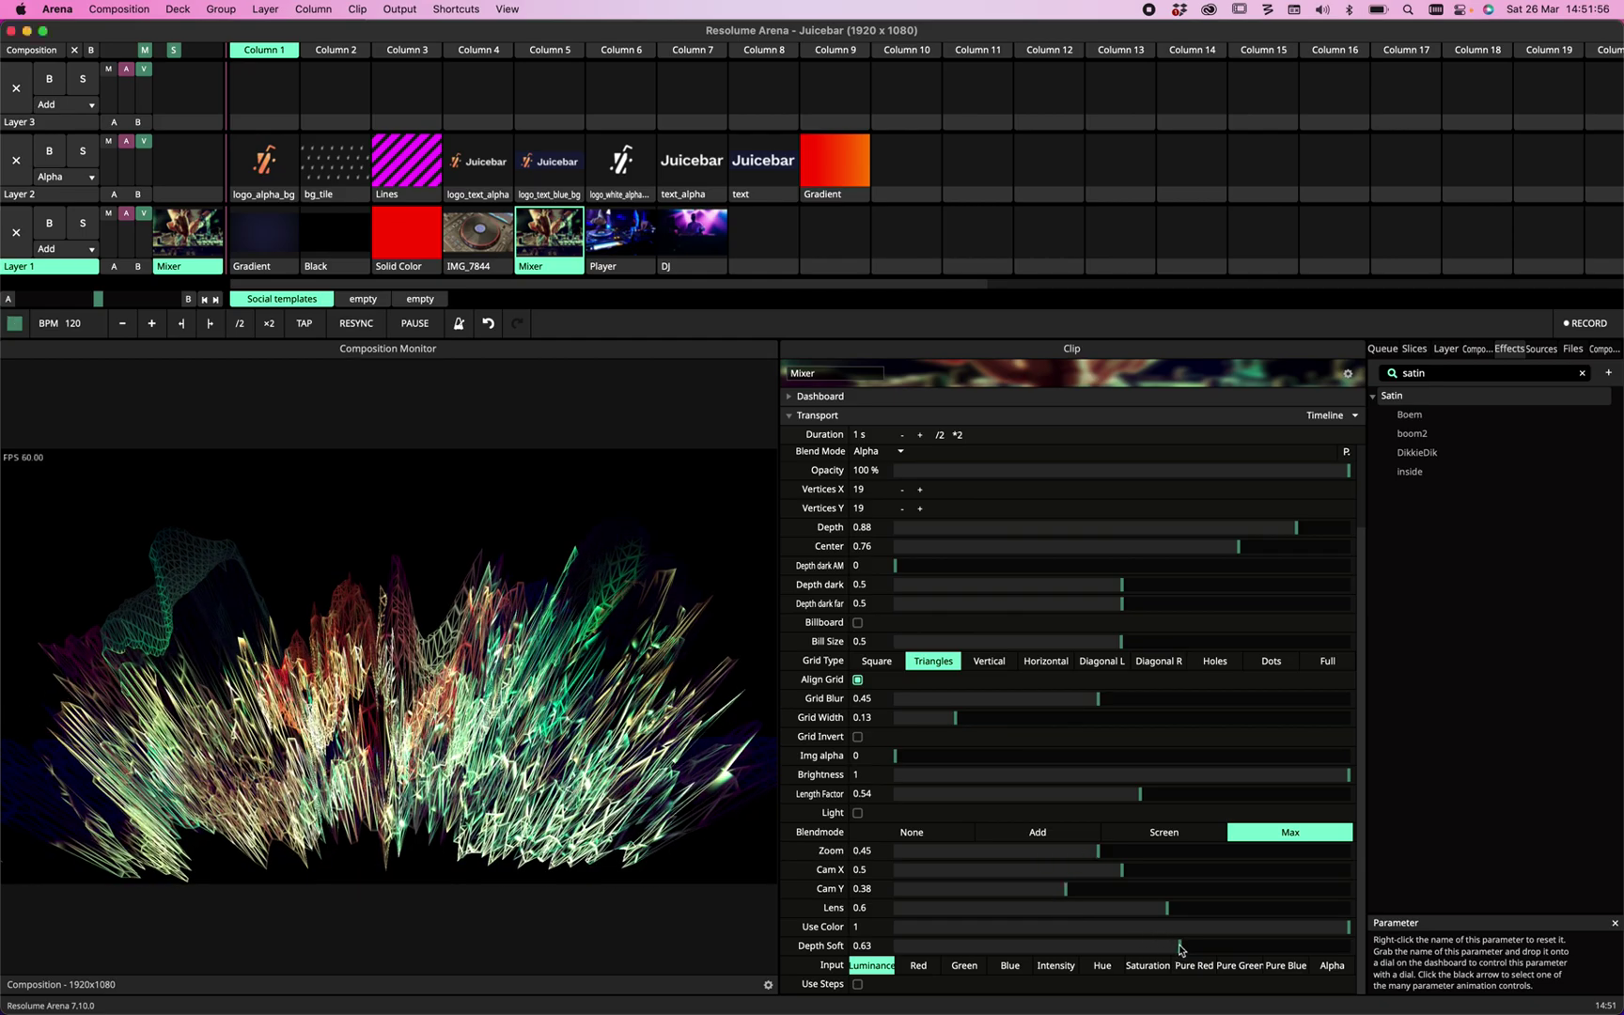
pyautogui.moveTo(1186, 951); pyautogui.dragTo(898, 948)
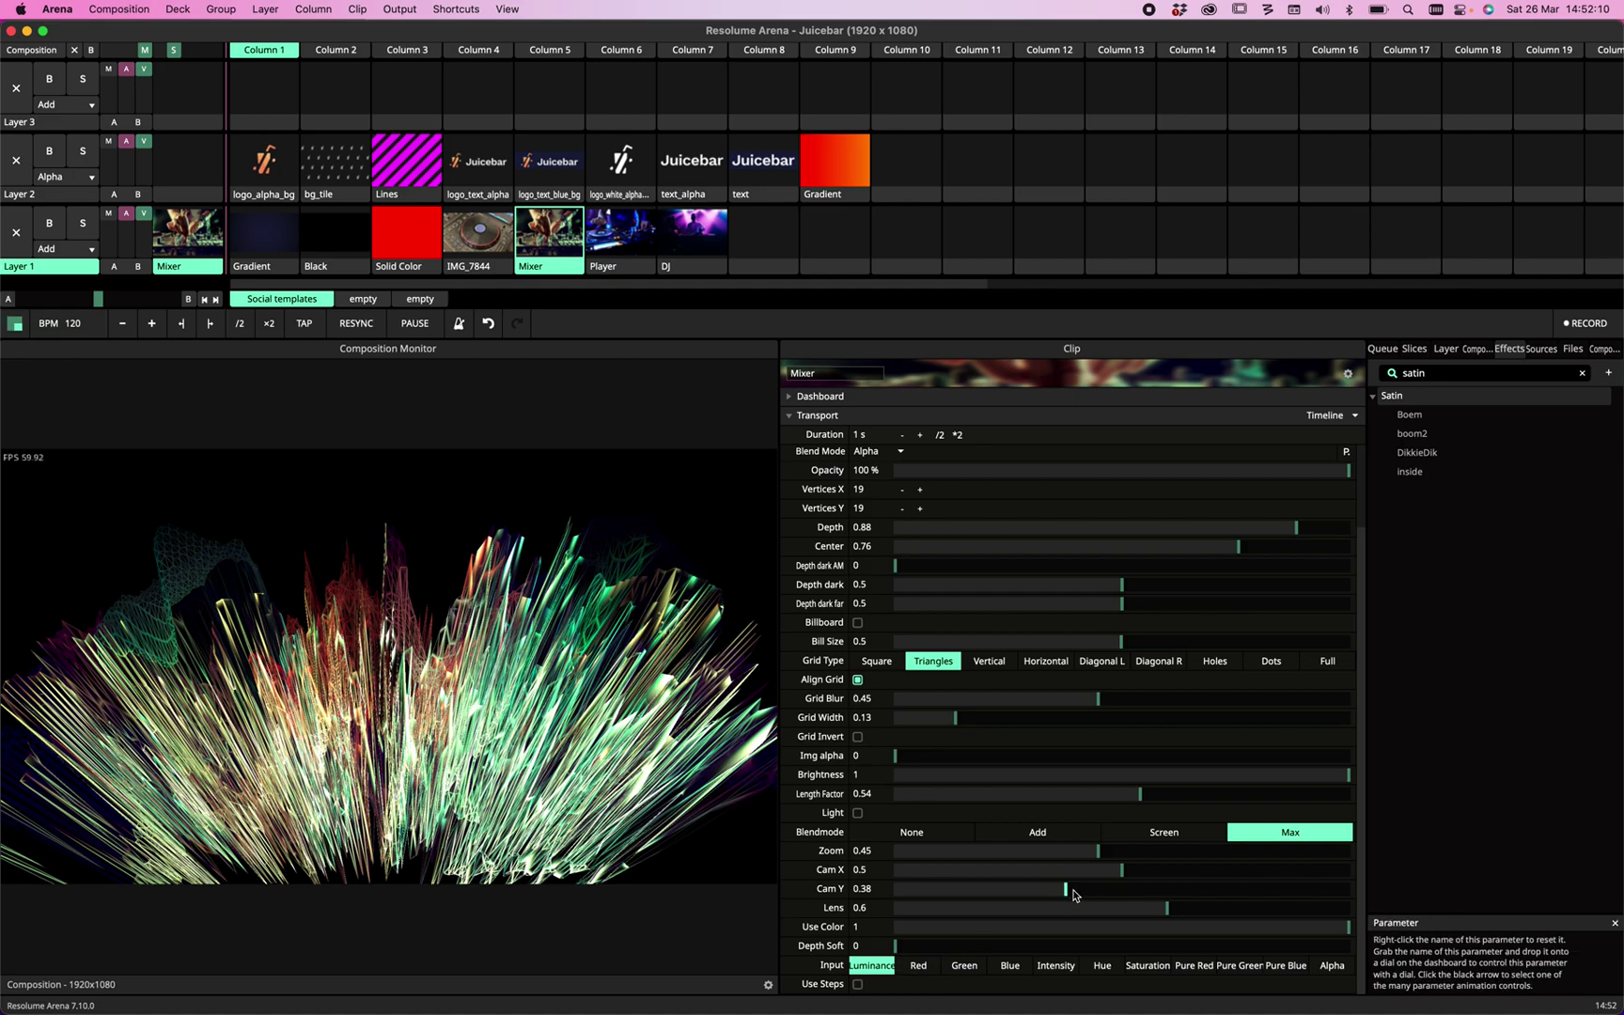
pyautogui.moveTo(1071, 893); pyautogui.dragTo(1088, 895)
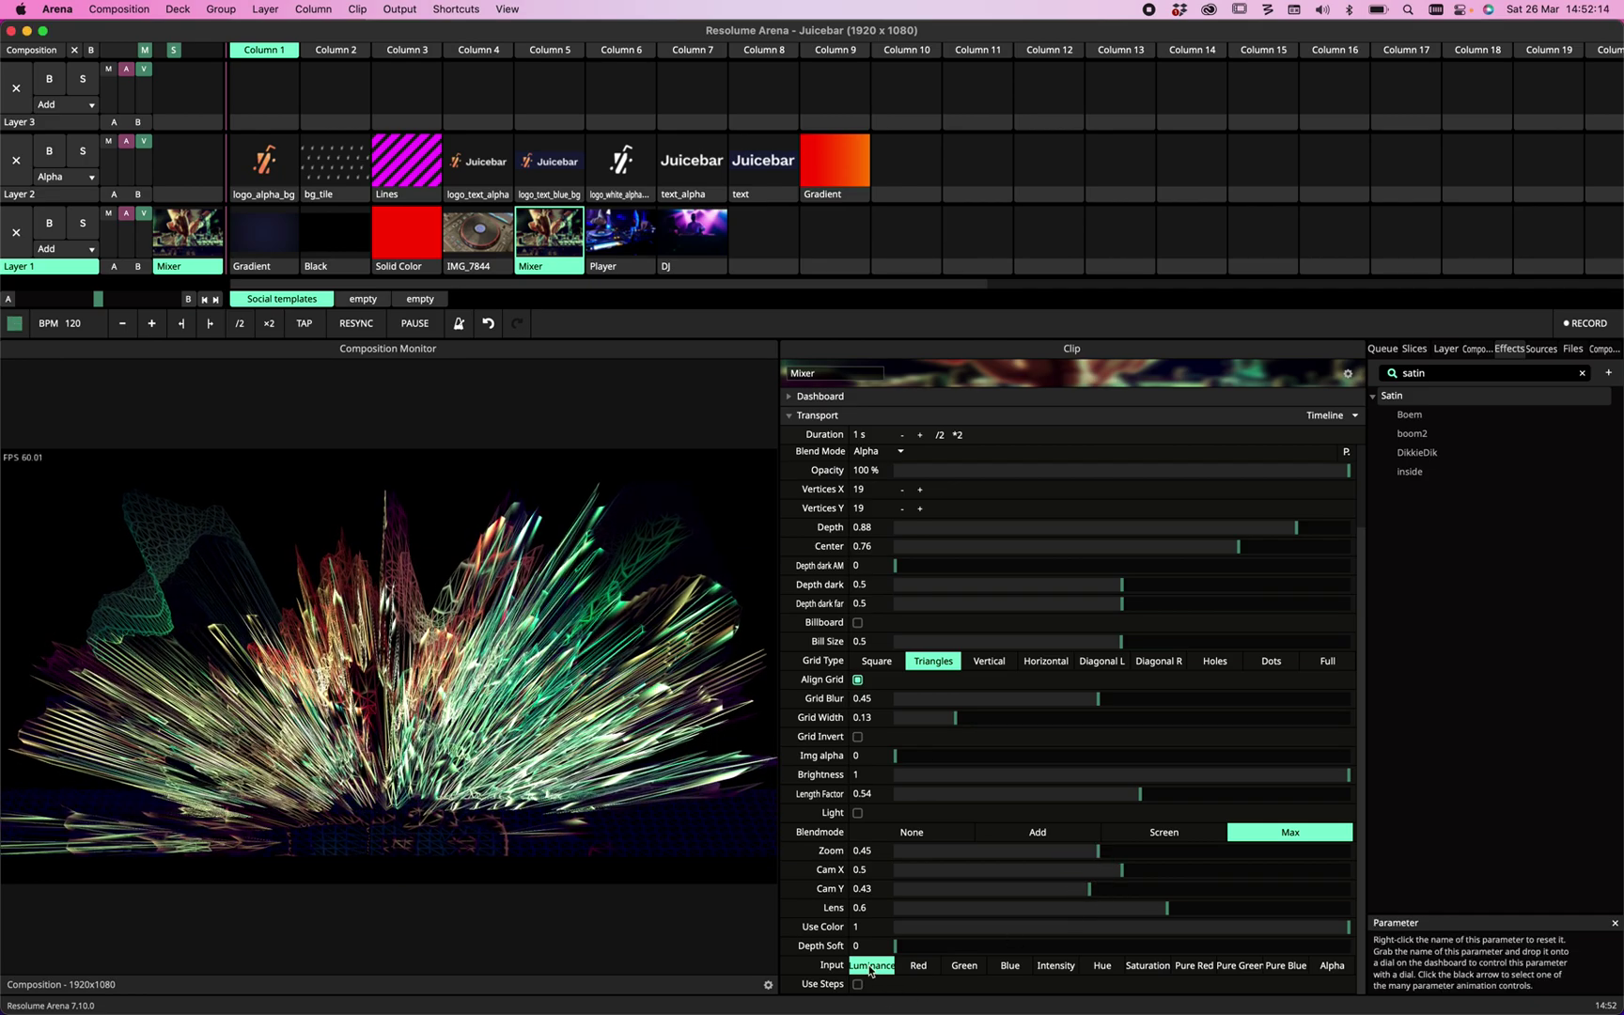
# Try Satin Input Red, Green, Blue, Intensity, Hue, Saturation, Pure RGB and Alpha, then activate the Player clip.
pyautogui.click(918, 968)
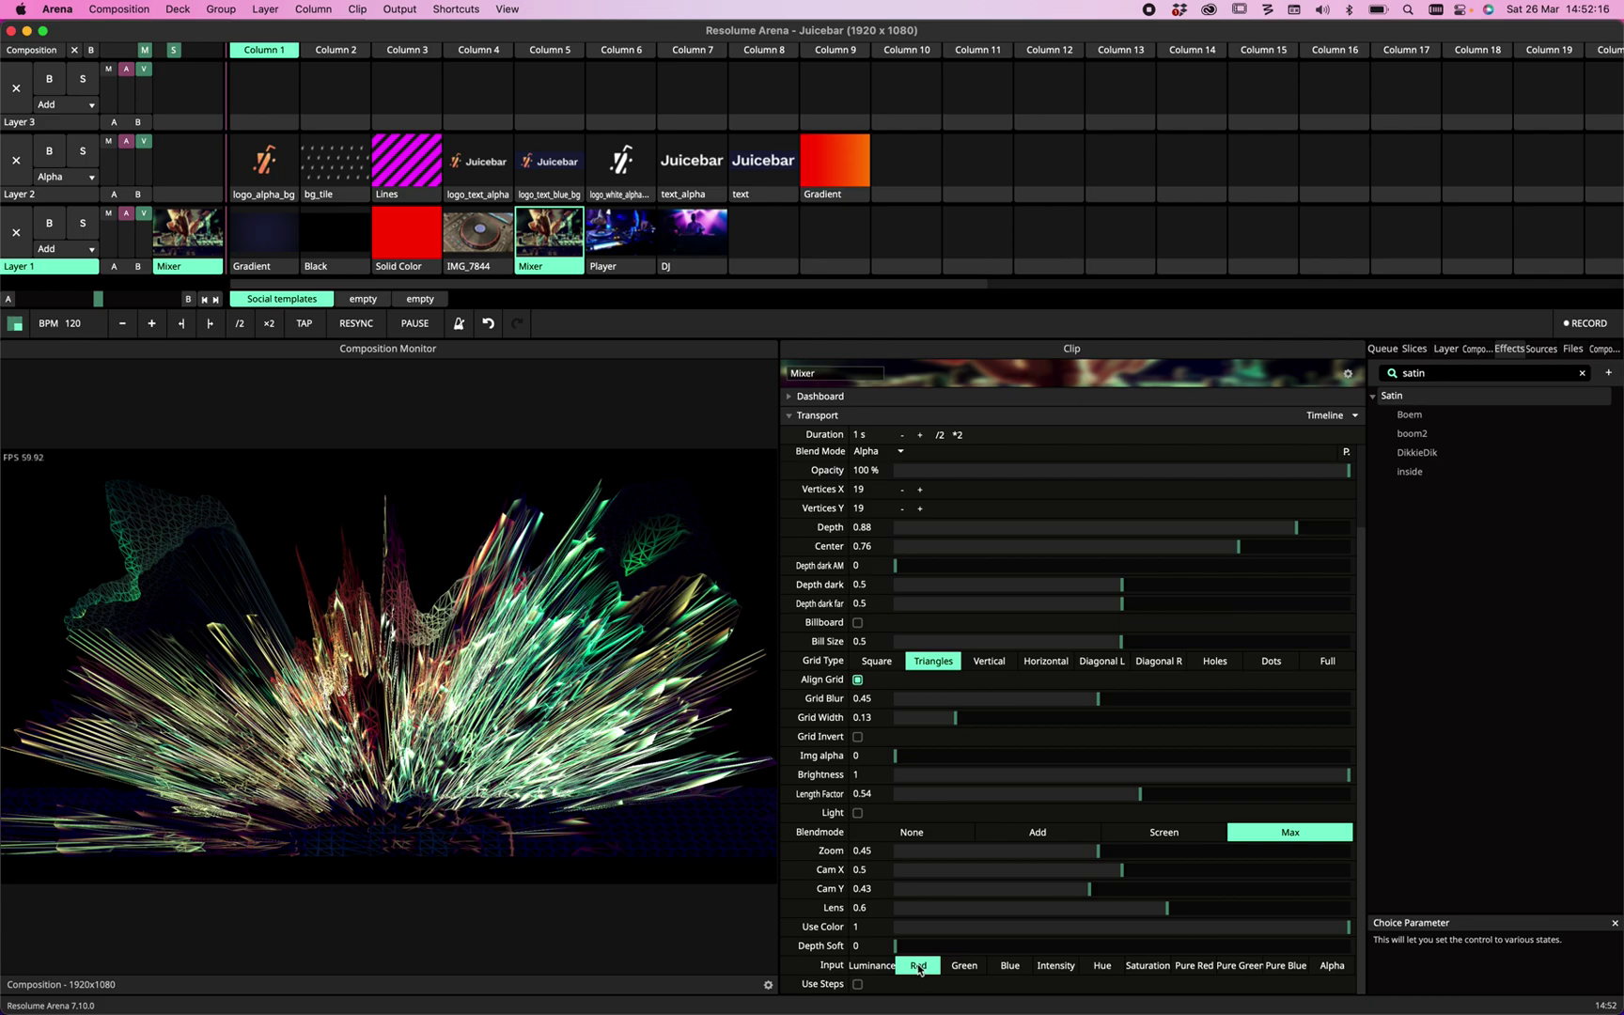
pyautogui.click(962, 968)
pyautogui.click(1009, 967)
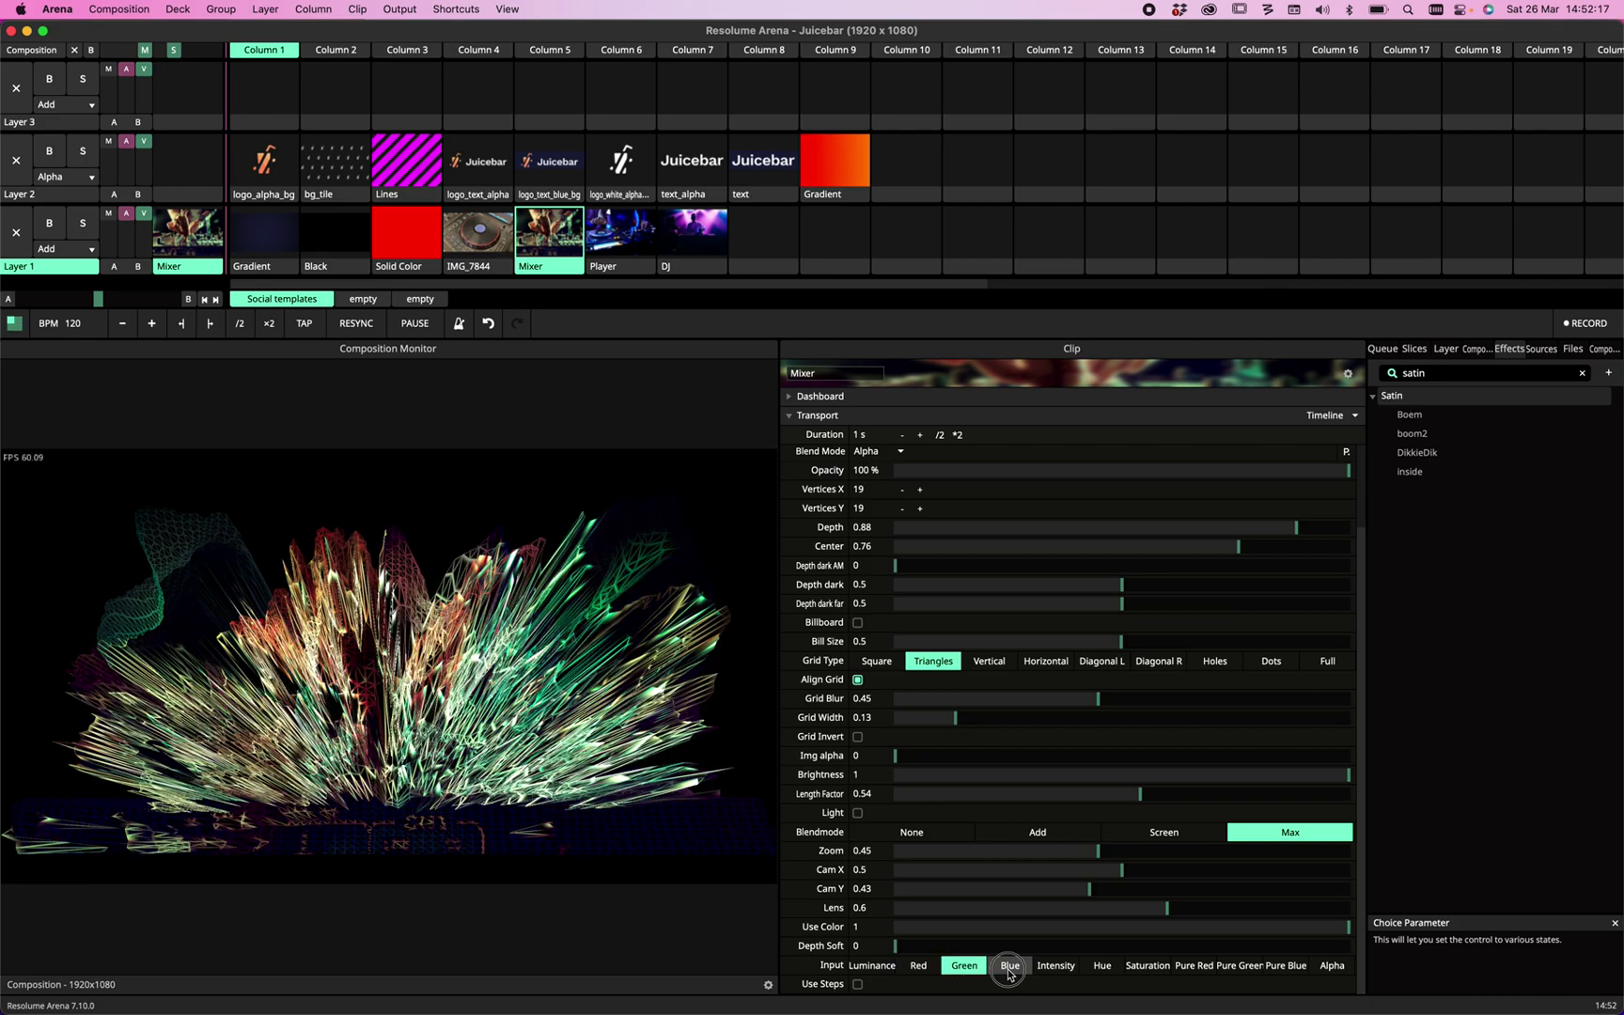
pyautogui.click(1058, 967)
pyautogui.click(1109, 977)
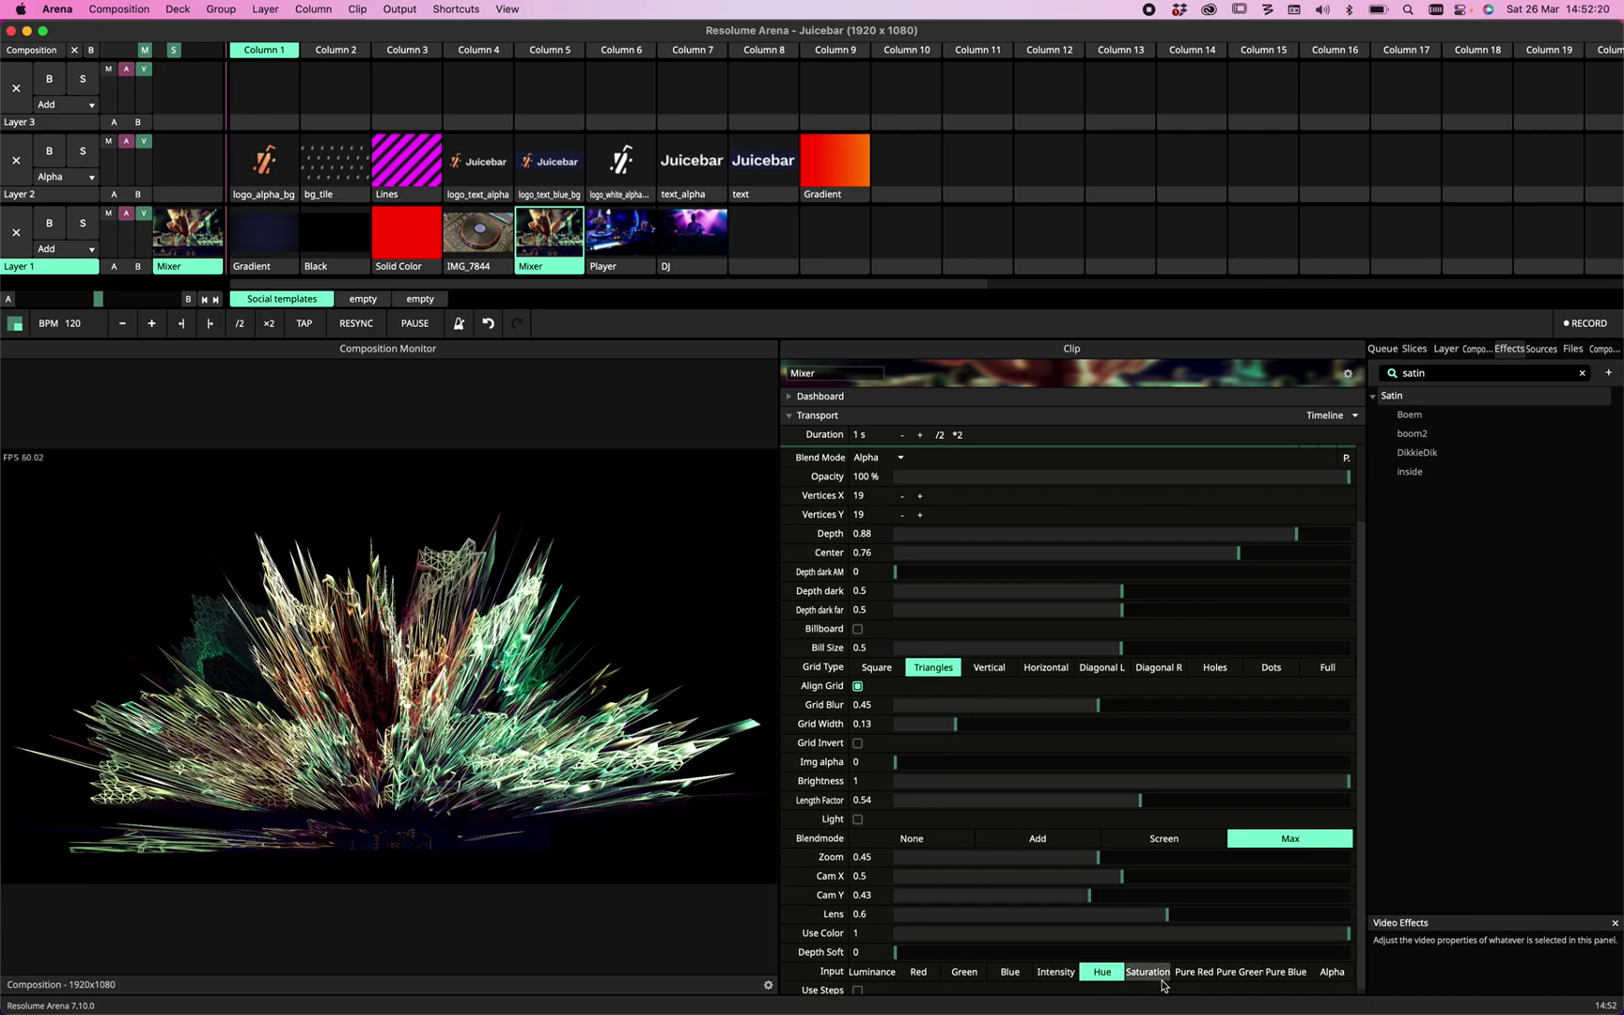
pyautogui.click(1148, 973)
pyautogui.click(1188, 975)
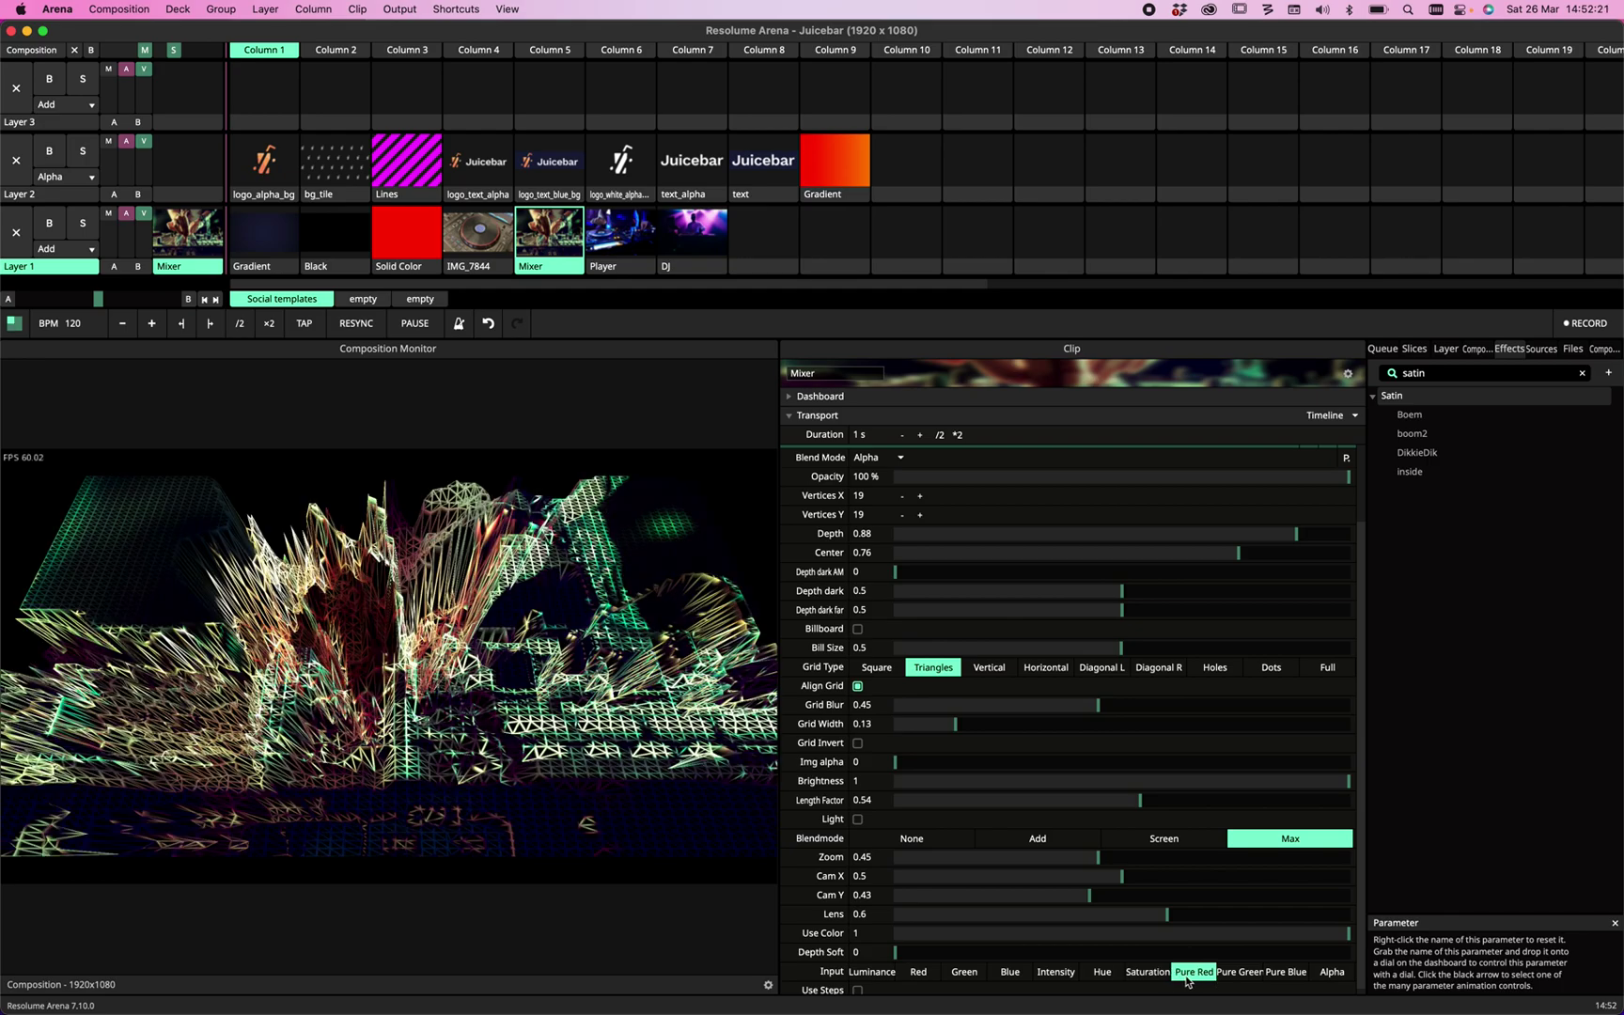
pyautogui.click(1258, 977)
pyautogui.click(1284, 977)
pyautogui.click(1320, 978)
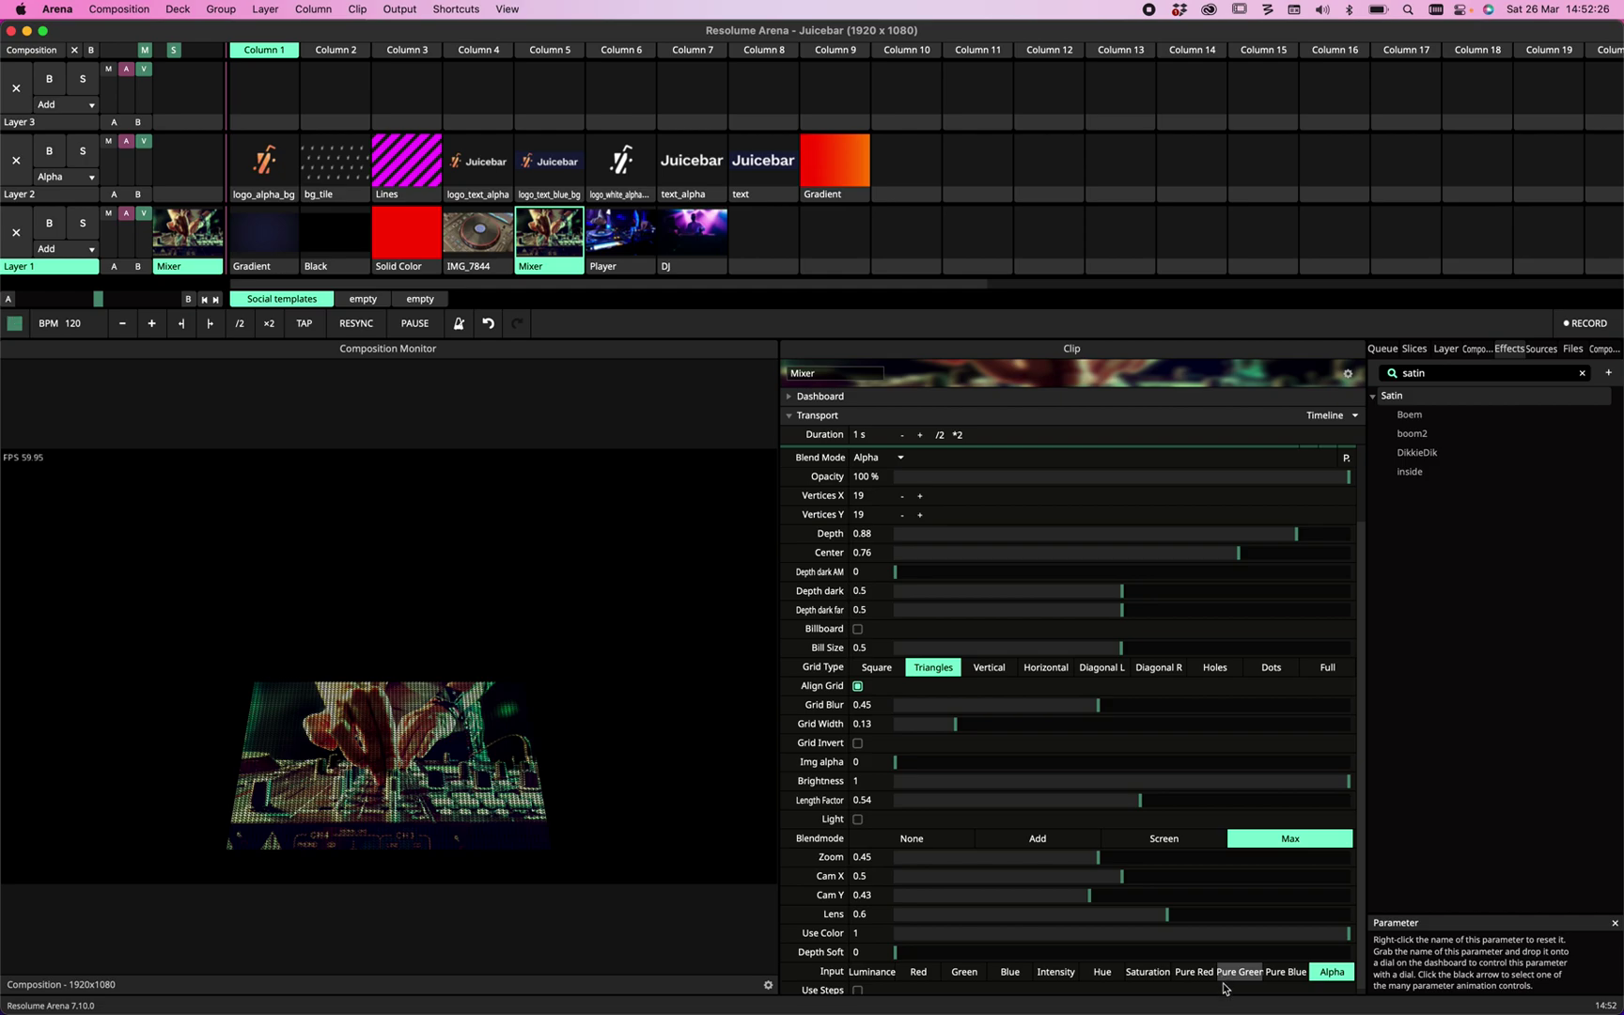
pyautogui.click(602, 244)
# Add Satin to the Player clip and rearrange its clip settings sections beside the monitor.
pyautogui.moveTo(1452, 398); pyautogui.dragTo(1193, 625)
pyautogui.click(787, 455)
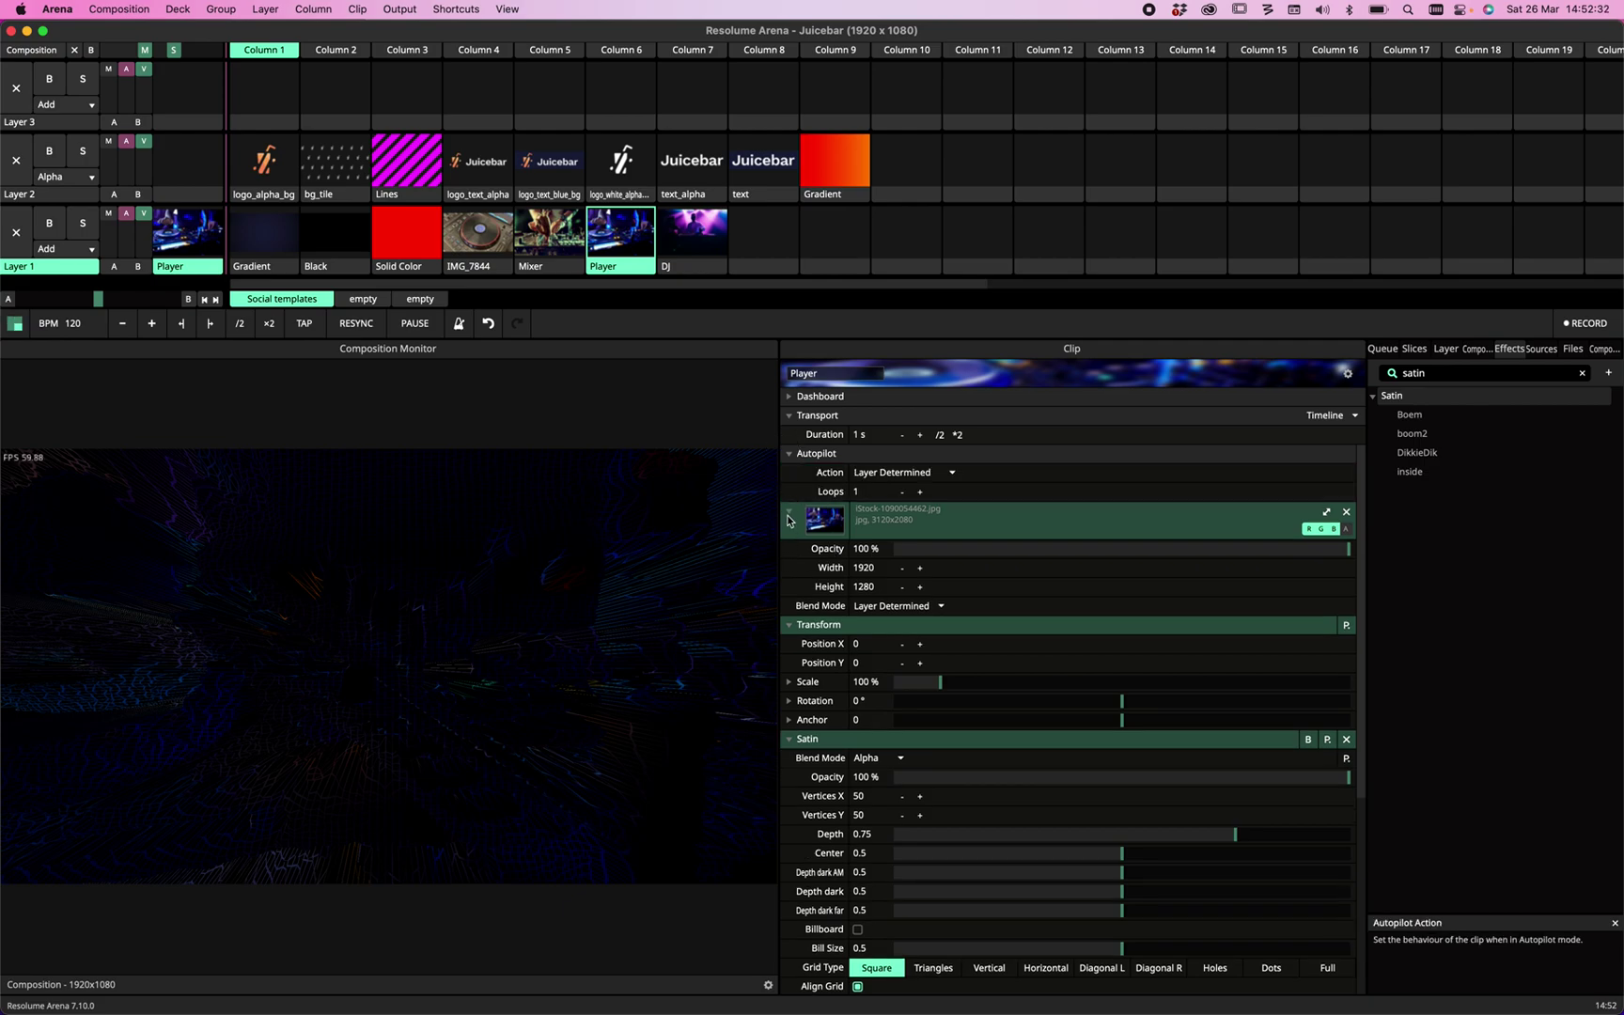
pyautogui.click(788, 512)
pyautogui.click(789, 548)
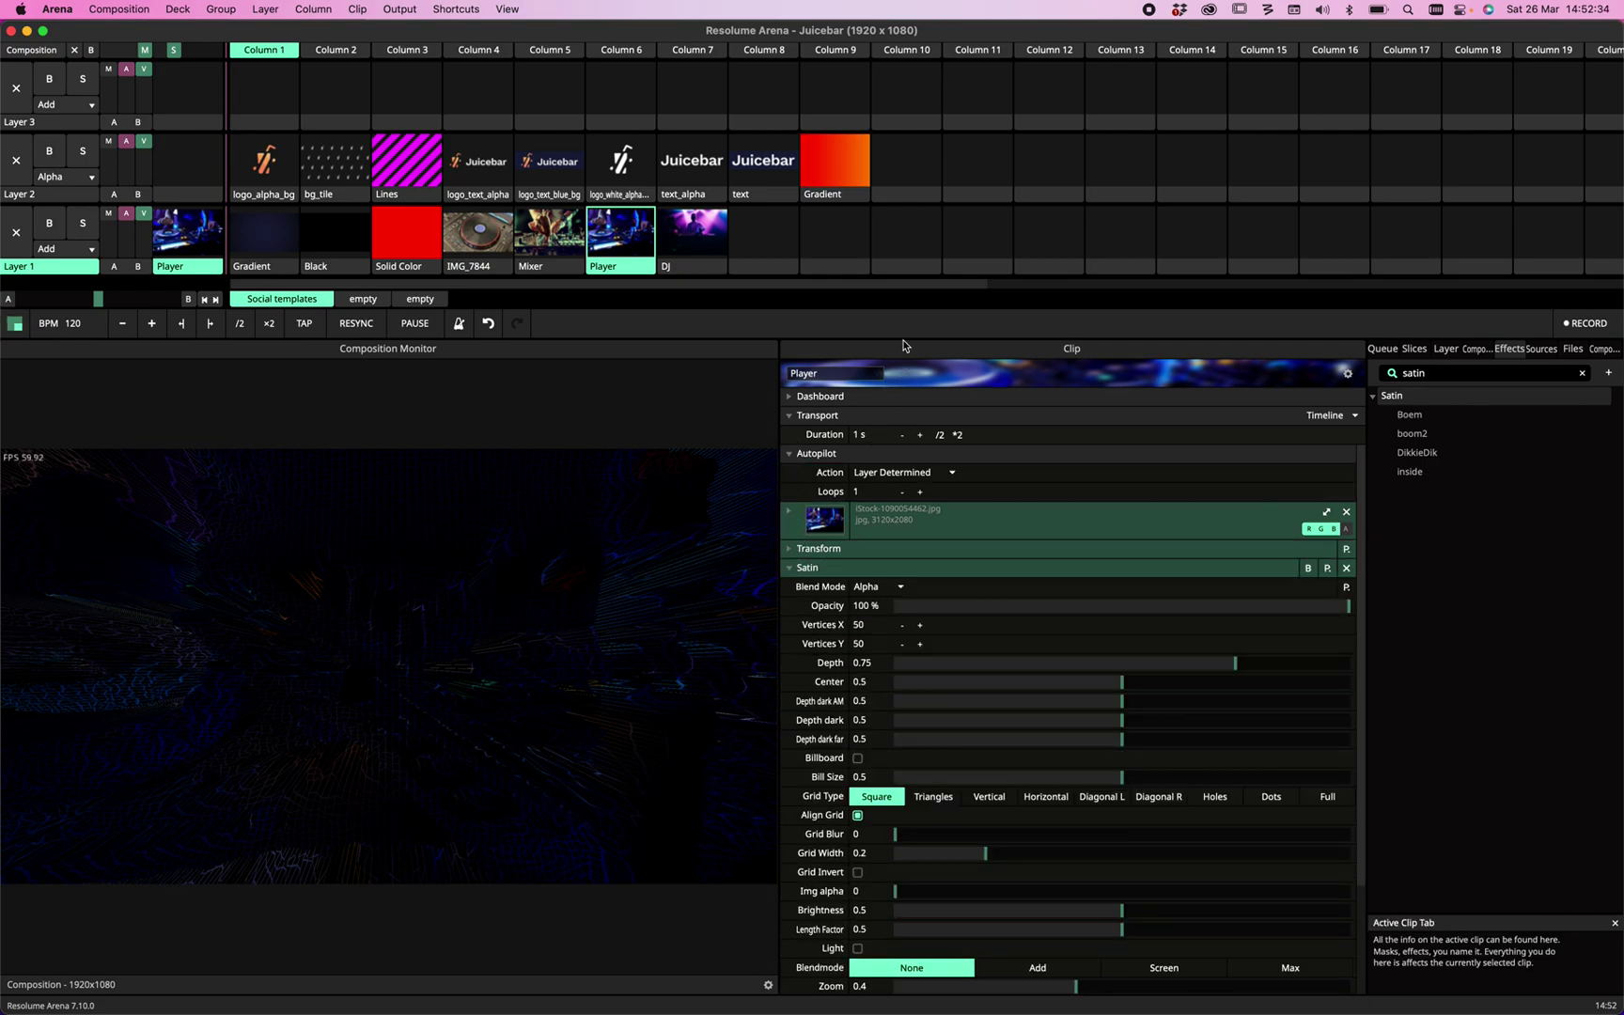
pyautogui.moveTo(919, 331); pyautogui.dragTo(906, 341)
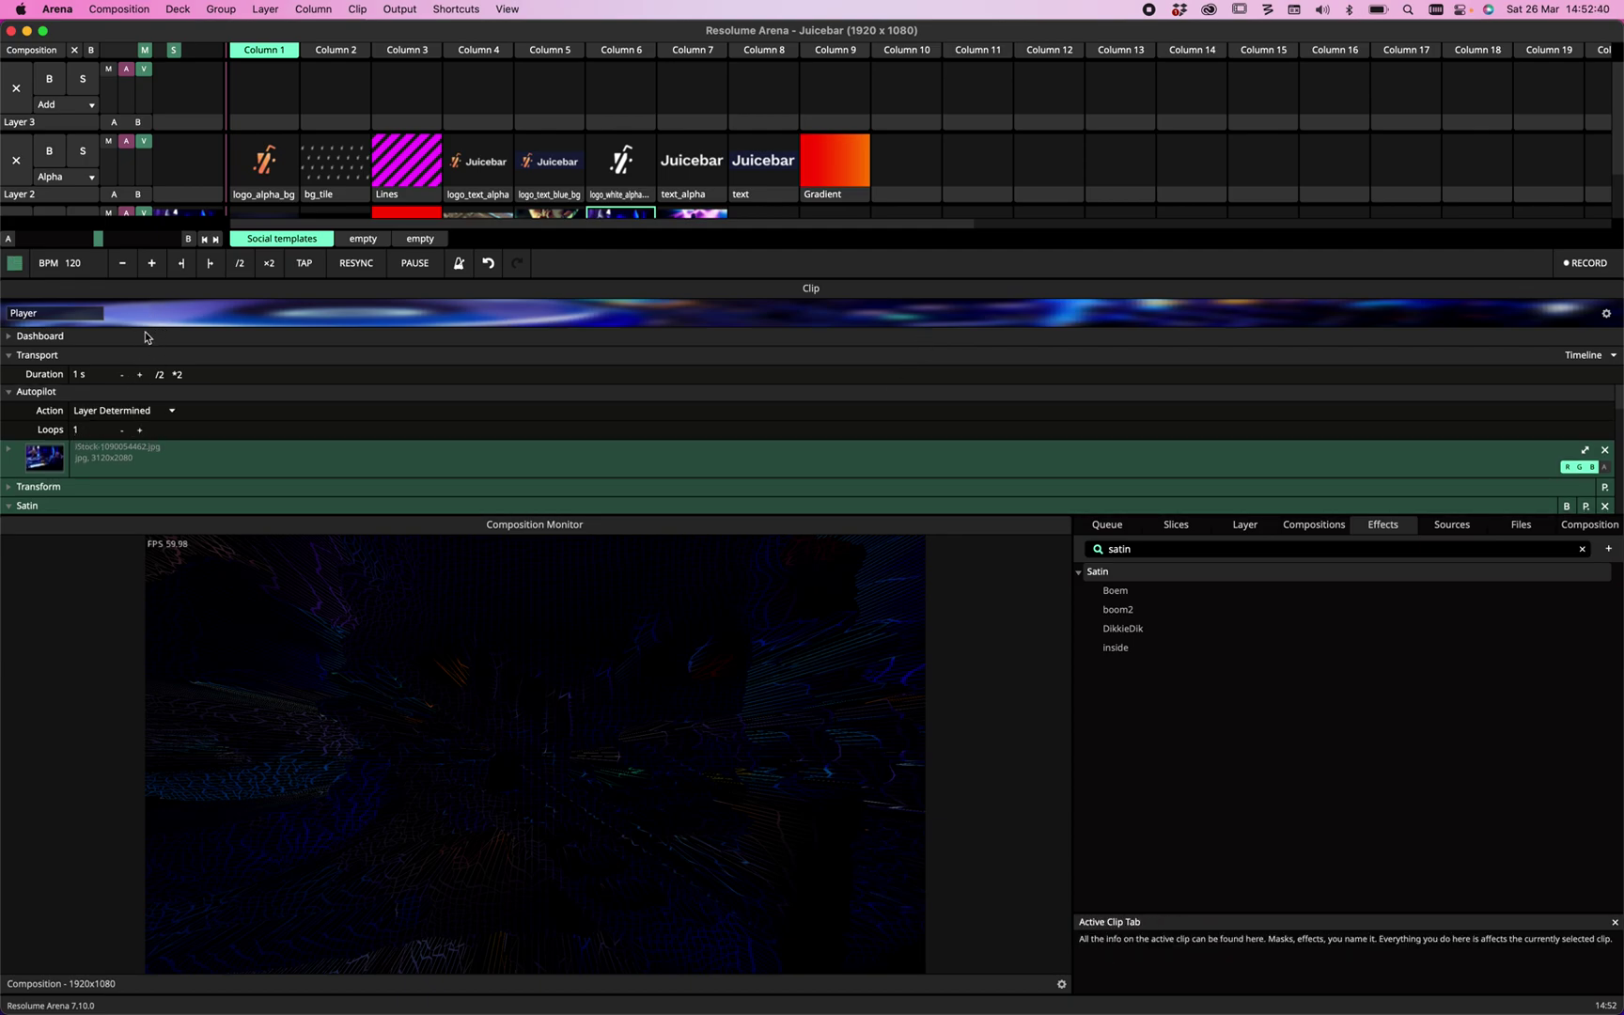
pyautogui.moveTo(381, 296); pyautogui.dragTo(1070, 831)
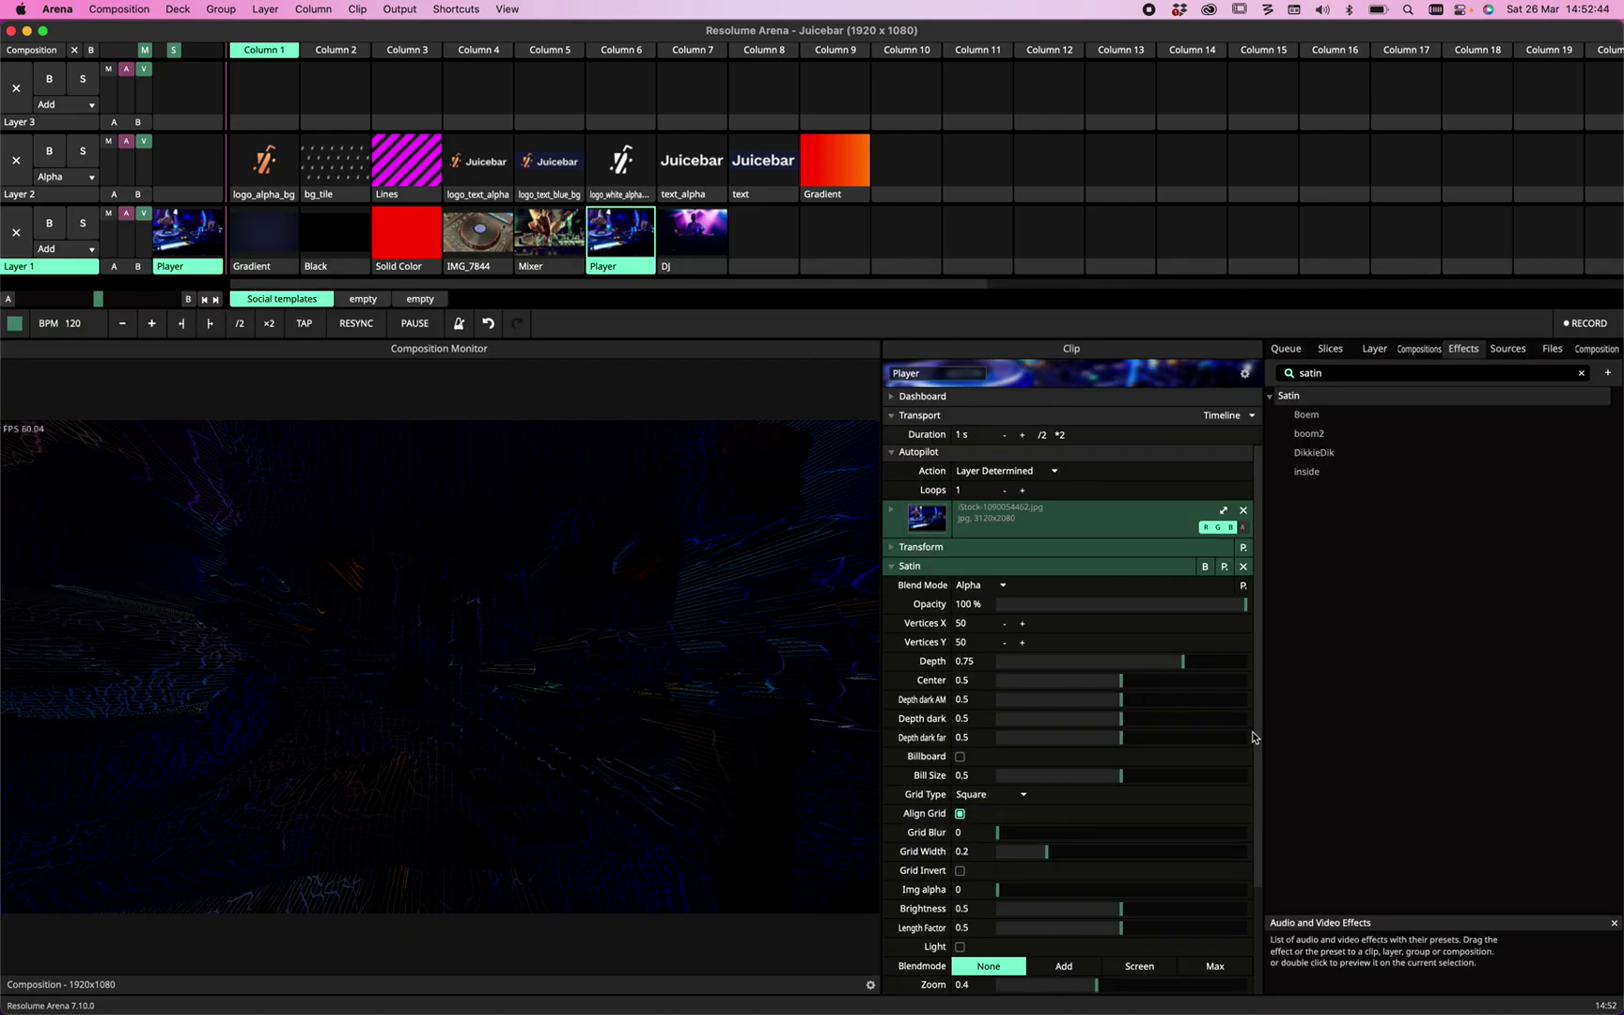
# Give the Player's Satin Brightness 1, Screen blending, Depth 0.75 and Zoom 0.62.
pyautogui.moveTo(1255, 743); pyautogui.dragTo(1256, 827)
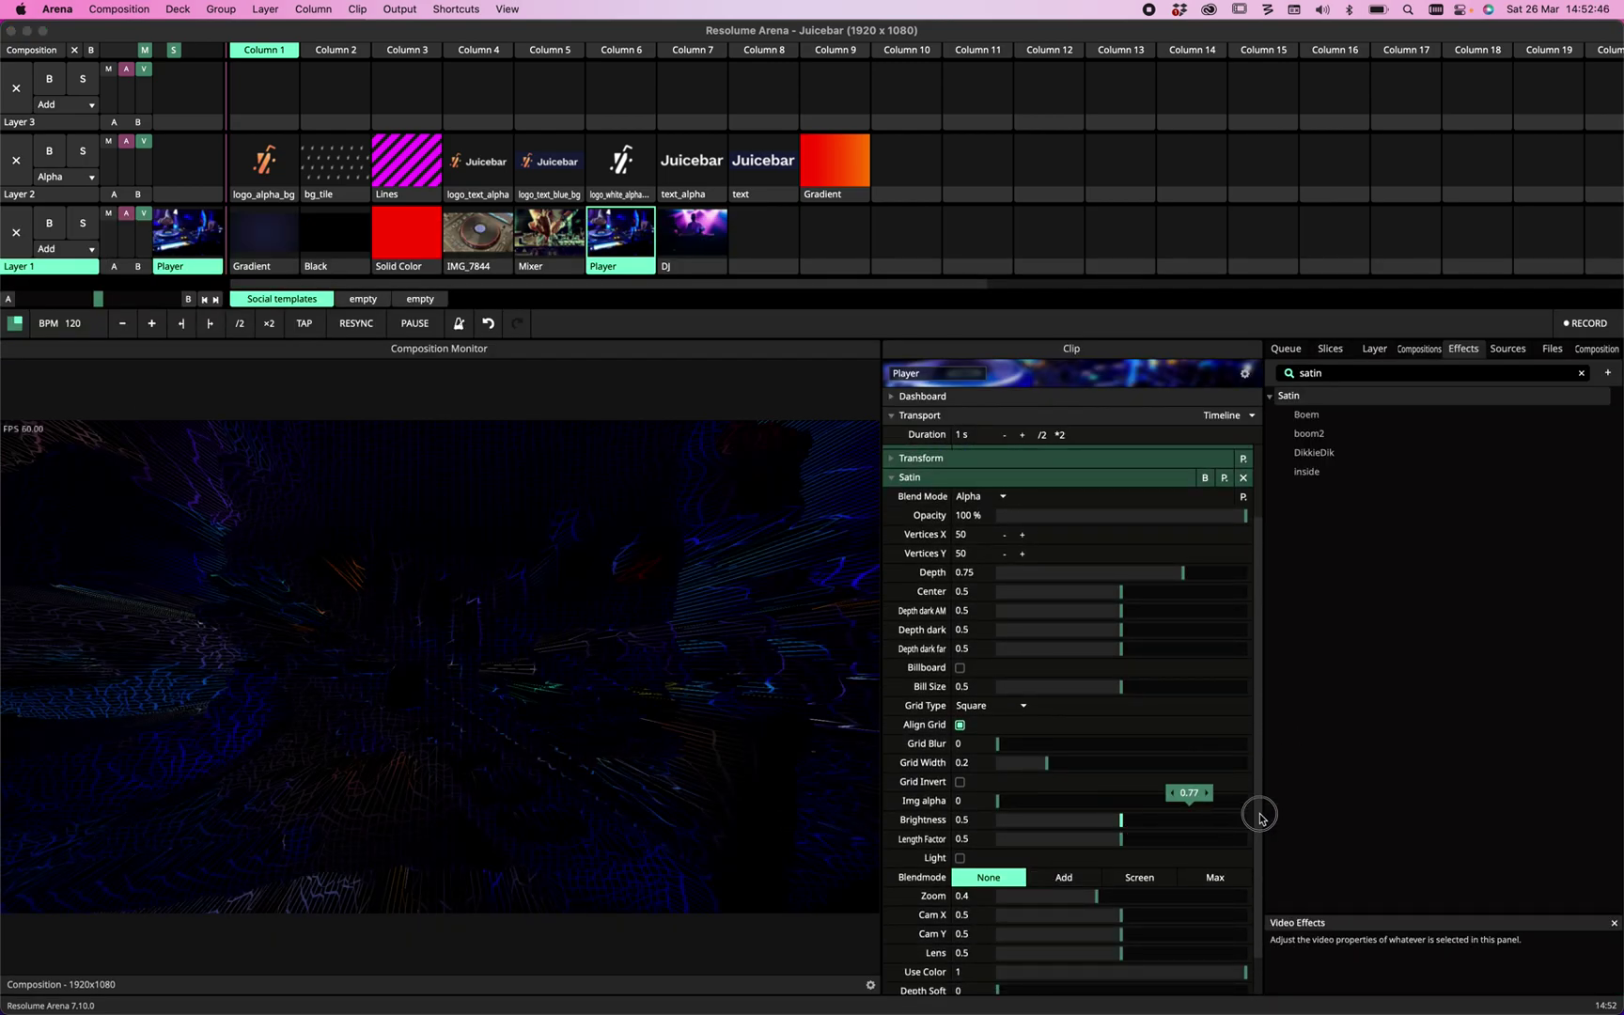
pyautogui.moveTo(1289, 813); pyautogui.dragTo(1289, 814)
pyautogui.click(1128, 880)
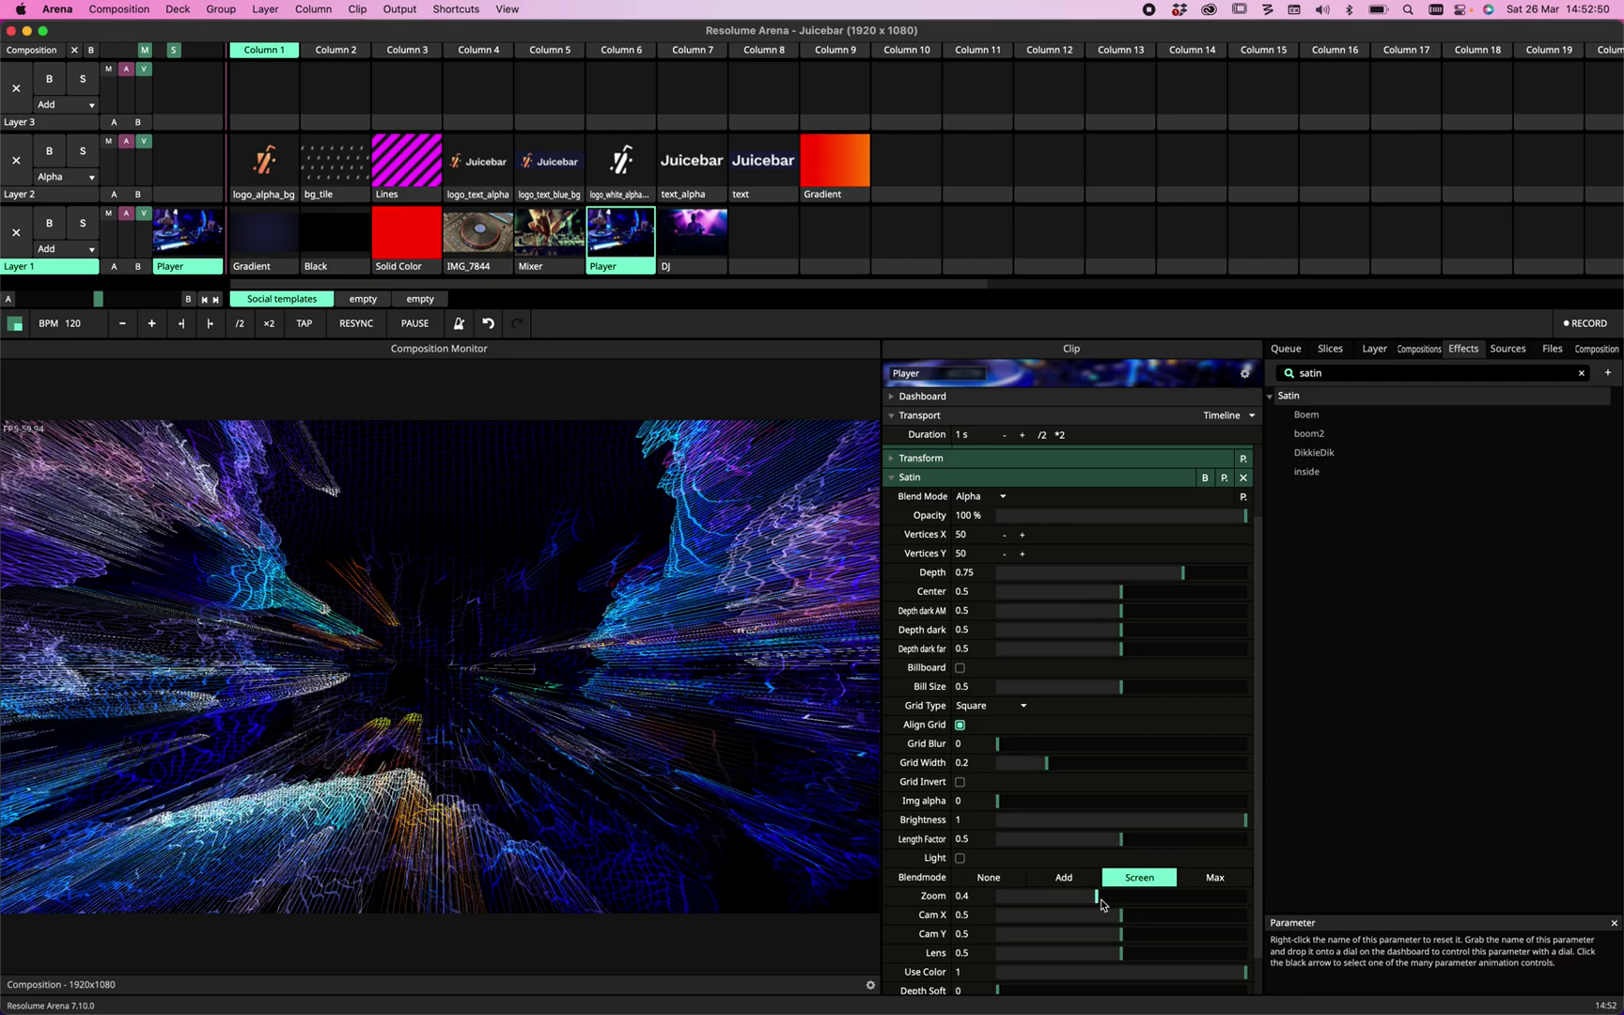
pyautogui.moveTo(1098, 901); pyautogui.dragTo(1154, 911)
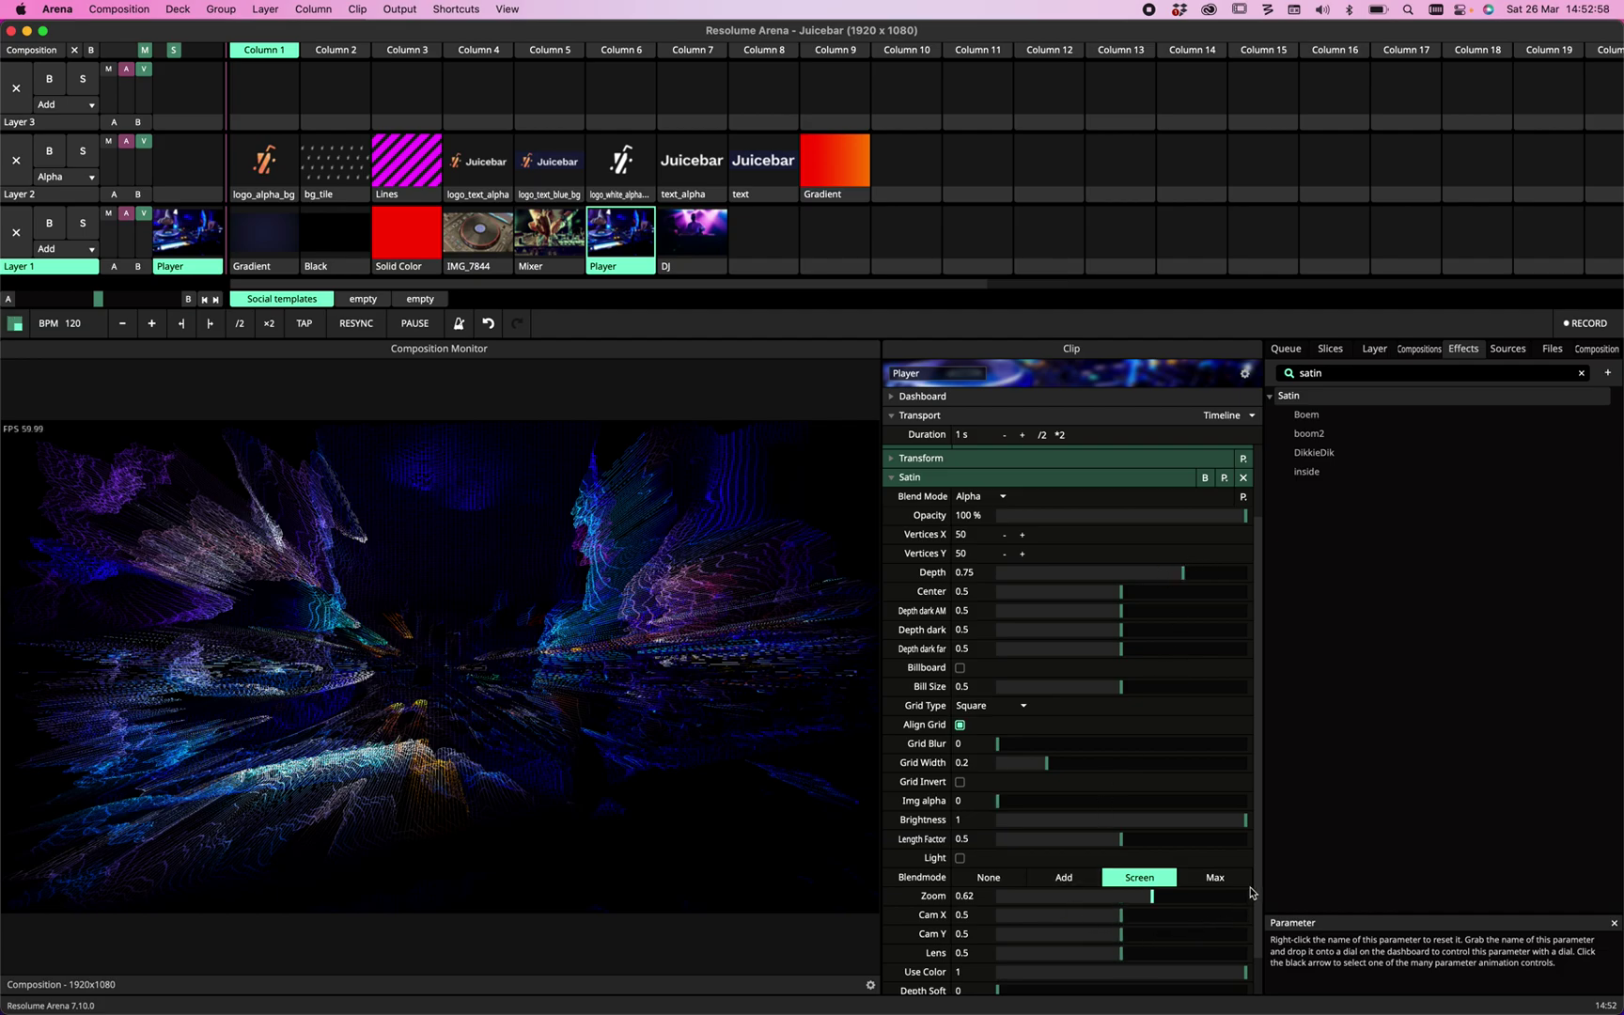
pyautogui.scroll(-2, 1251, 892)
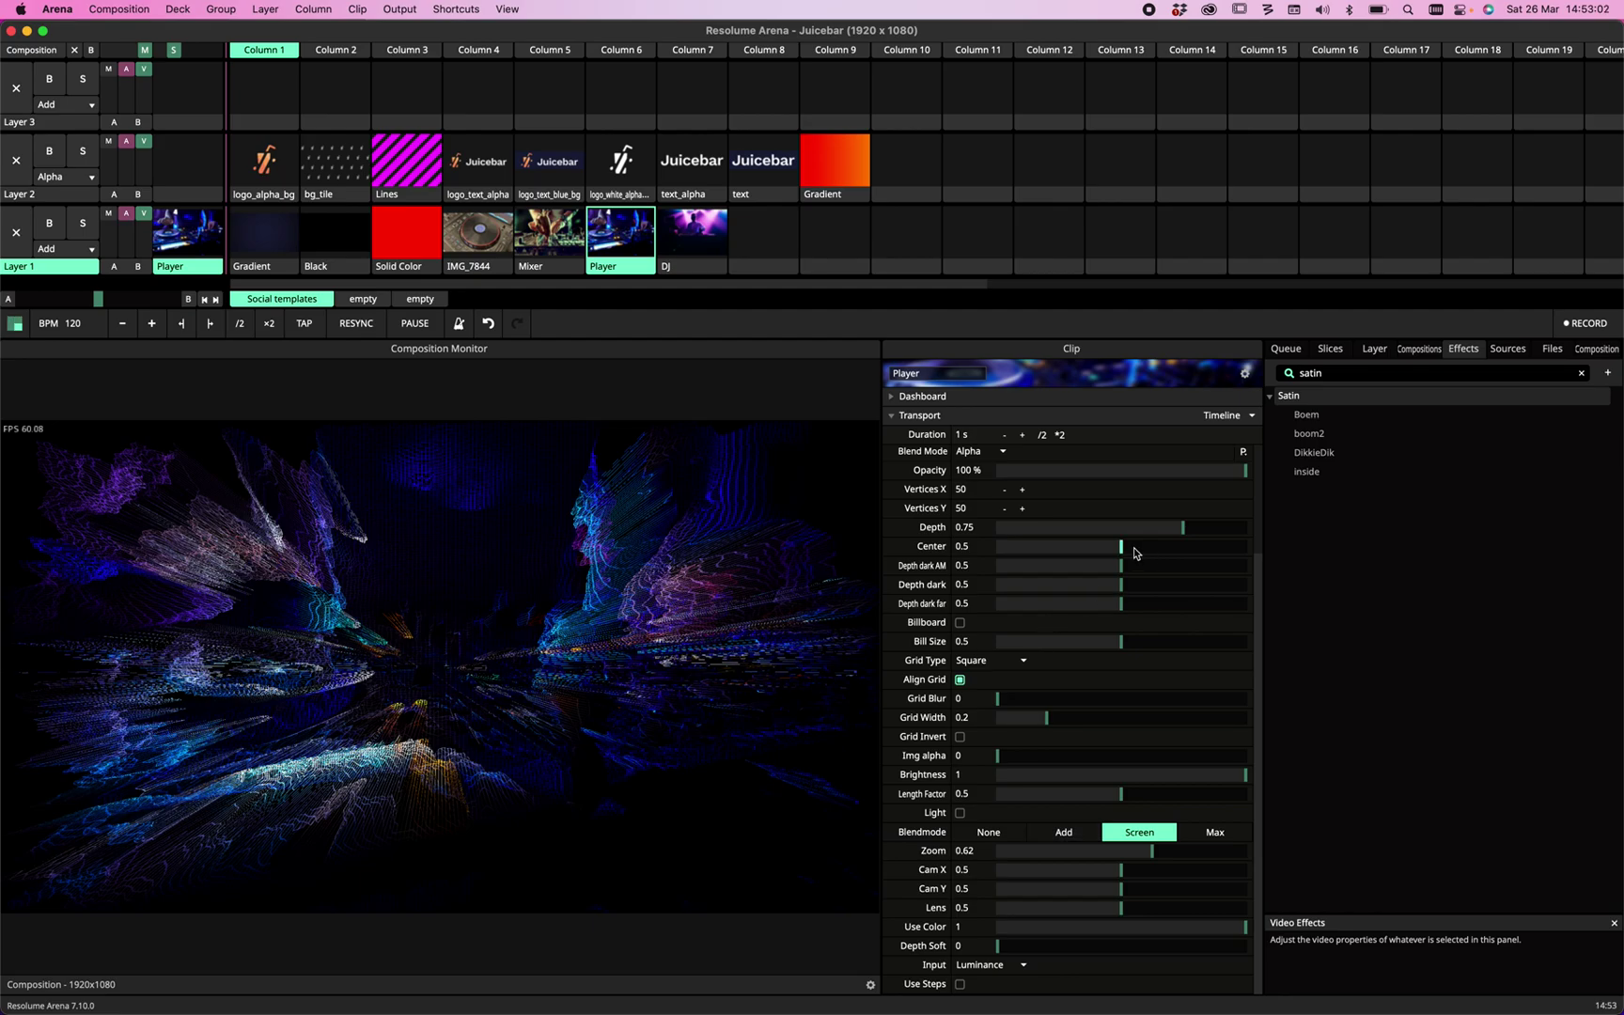
# Set Satin's Depth dark AM 0, Grid Blur 0.87, Grid Width 0.42 and Cam Y 0.47, and widen the panel.
pyautogui.moveTo(1121, 565); pyautogui.dragTo(997, 565)
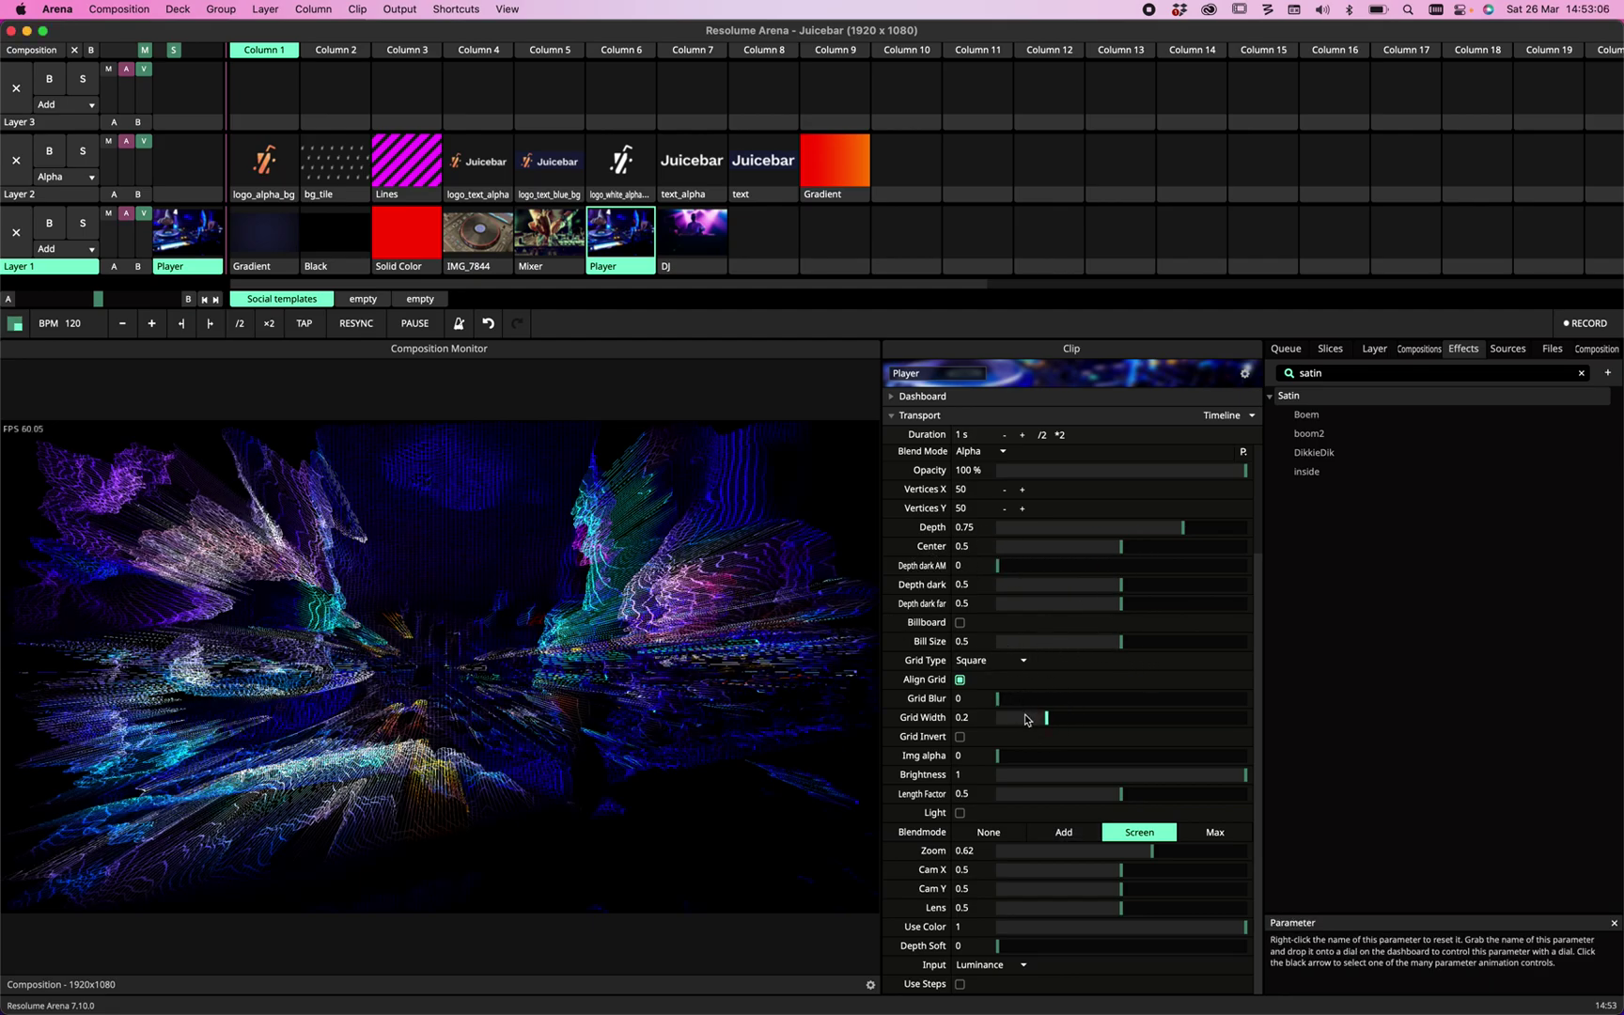
pyautogui.moveTo(1005, 705); pyautogui.dragTo(1207, 699)
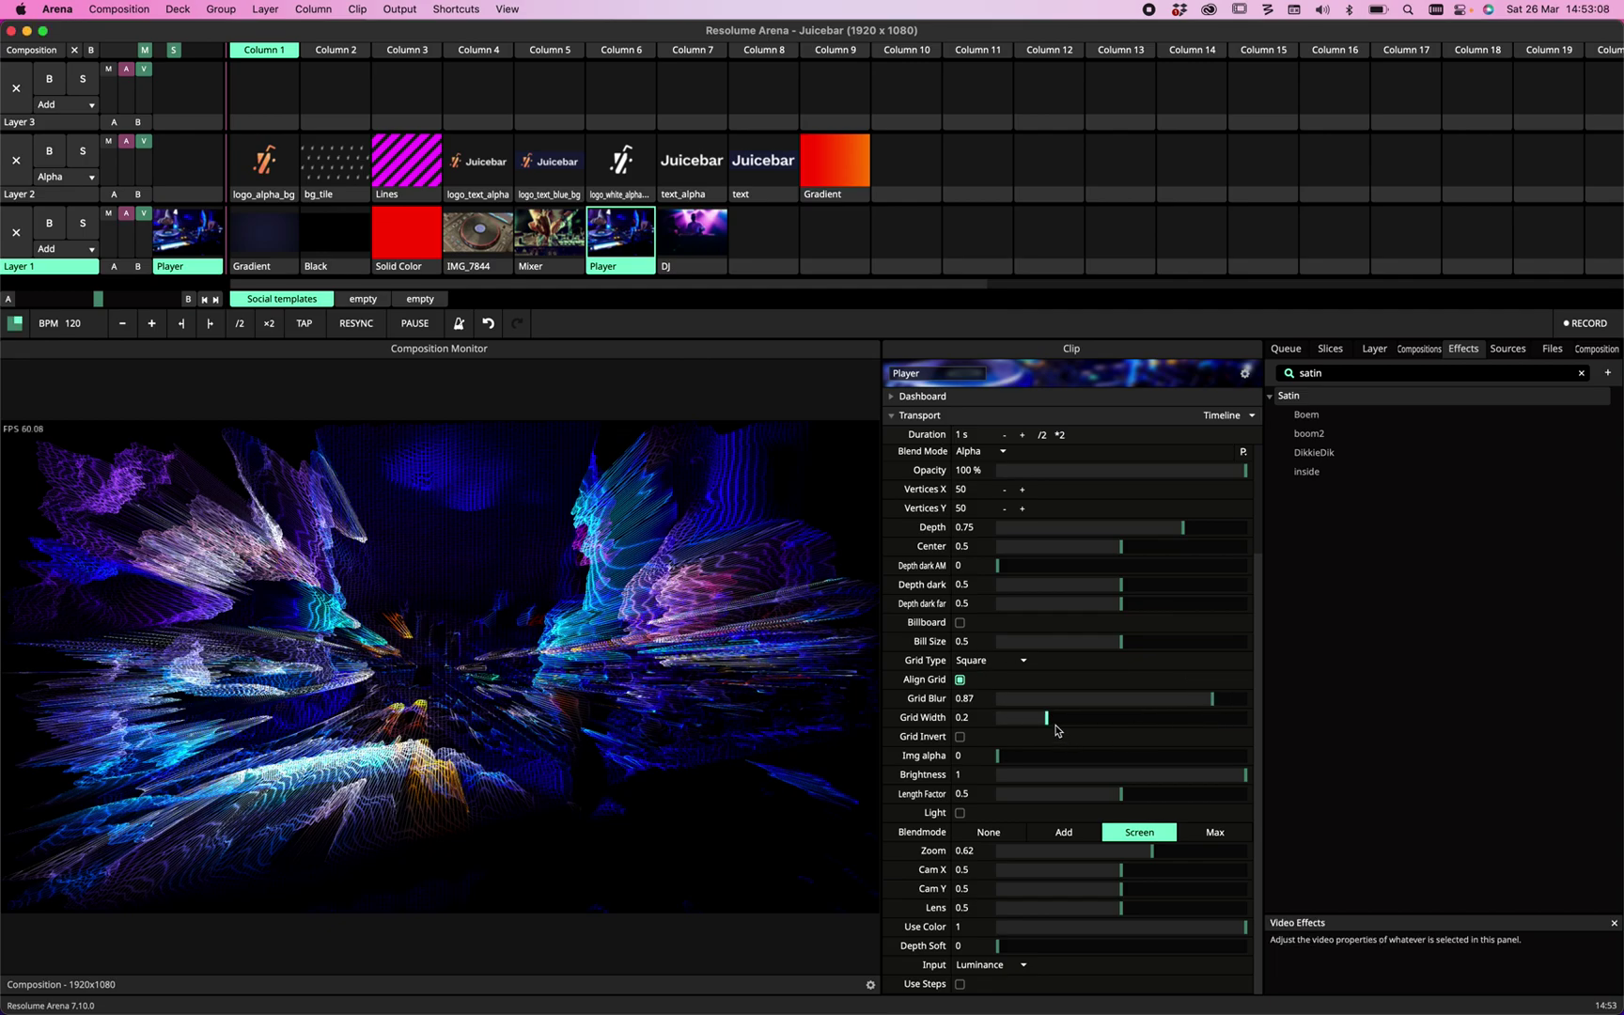
pyautogui.moveTo(1050, 719); pyautogui.dragTo(1102, 727)
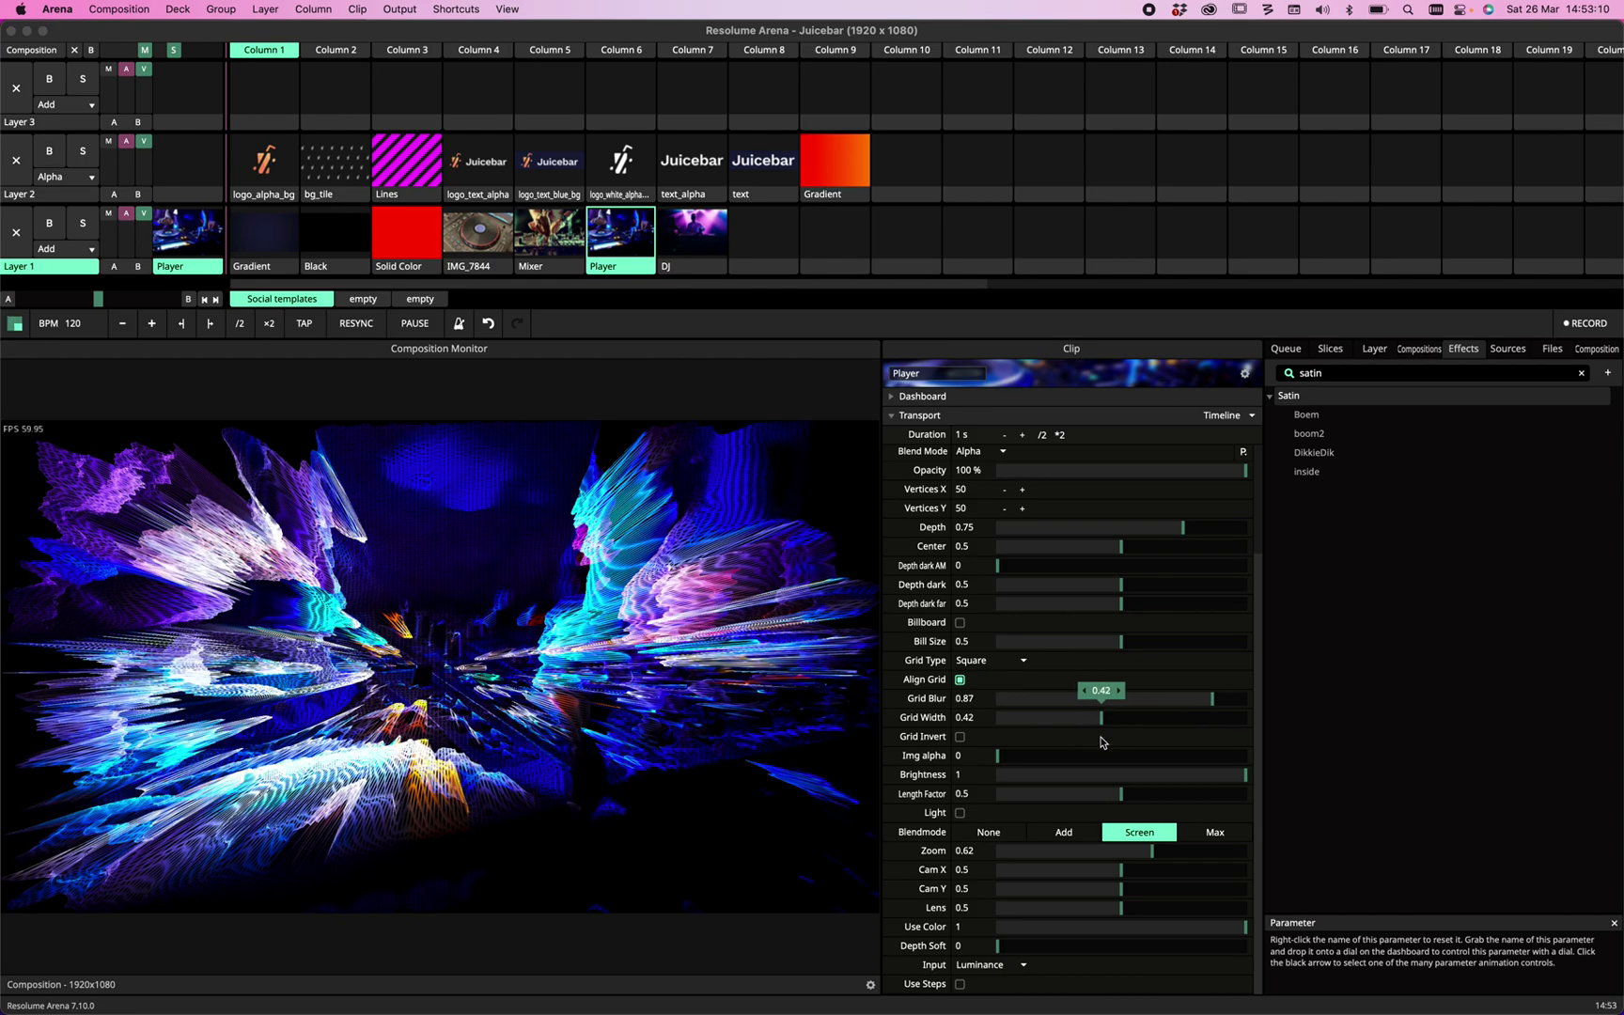
pyautogui.moveTo(1131, 898)
pyautogui.mouseDown()
pyautogui.moveTo(1083, 907)
pyautogui.moveTo(1131, 910)
pyautogui.moveTo(1112, 915)
pyautogui.mouseUp()
pyautogui.moveTo(1262, 806); pyautogui.dragTo(1257, 807)
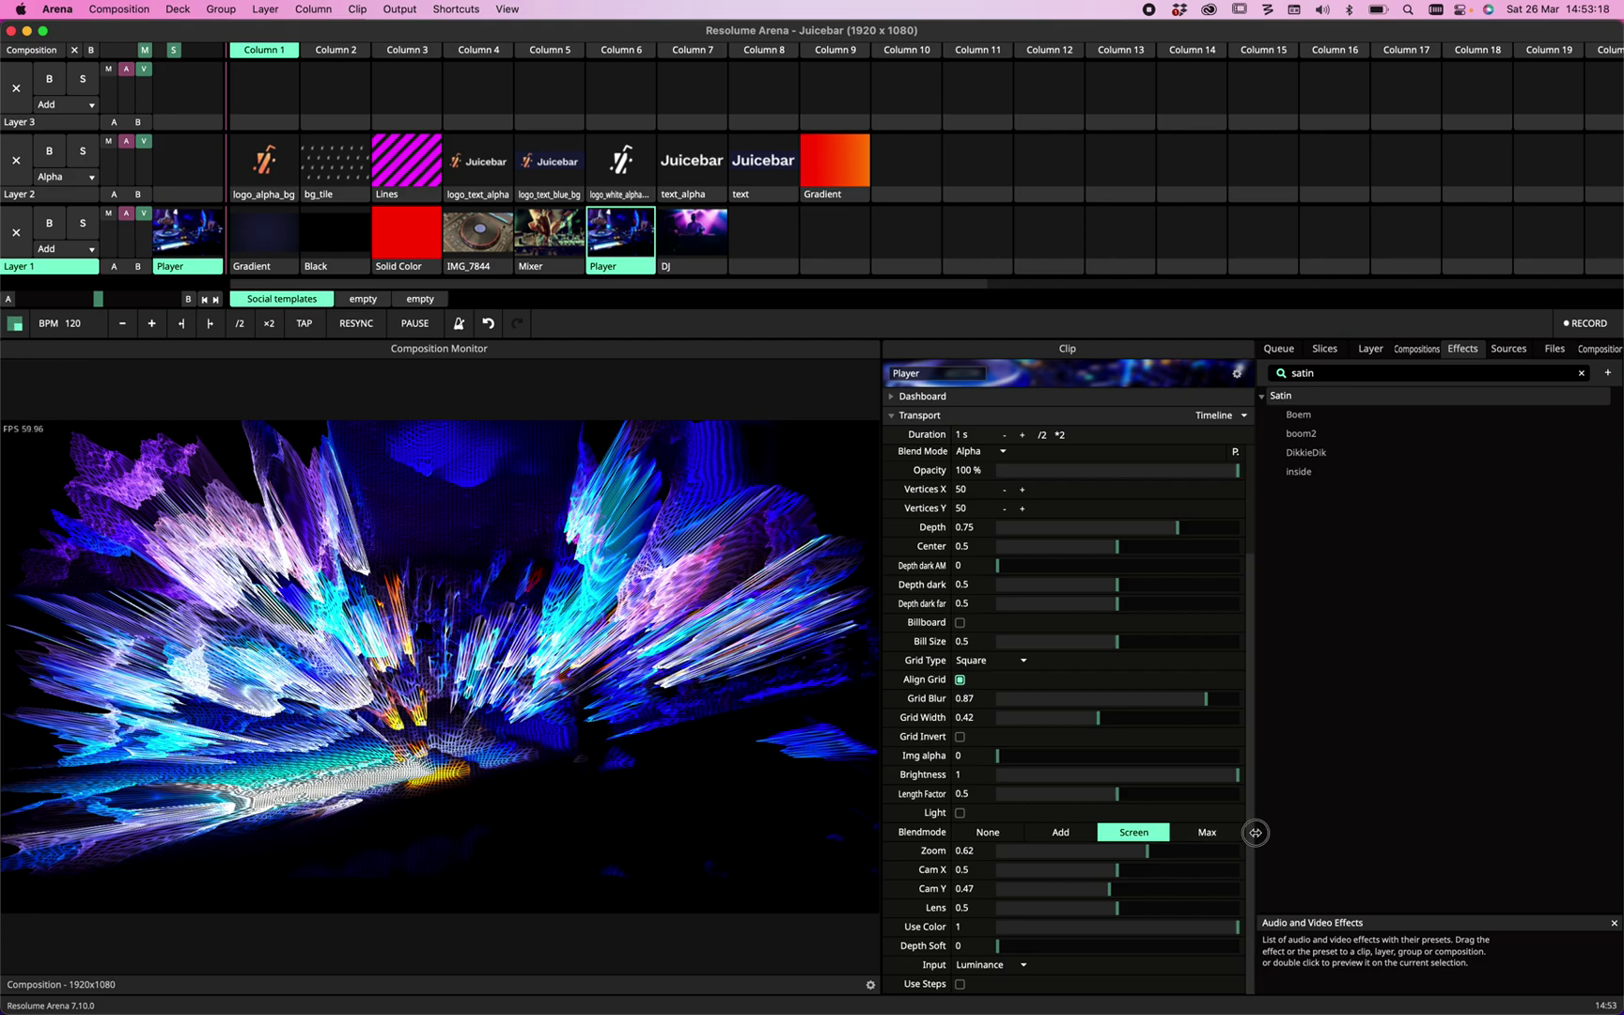
pyautogui.moveTo(1256, 832); pyautogui.dragTo(1320, 826)
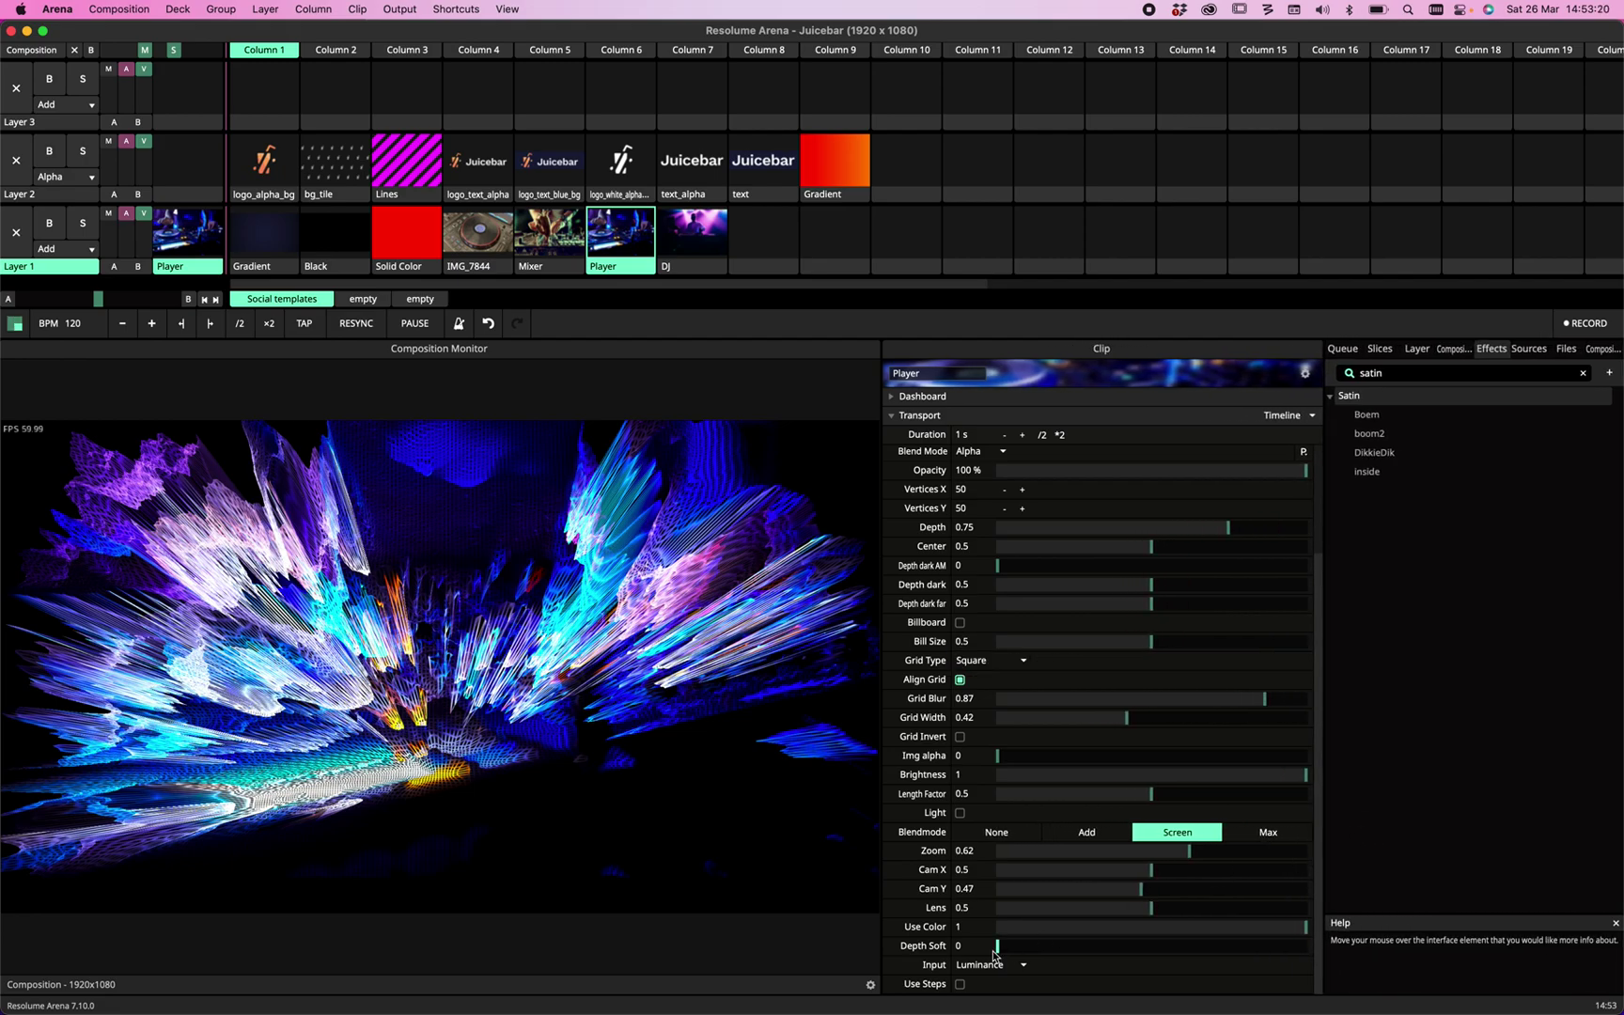
pyautogui.click(986, 964)
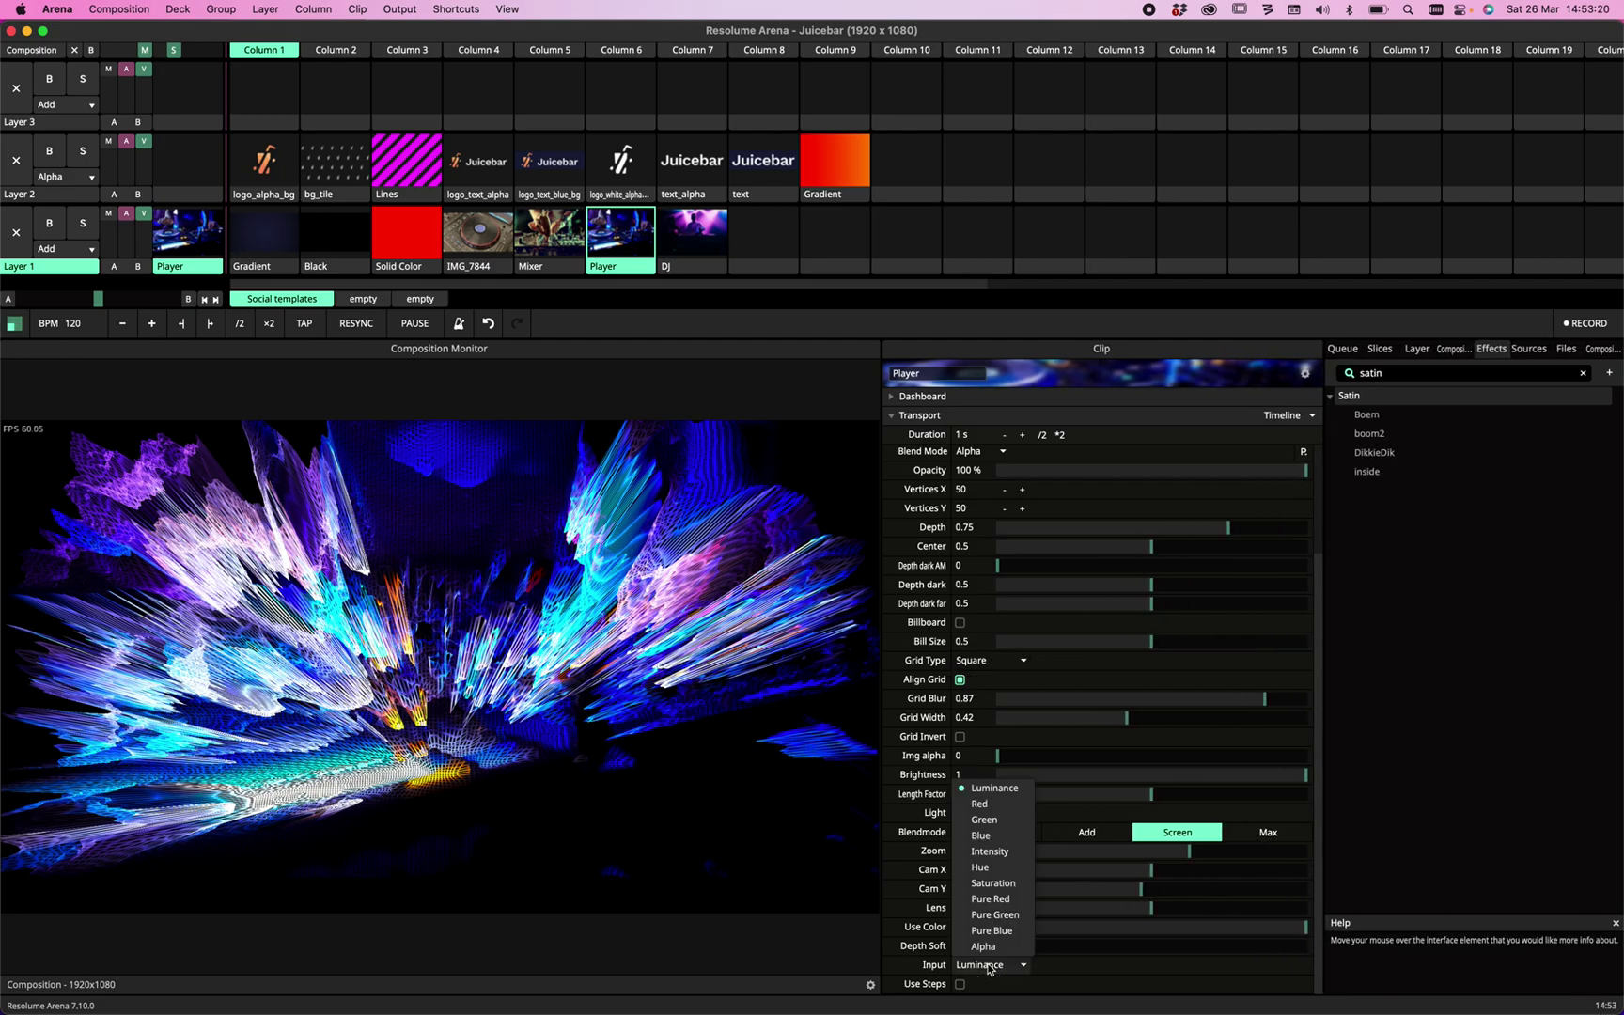
# Switch Satin's Input to Blue, then Red, and lower Depth to 0.19 while reshaping Cam Y.
pyautogui.click(1000, 835)
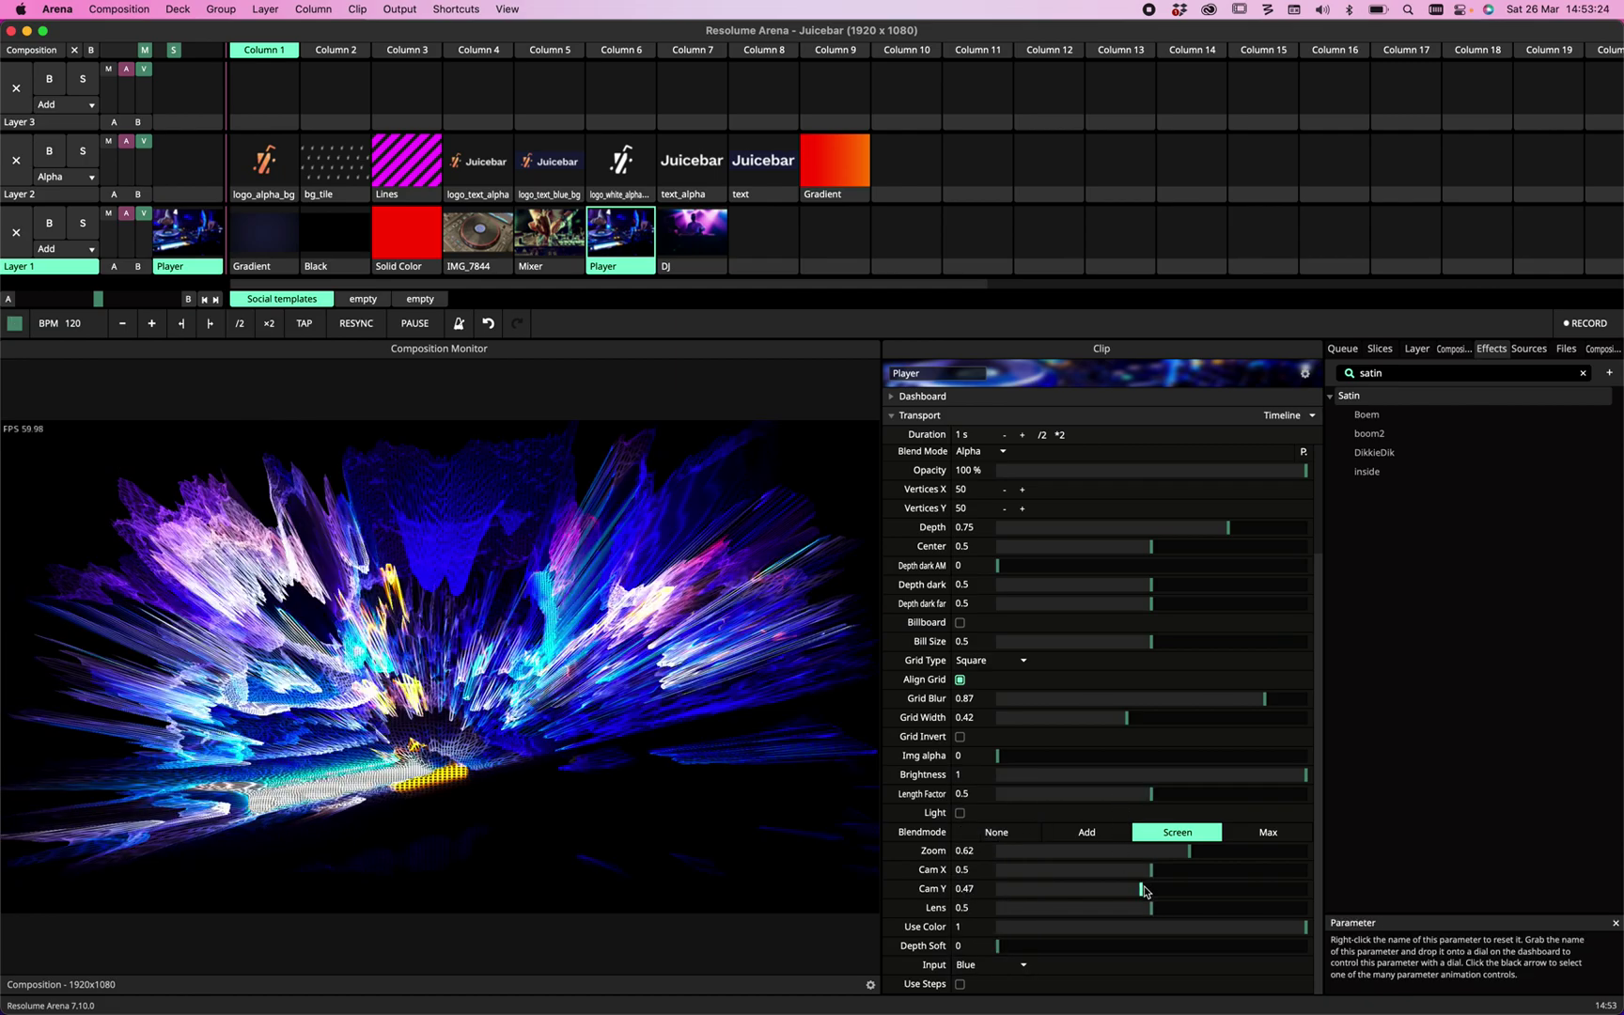
pyautogui.click(996, 965)
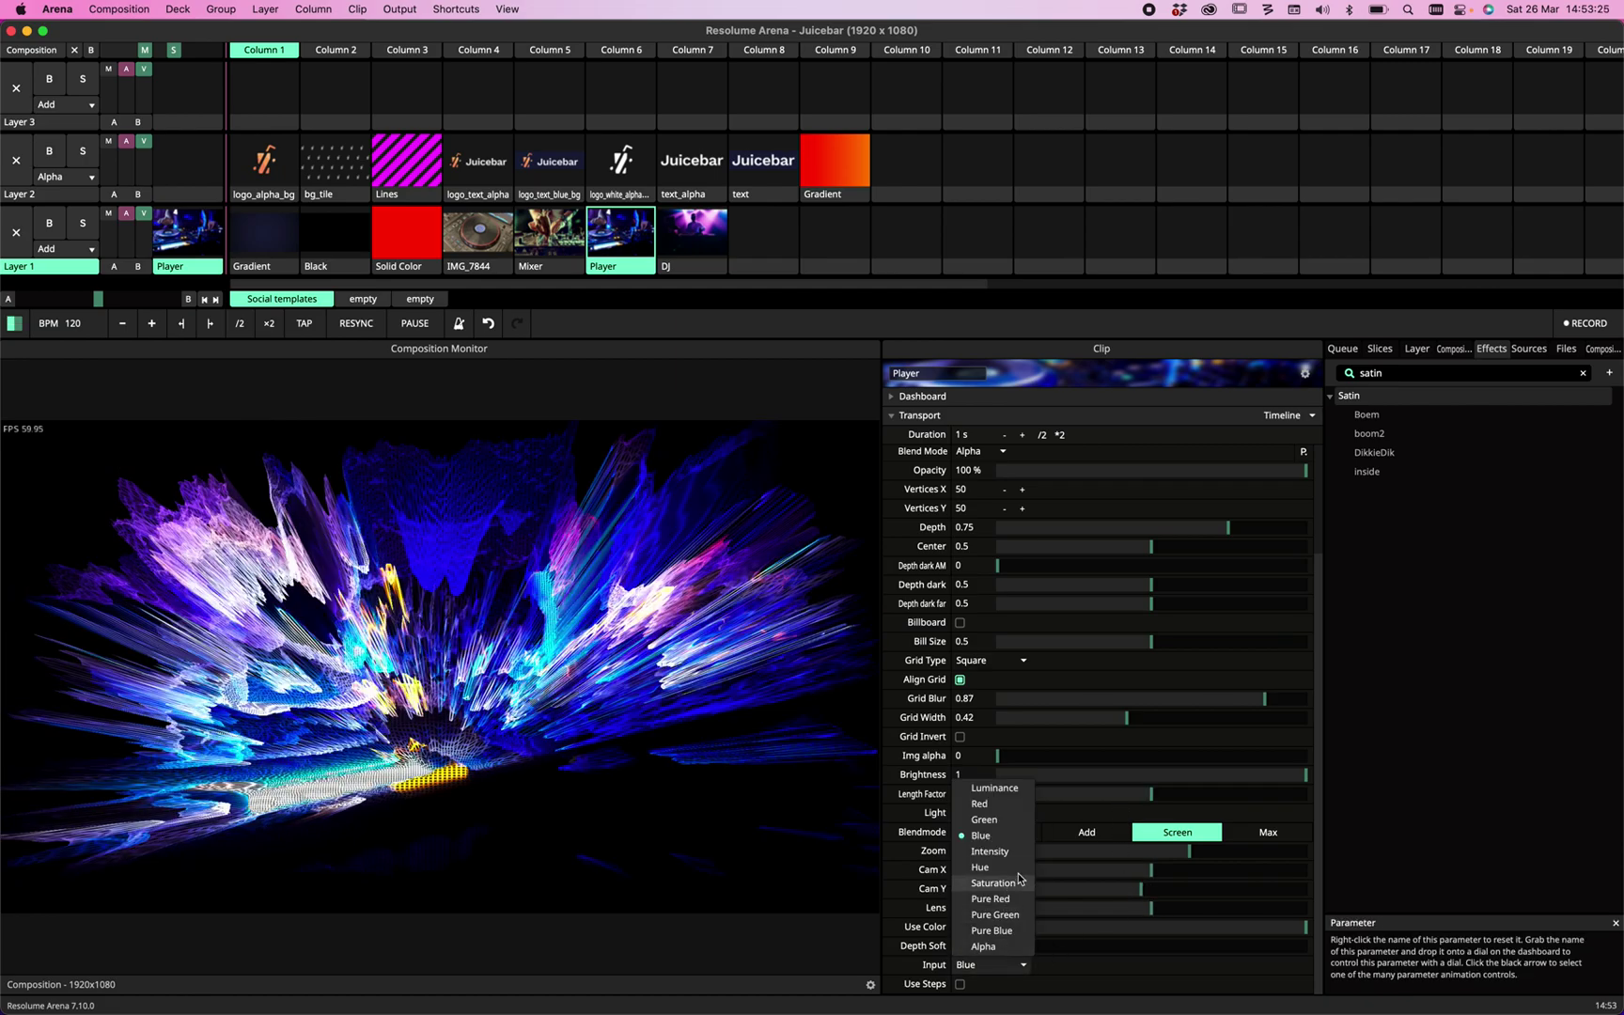
pyautogui.click(1002, 806)
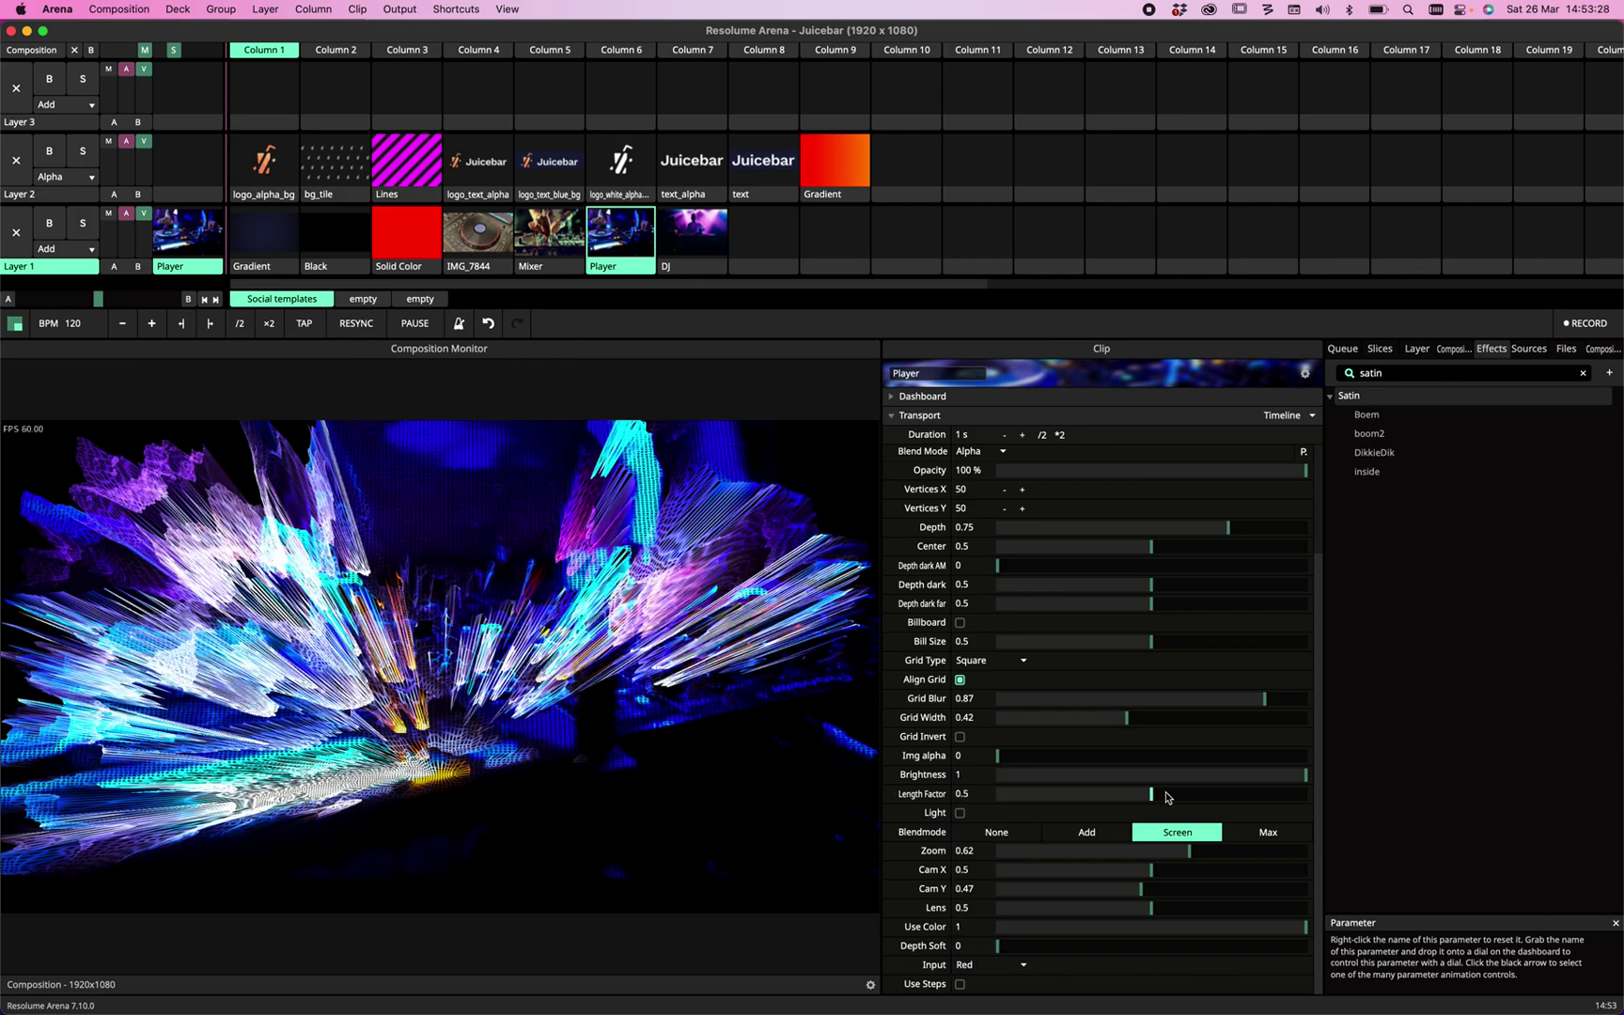
pyautogui.moveTo(1139, 898)
pyautogui.mouseDown()
pyautogui.moveTo(1111, 891)
pyautogui.moveTo(1186, 902)
pyautogui.moveTo(1144, 900)
pyautogui.mouseUp()
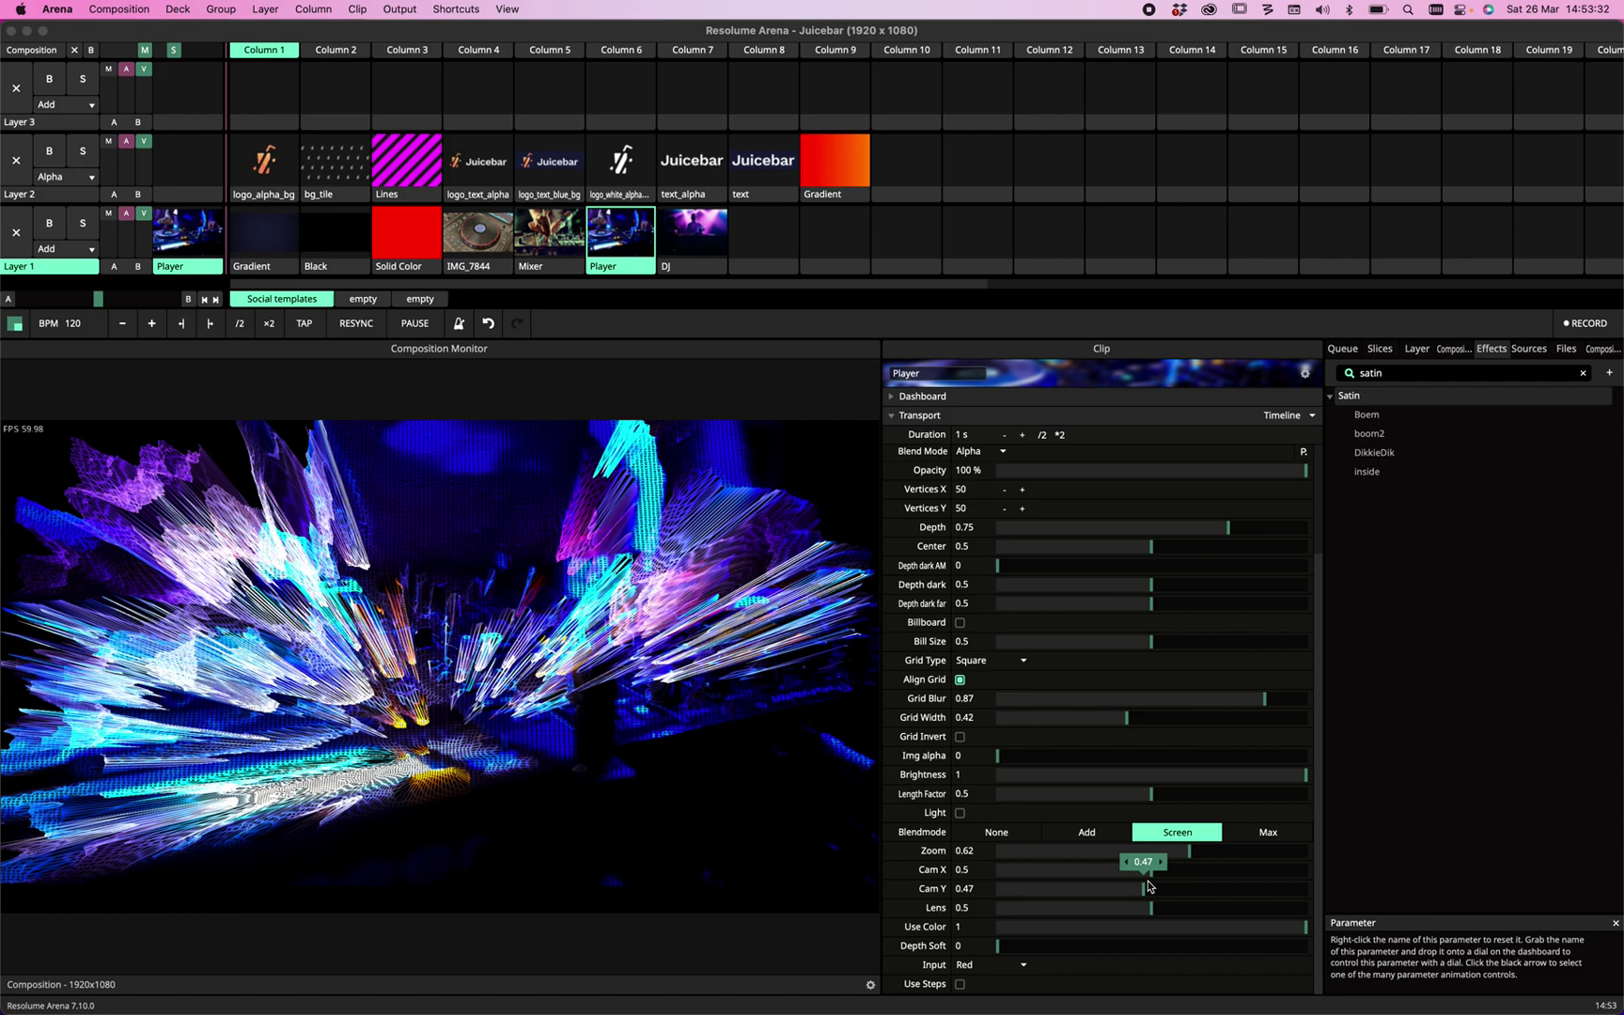
pyautogui.moveTo(1230, 527); pyautogui.dragTo(1023, 542)
pyautogui.moveTo(1150, 903); pyautogui.dragTo(1134, 936)
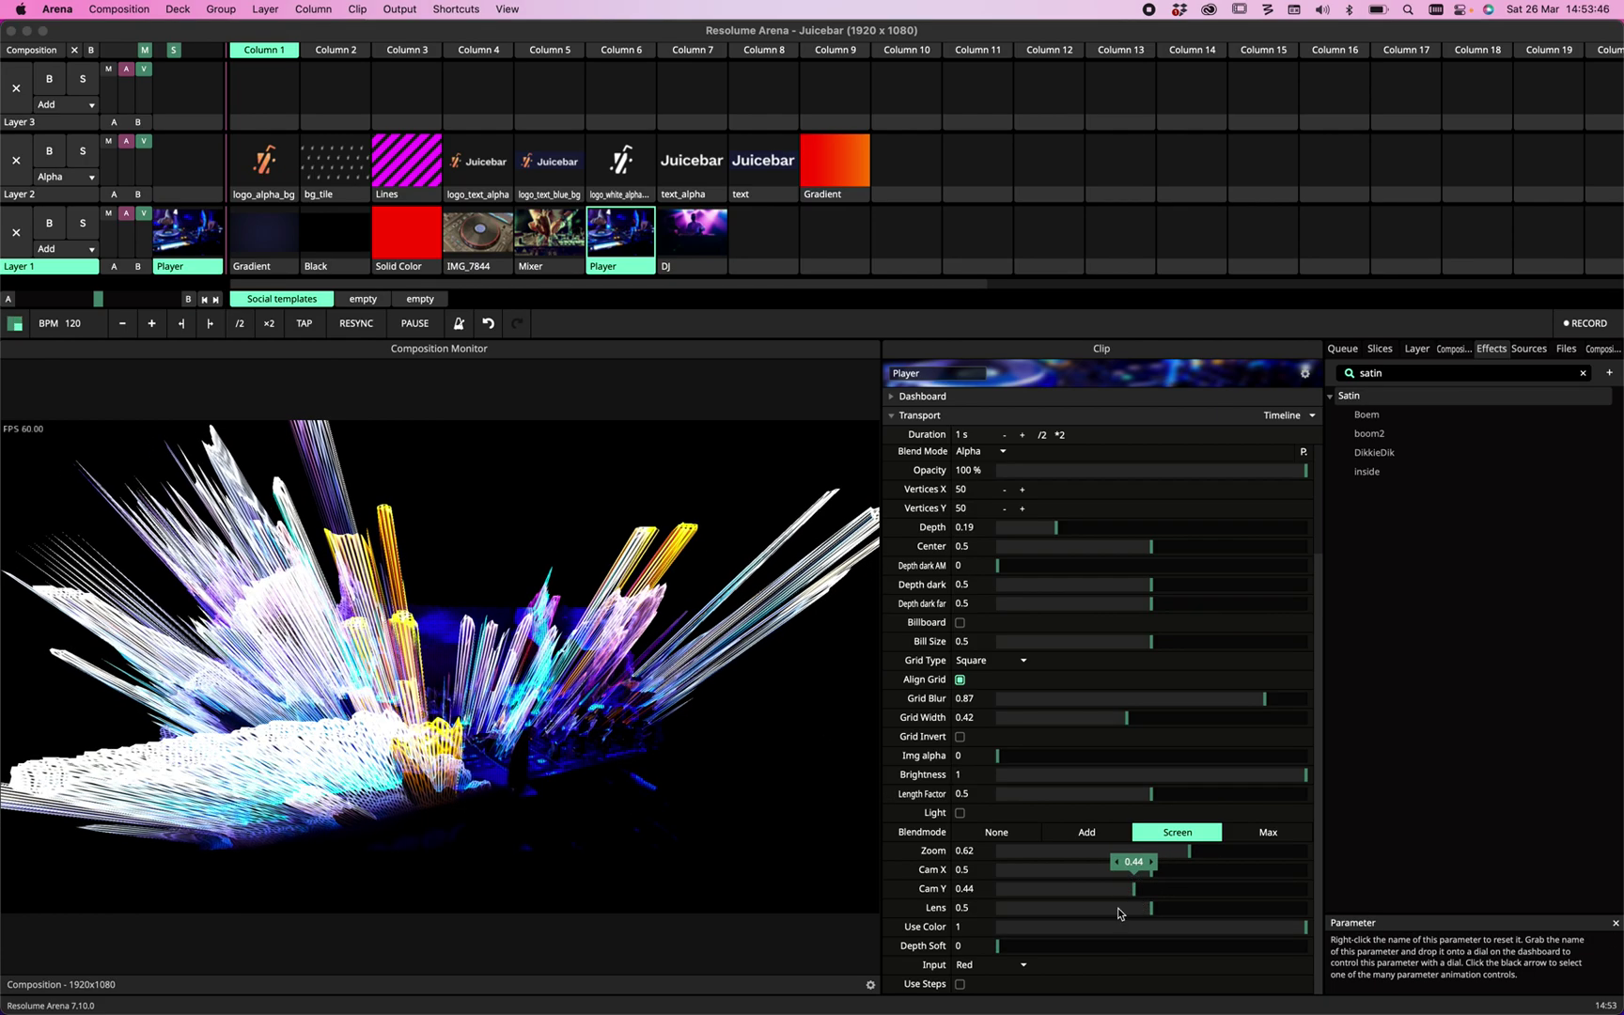
# Cycle Input through Green, Intensity, Hue and Saturation to Pure Blue, then raise Cam Y to 0.53.
pyautogui.click(1015, 970)
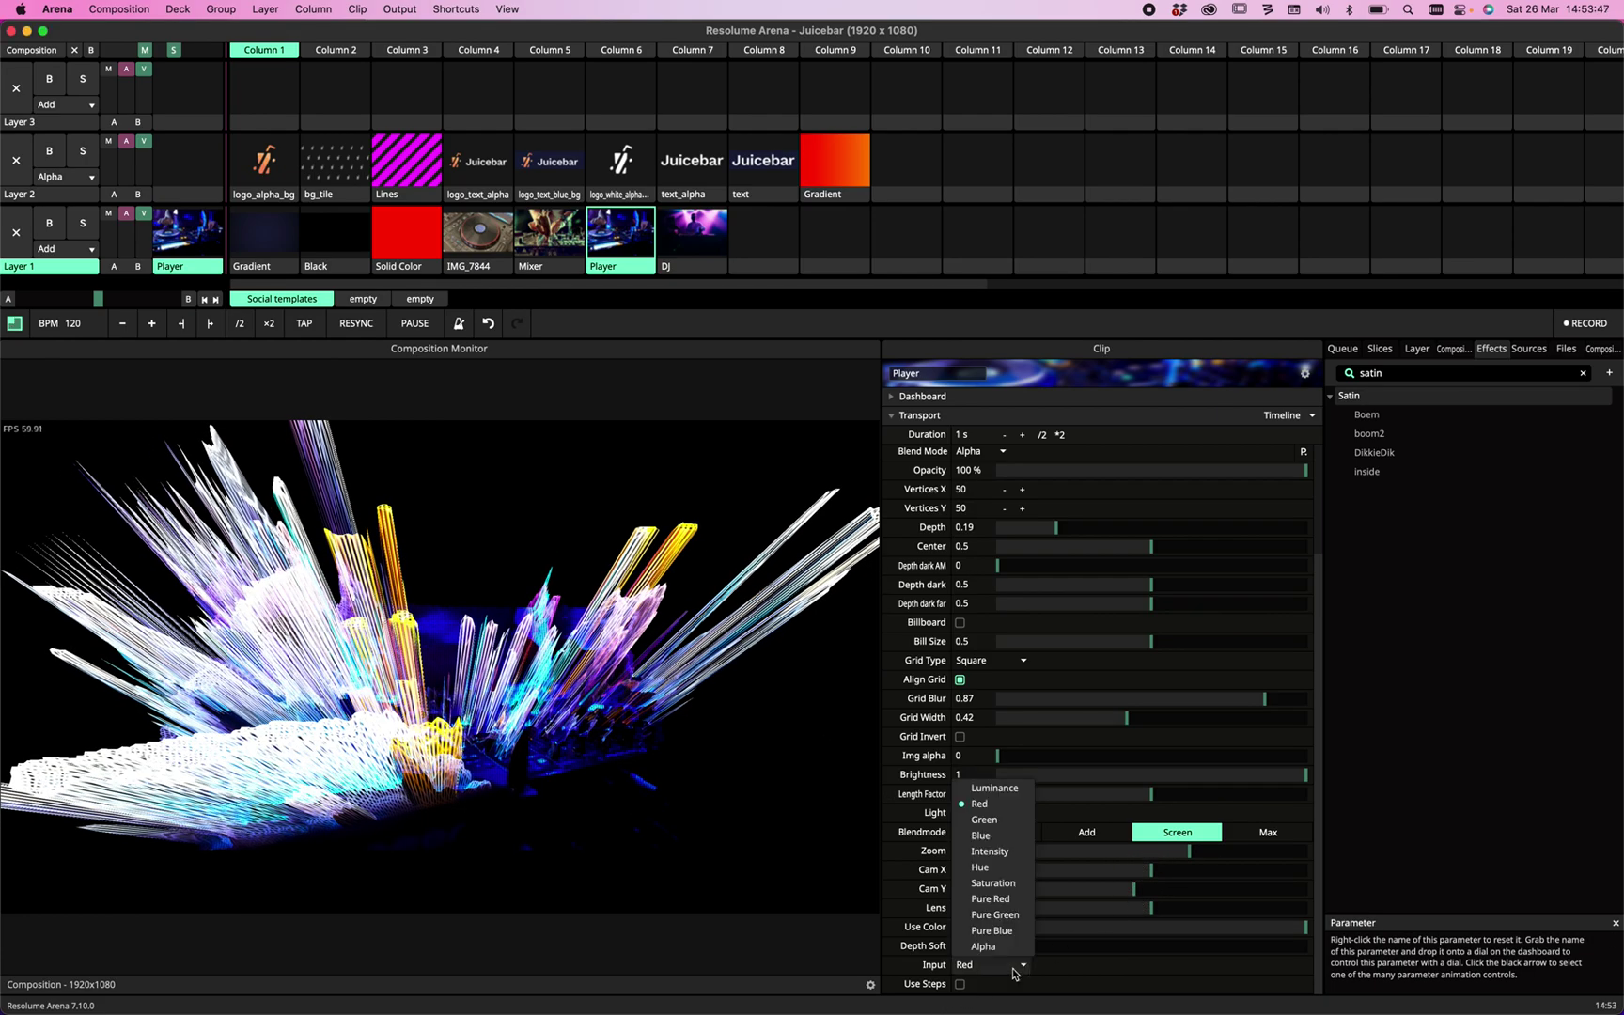
pyautogui.click(983, 820)
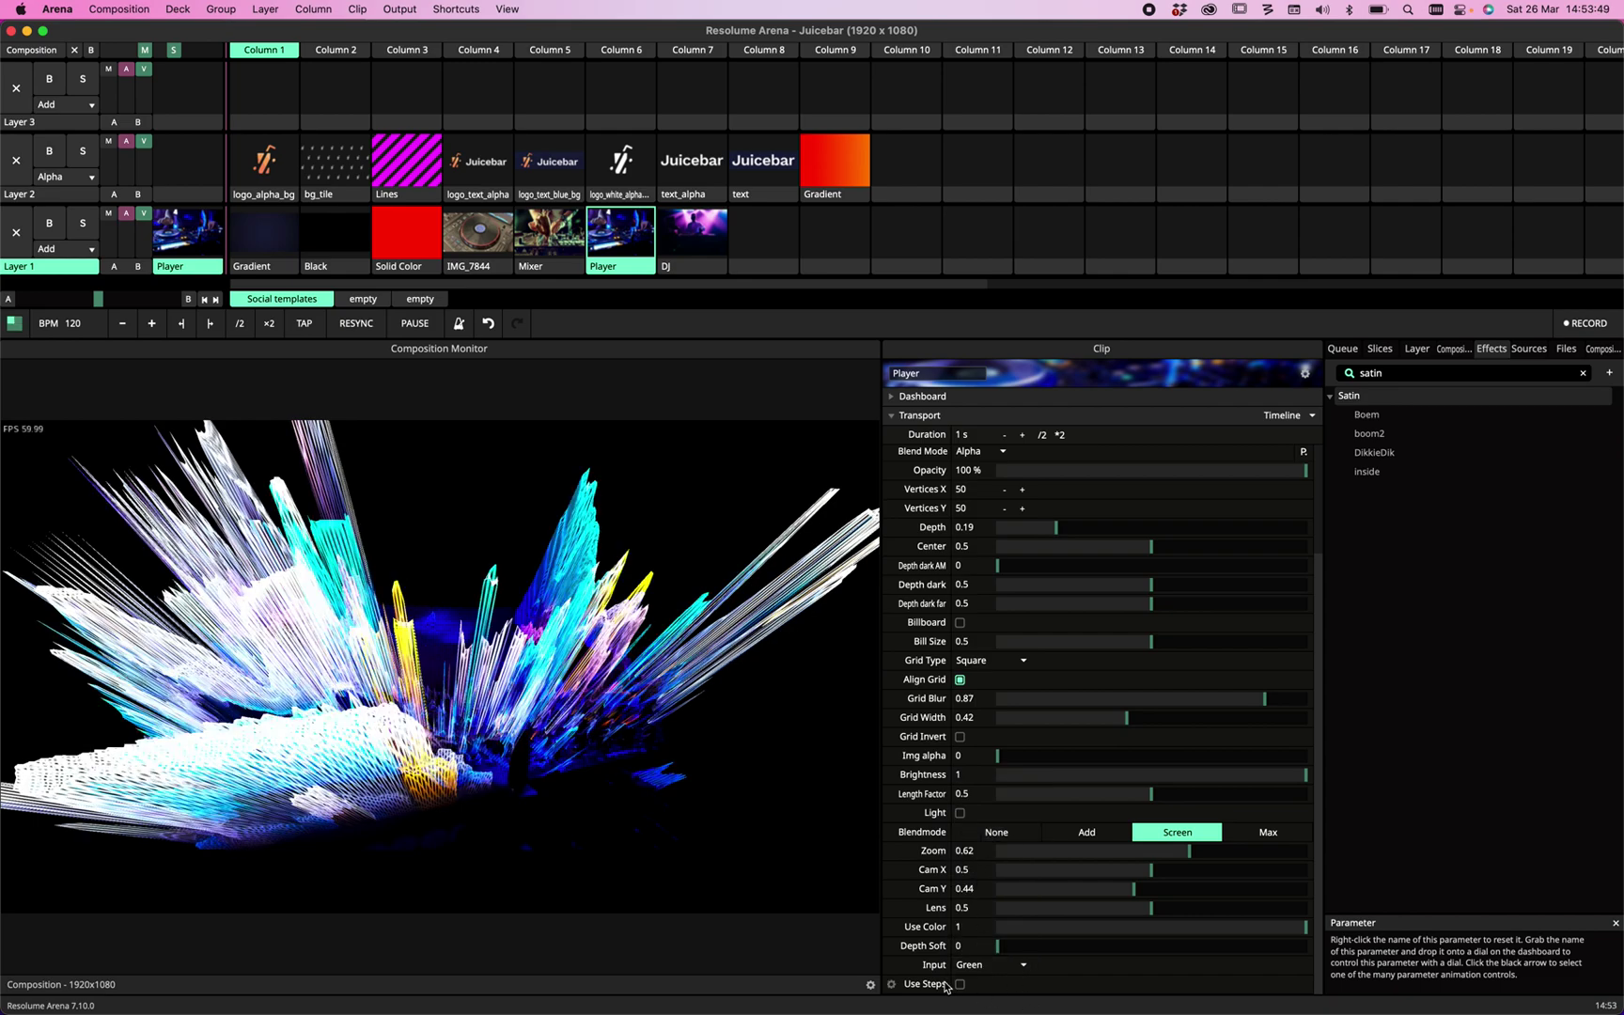
pyautogui.click(1010, 965)
pyautogui.click(1010, 851)
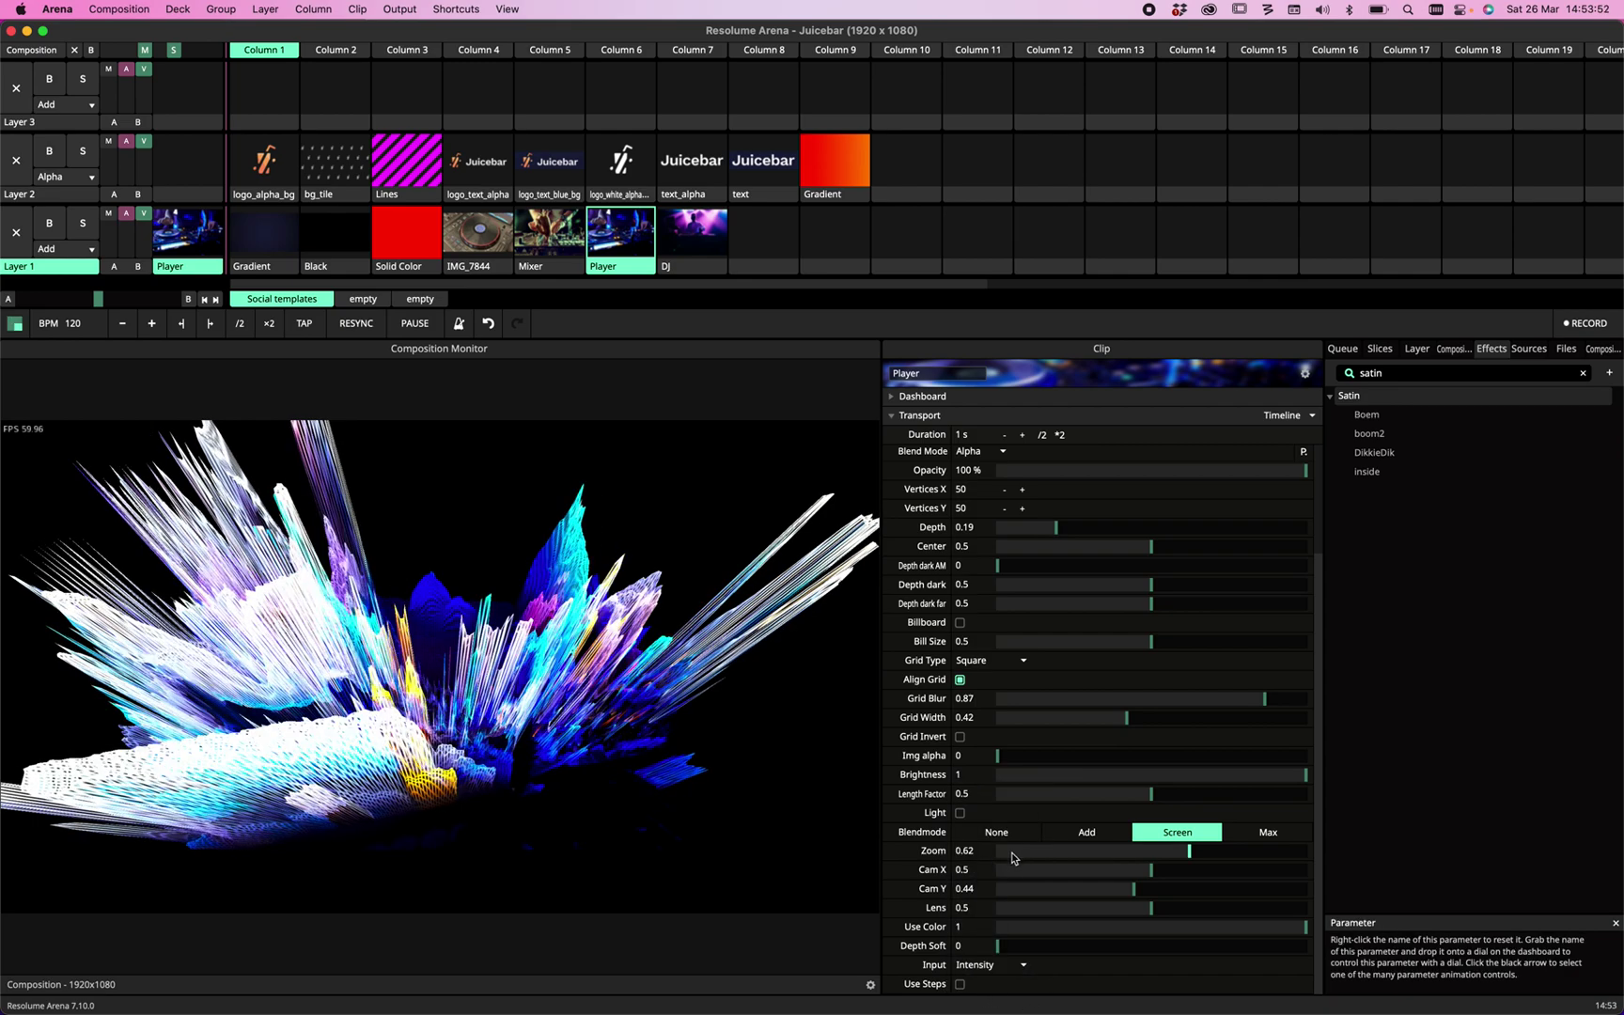
pyautogui.click(1004, 973)
pyautogui.click(1000, 867)
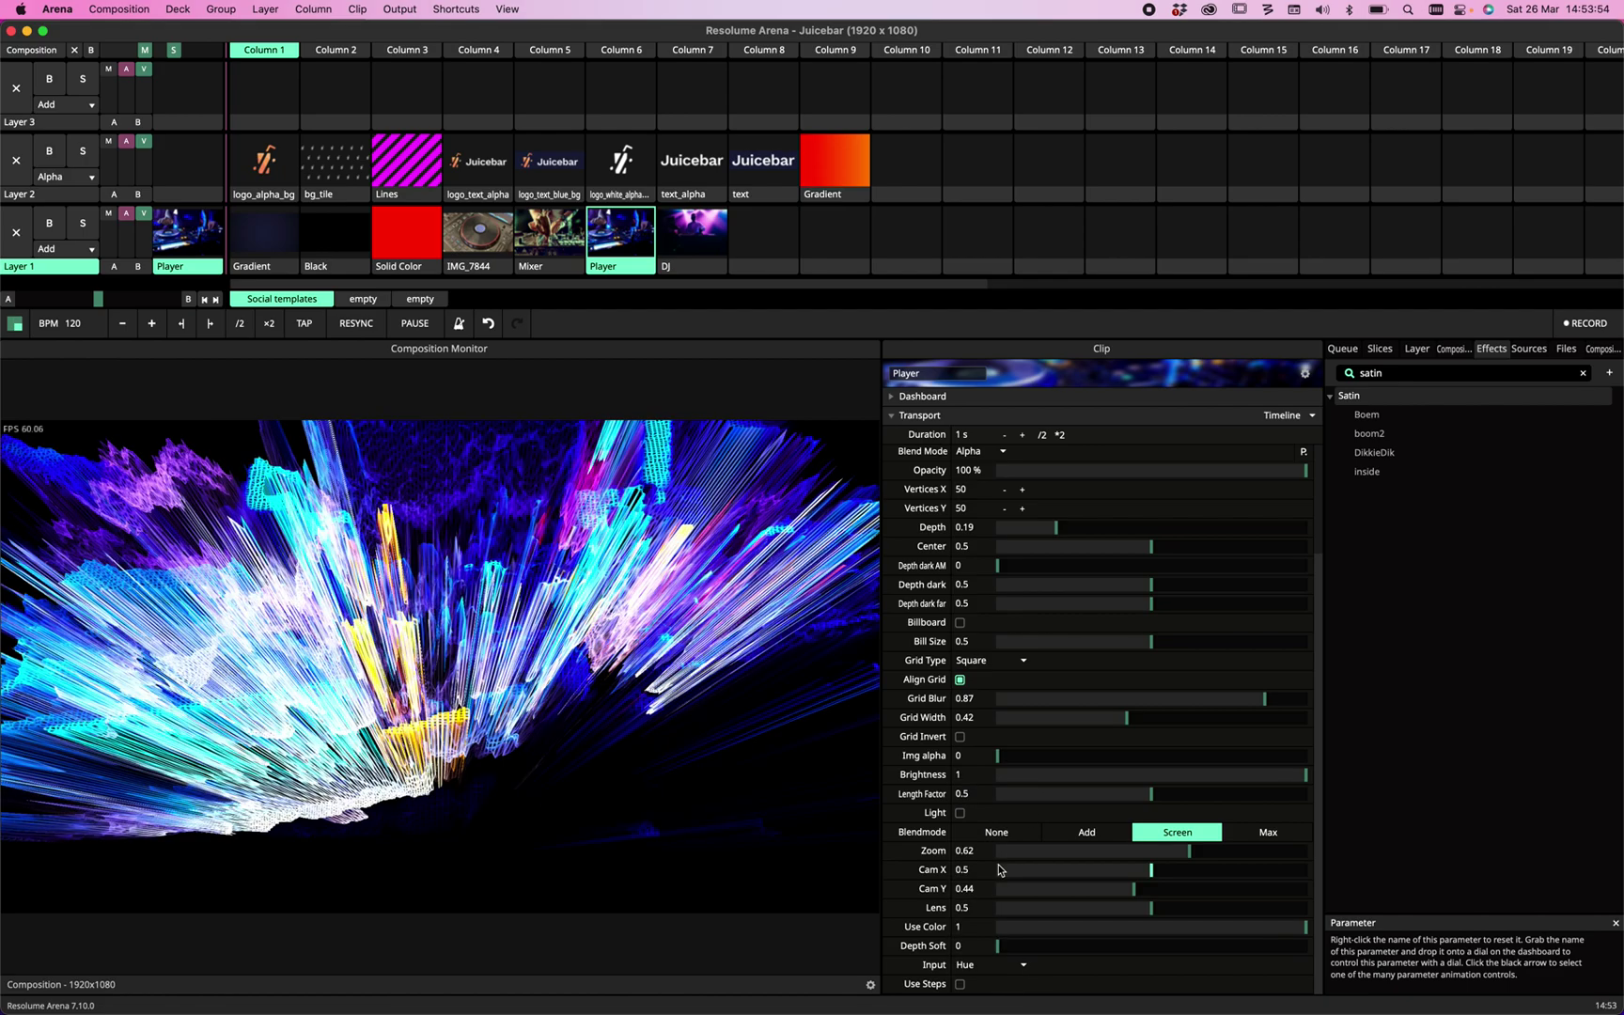
pyautogui.click(996, 968)
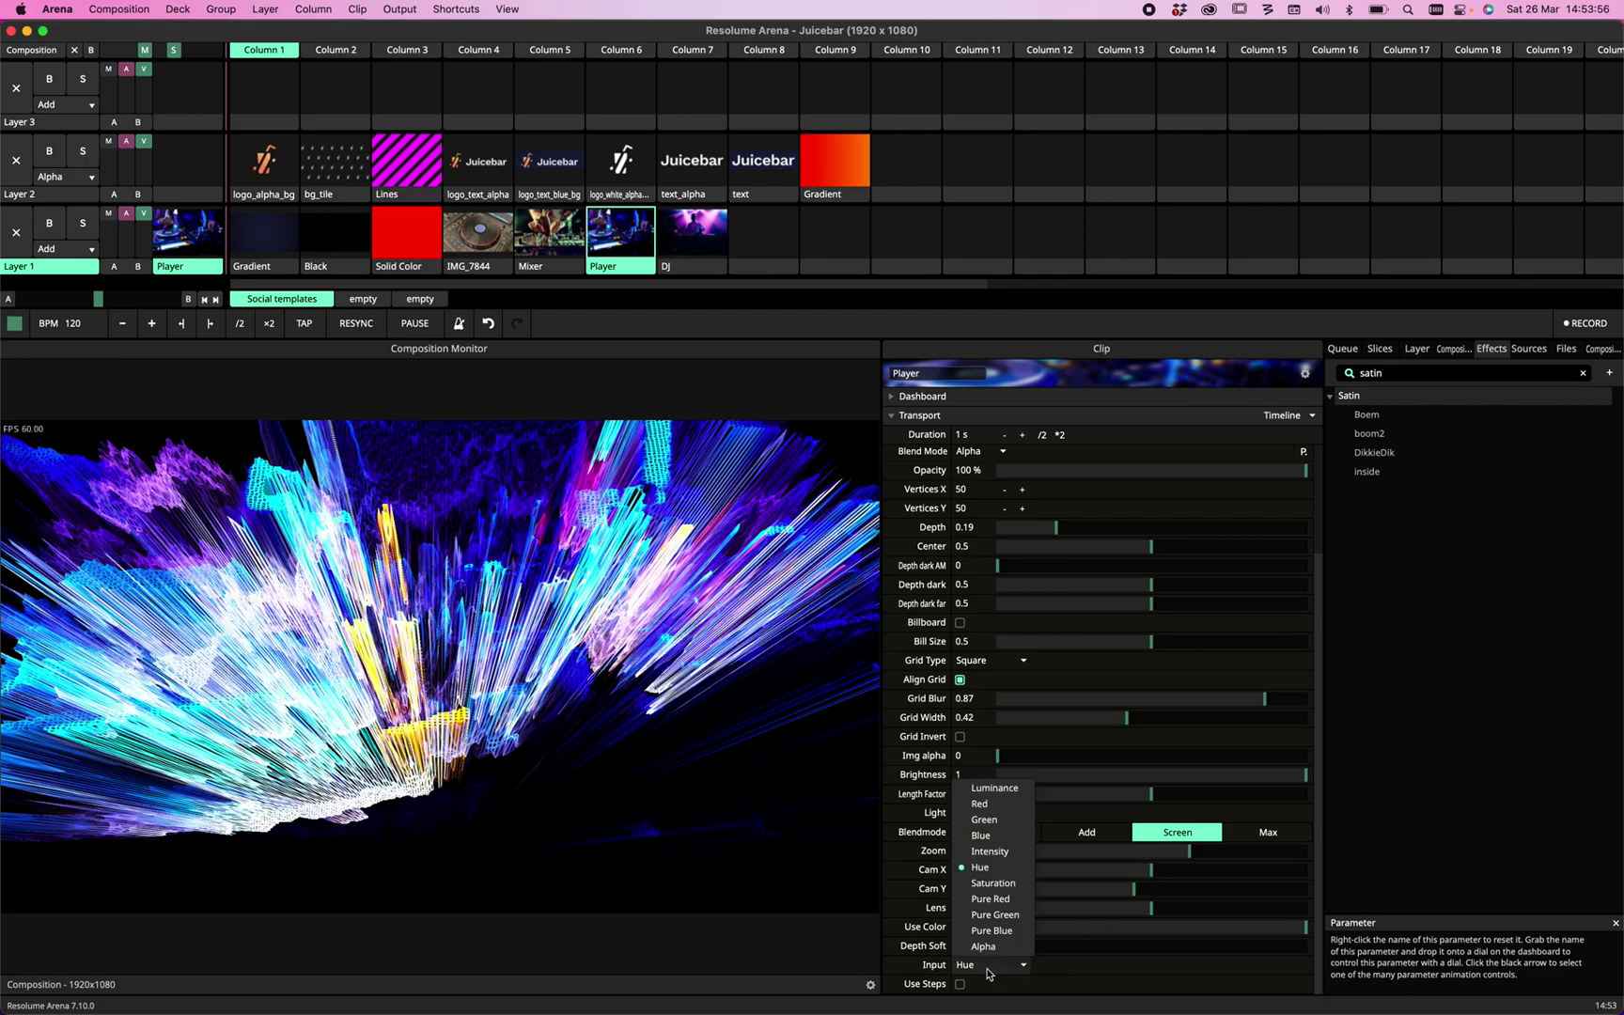
pyautogui.click(1004, 888)
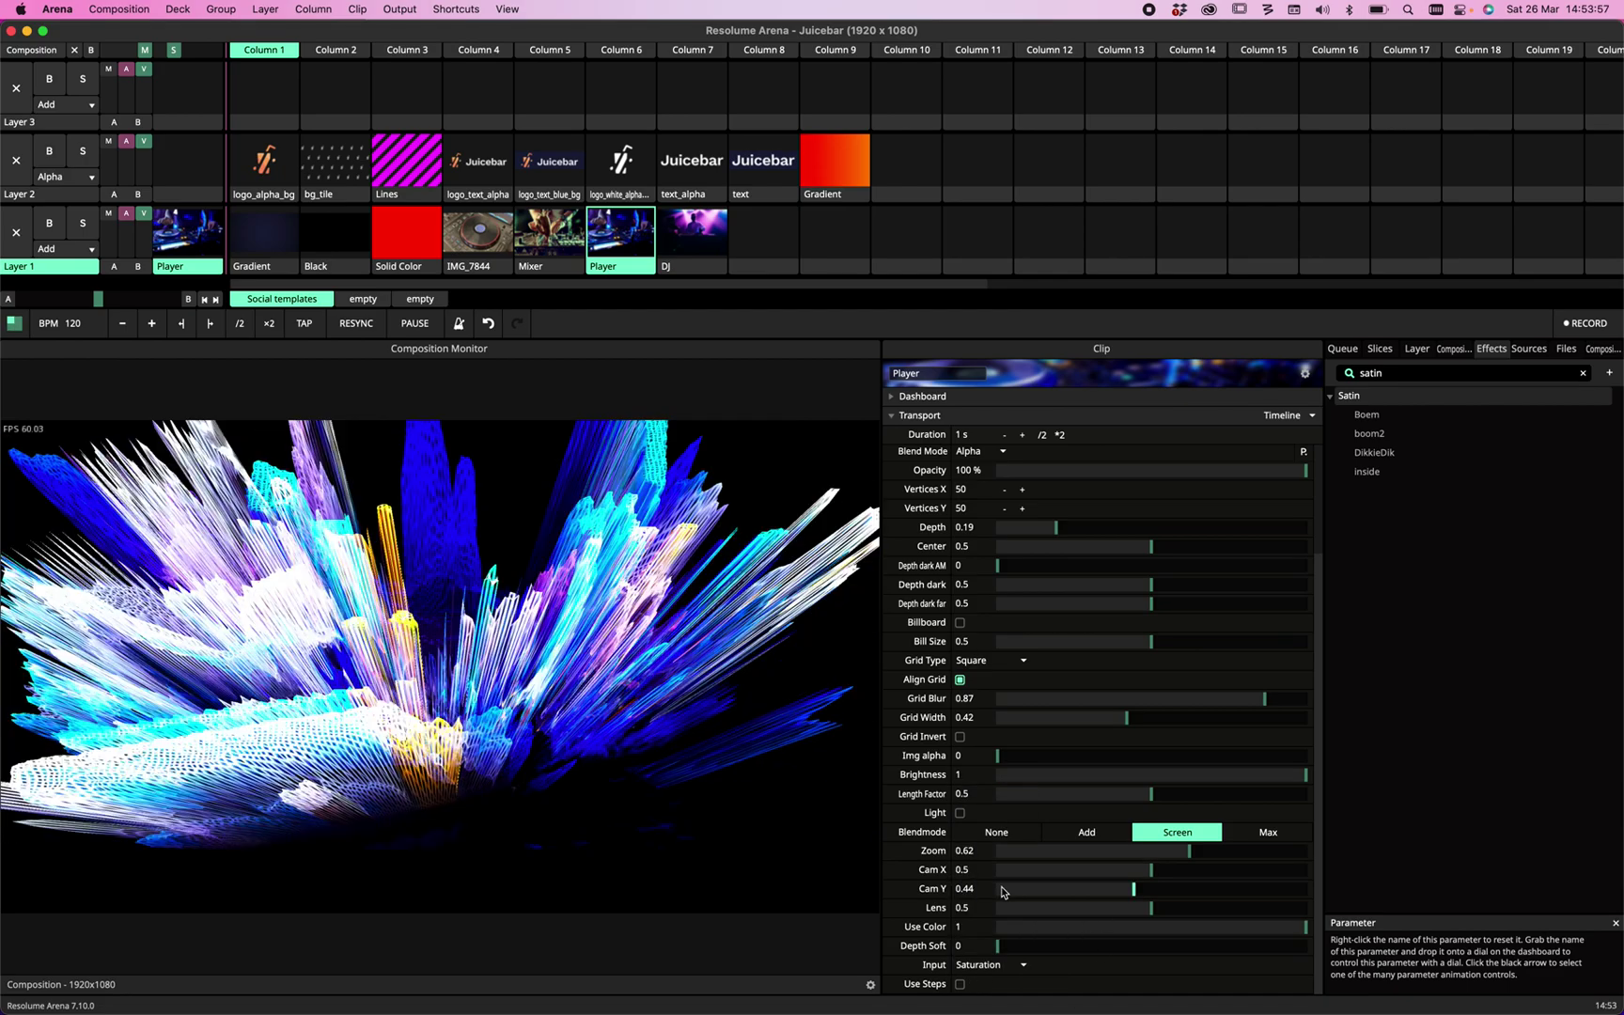
pyautogui.click(993, 970)
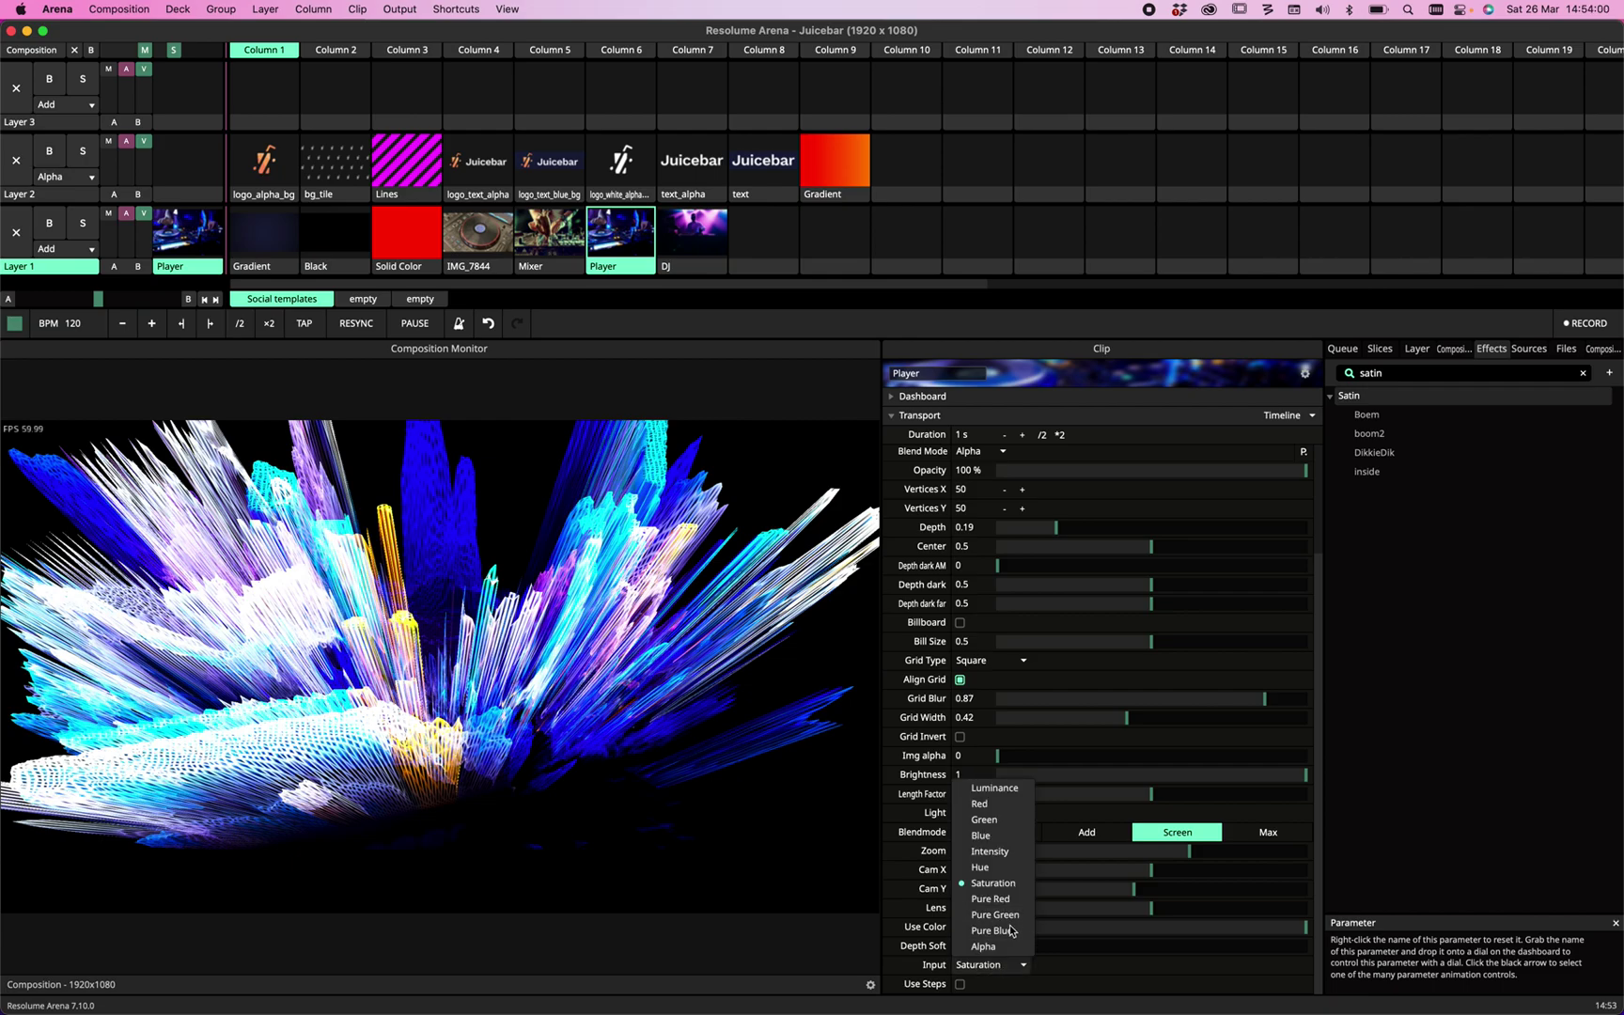
pyautogui.click(1014, 932)
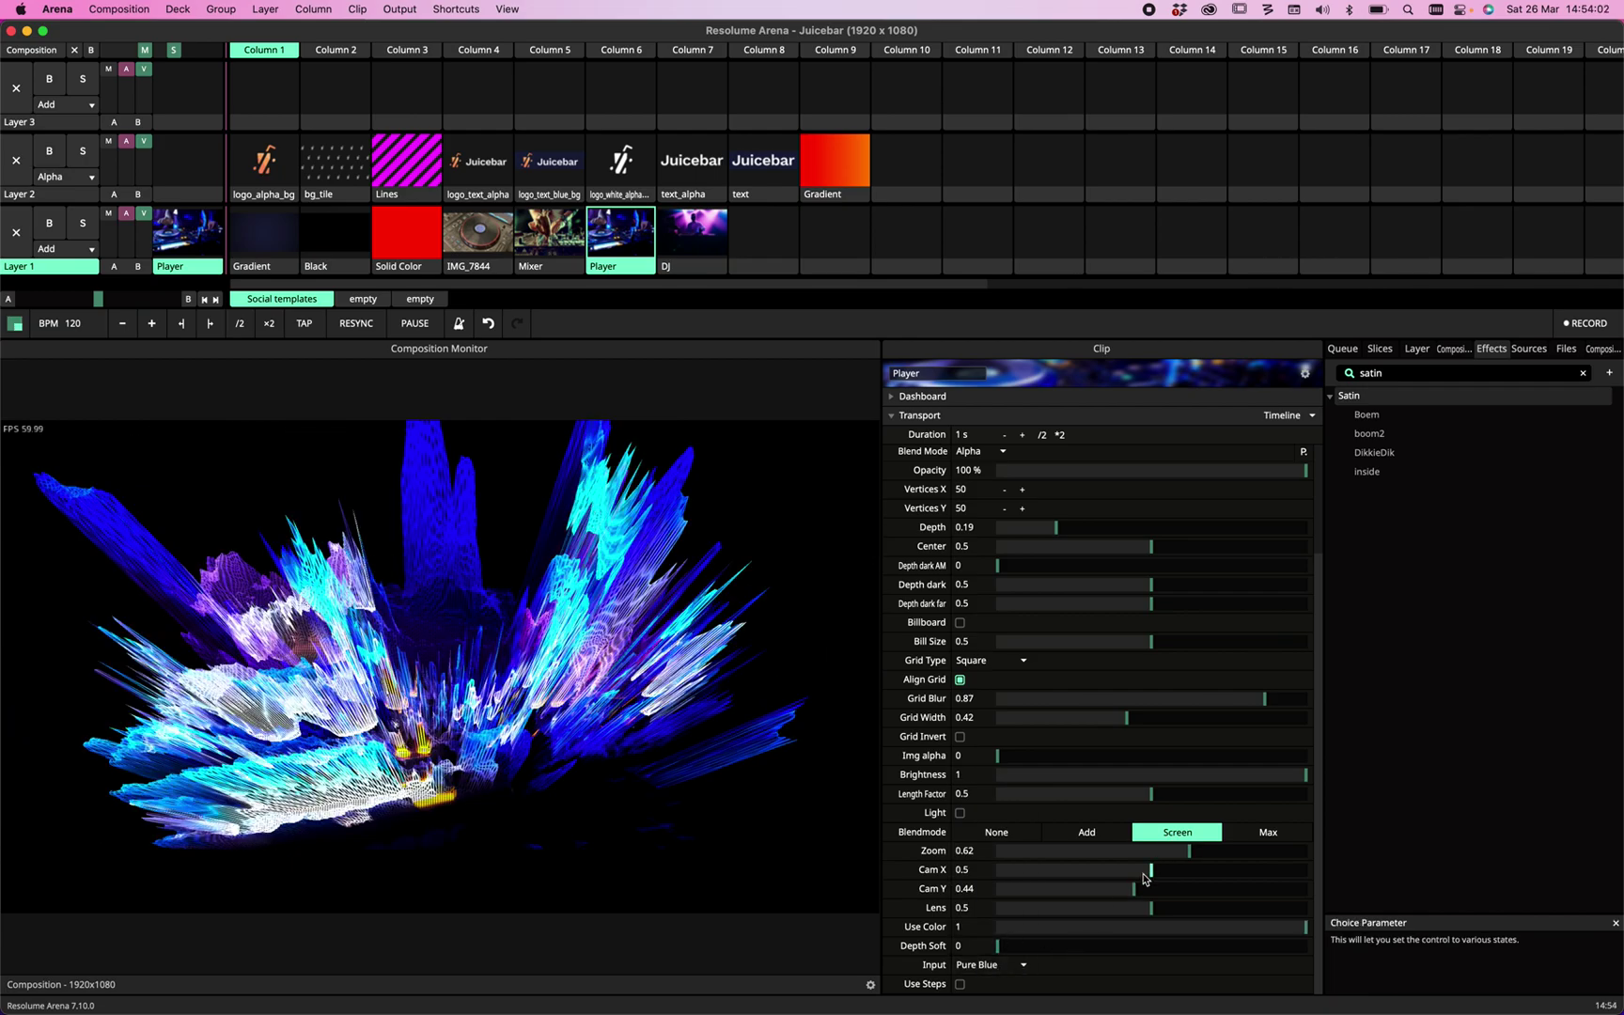
pyautogui.moveTo(1136, 893); pyautogui.dragTo(1159, 926)
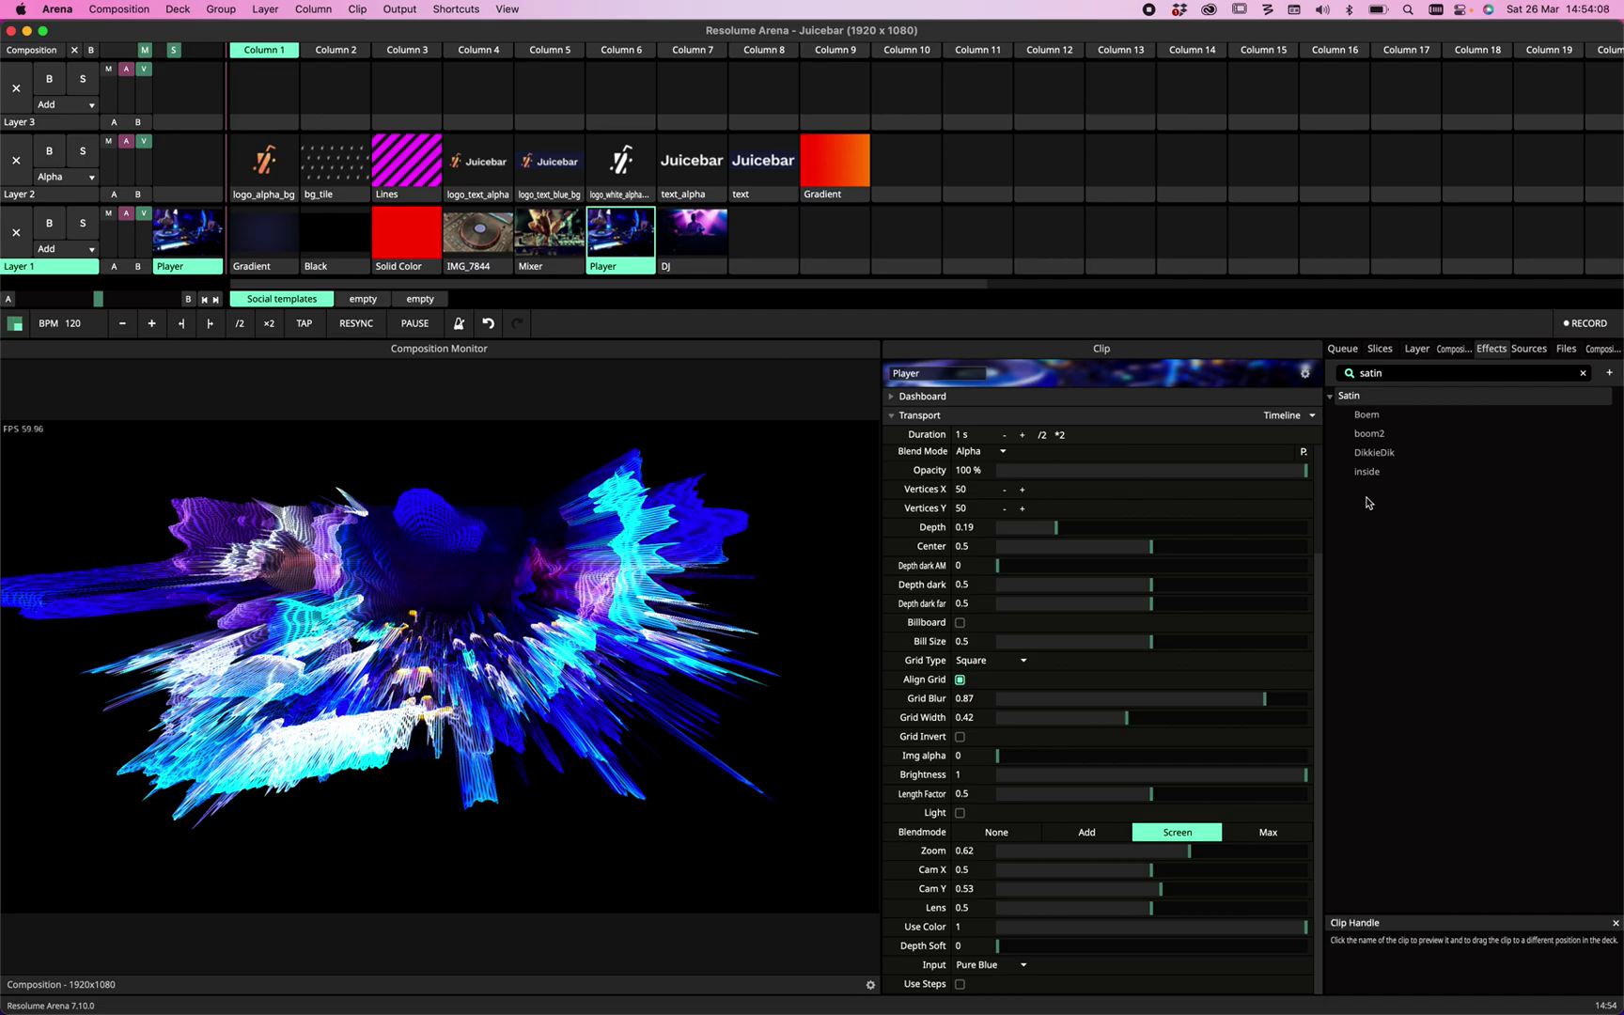
pyautogui.scroll(3, 1315, 601)
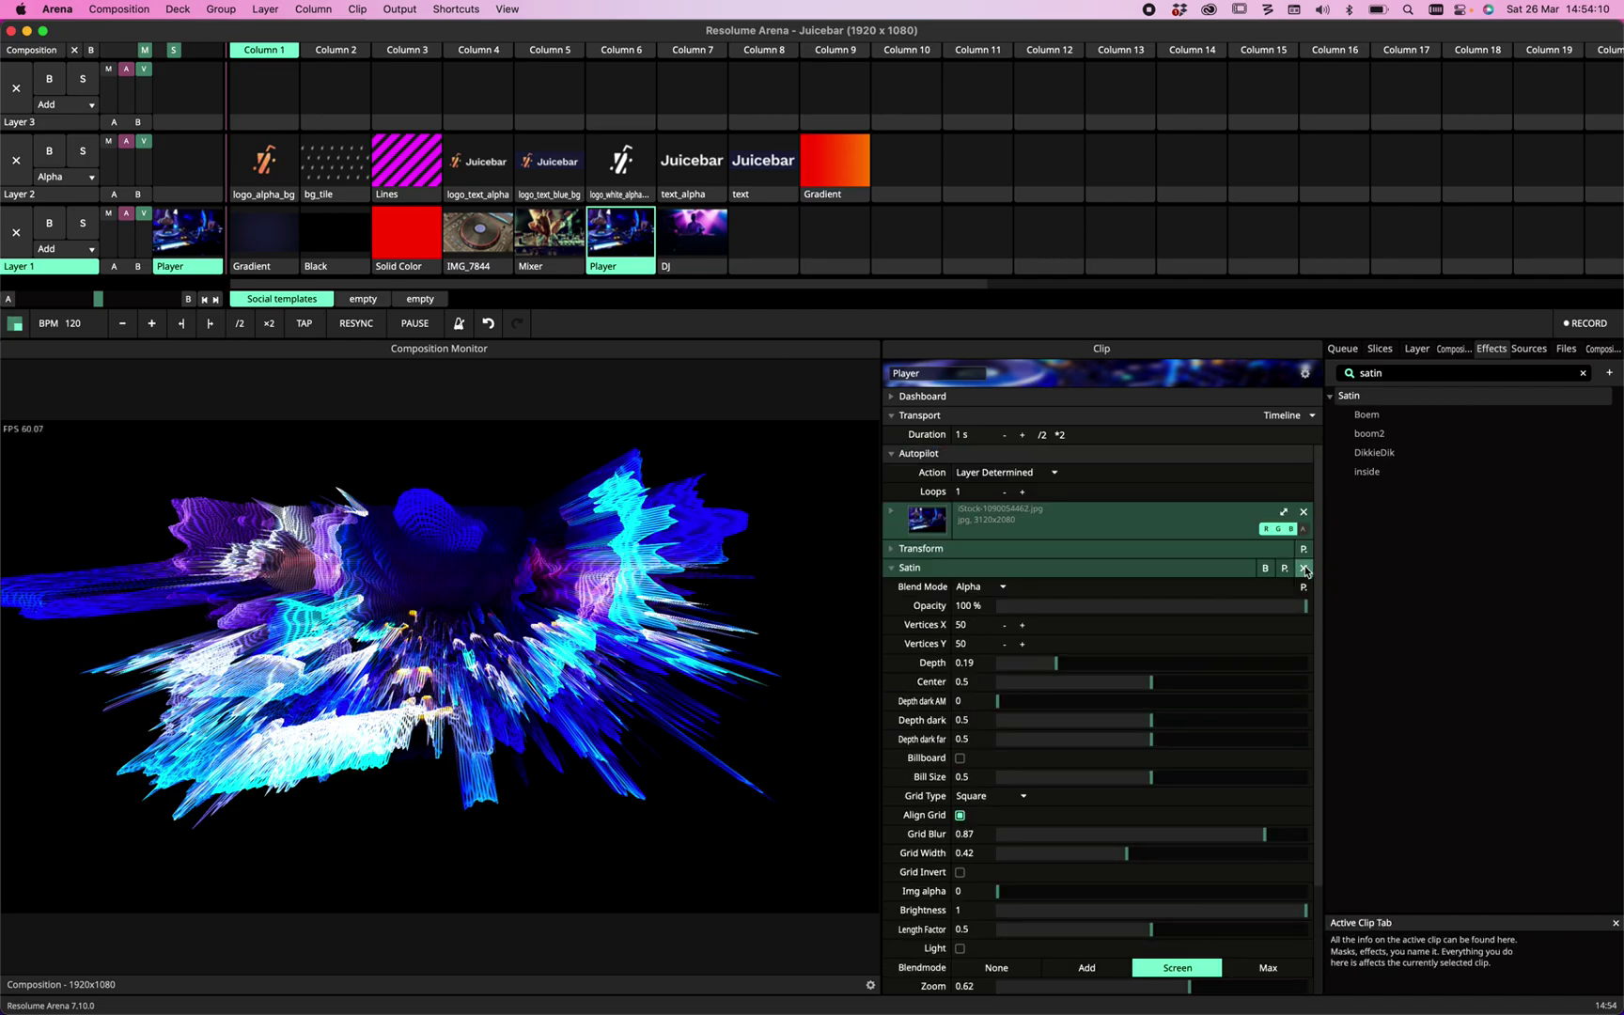
# Remove Satin from the Player clip, then set the Mixer's Satin input to Luminance with Use Steps on.
pyautogui.click(1304, 569)
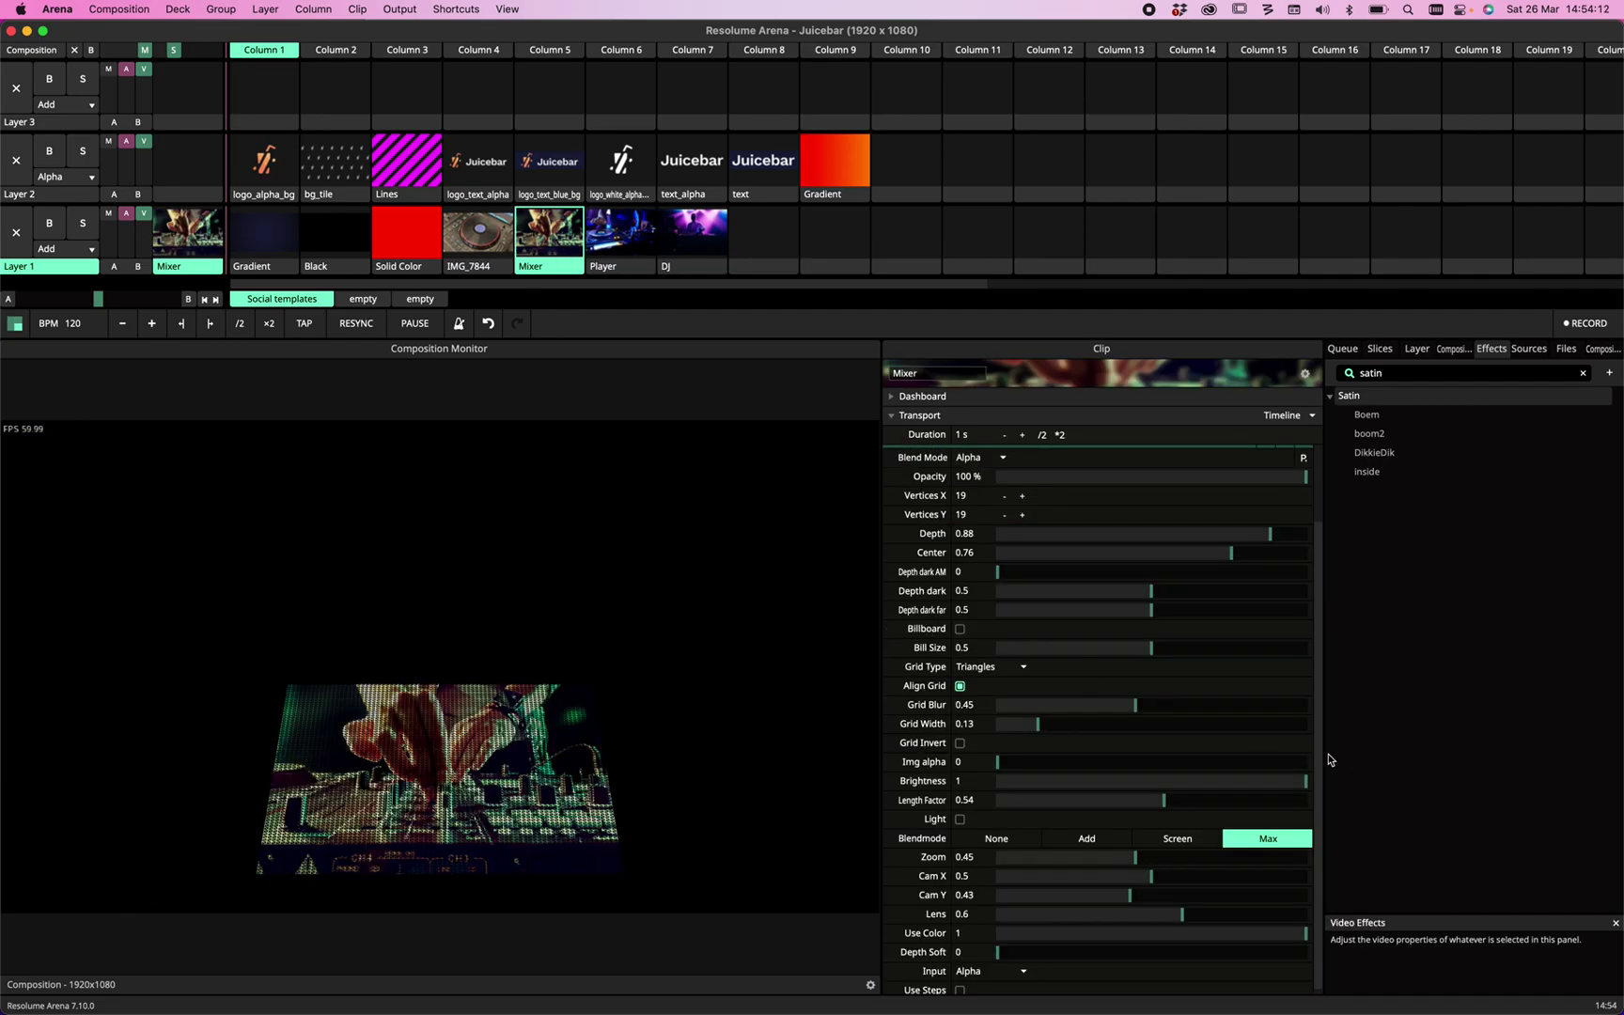
pyautogui.scroll(-1, 1312, 798)
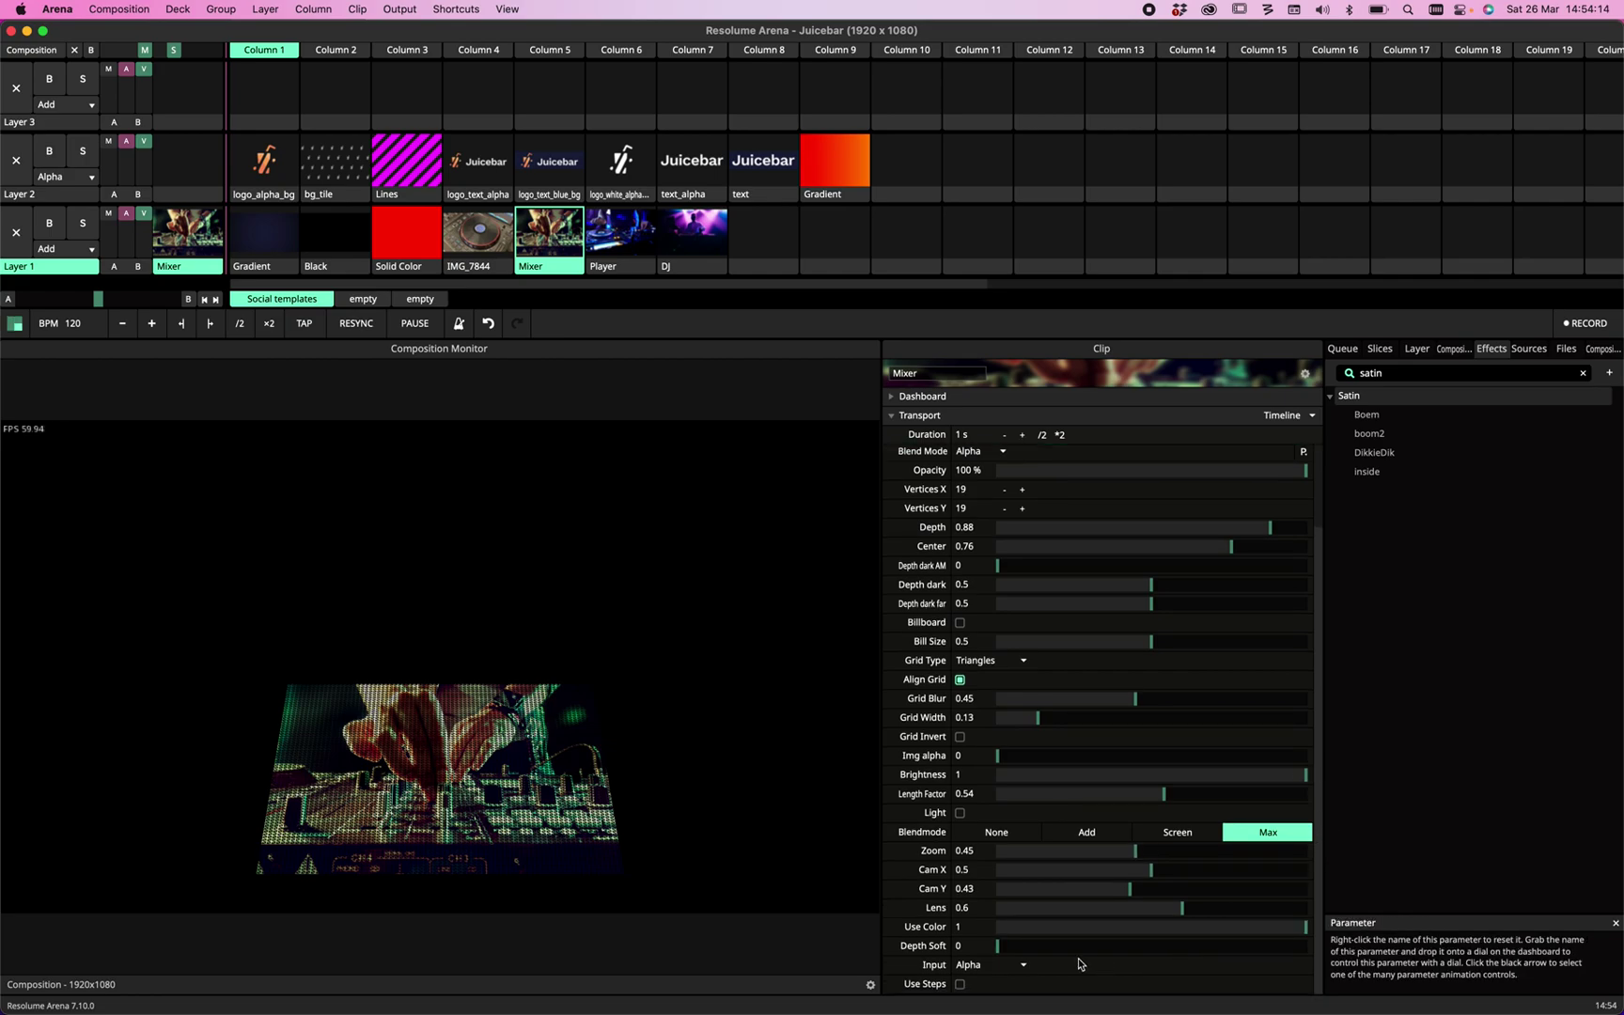
pyautogui.click(1000, 965)
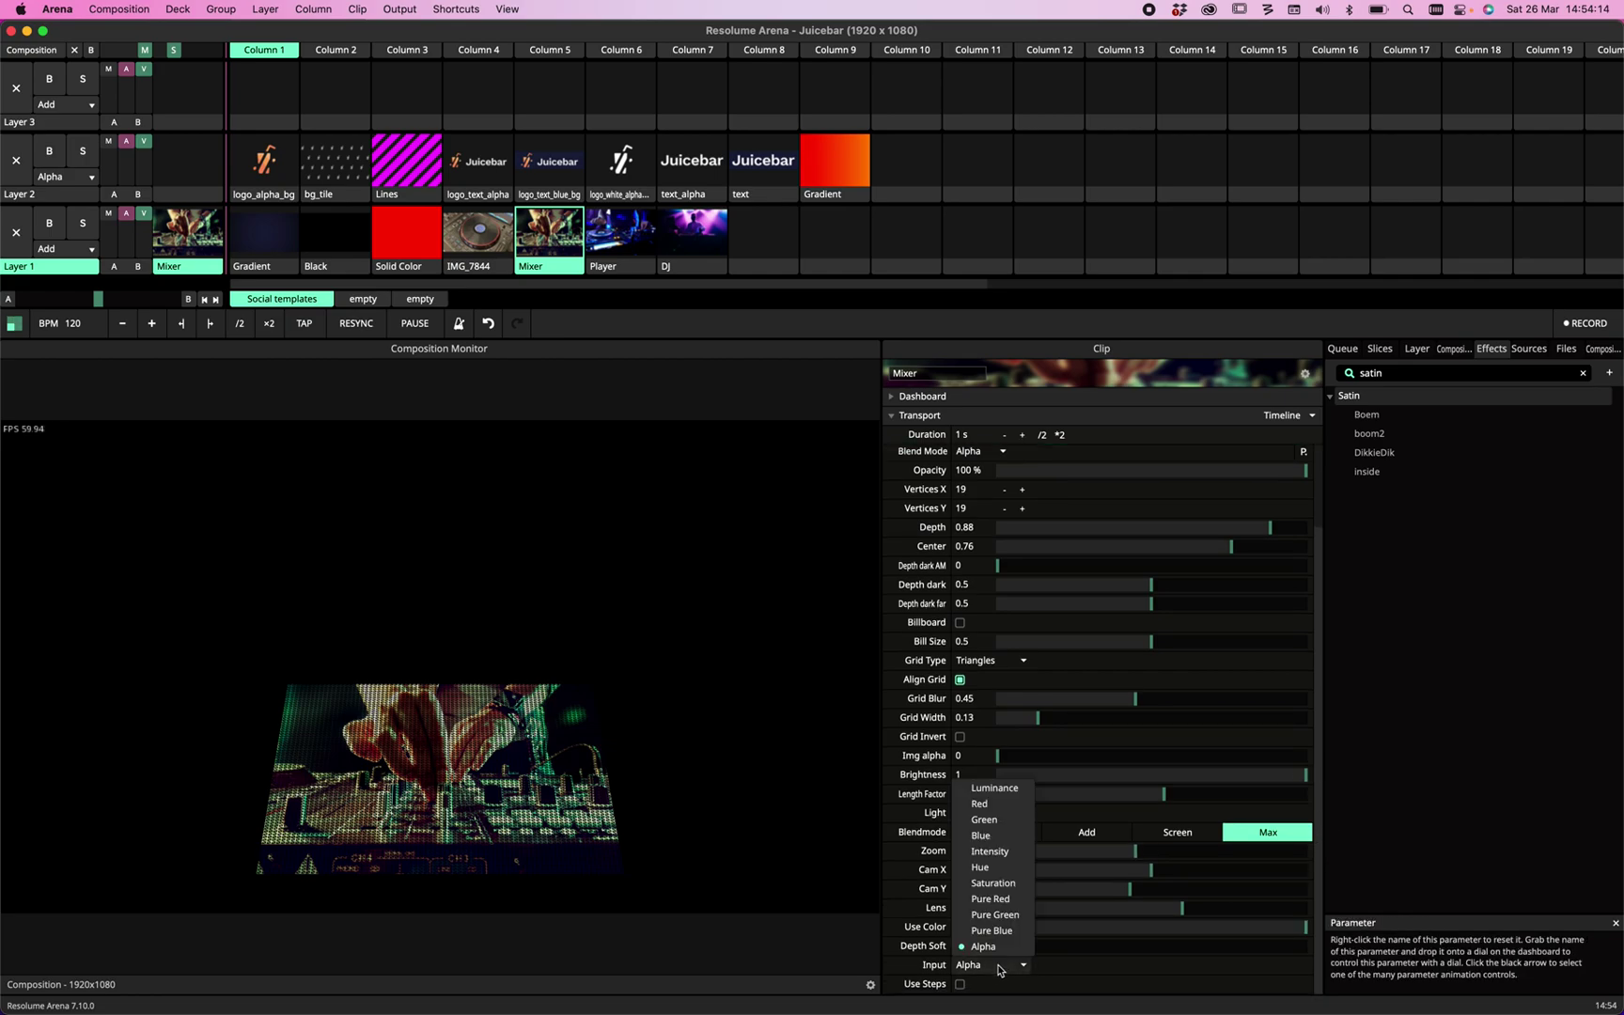
pyautogui.click(1012, 797)
pyautogui.click(960, 984)
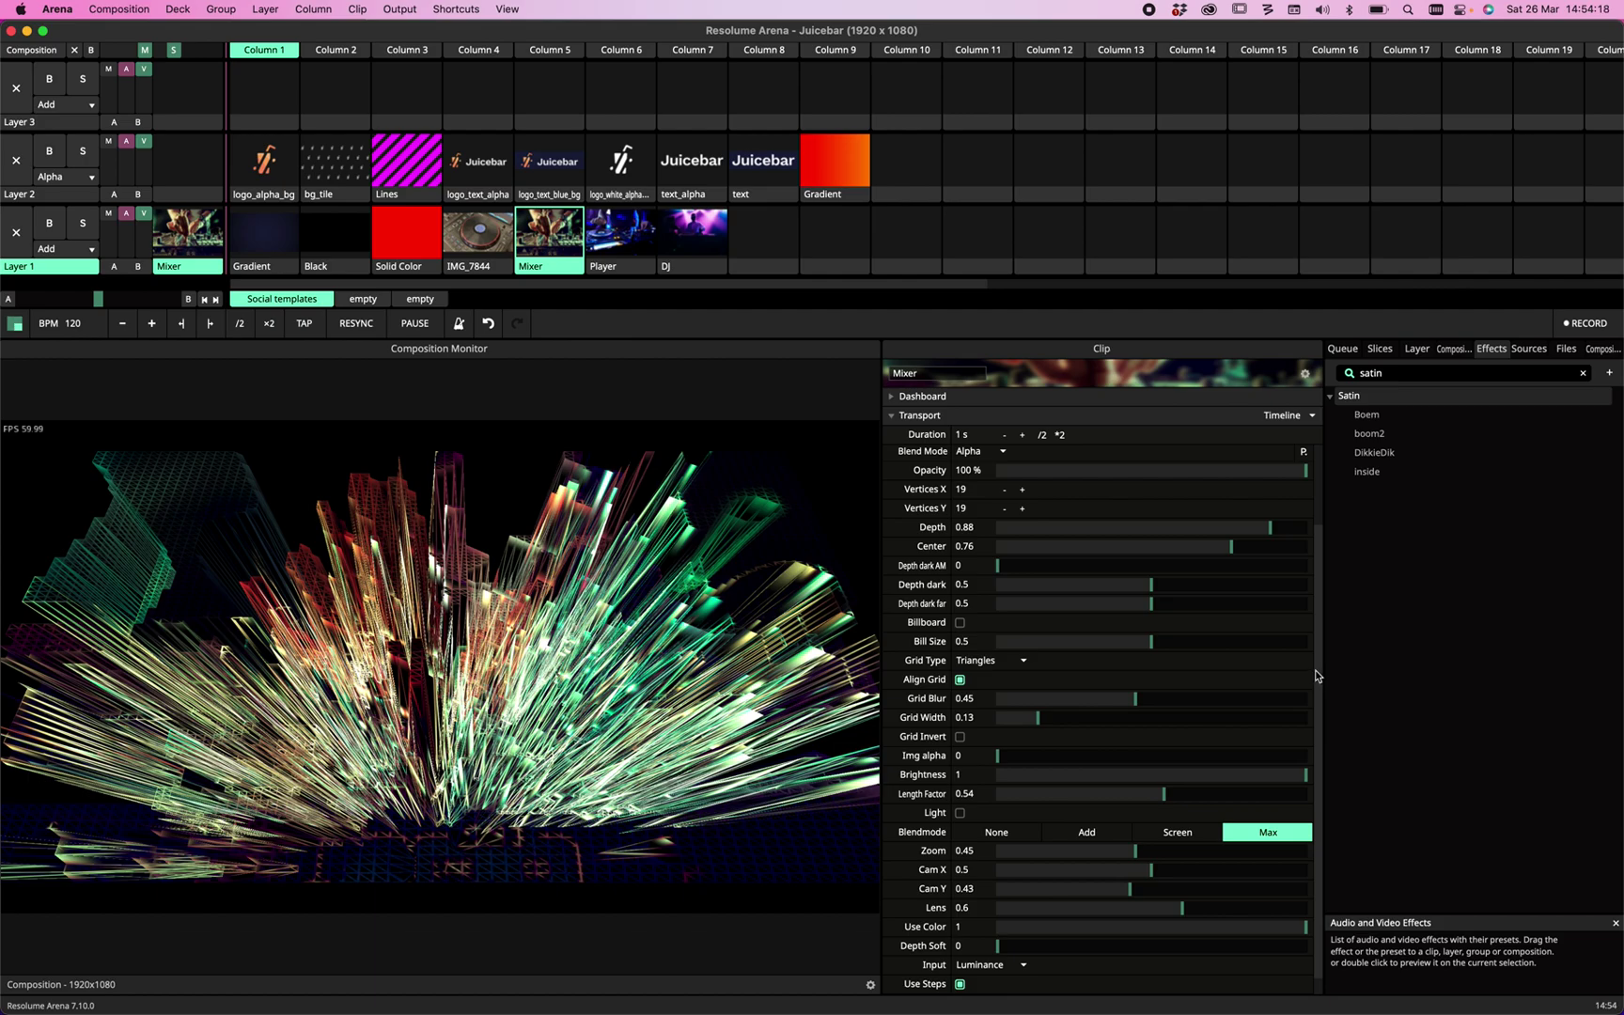
# Lower the Satin step count to 2 and the Depth to 0.82.
pyautogui.scroll(-1, 1318, 714)
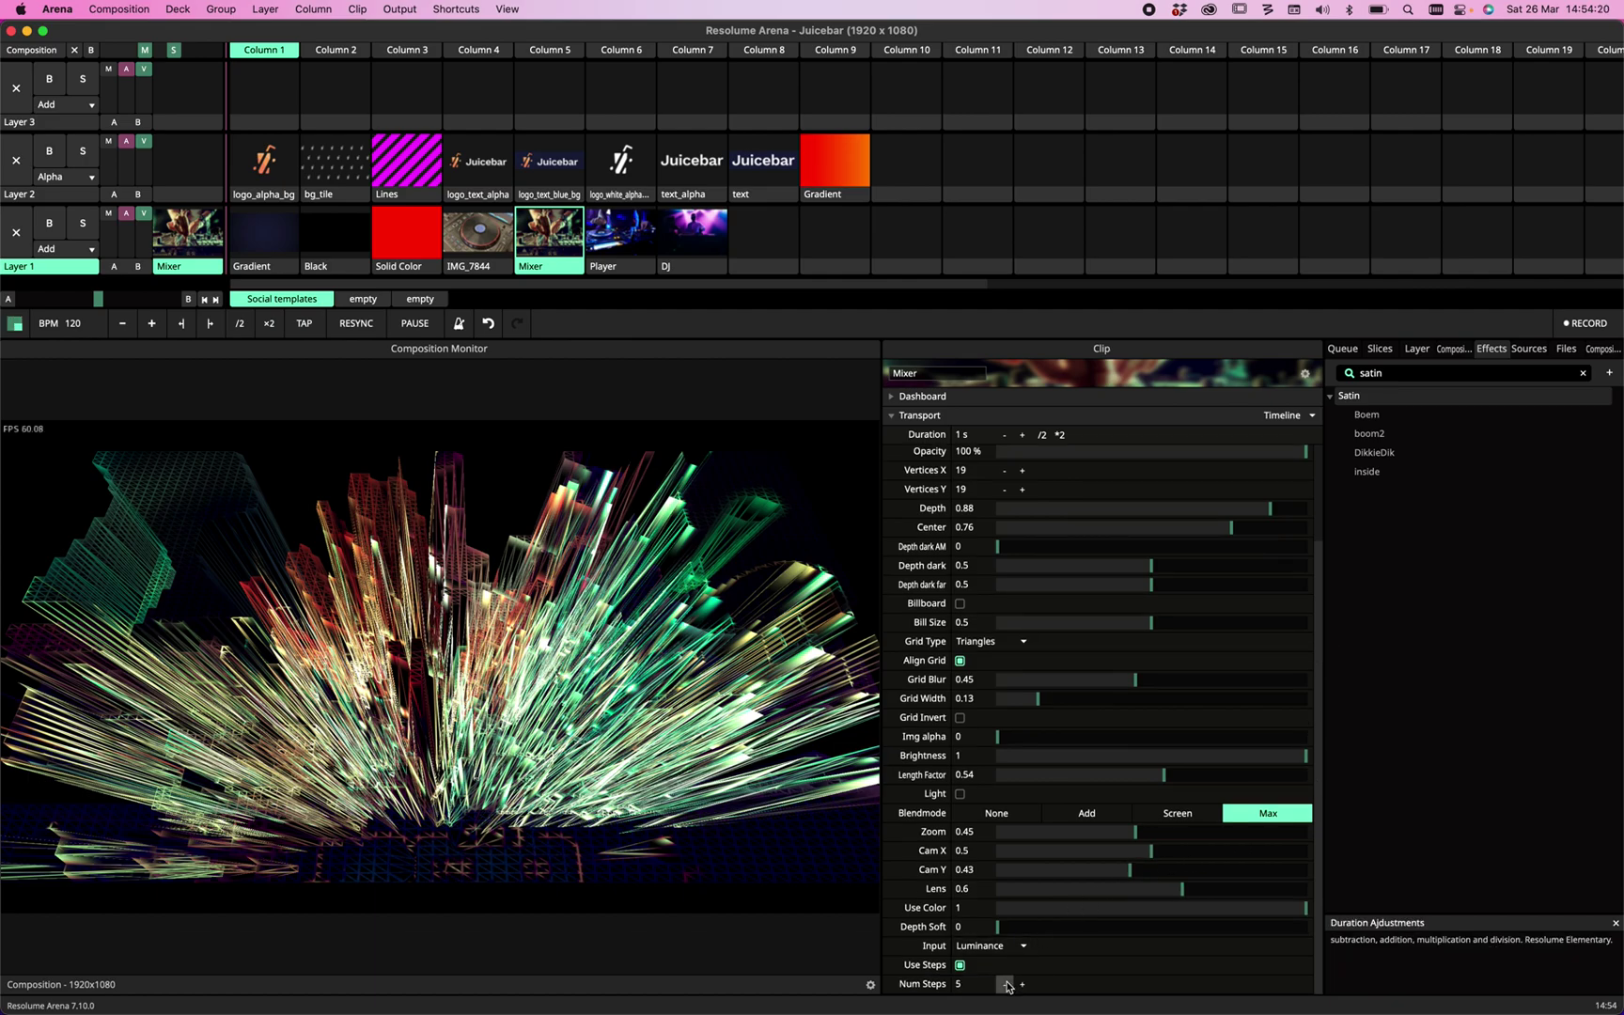
pyautogui.scroll(1, 1007, 986)
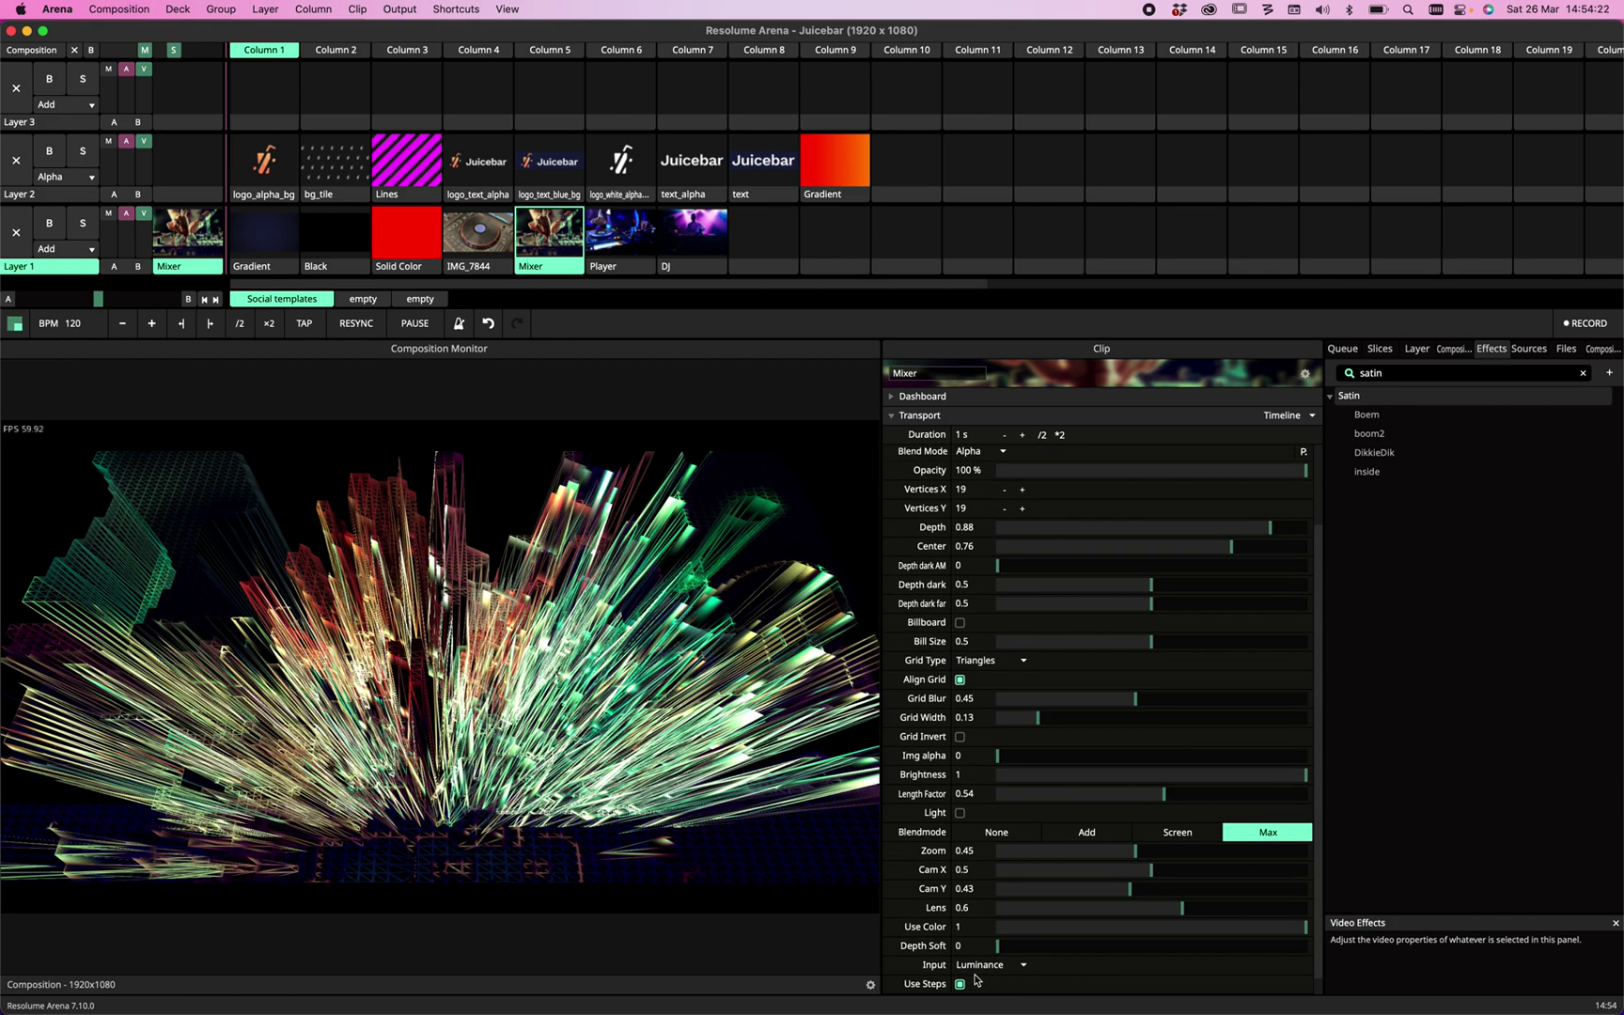
pyautogui.scroll(-1, 978, 982)
pyautogui.click(1004, 987)
pyautogui.click(1004, 986)
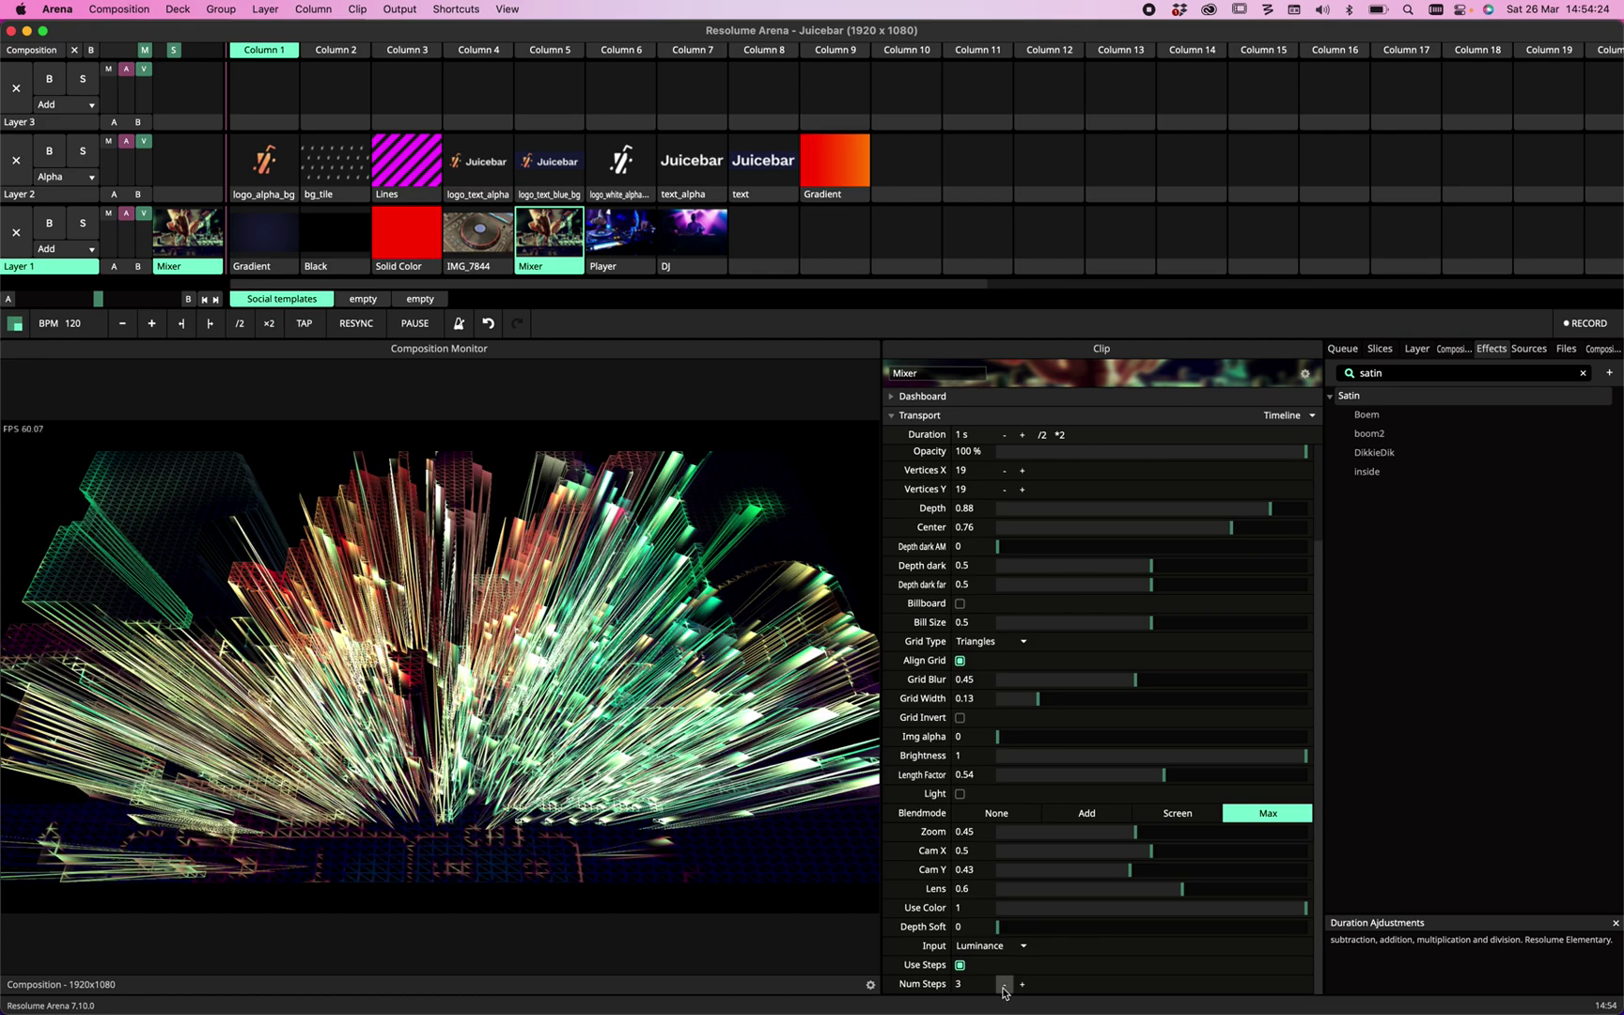
pyautogui.click(1003, 985)
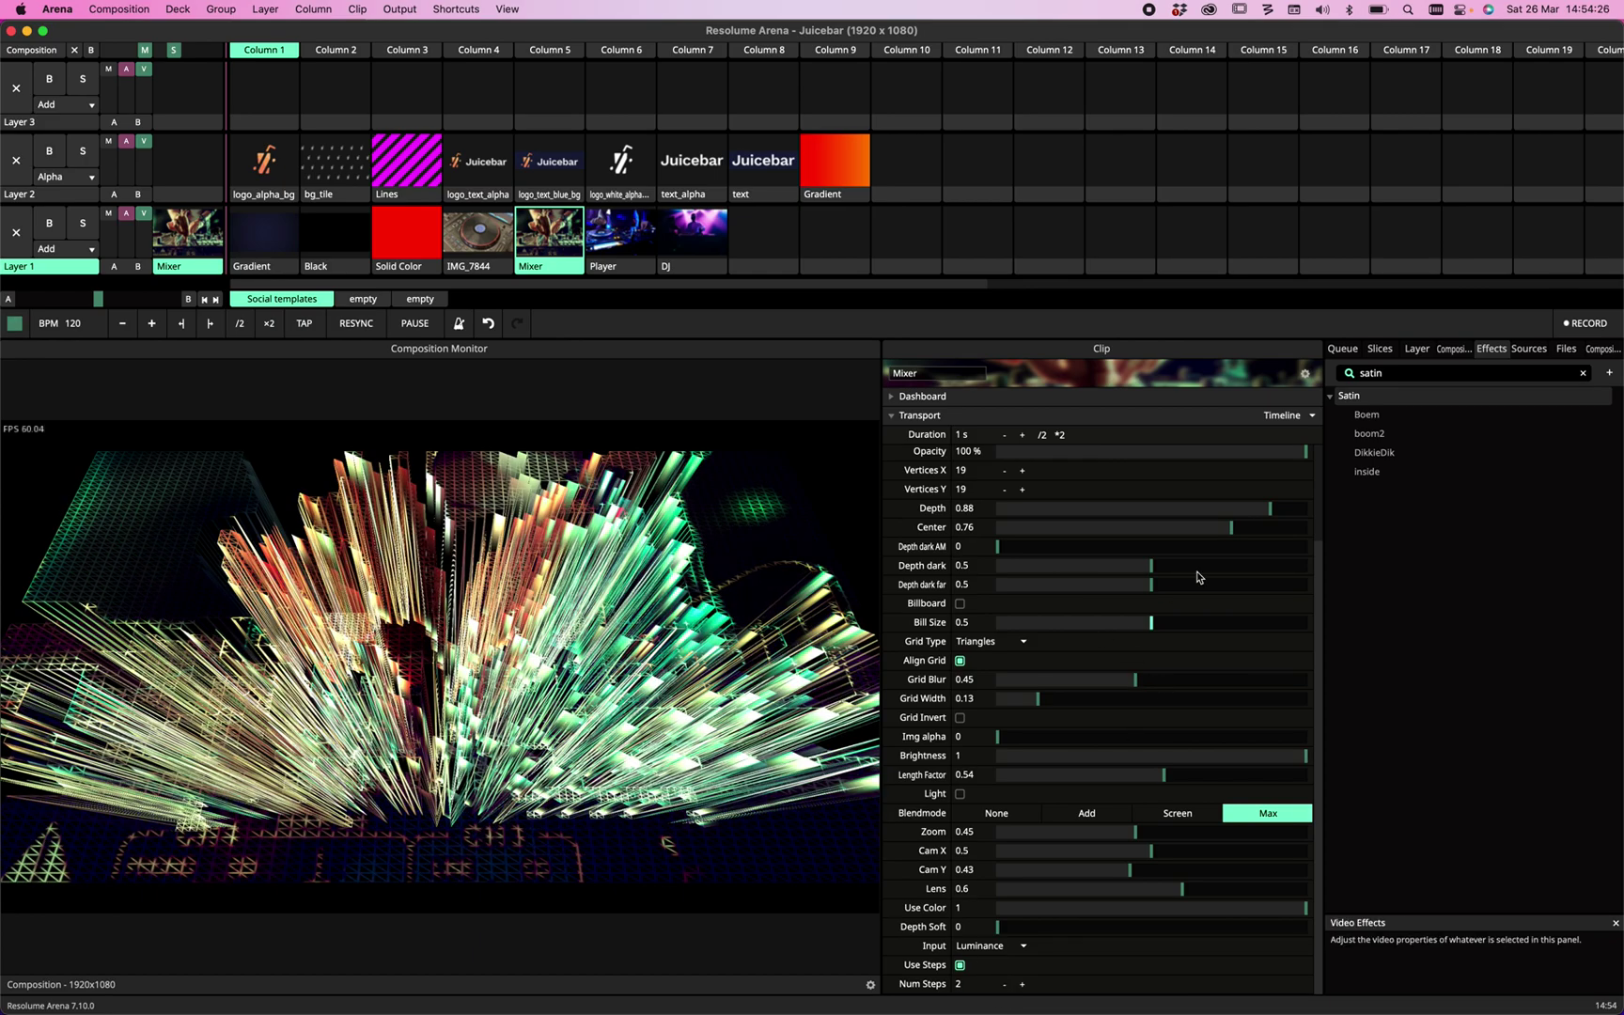
pyautogui.moveTo(1263, 508)
pyautogui.mouseDown()
pyautogui.moveTo(1197, 525)
pyautogui.moveTo(1225, 533)
pyautogui.moveTo(1178, 533)
pyautogui.moveTo(1313, 547)
pyautogui.moveTo(1251, 536)
pyautogui.mouseUp()
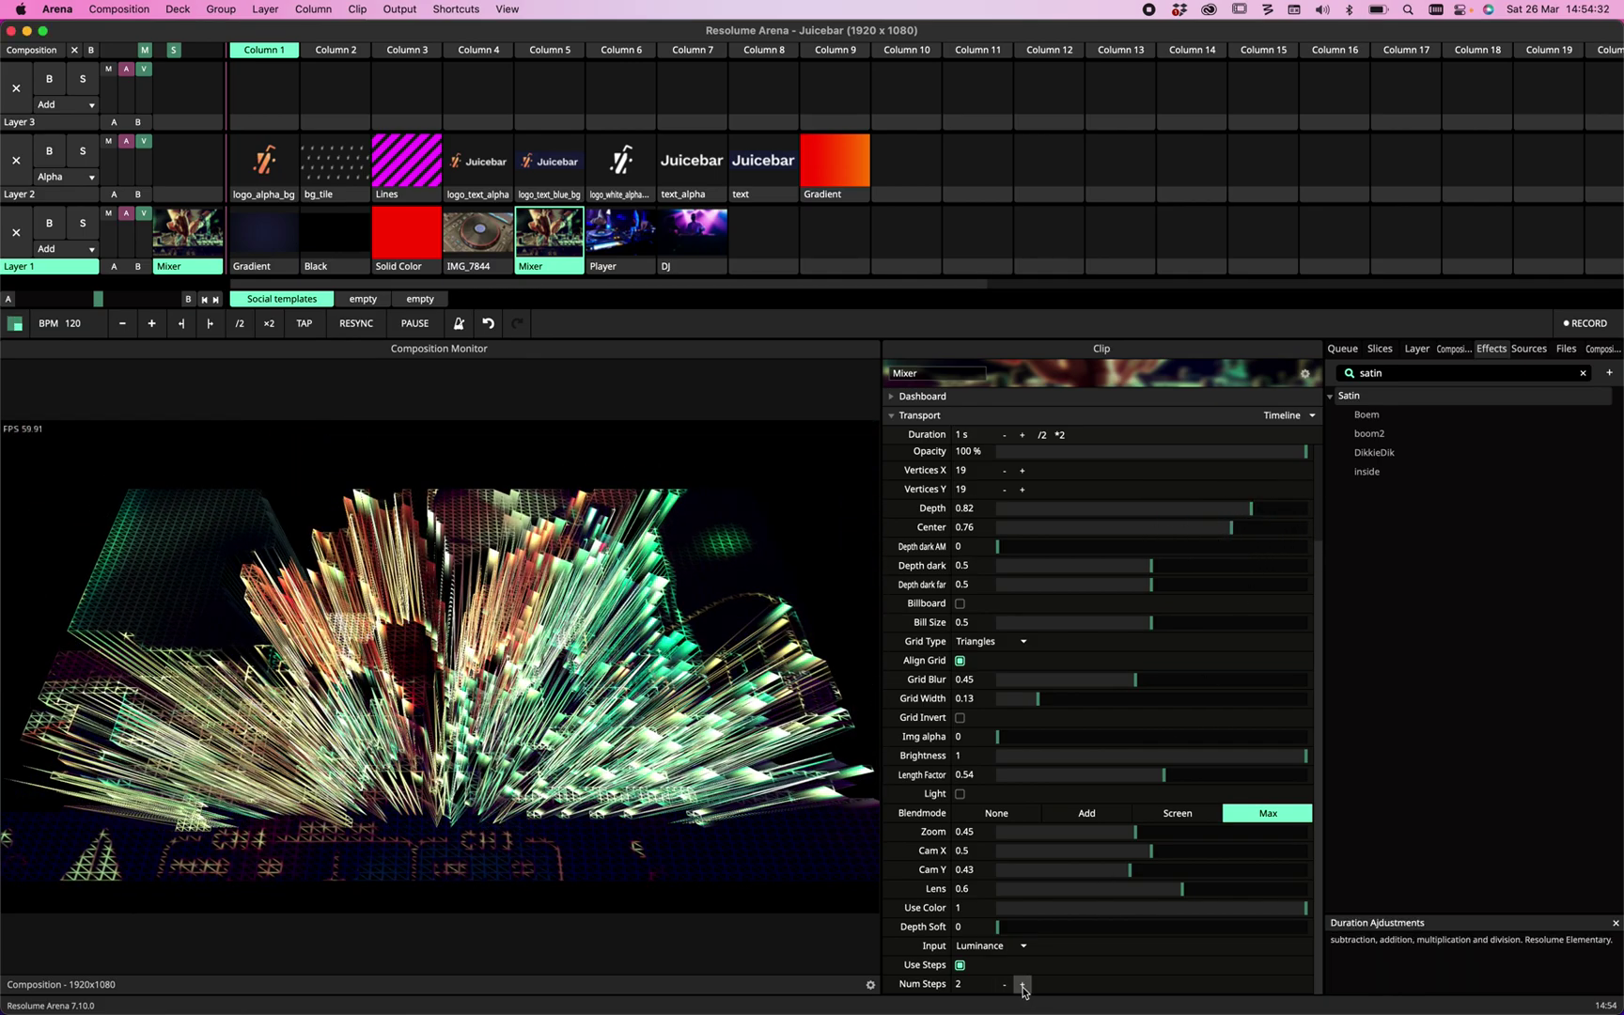
# Raise the Satin Num Steps back up to 15.
pyautogui.click(1023, 983)
pyautogui.doubleClick(1022, 984)
pyautogui.doubleClick(1022, 983)
pyautogui.doubleClick(1021, 984)
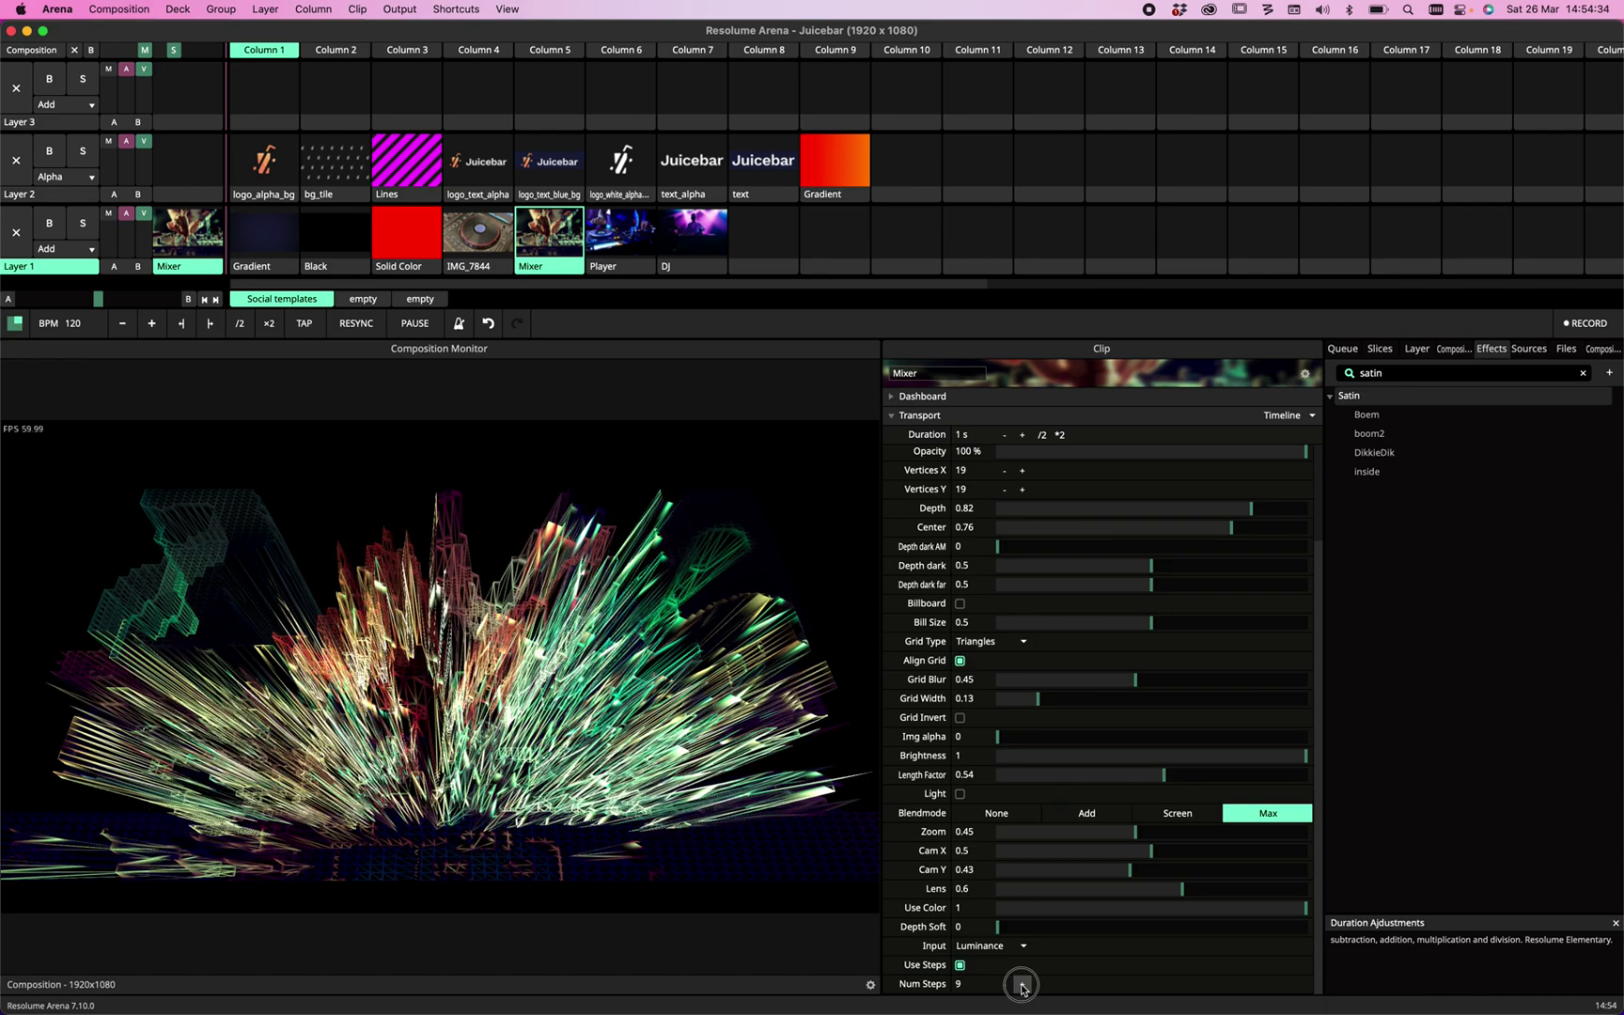
pyautogui.tripleClick(1020, 983)
pyautogui.doubleClick(1021, 984)
pyautogui.click(1023, 984)
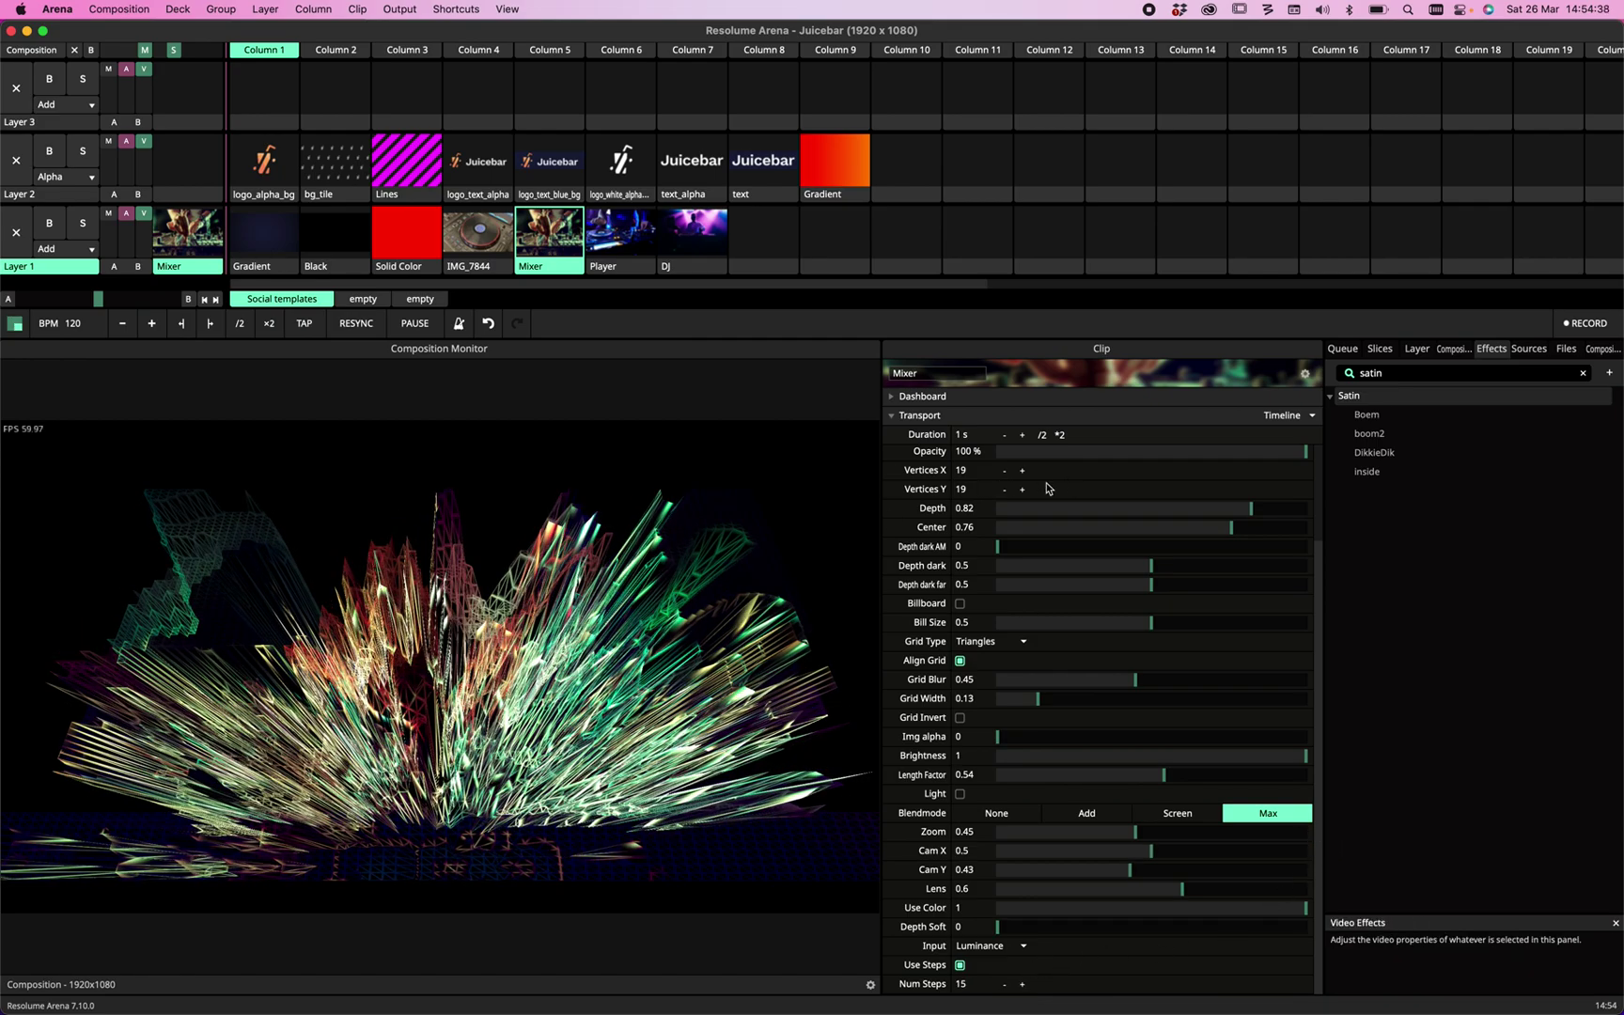
pyautogui.scroll(3, 1053, 487)
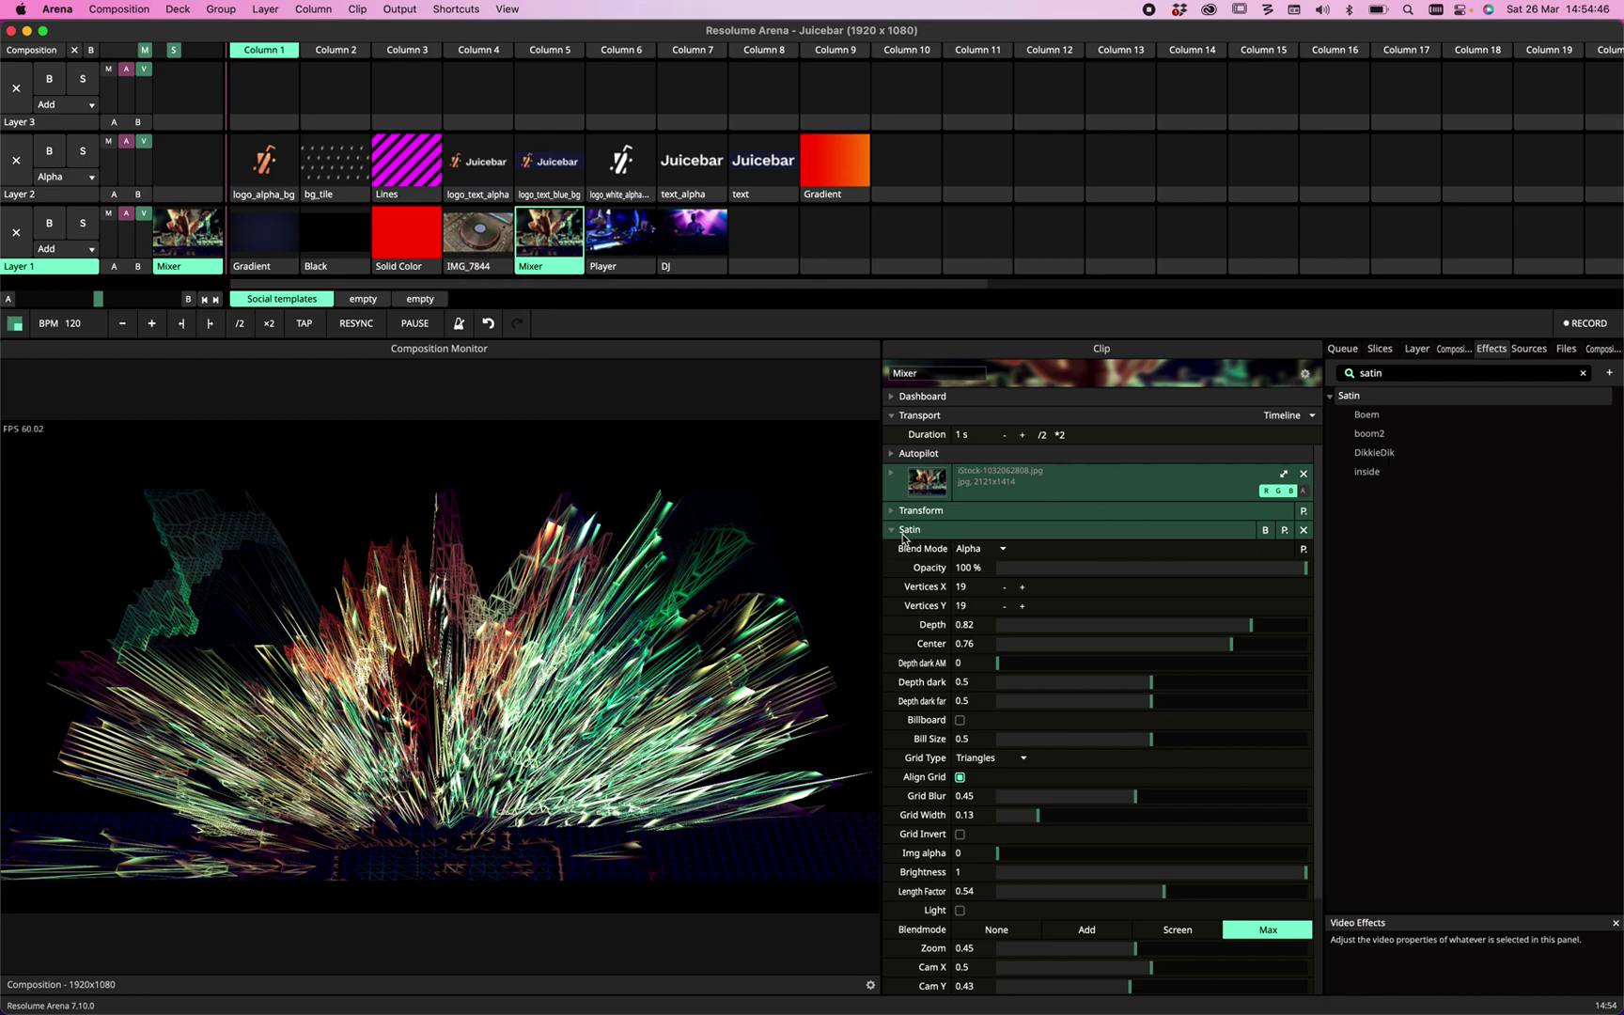
# Apply the Satin effect to the IMG_7844 clip and expand its settings.
pyautogui.moveTo(892, 535); pyautogui.dragTo(486, 233)
pyautogui.click(485, 233)
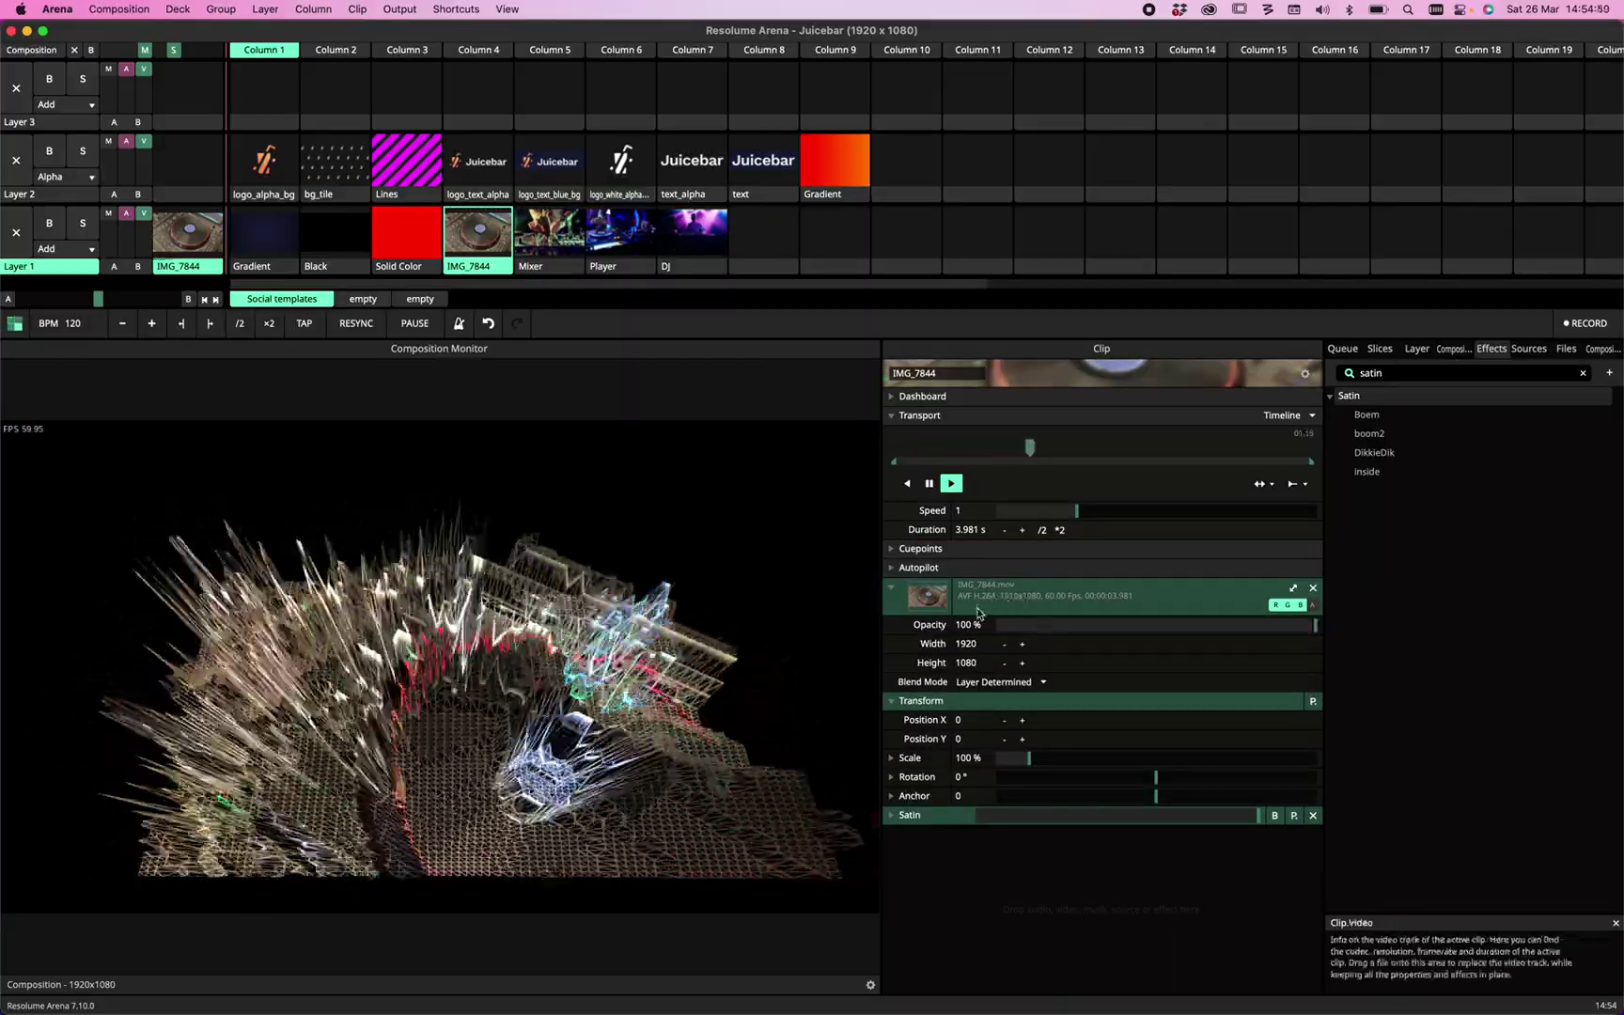
pyautogui.click(890, 816)
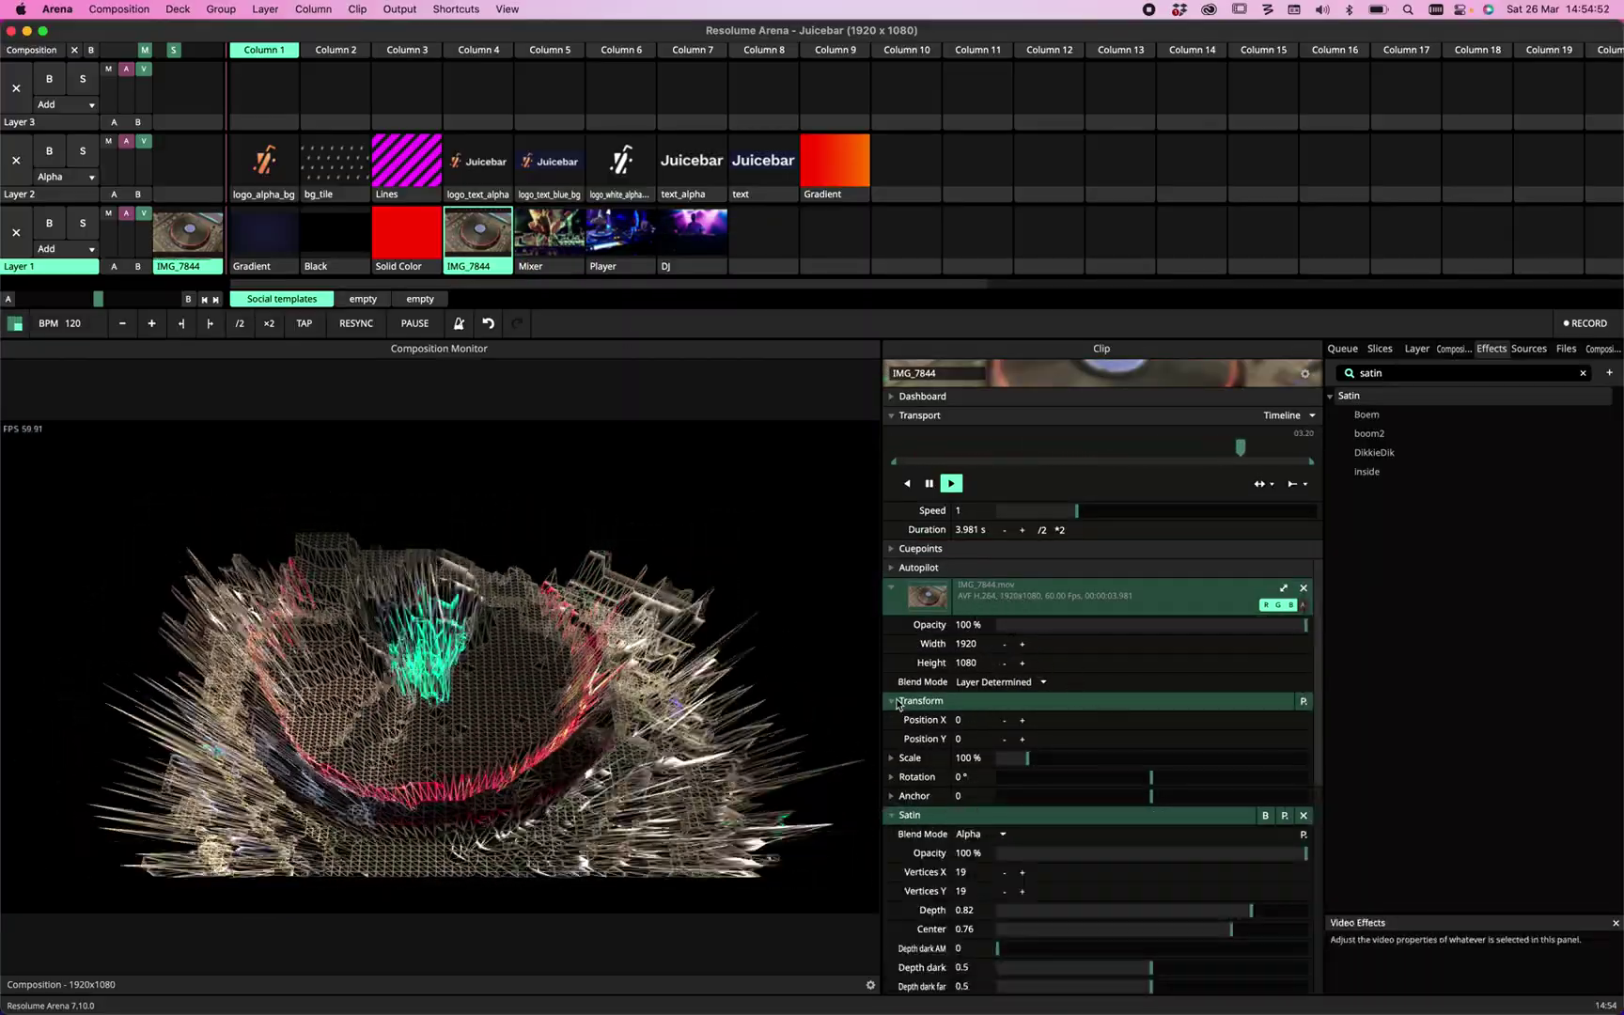
pyautogui.scroll(-5, 1128, 846)
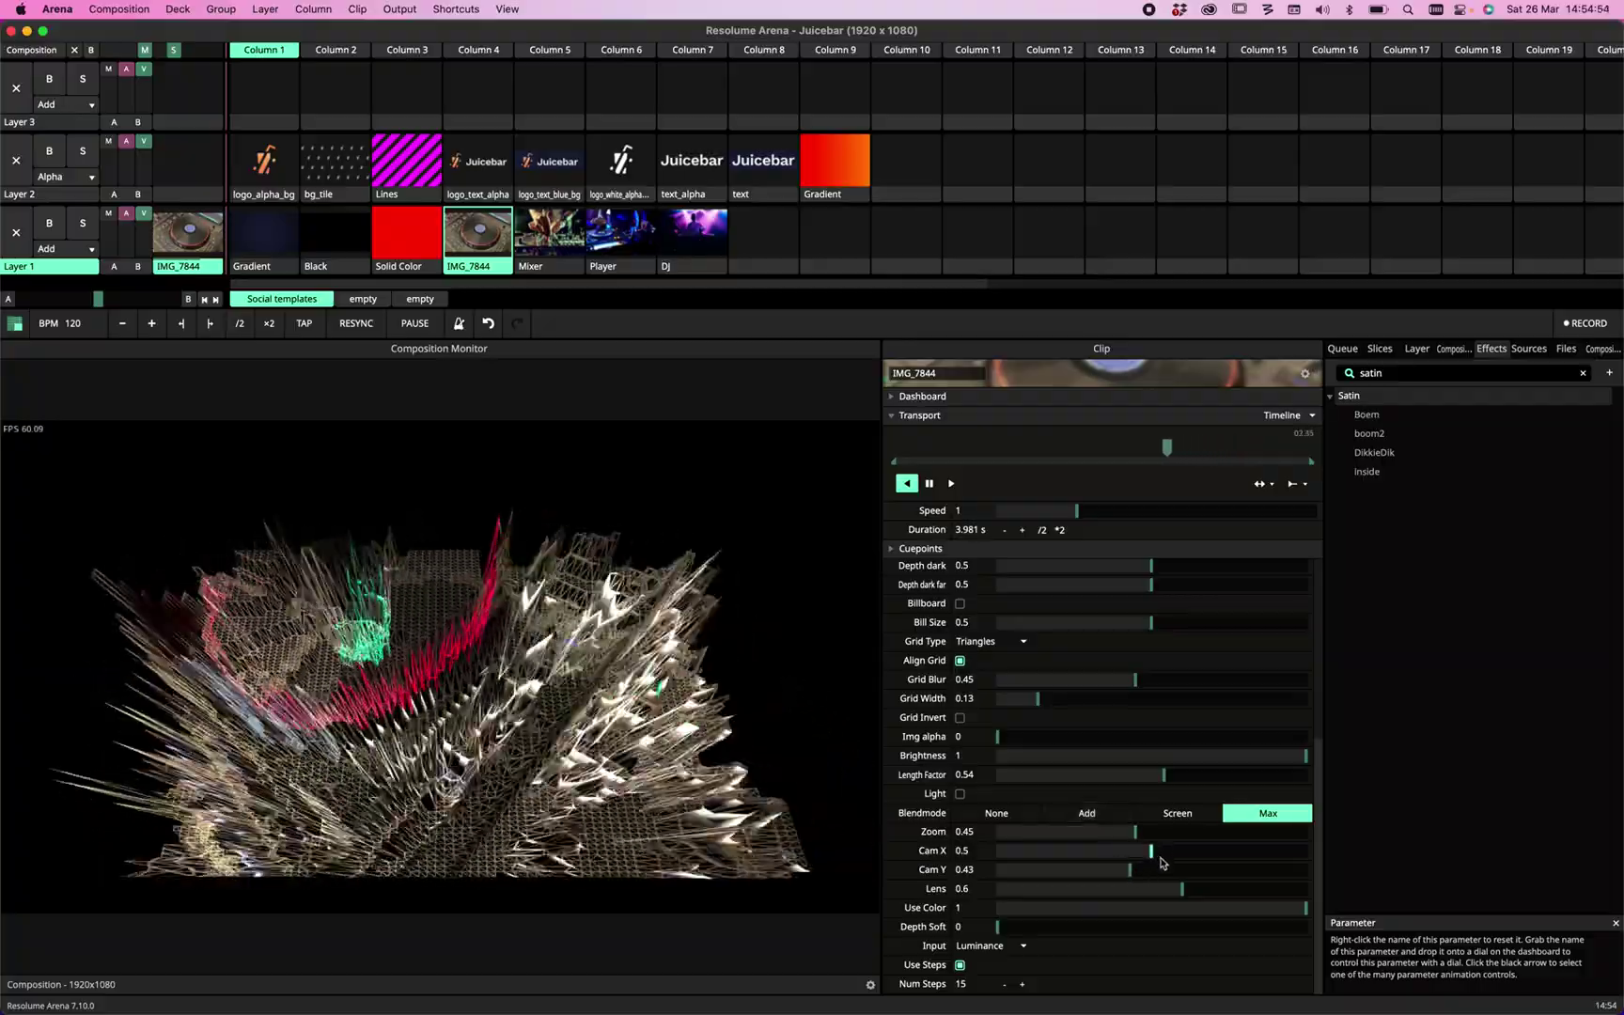
# Set Satin Cam Y to 0.5, Zoom to 0.23, Screen blending and Red input.
pyautogui.moveTo(1130, 869); pyautogui.dragTo(1134, 874)
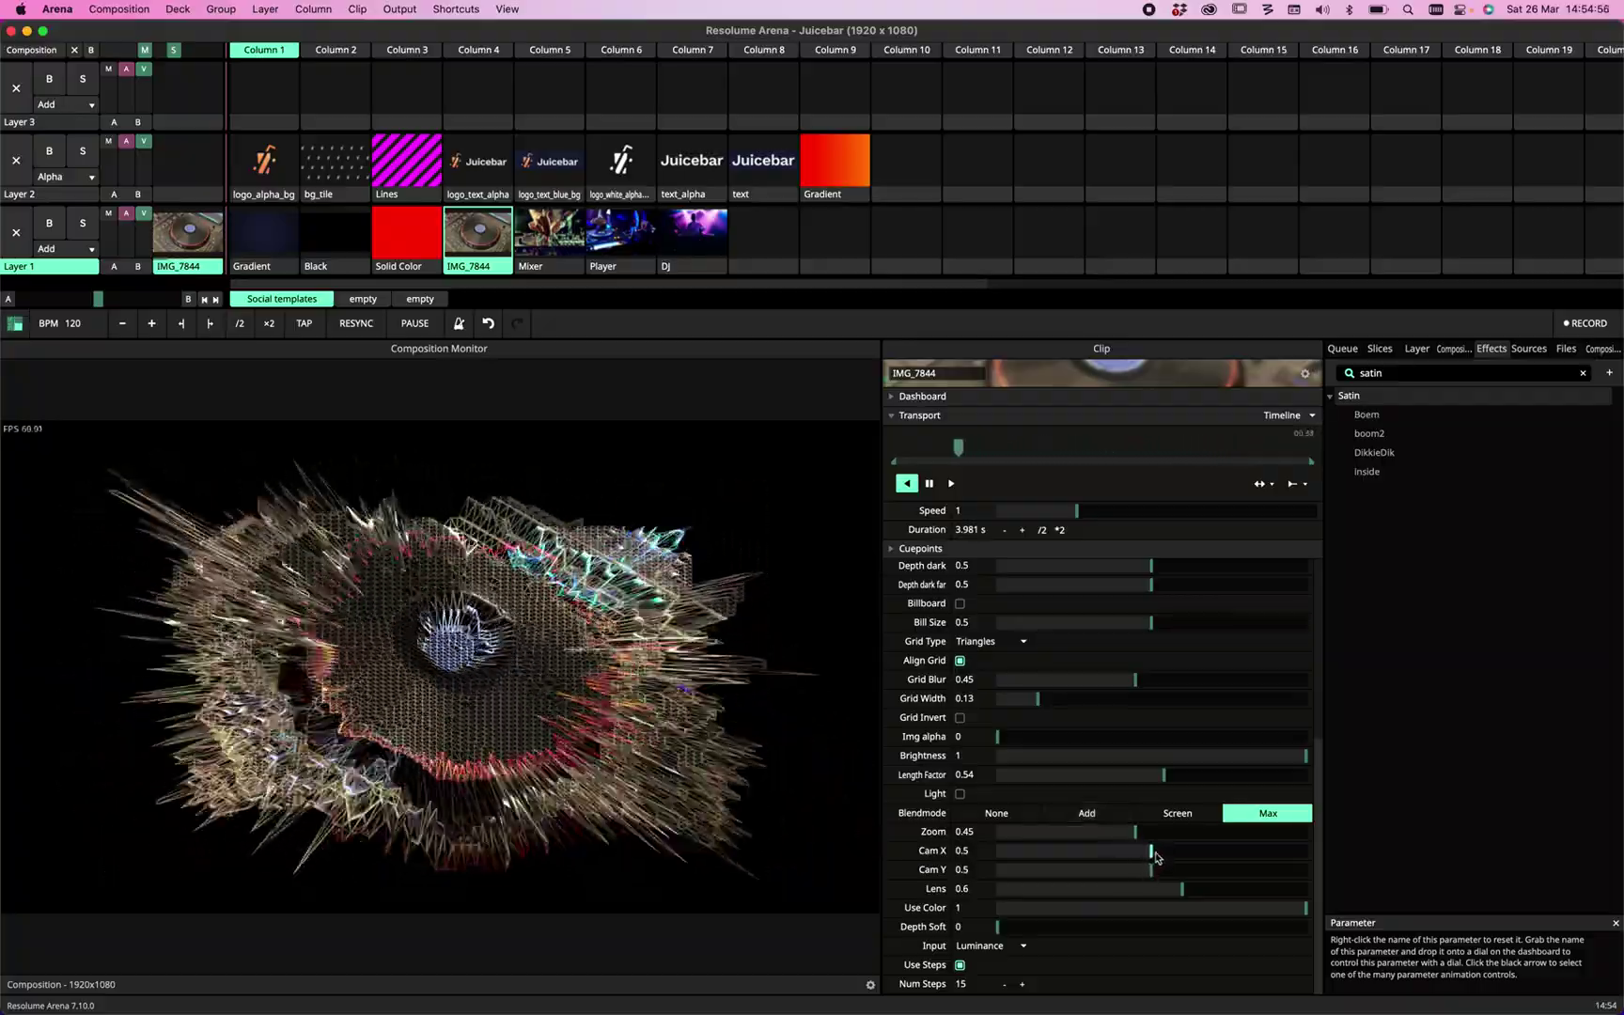
pyautogui.moveTo(1148, 834); pyautogui.dragTo(1067, 872)
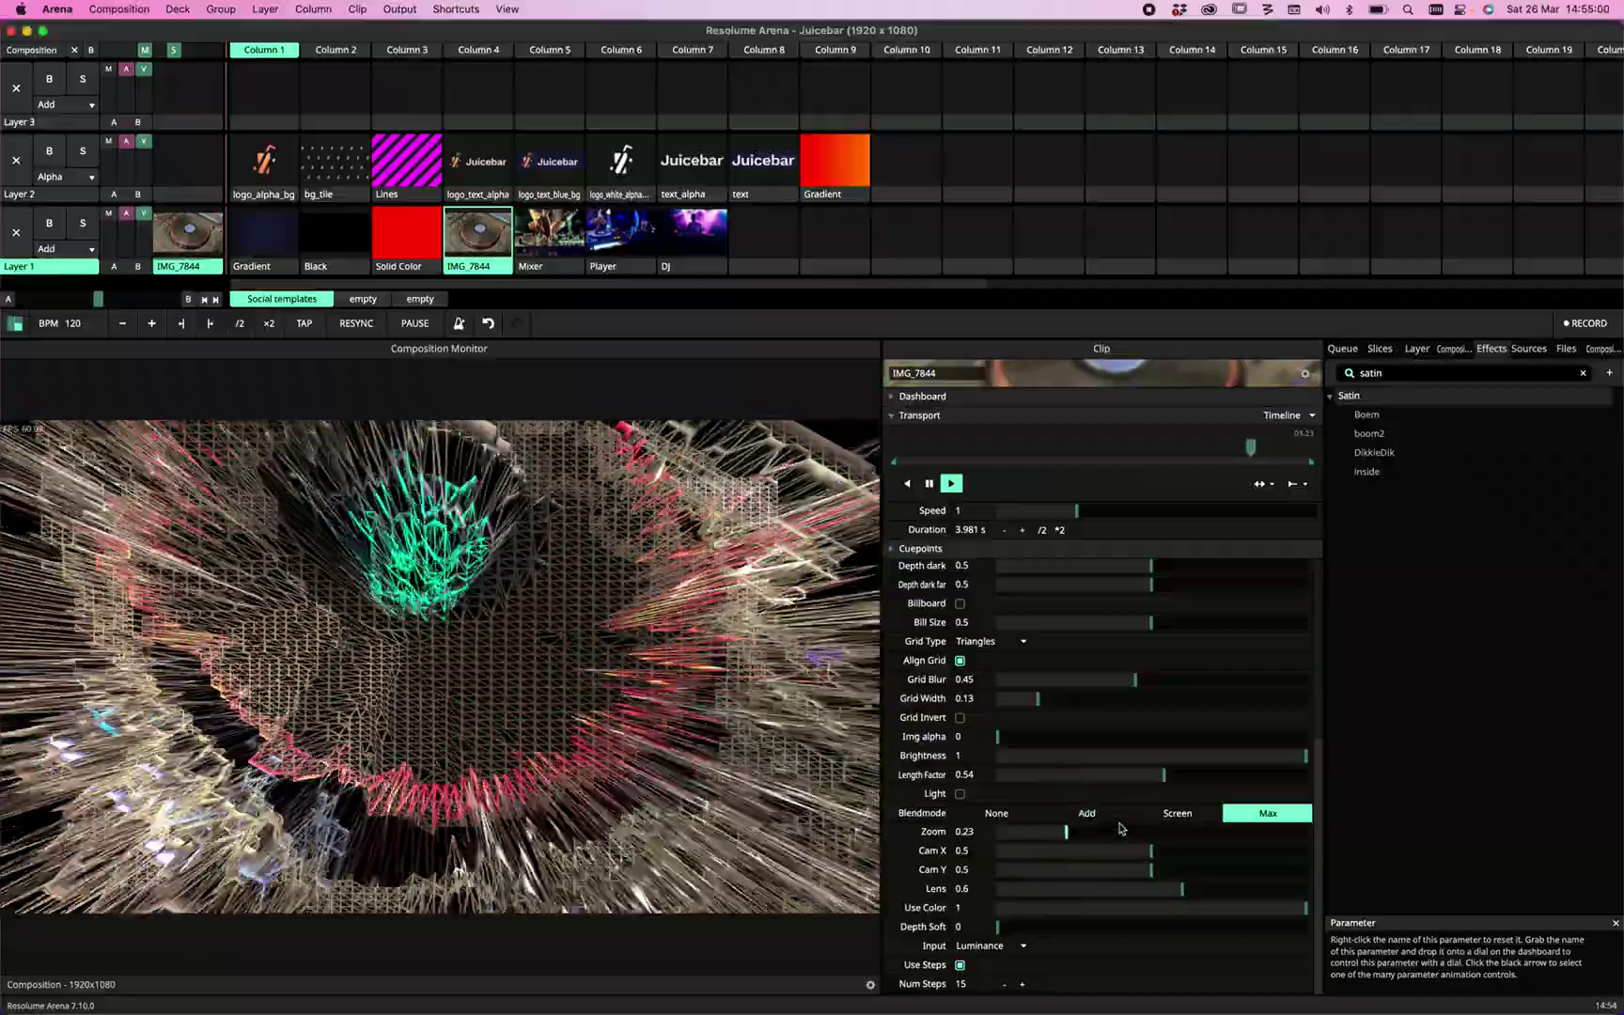
pyautogui.click(1178, 813)
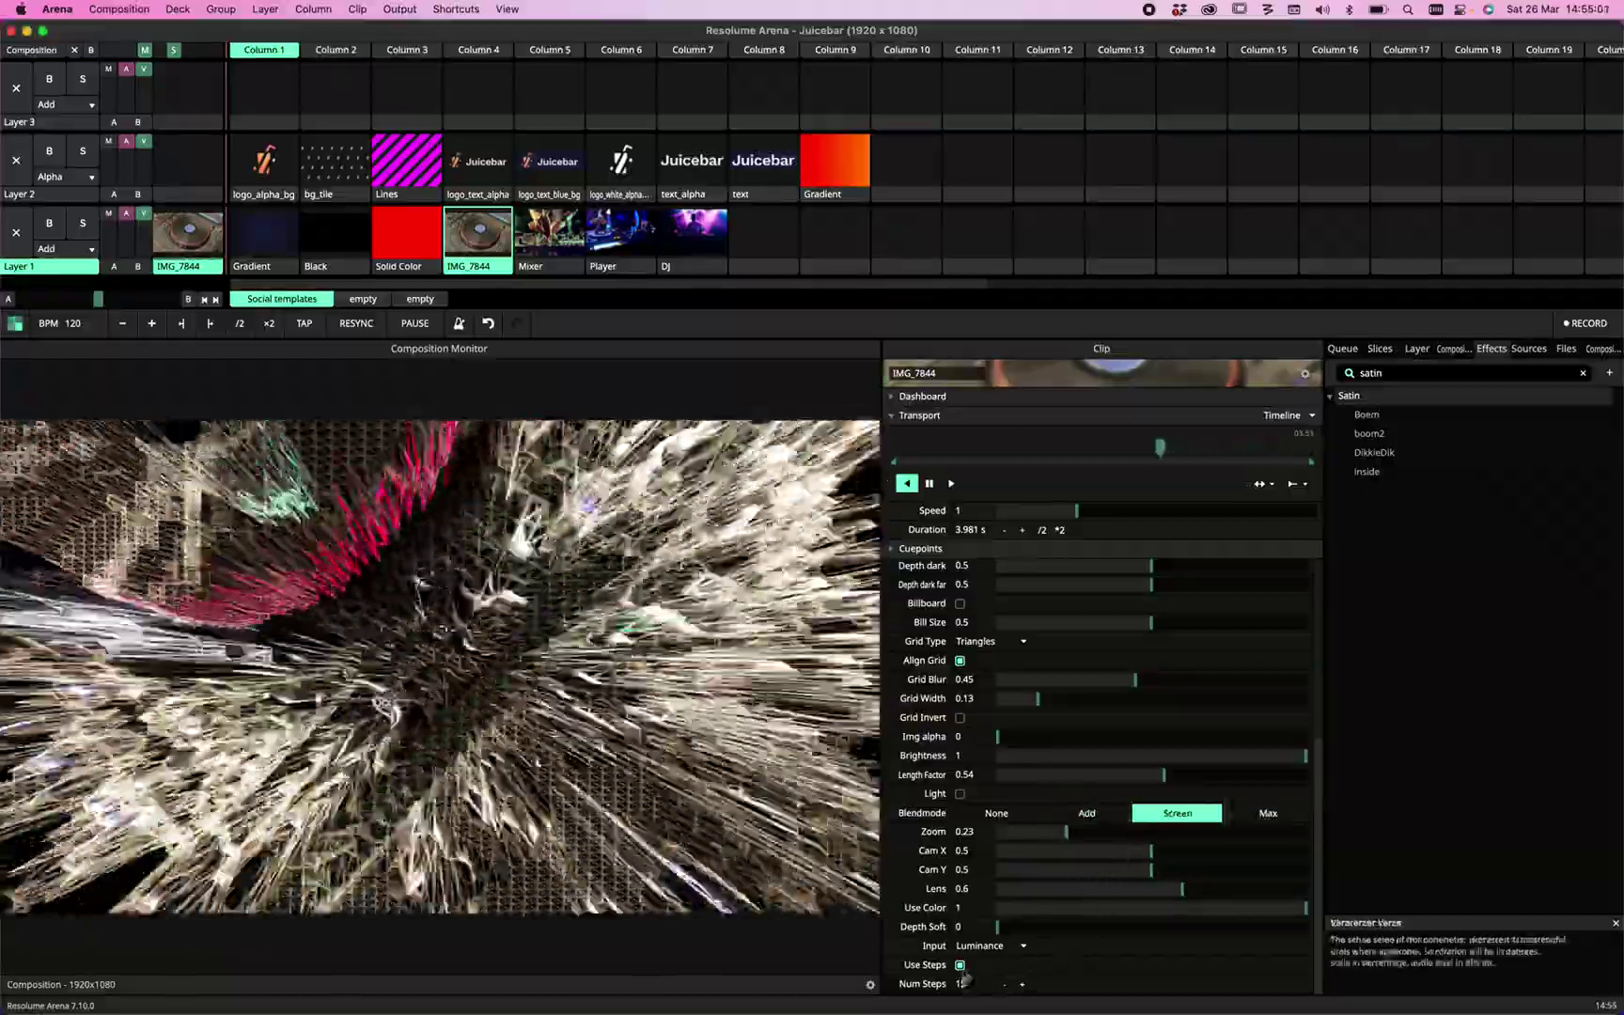
pyautogui.scroll(1, 1010, 975)
pyautogui.click(1004, 966)
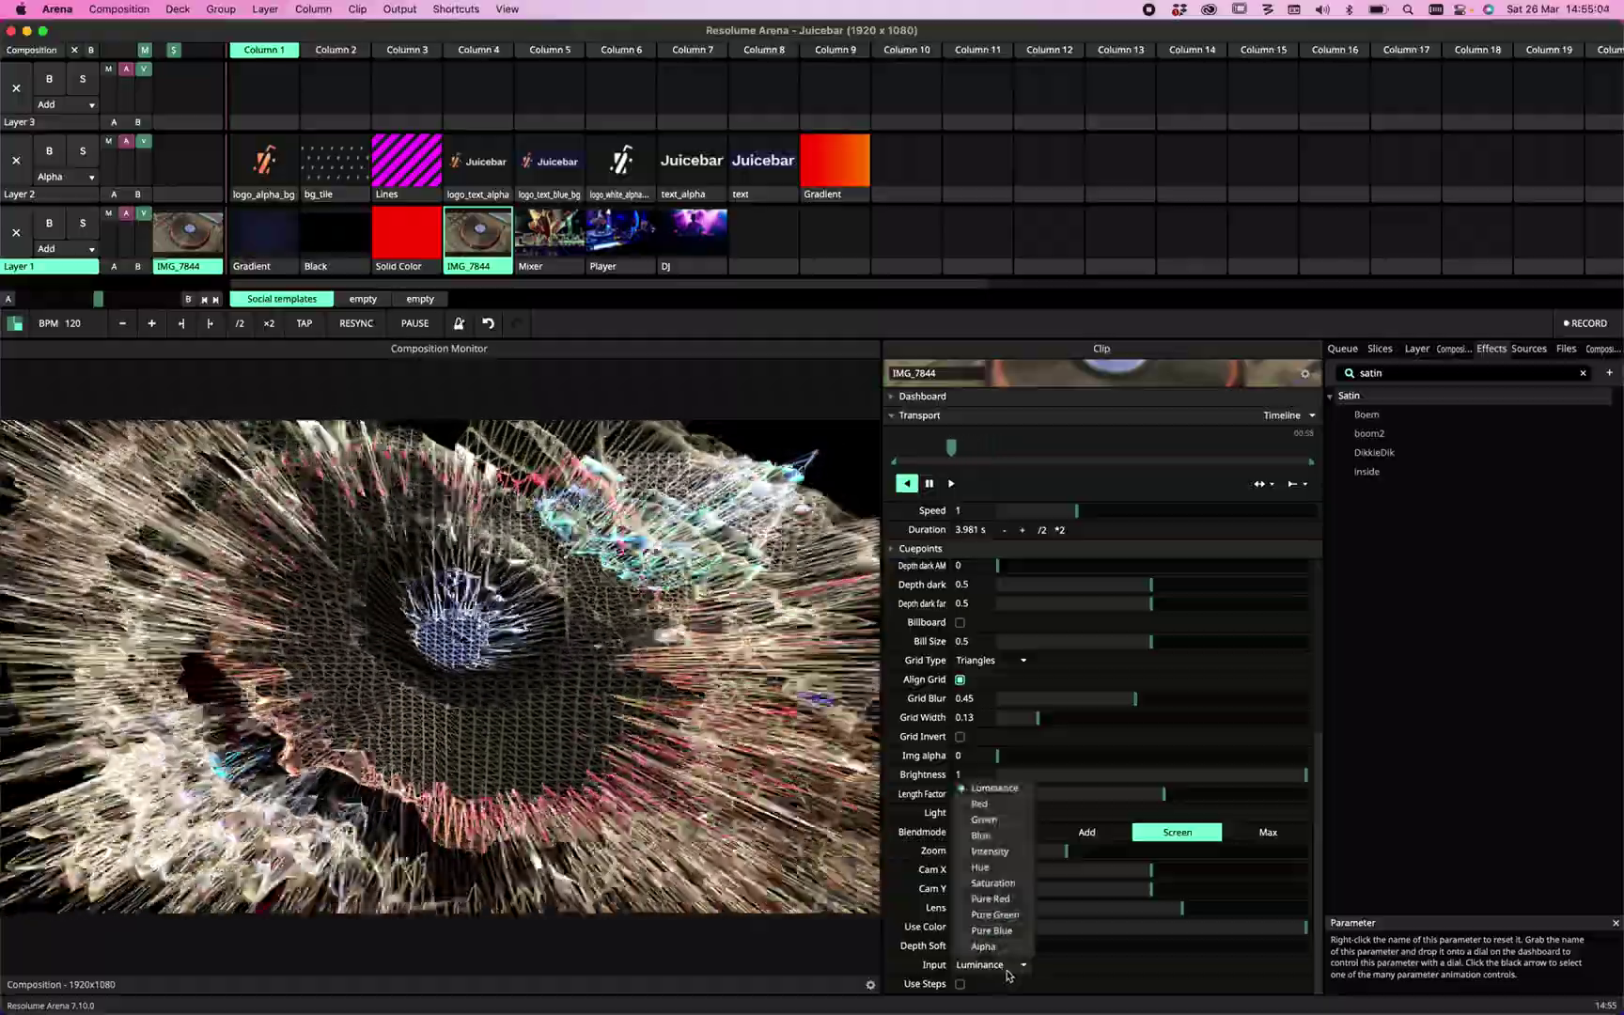
pyautogui.click(1012, 816)
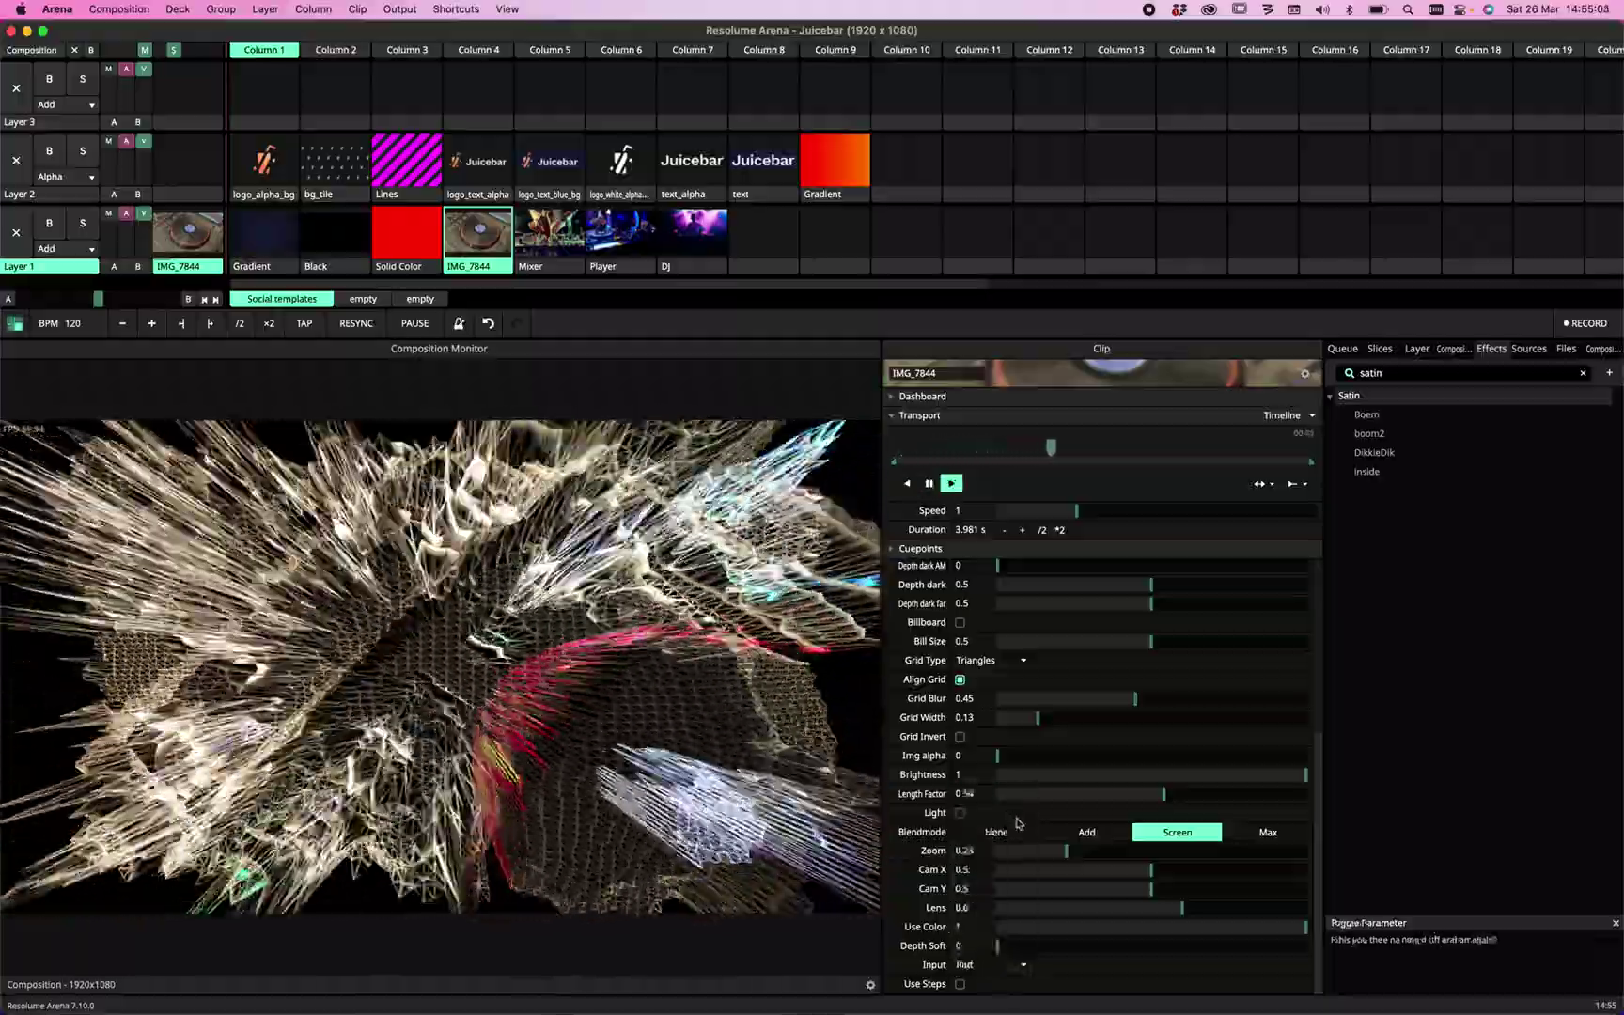
pyautogui.scroll(5, 1045, 835)
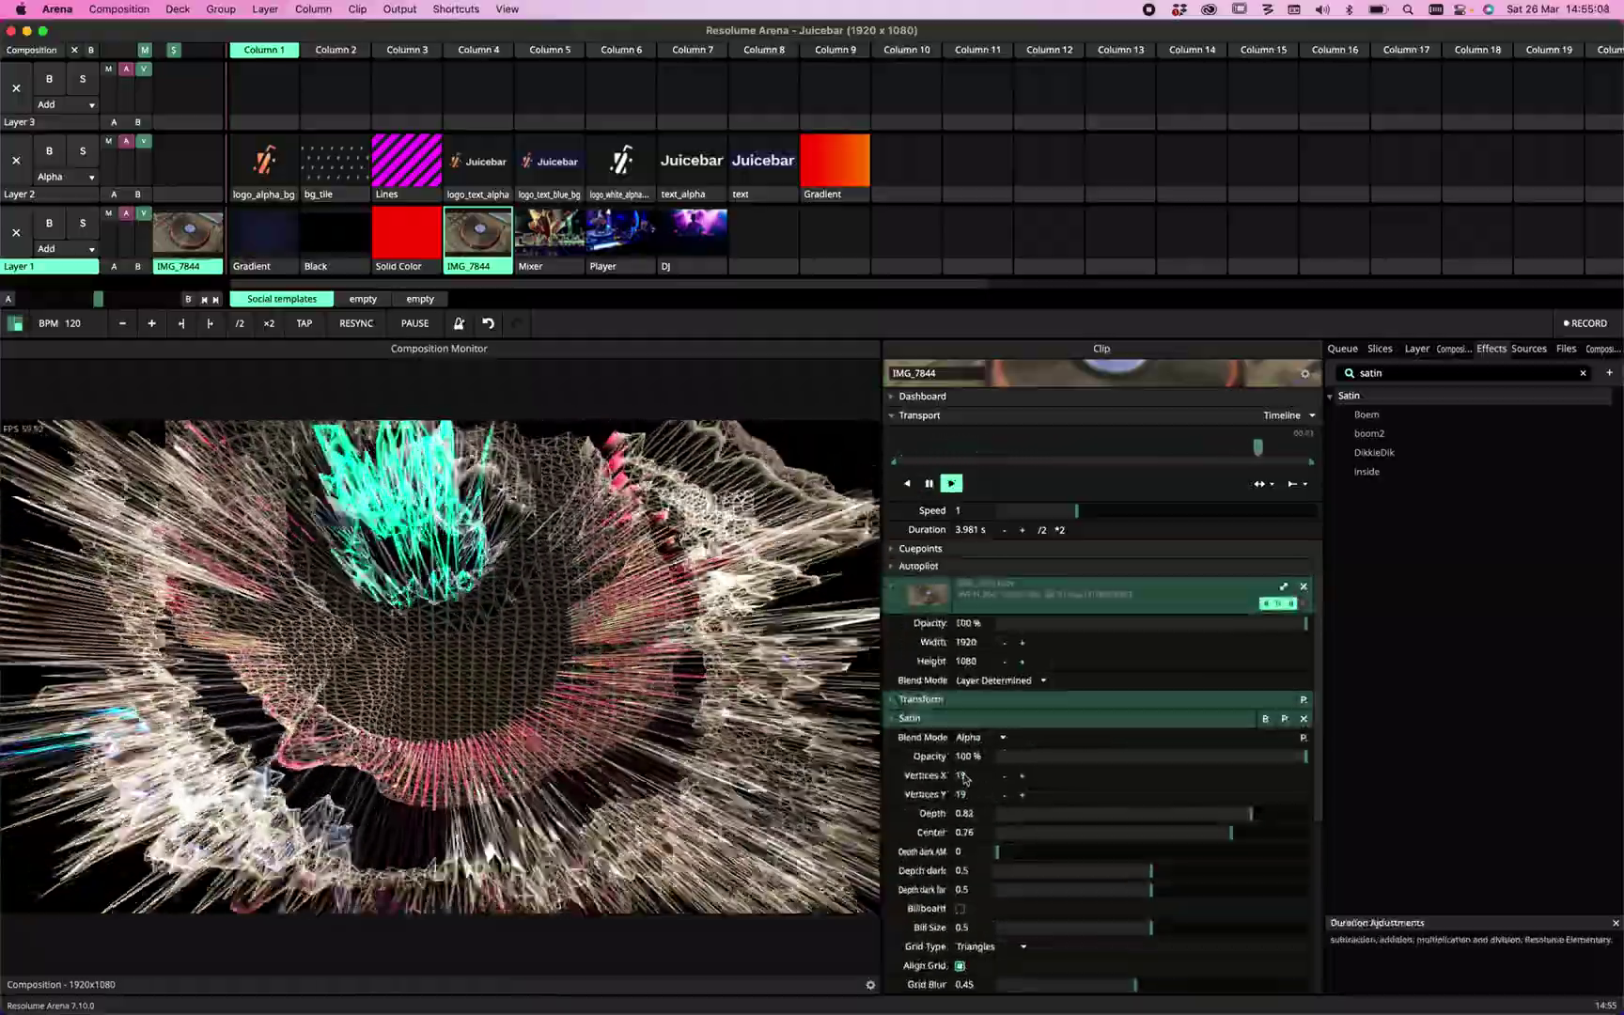
# Set the Satin Vertices X and Vertices Y to 50 each.
pyautogui.click(961, 776)
pyautogui.write('50')
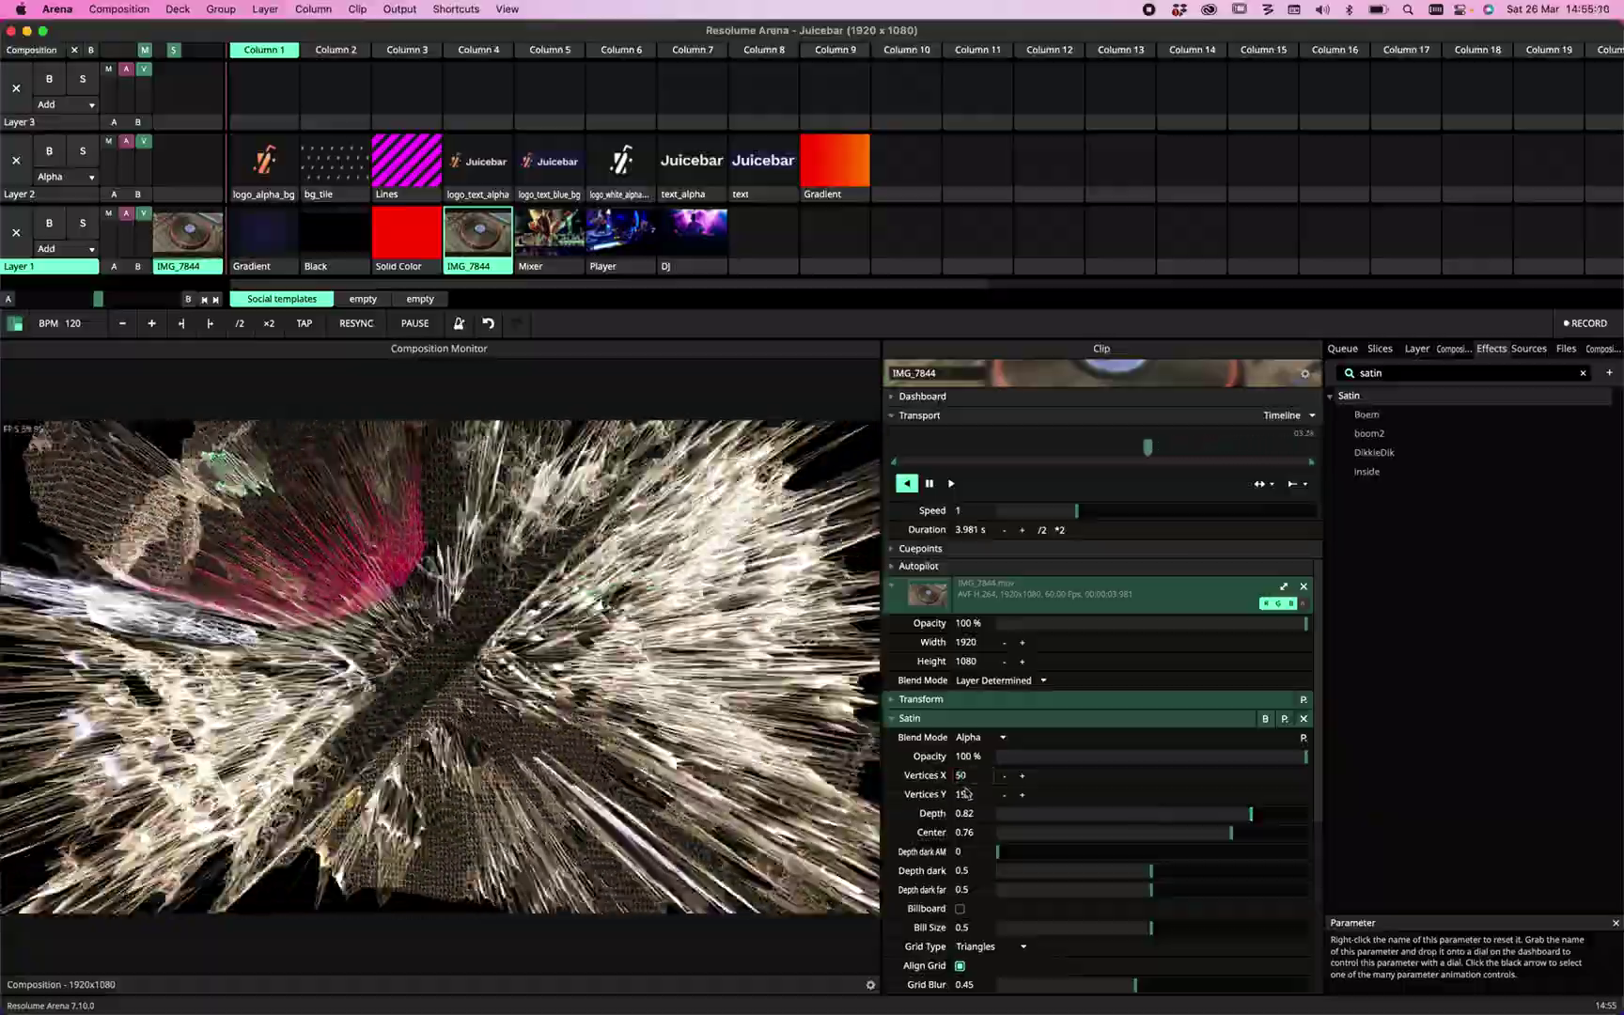
pyautogui.click(966, 794)
pyautogui.write('50')
pyautogui.press('Return')
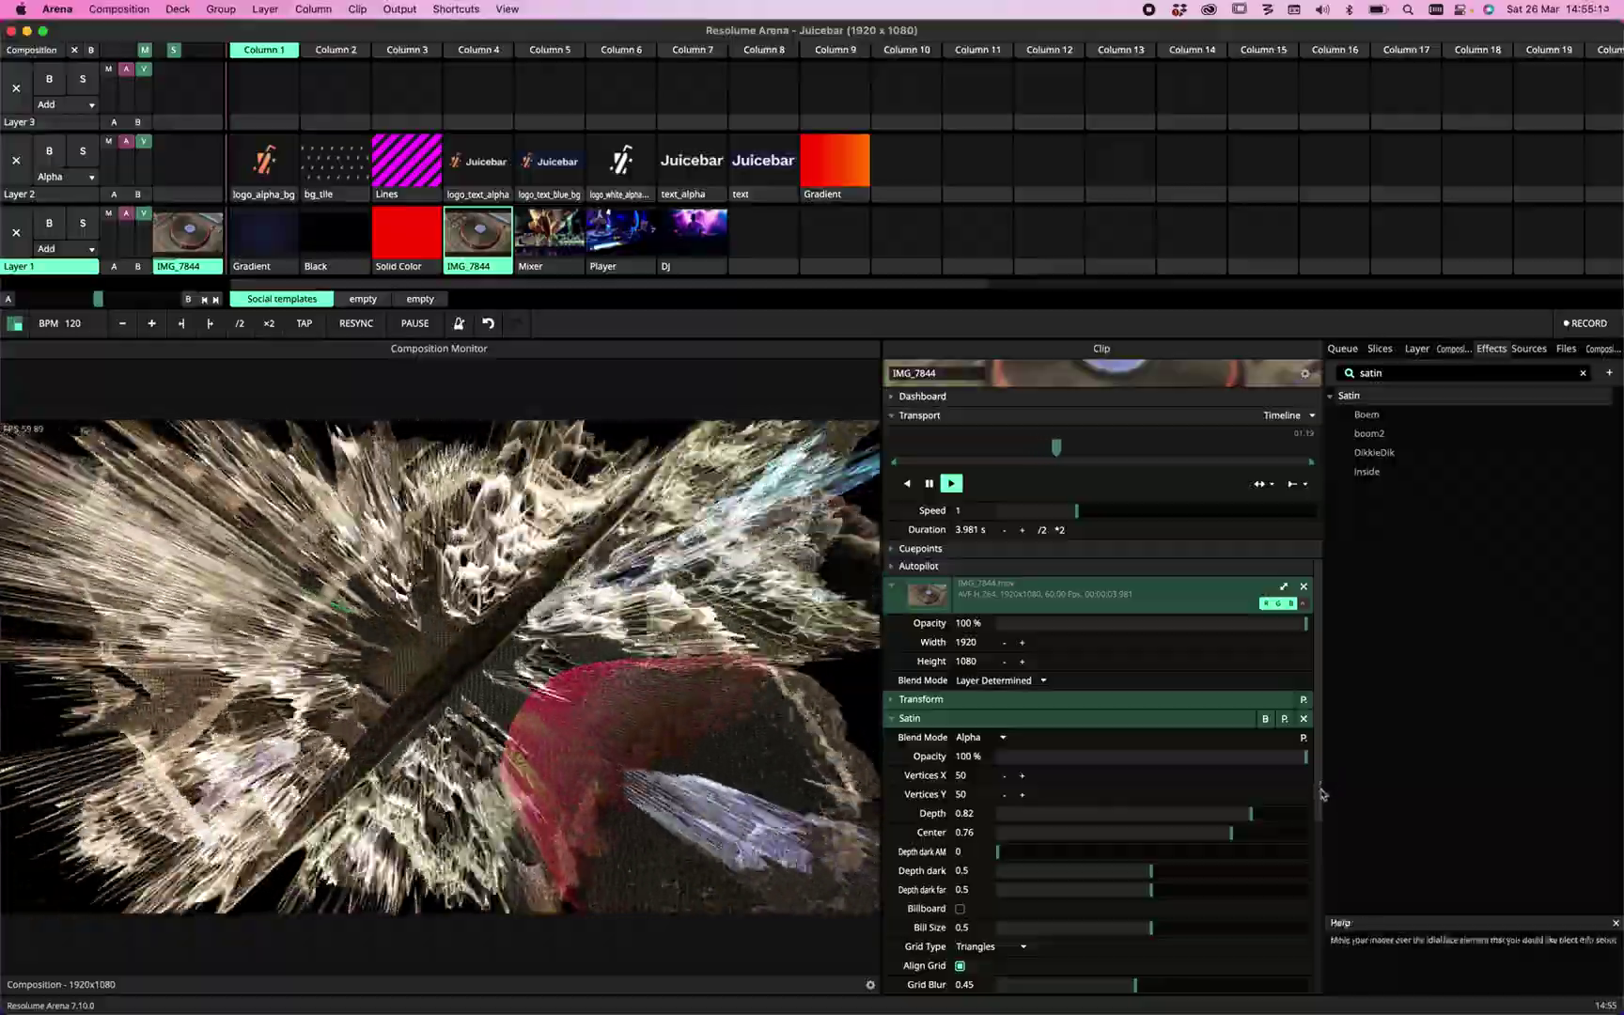
# Adjust Satin Cam Y to 0.36, Center to 0.56, Zoom to 0.38 and Lens to 0.45.
pyautogui.scroll(-5, 1312, 870)
pyautogui.scroll(-4, 1314, 880)
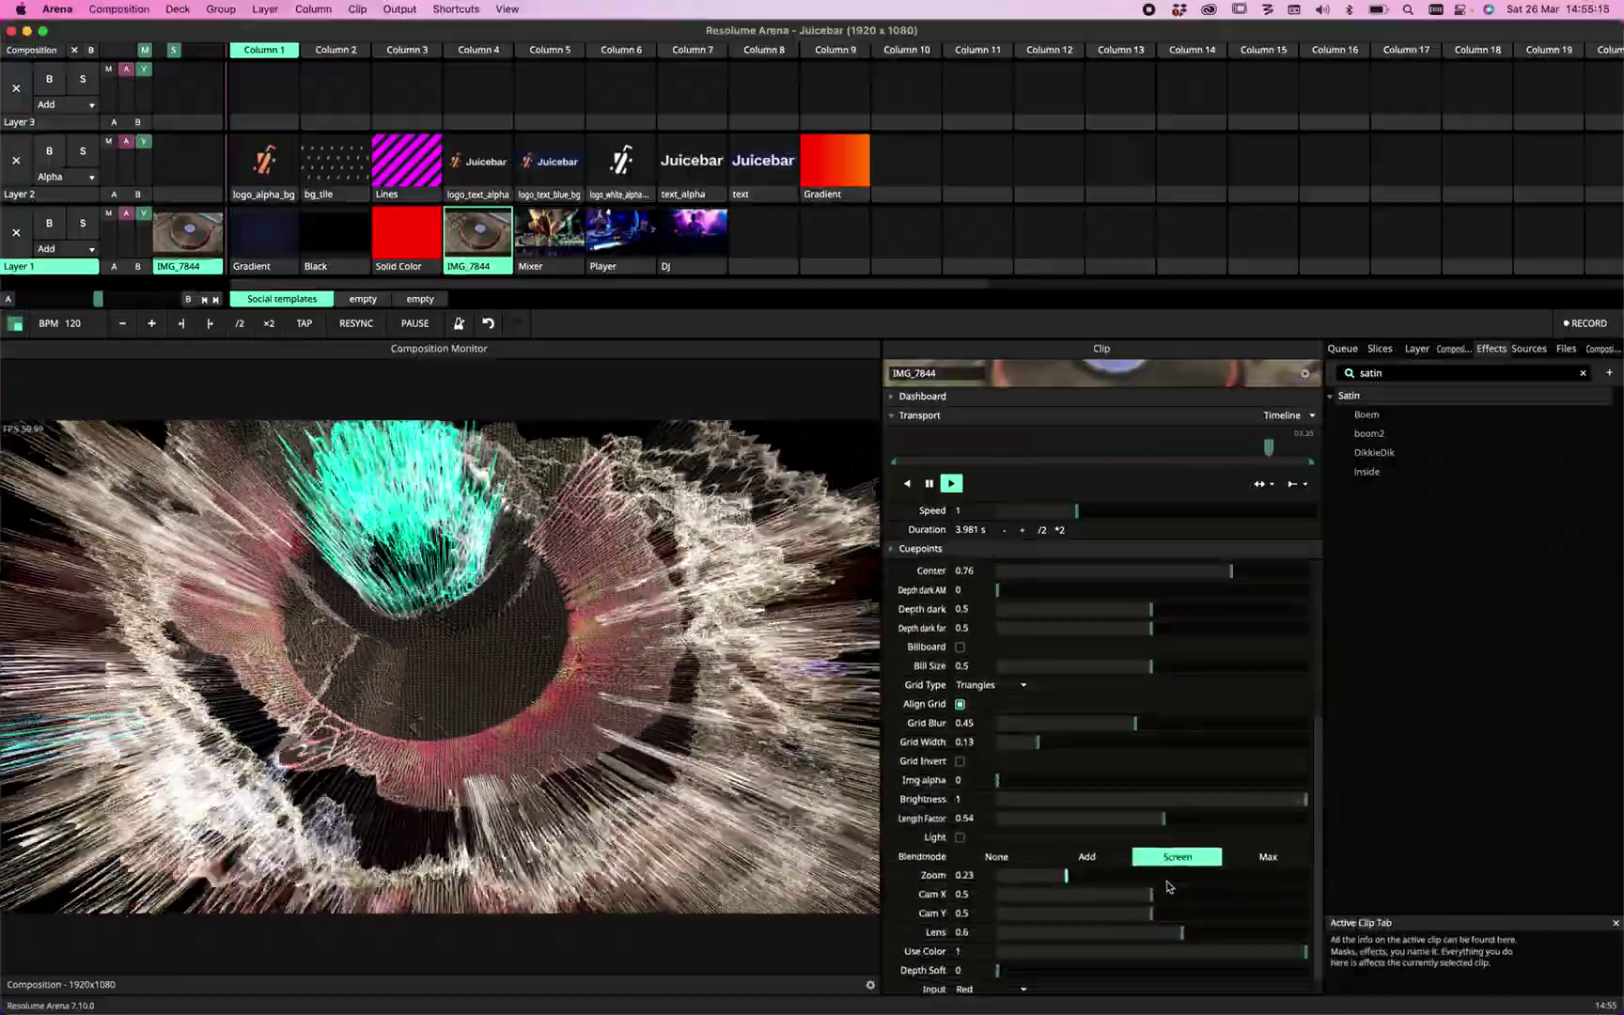
pyautogui.moveTo(1150, 912); pyautogui.dragTo(1111, 921)
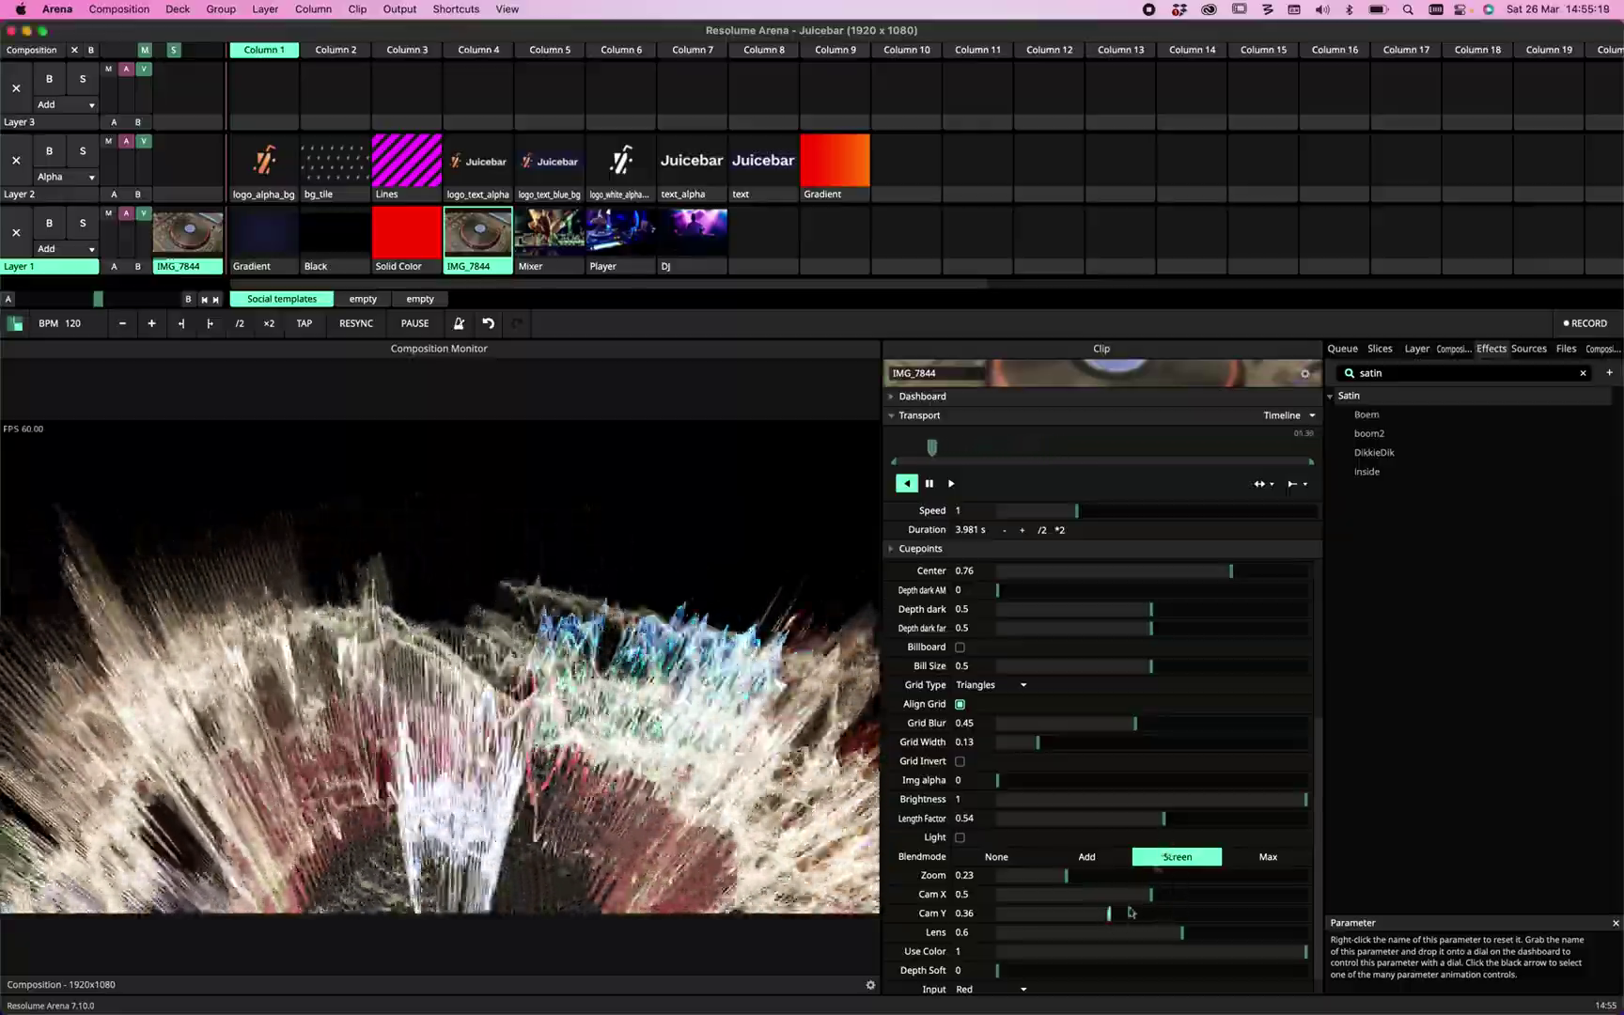
pyautogui.scroll(3, 1174, 705)
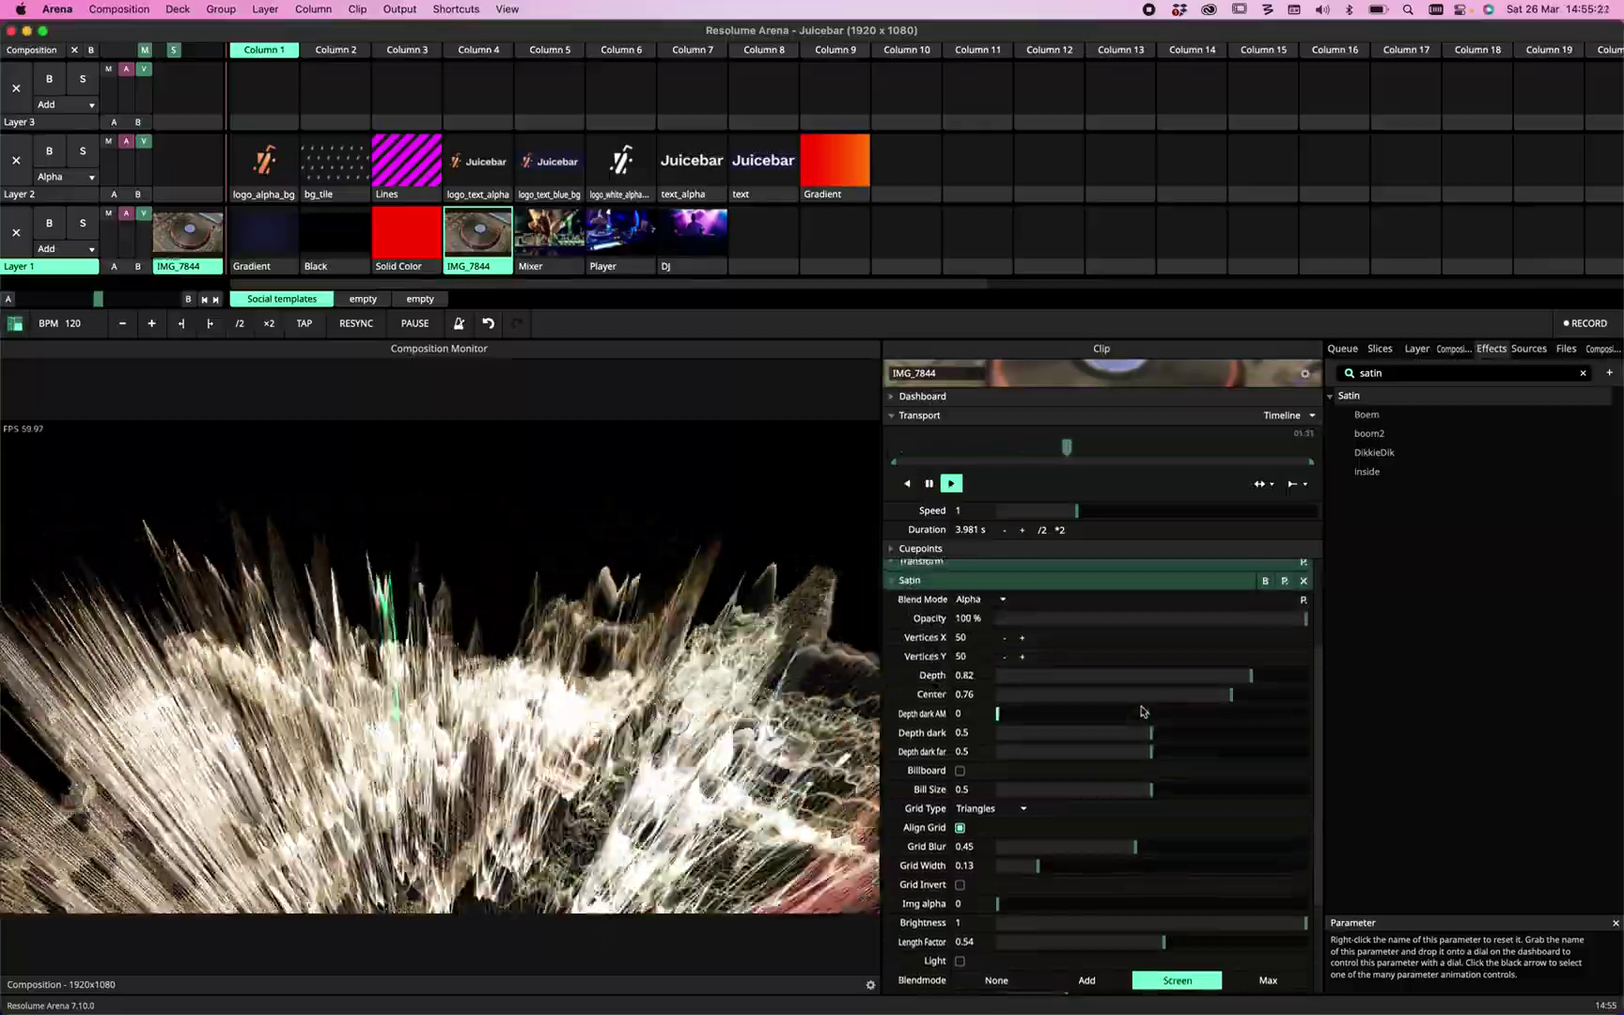
pyautogui.moveTo(1229, 701); pyautogui.dragTo(1170, 723)
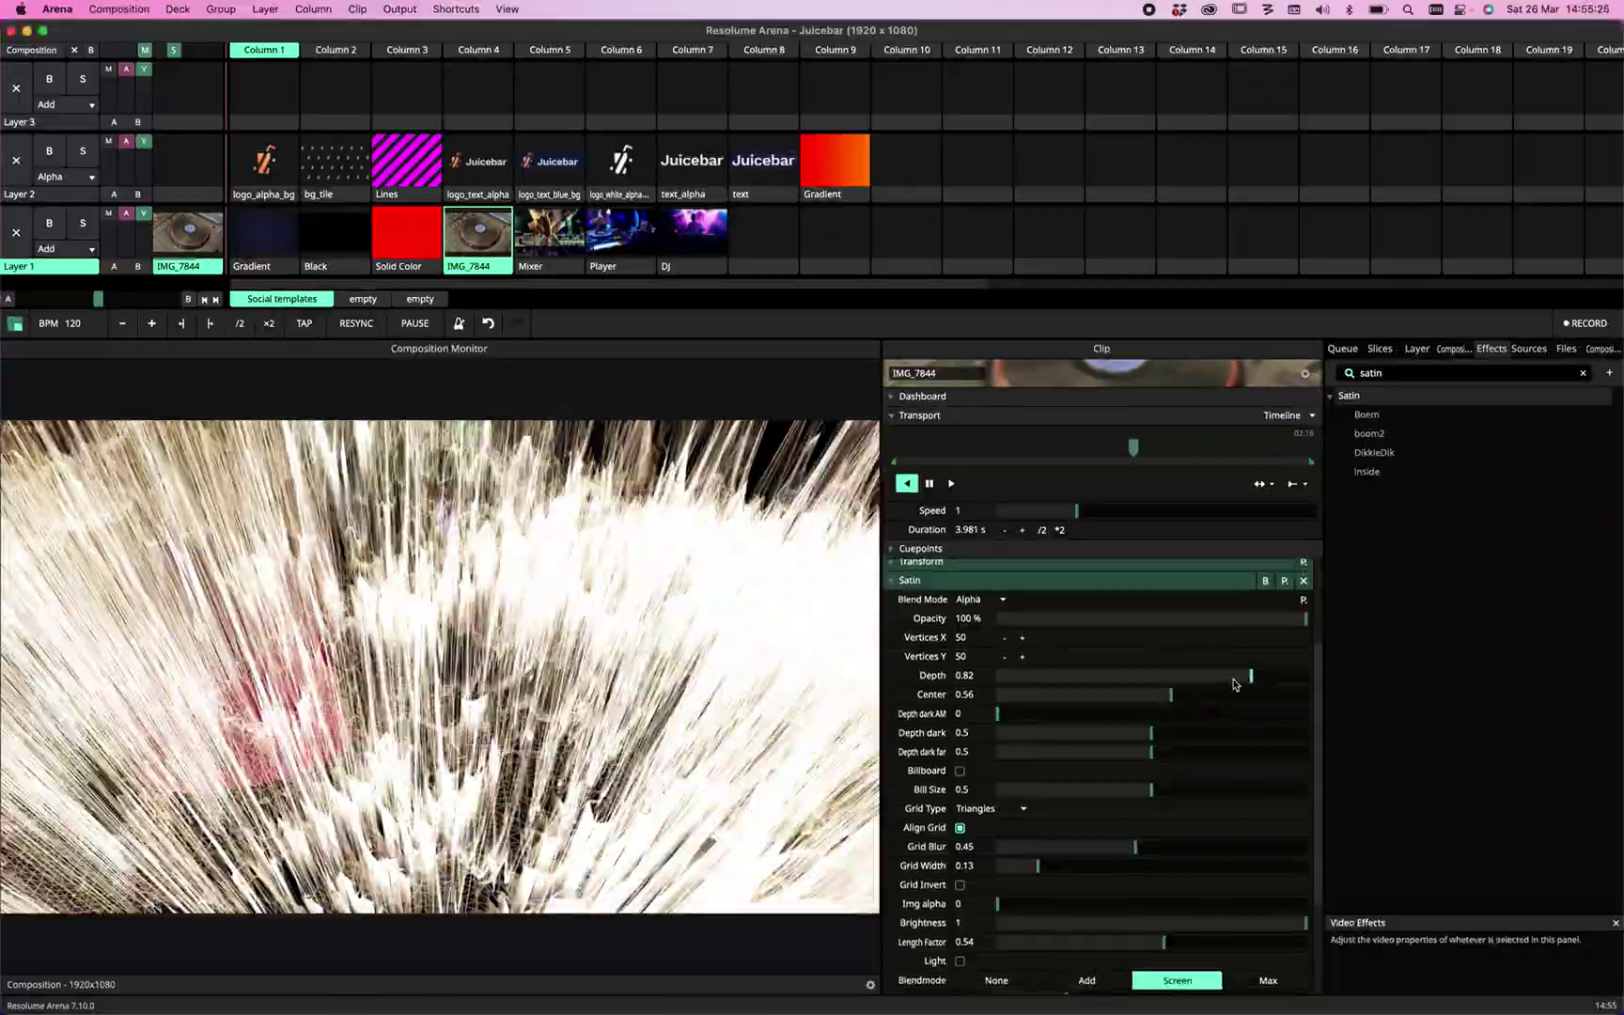
pyautogui.scroll(-3, 1080, 818)
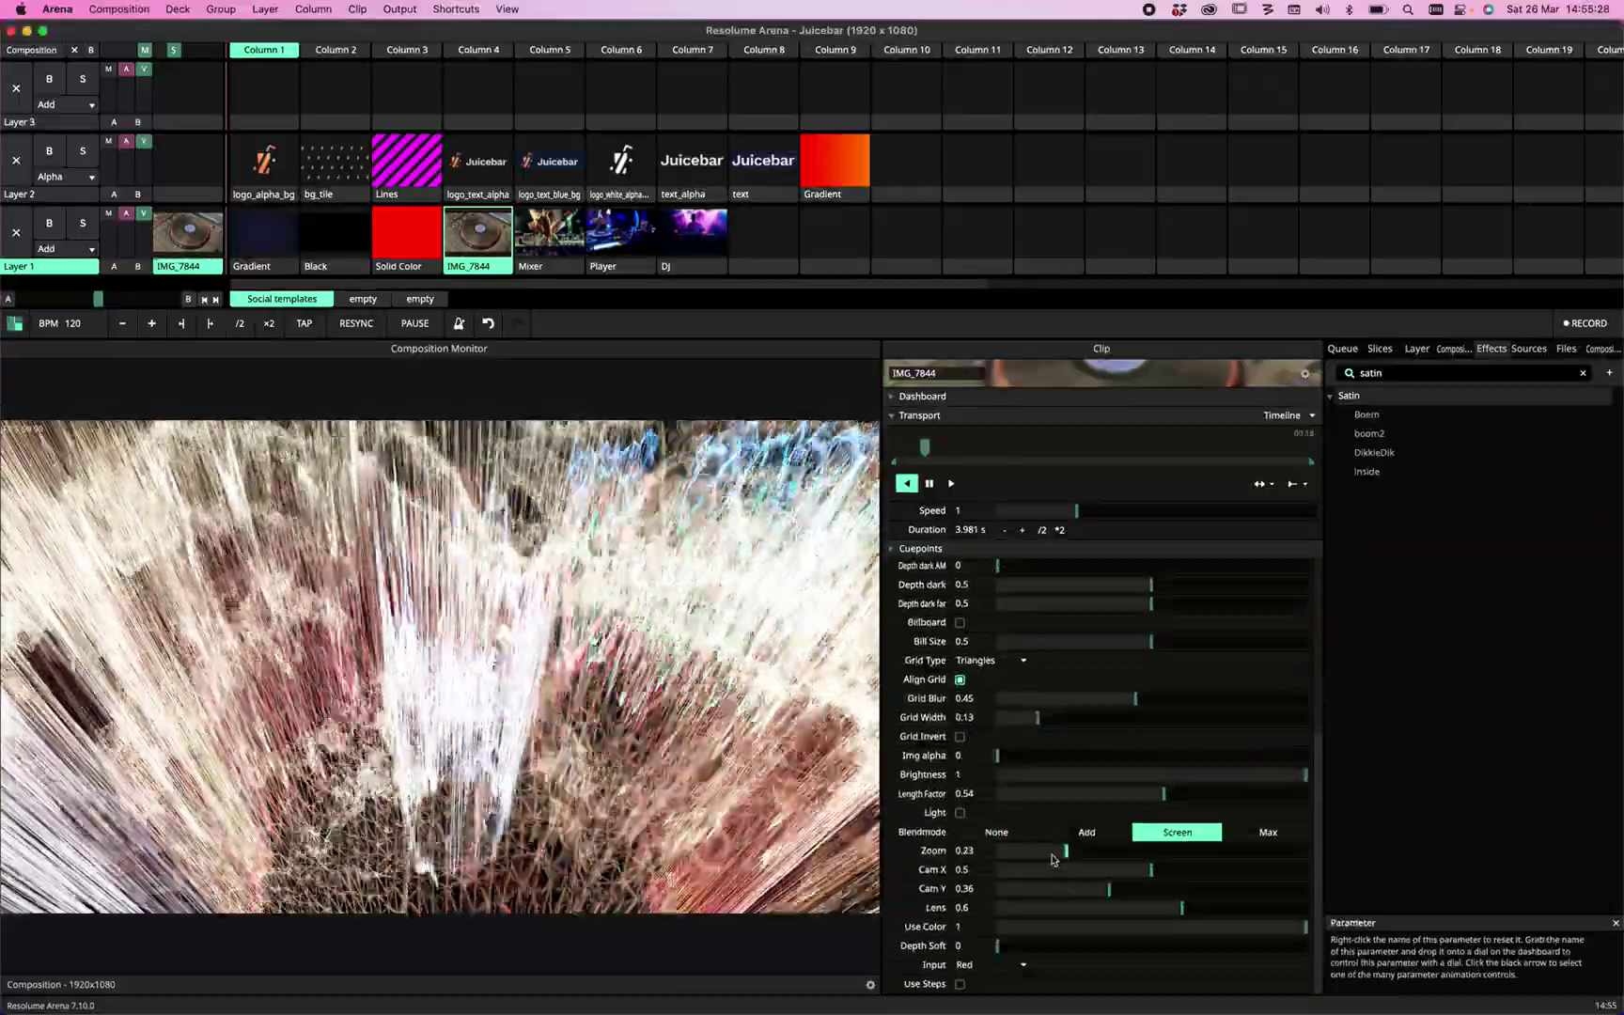
pyautogui.moveTo(1073, 857); pyautogui.dragTo(1137, 916)
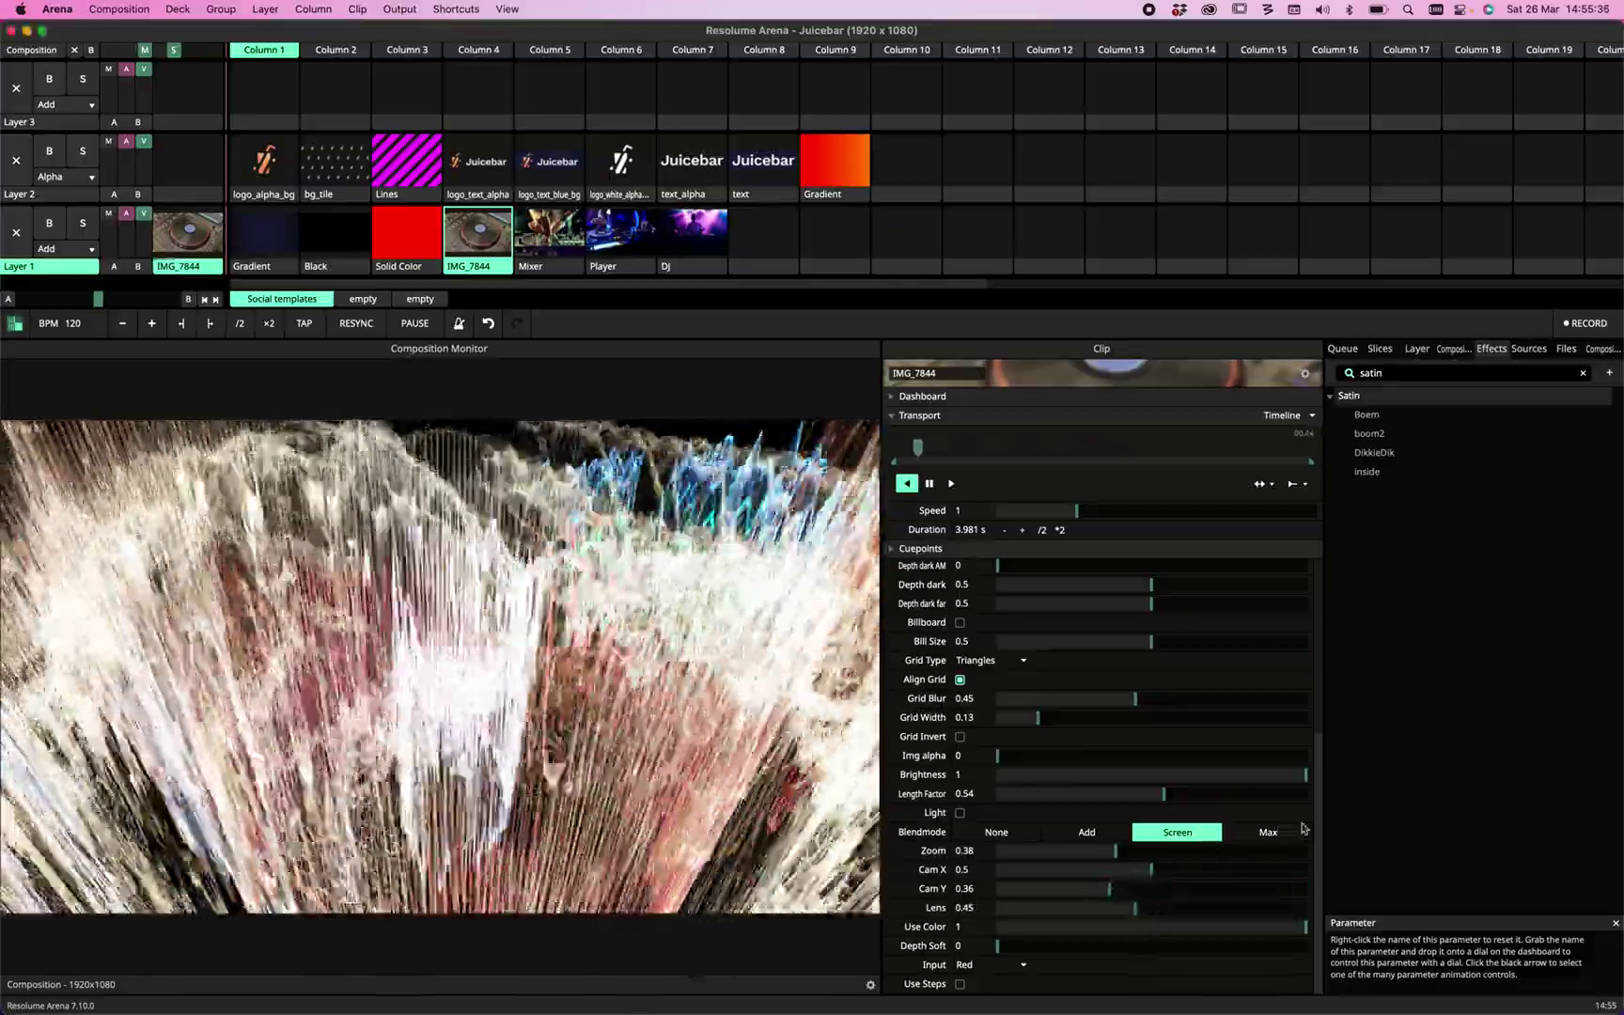
pyautogui.moveTo(1317, 860); pyautogui.dragTo(1344, 743)
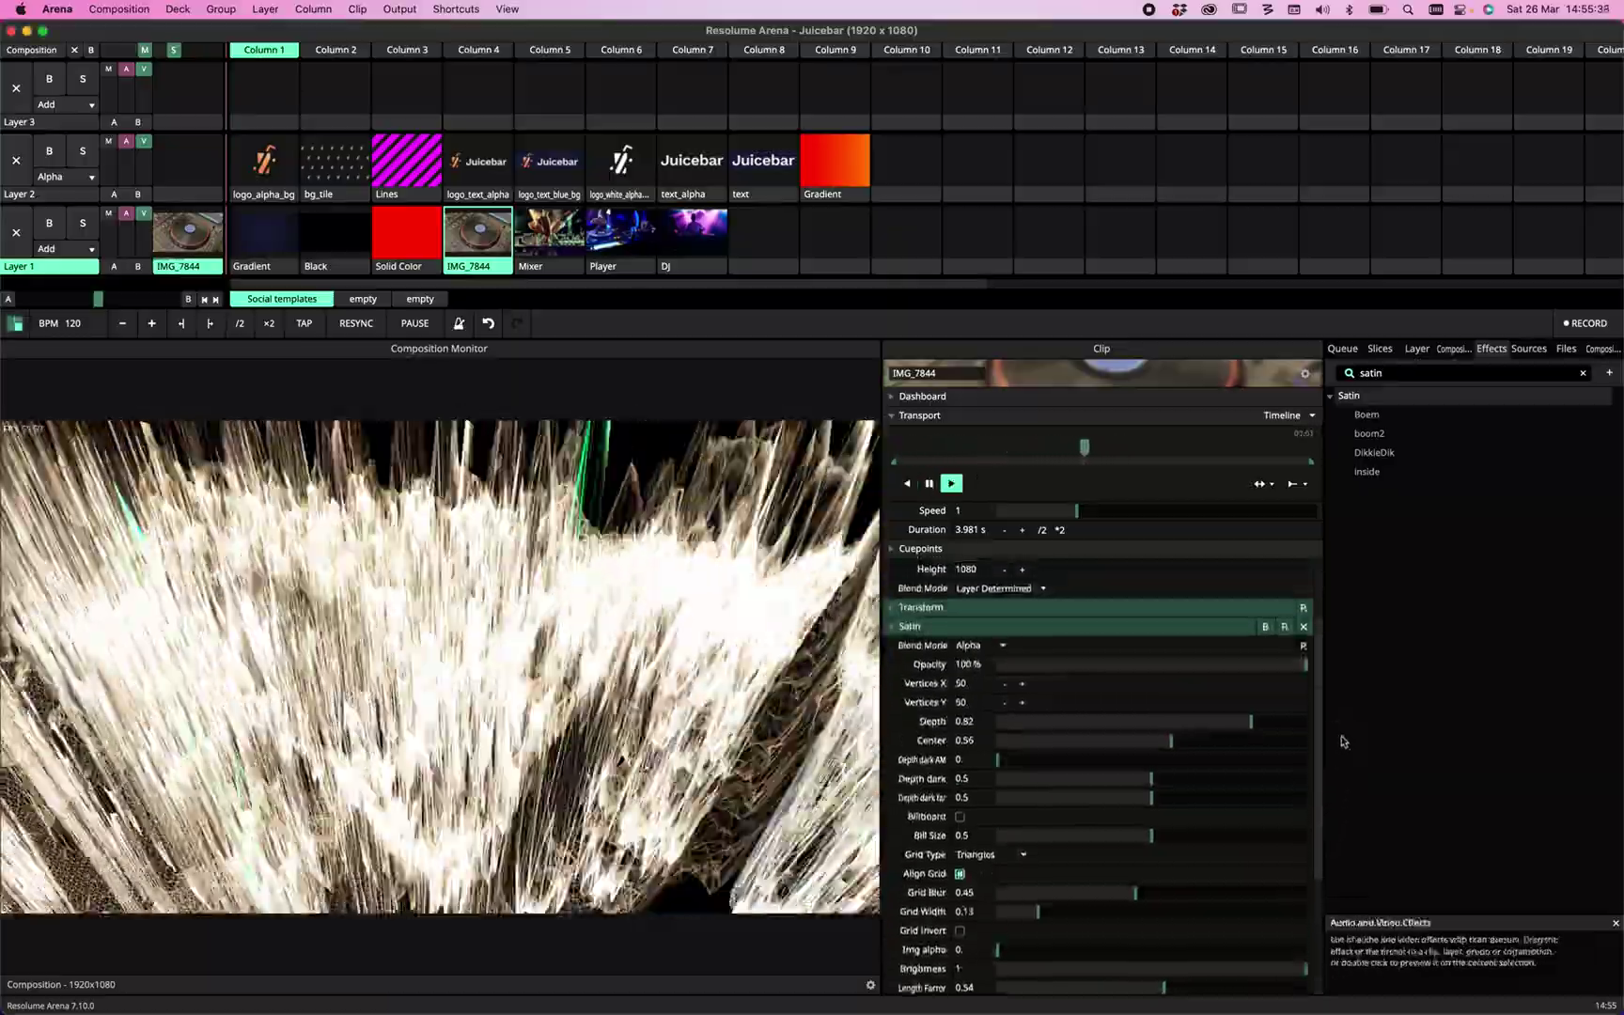